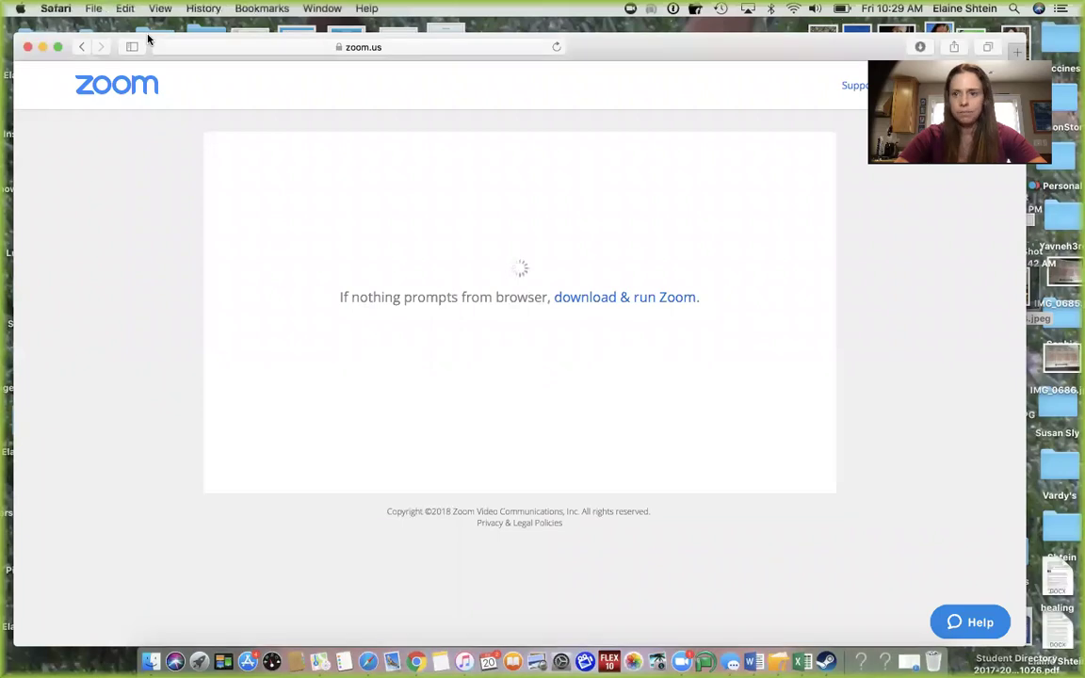
# Load canva.com in Safari and expand the full list of design types.
pyautogui.moveTo(145, 46)
pyautogui.mouseDown()
pyautogui.moveTo(162, 73)
pyautogui.moveTo(163, 45)
pyautogui.mouseUp()
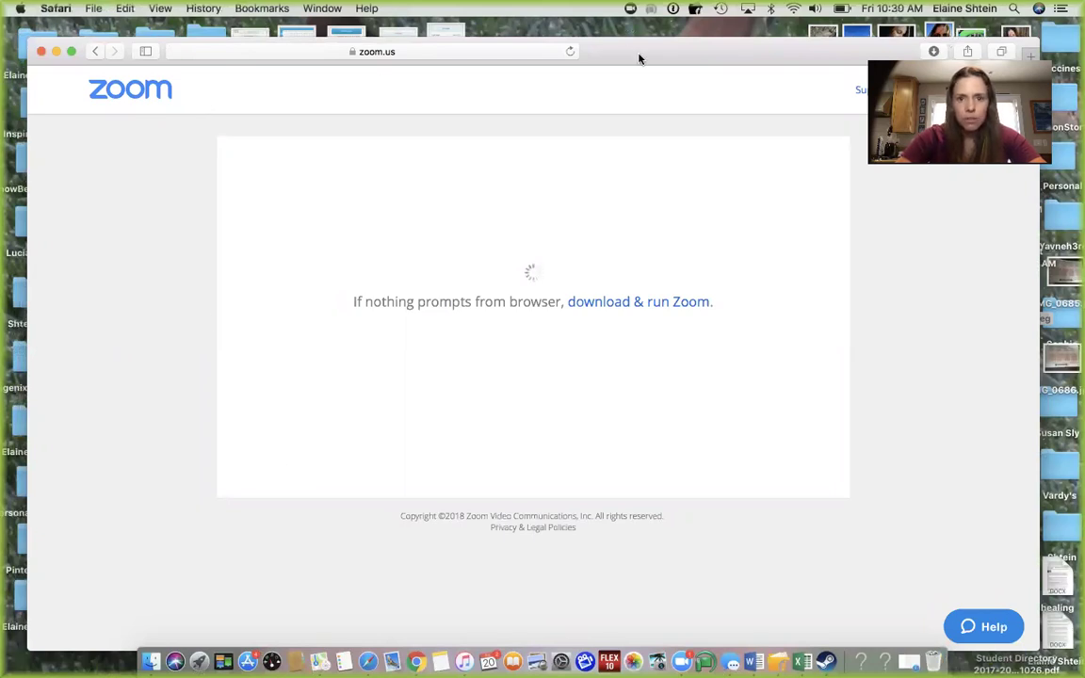
pyautogui.moveTo(641, 56); pyautogui.dragTo(639, 35)
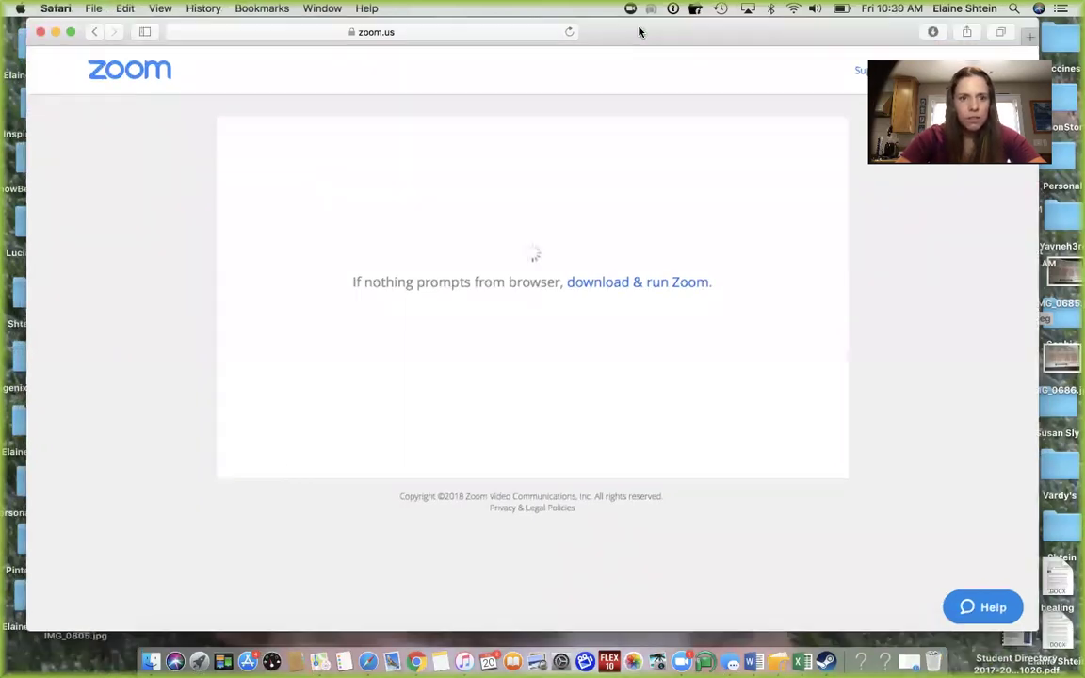
pyautogui.click(420, 37)
pyautogui.write('can')
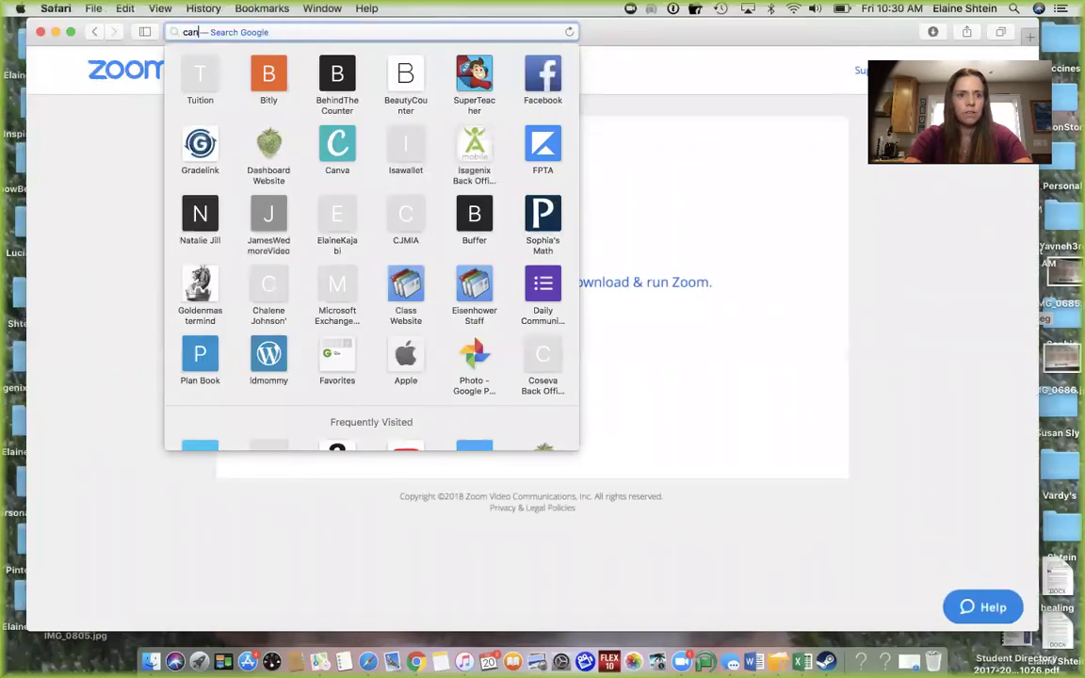
pyautogui.write('va.com')
pyautogui.press('Return')
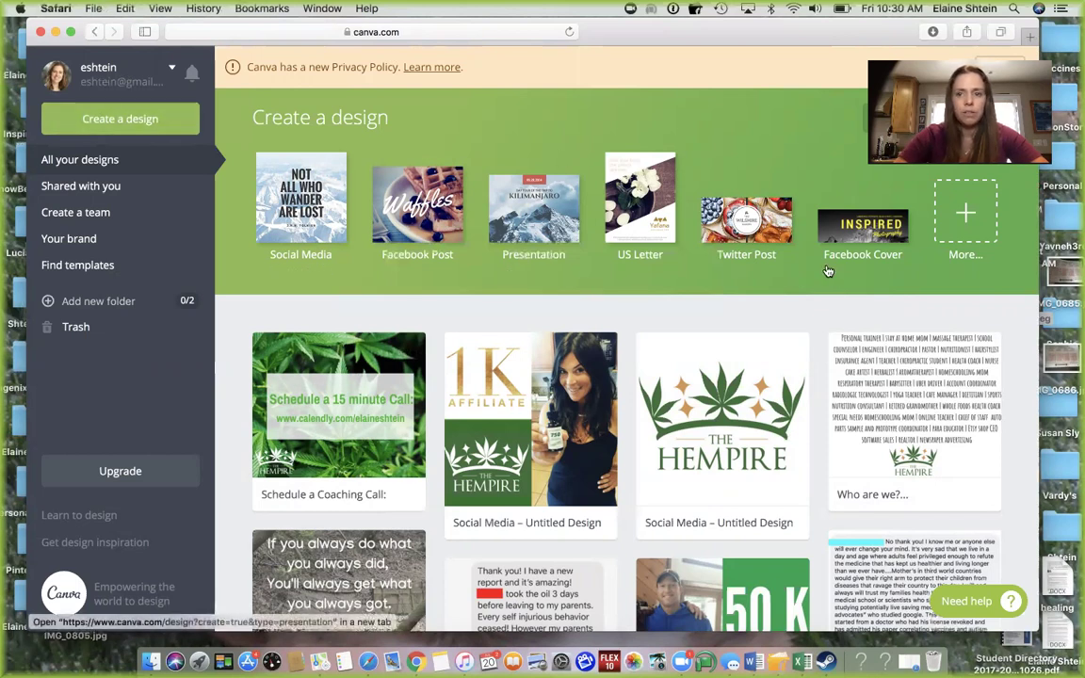
pyautogui.click(965, 212)
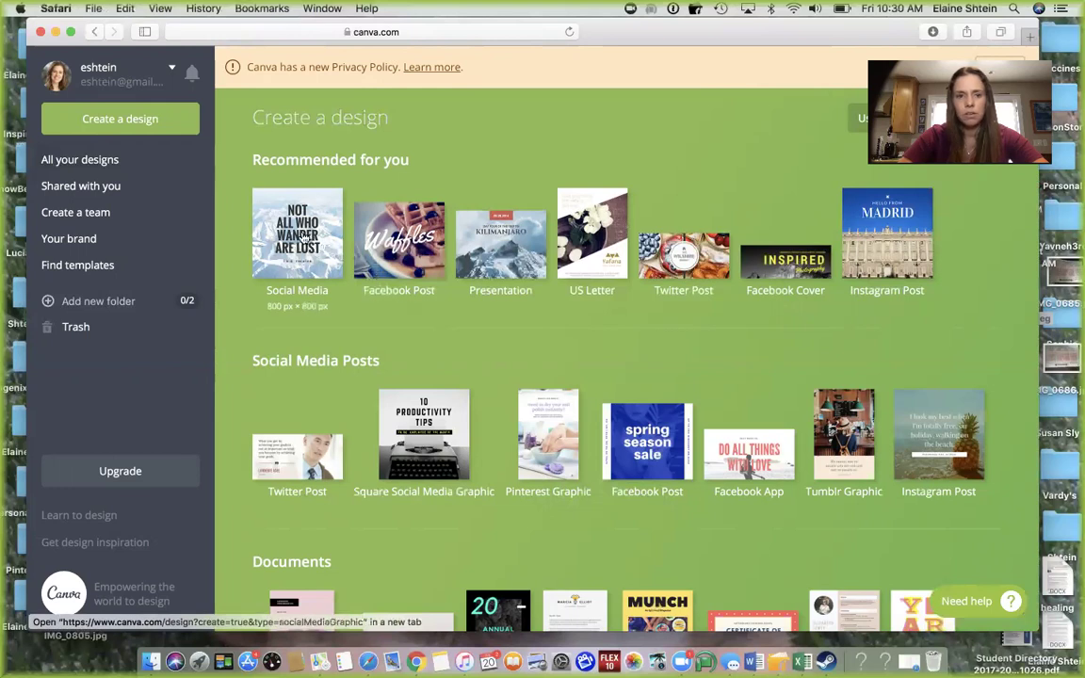
# Scroll through Canva's design categories, then move Safari down to uncover the desktop.
pyautogui.scroll(-3, 831, 426)
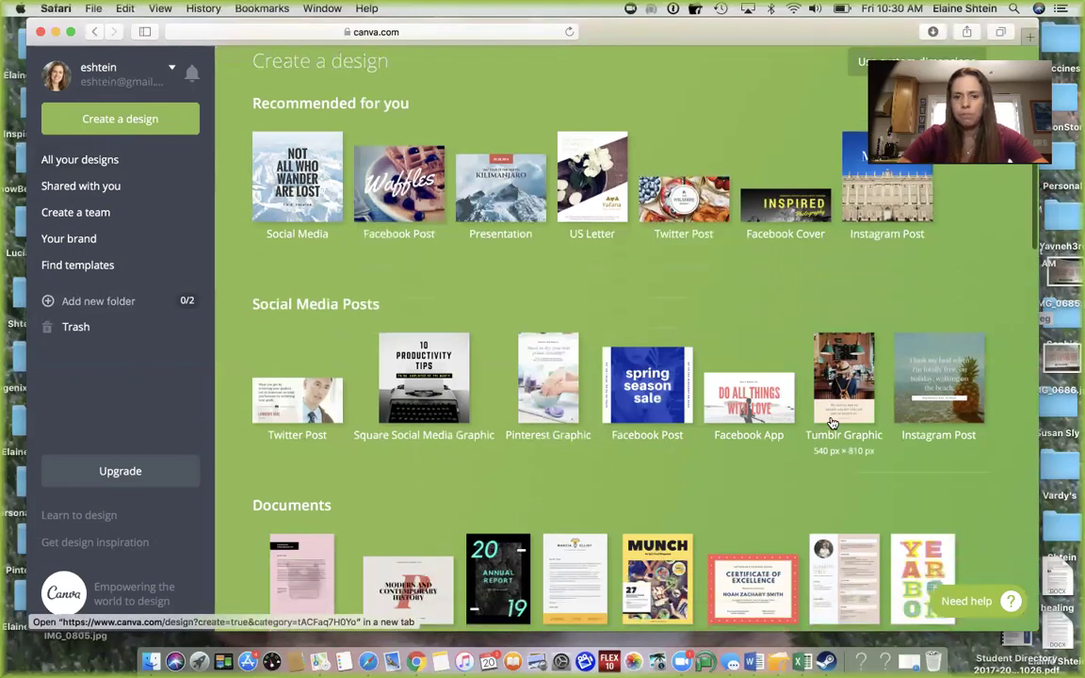
pyautogui.scroll(-3, 732, 410)
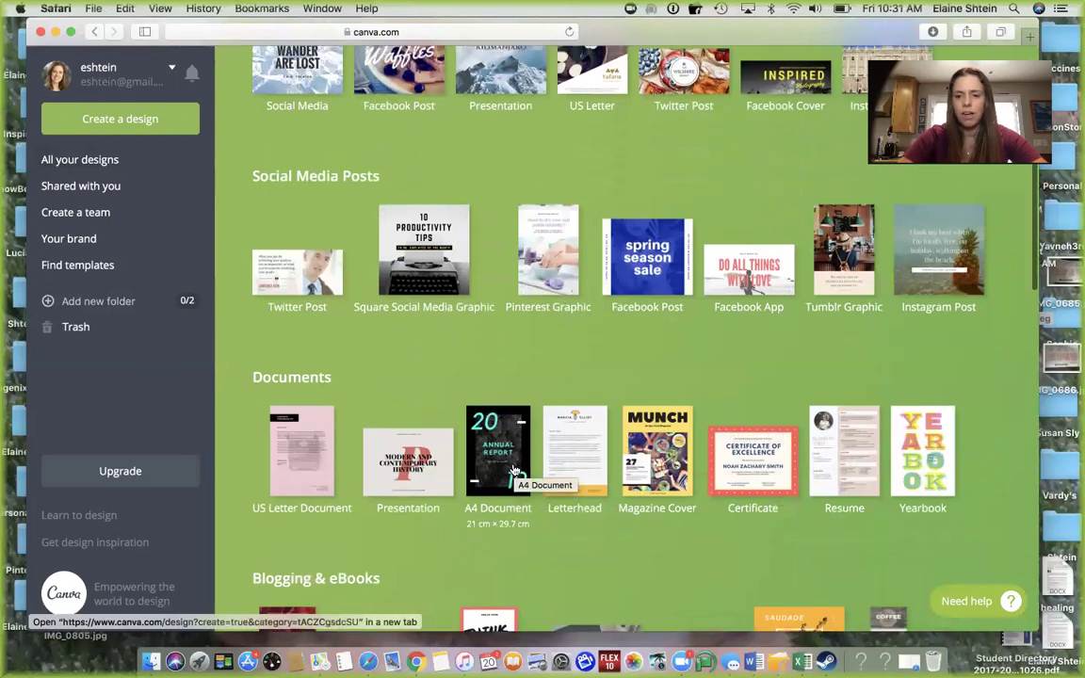
pyautogui.scroll(-6, 514, 470)
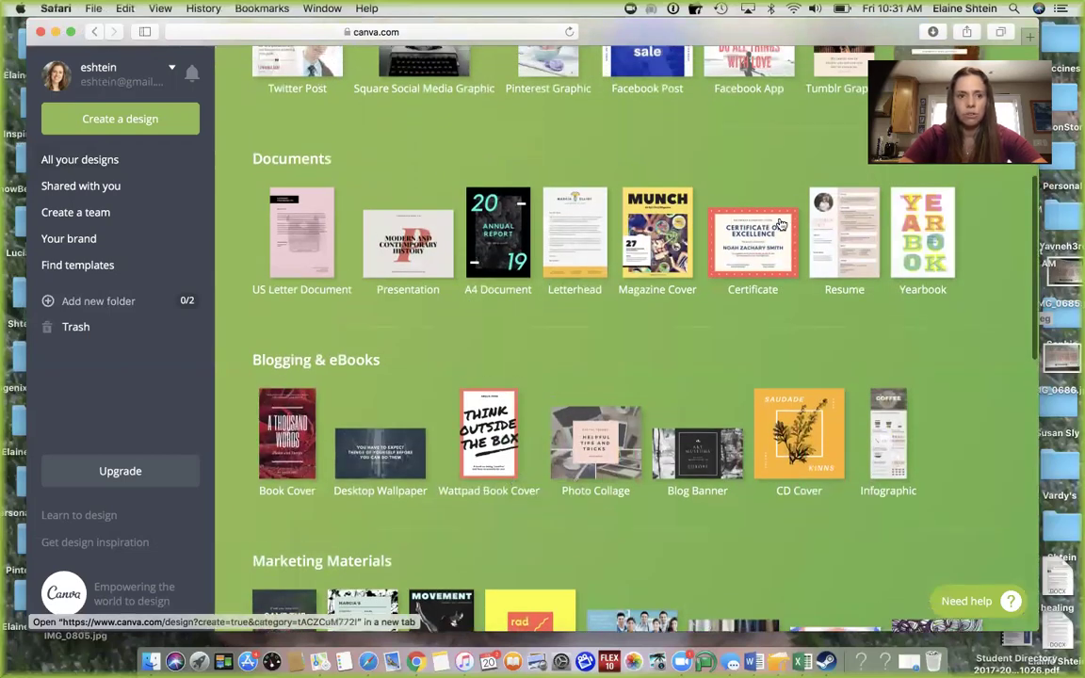
pyautogui.moveTo(730, 36); pyautogui.dragTo(780, 230)
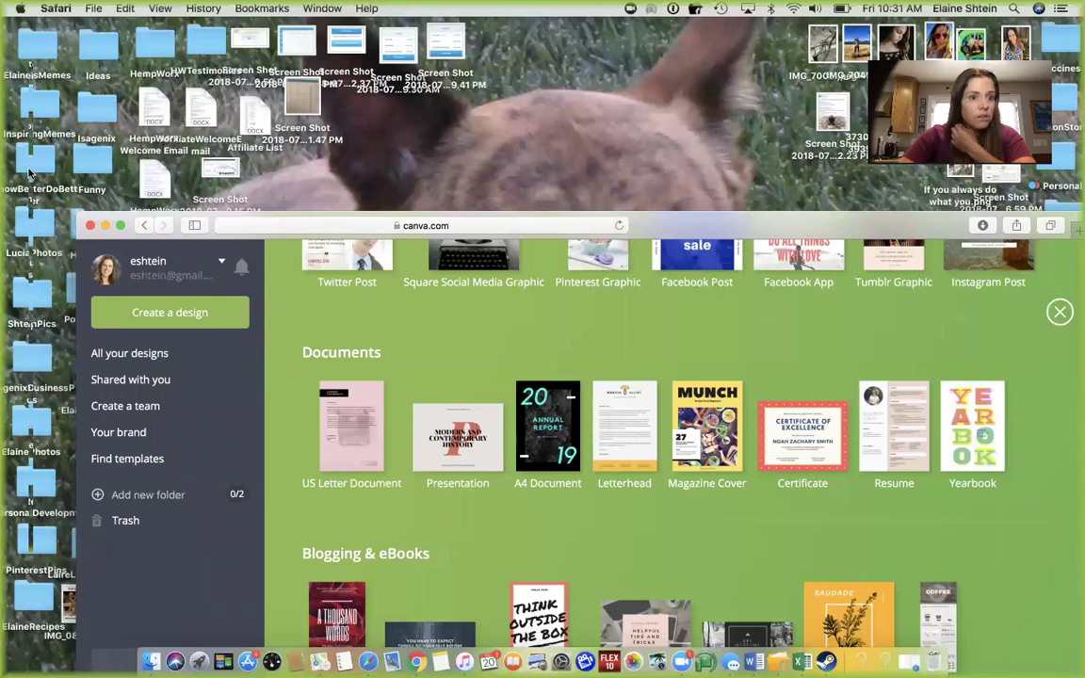
# Open the KnowBetterDoBetter folder and its KBDB Product Bundle subfolder.
pyautogui.click(33, 155)
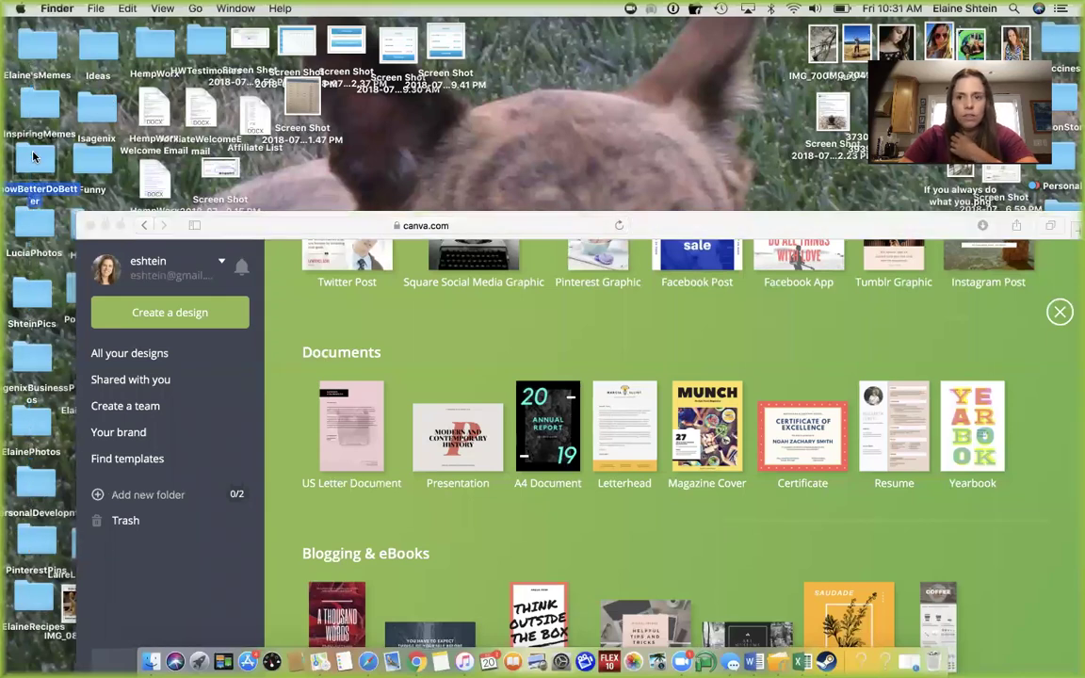
pyautogui.doubleClick(32, 155)
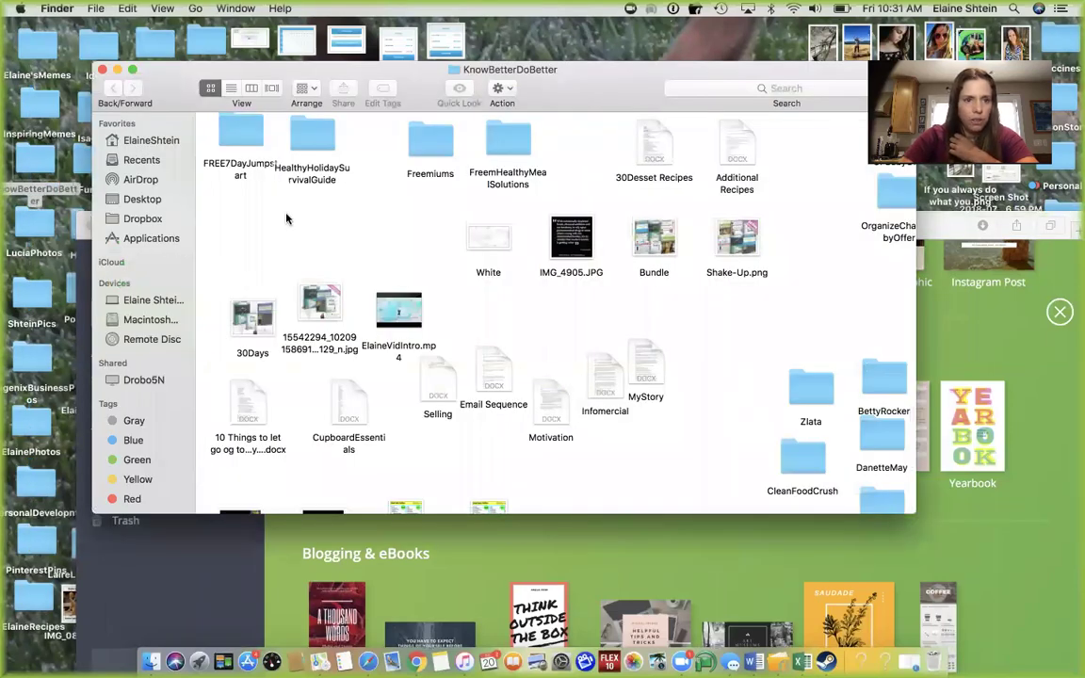
pyautogui.scroll(5, 282, 212)
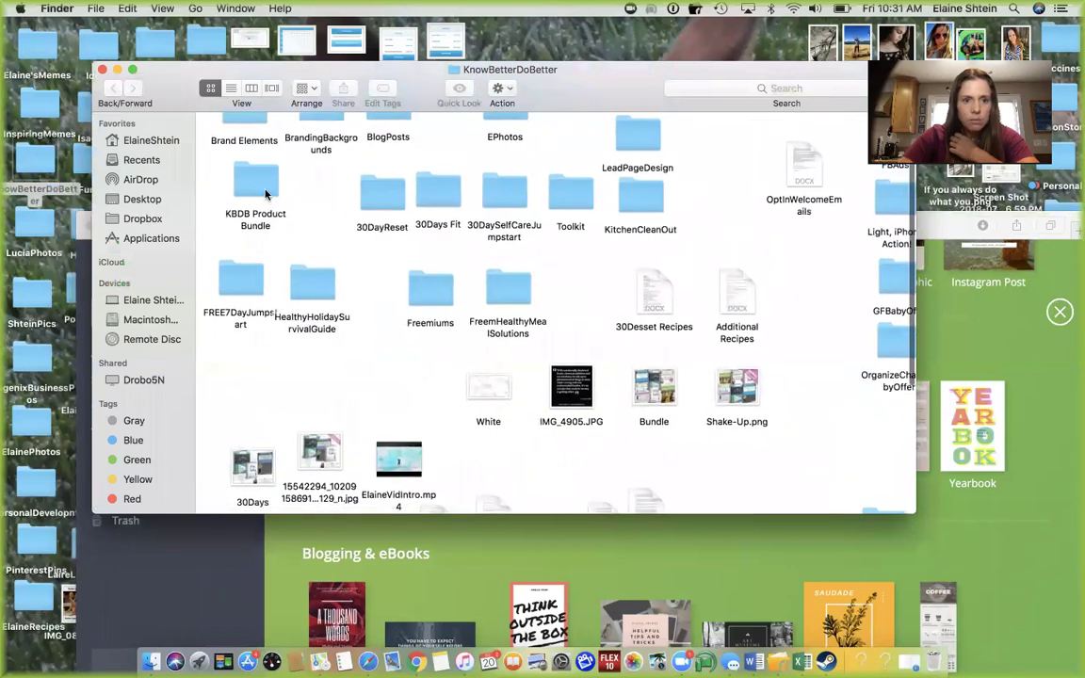
pyautogui.doubleClick(255, 188)
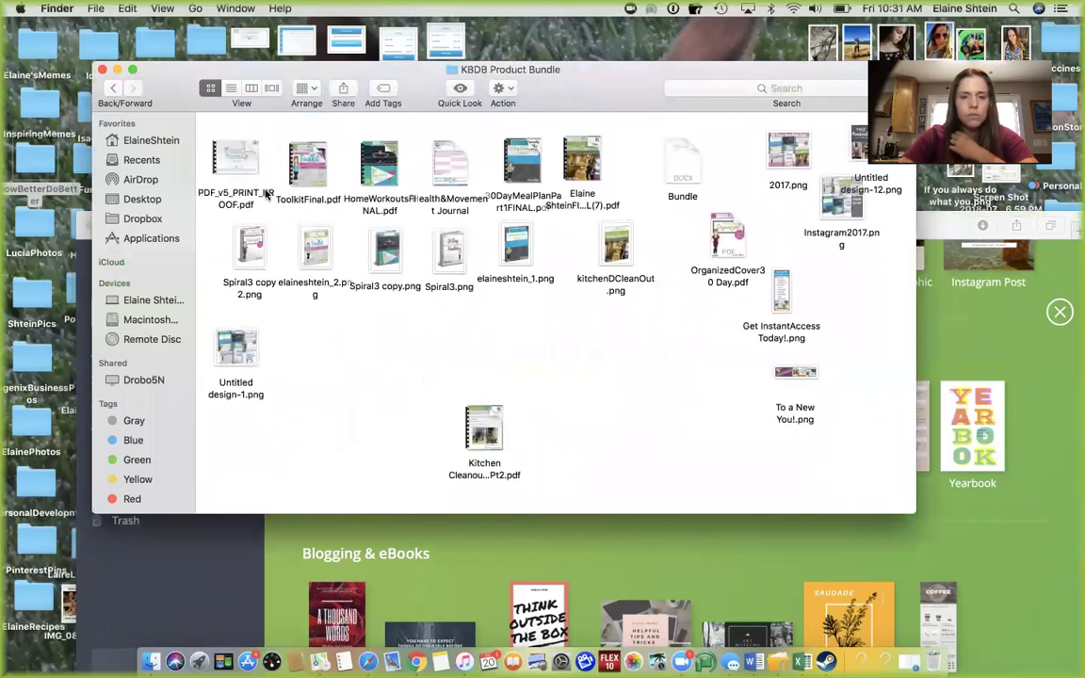
# Look through 30DayMealPlanPart1FINAL.pdf in Preview, then close it and the folder window.
pyautogui.doubleClick(522, 149)
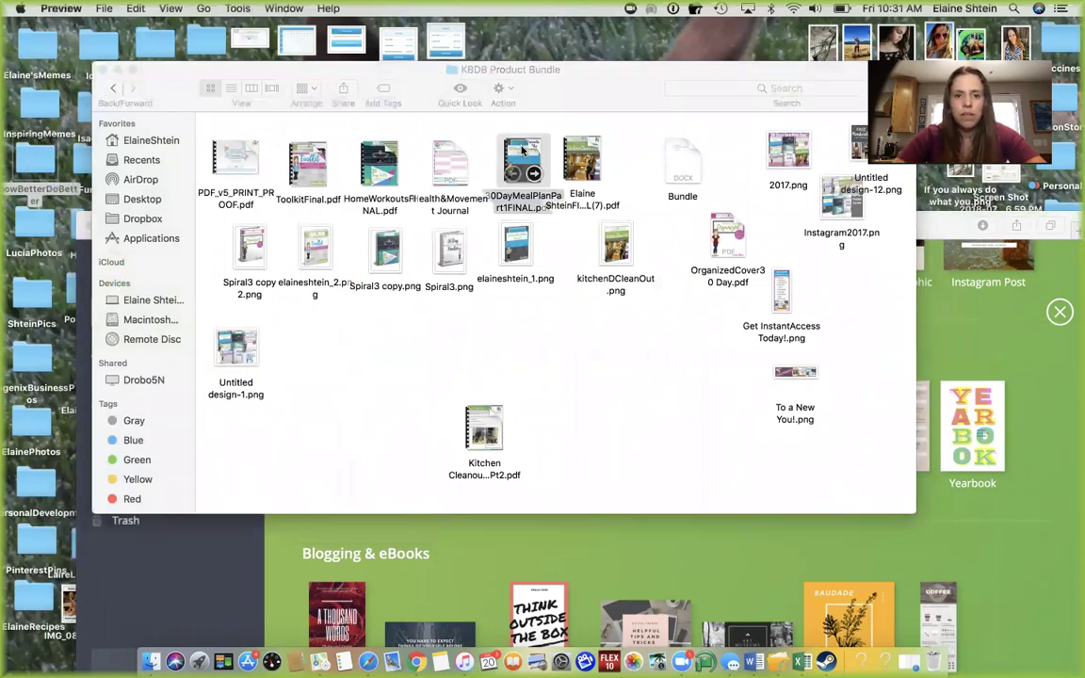
pyautogui.scroll(-10, 537, 325)
pyautogui.scroll(-20, 539, 327)
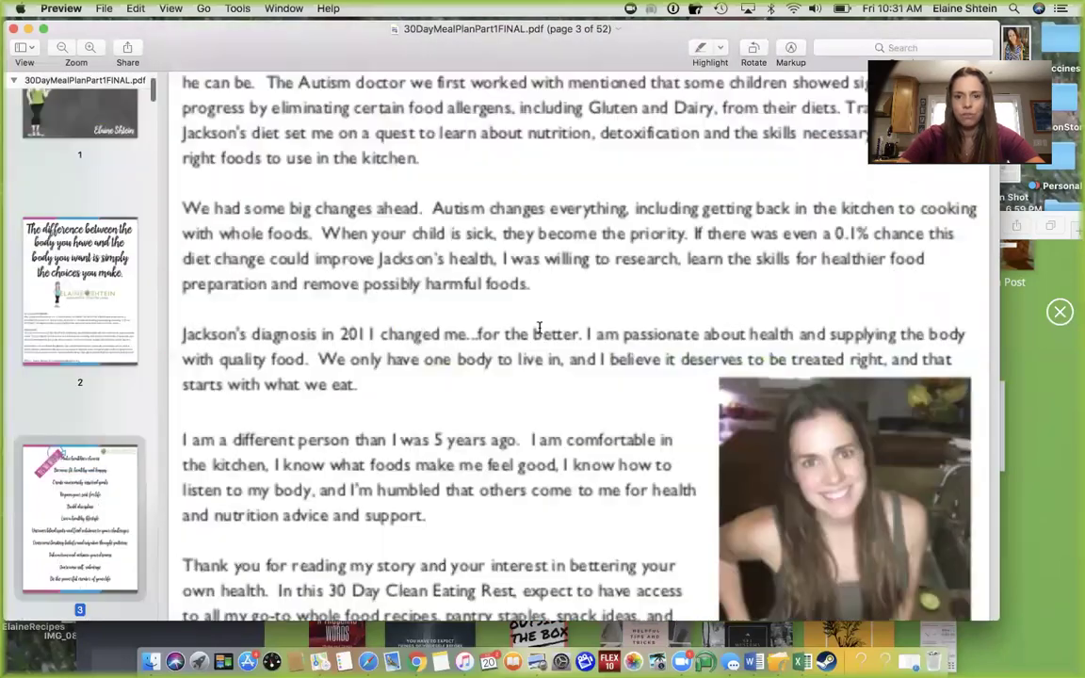
pyautogui.scroll(-20, 538, 327)
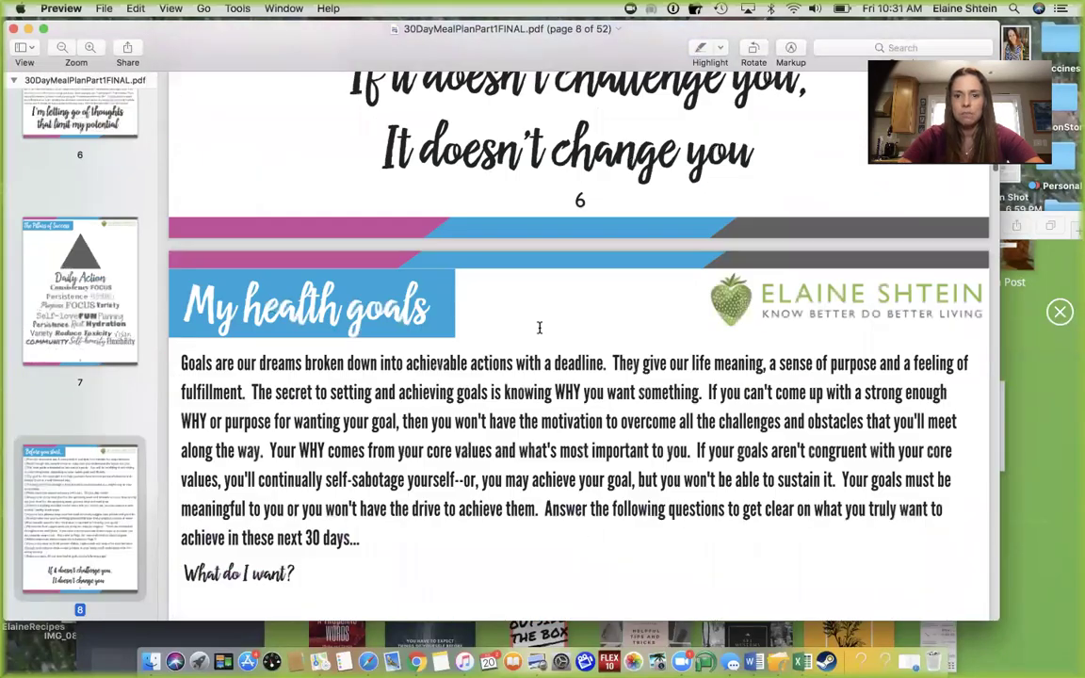
pyautogui.scroll(-20, 539, 327)
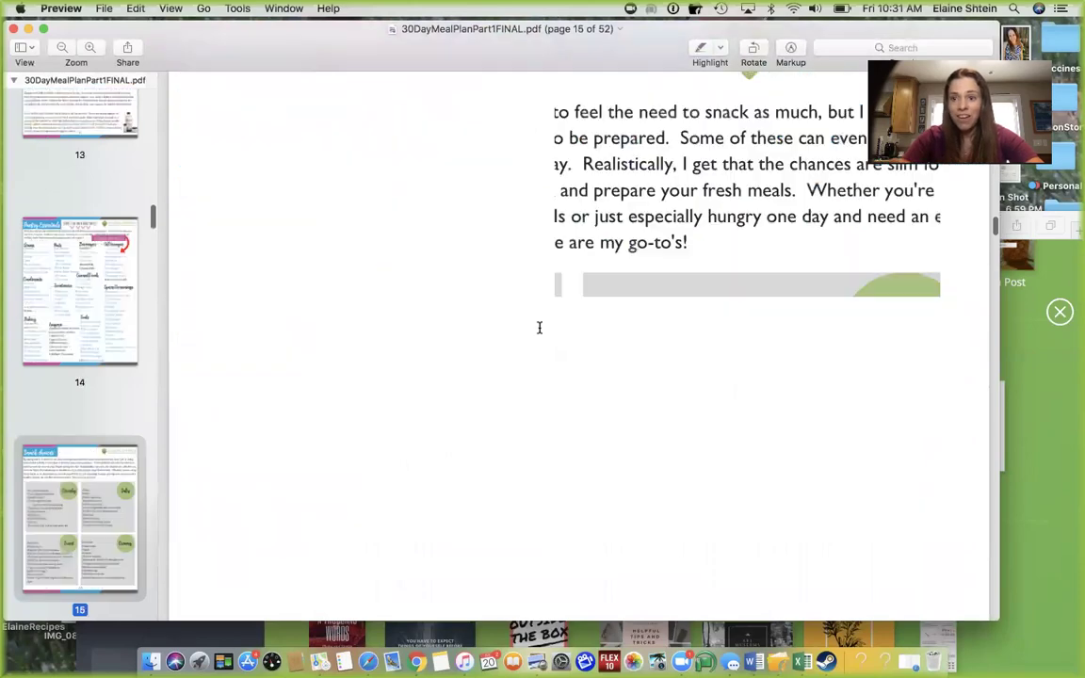
pyautogui.scroll(20, 539, 326)
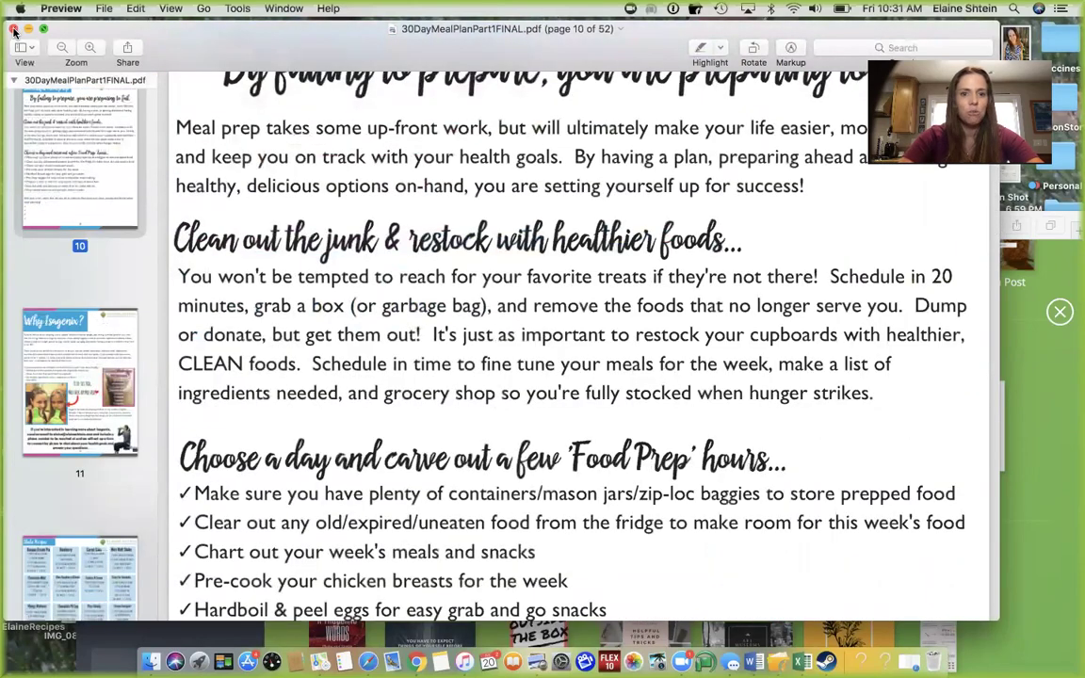
pyautogui.click(13, 30)
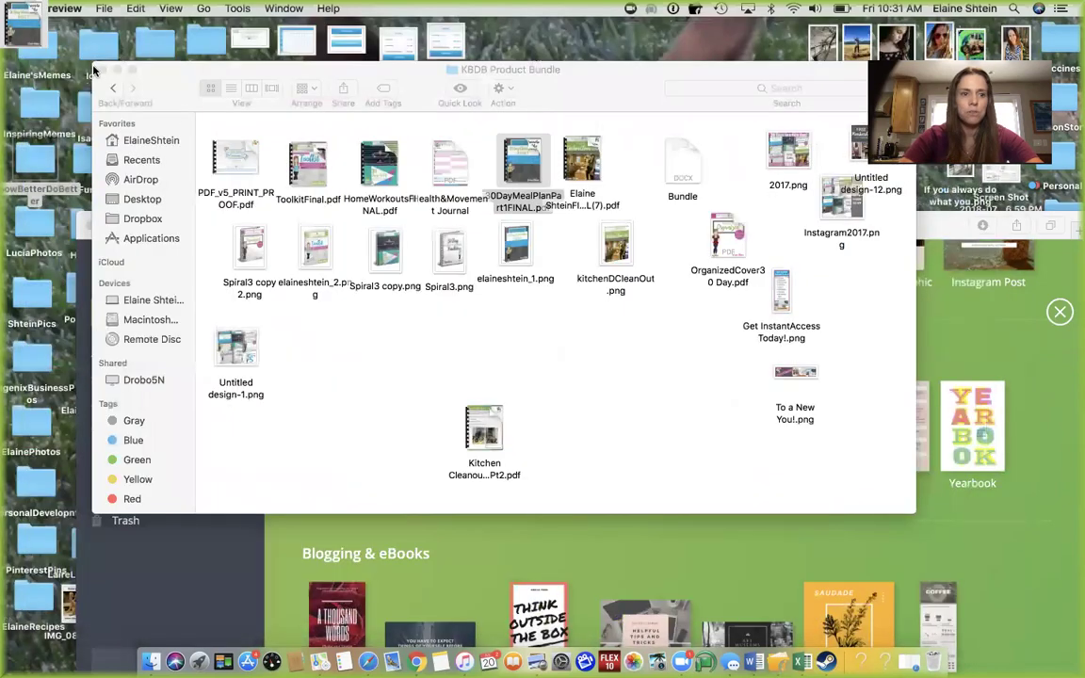
pyautogui.click(102, 69)
# Move Safari back up and scroll Canva's Create a design page to its Social Media Posts.
pyautogui.moveTo(648, 230); pyautogui.dragTo(598, 8)
pyautogui.scroll(5, 631, 241)
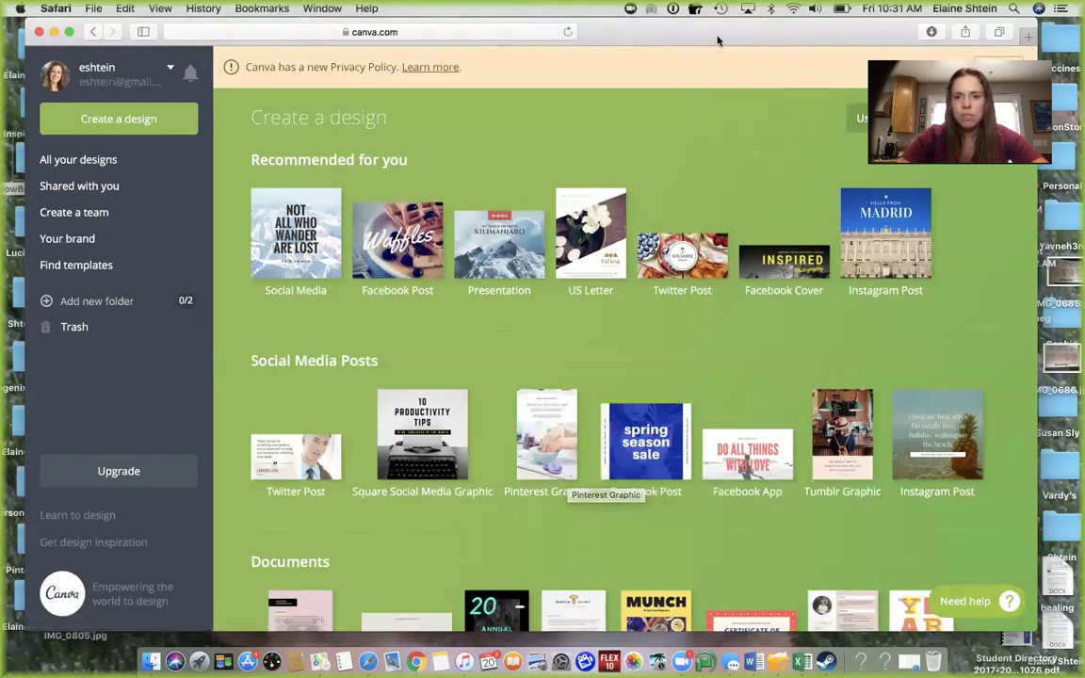
pyautogui.moveTo(717, 39); pyautogui.dragTo(701, 10)
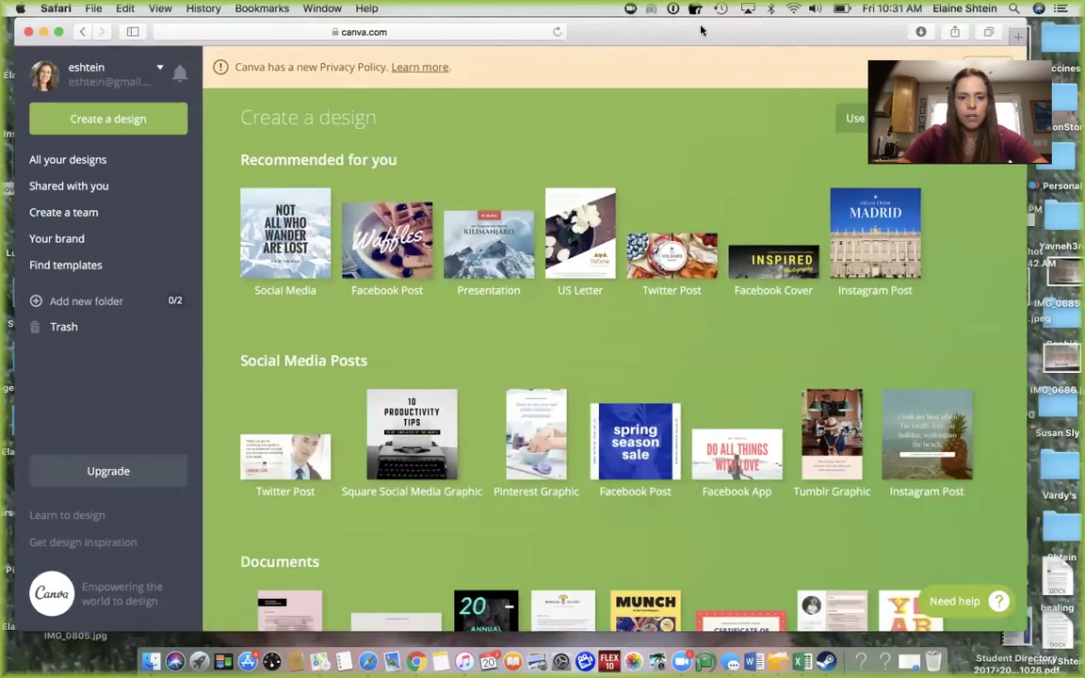
# Start a Pinterest Graphic design, upload IMG_7624.jpeg and add it to the page.
pyautogui.keyDown('super'); pyautogui.click(538, 467); pyautogui.keyUp('super')
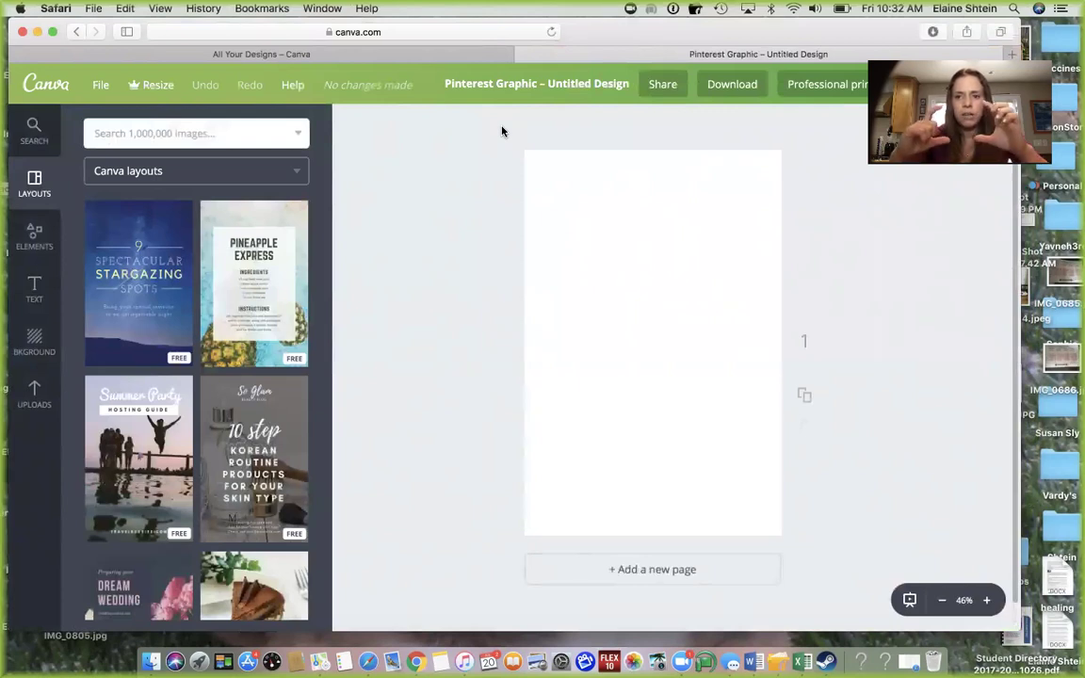
pyautogui.click(35, 395)
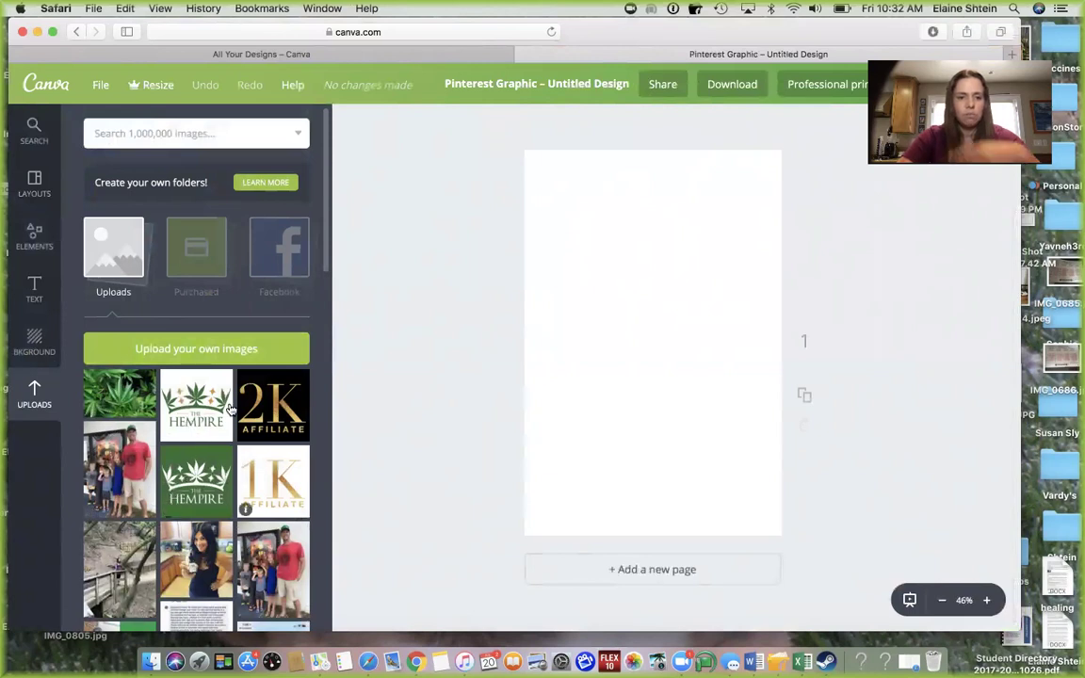
pyautogui.click(234, 351)
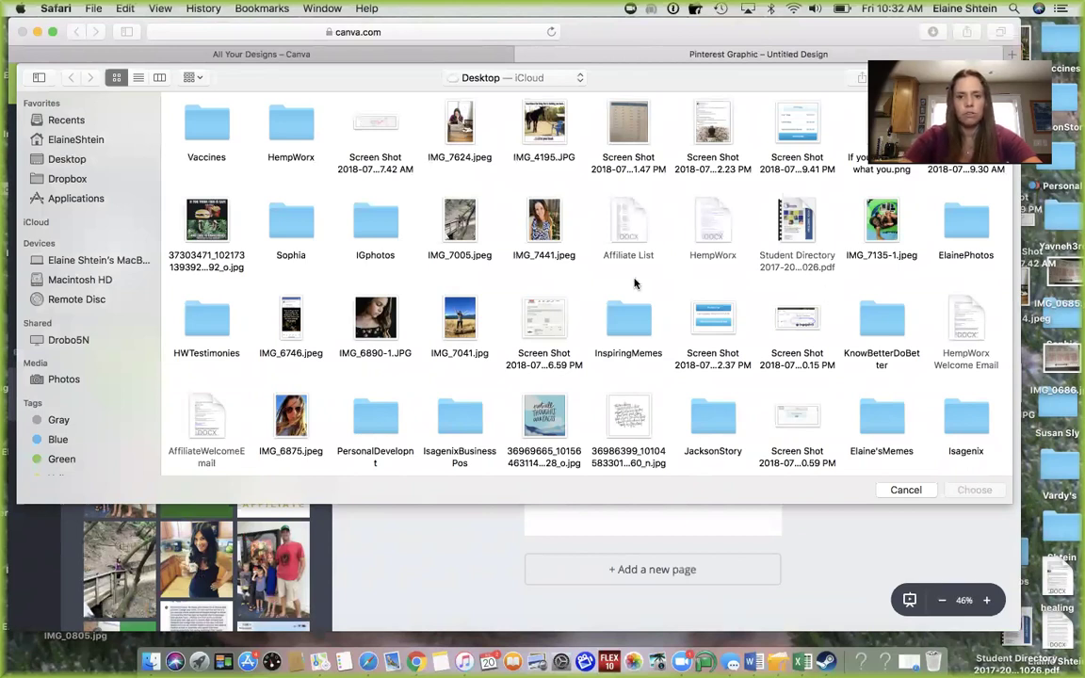
pyautogui.doubleClick(466, 134)
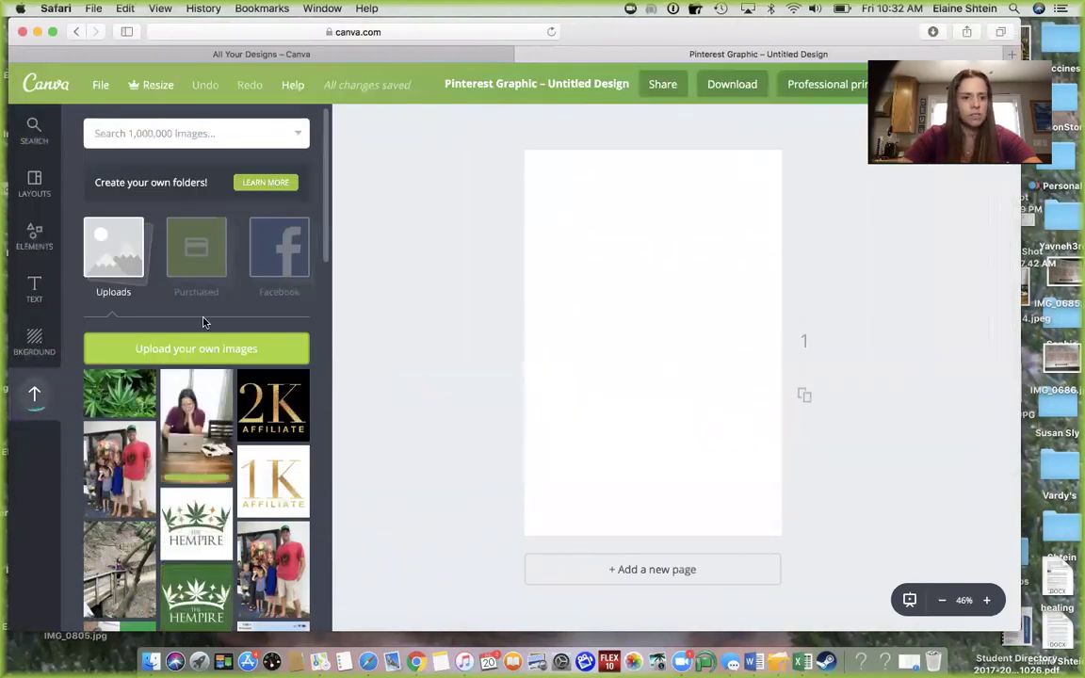
pyautogui.click(198, 409)
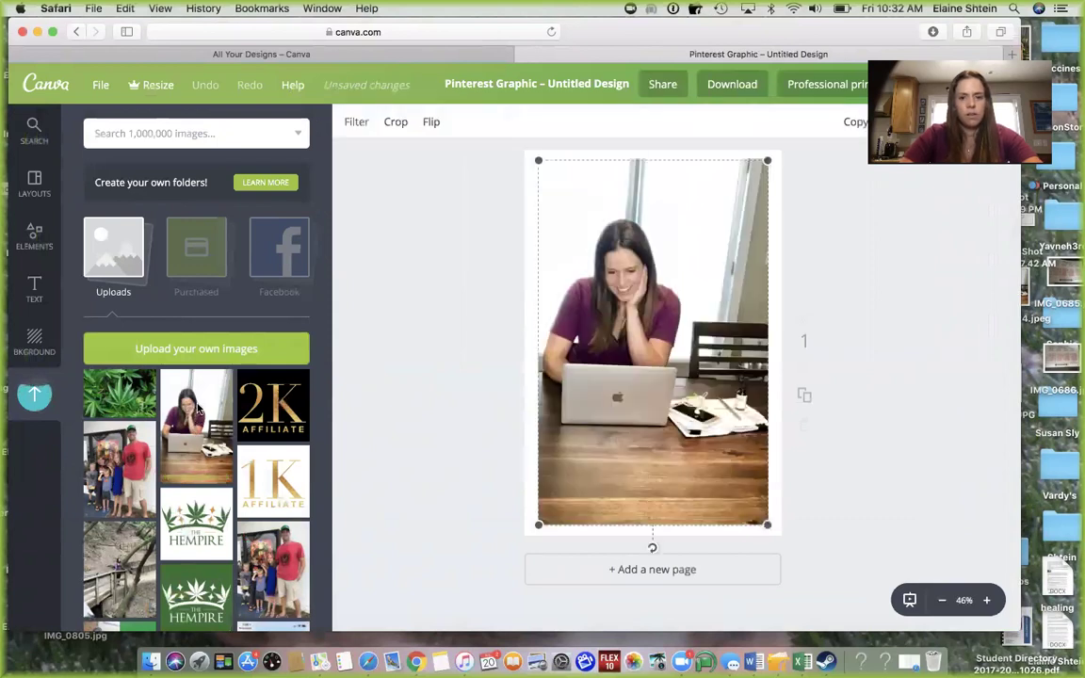
# Stretch the woman-at-laptop photo's corners to fill the page, then show the desktop with F11.
pyautogui.moveTo(524, 152); pyautogui.dragTo(525, 139)
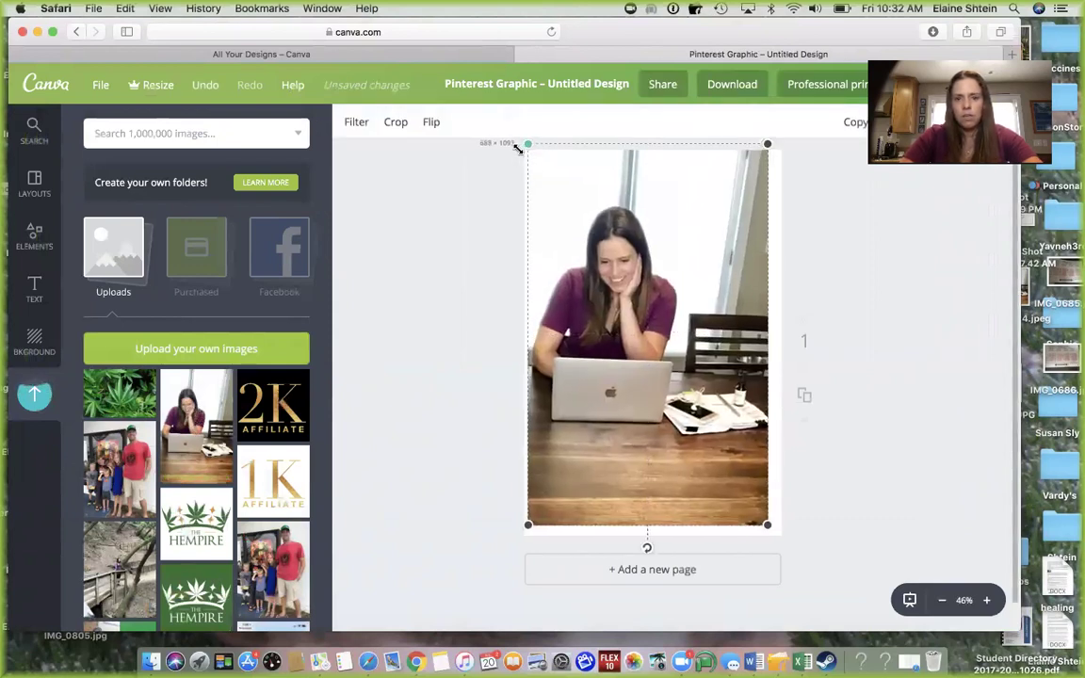
pyautogui.moveTo(778, 530); pyautogui.dragTo(781, 546)
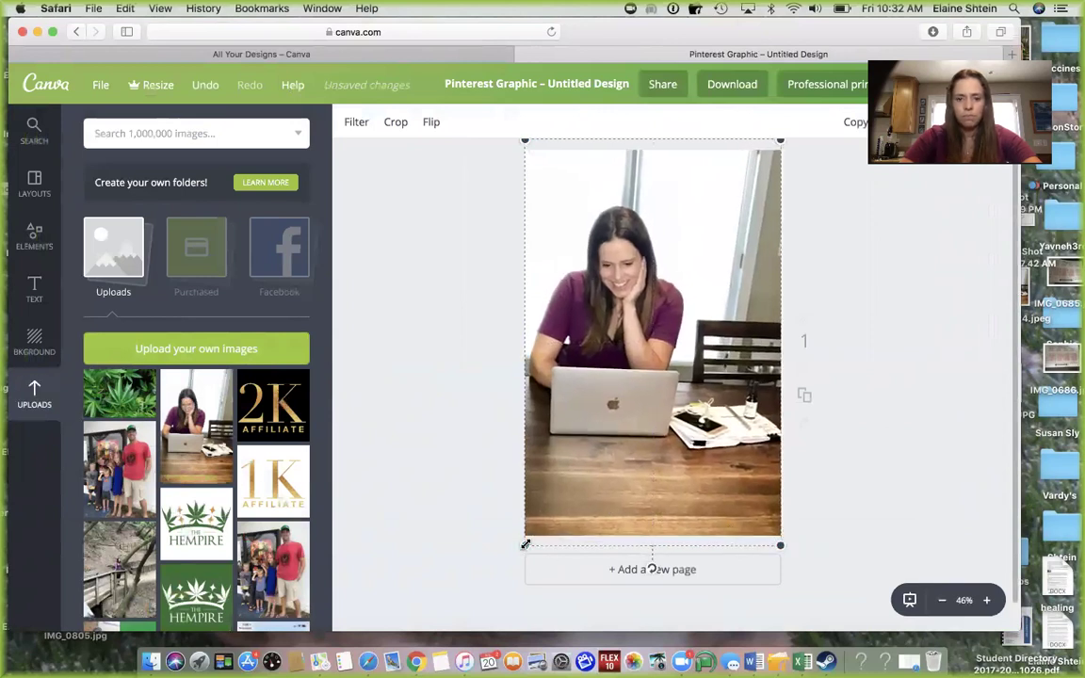
pyautogui.moveTo(525, 545); pyautogui.dragTo(519, 548)
pyautogui.click(867, 416)
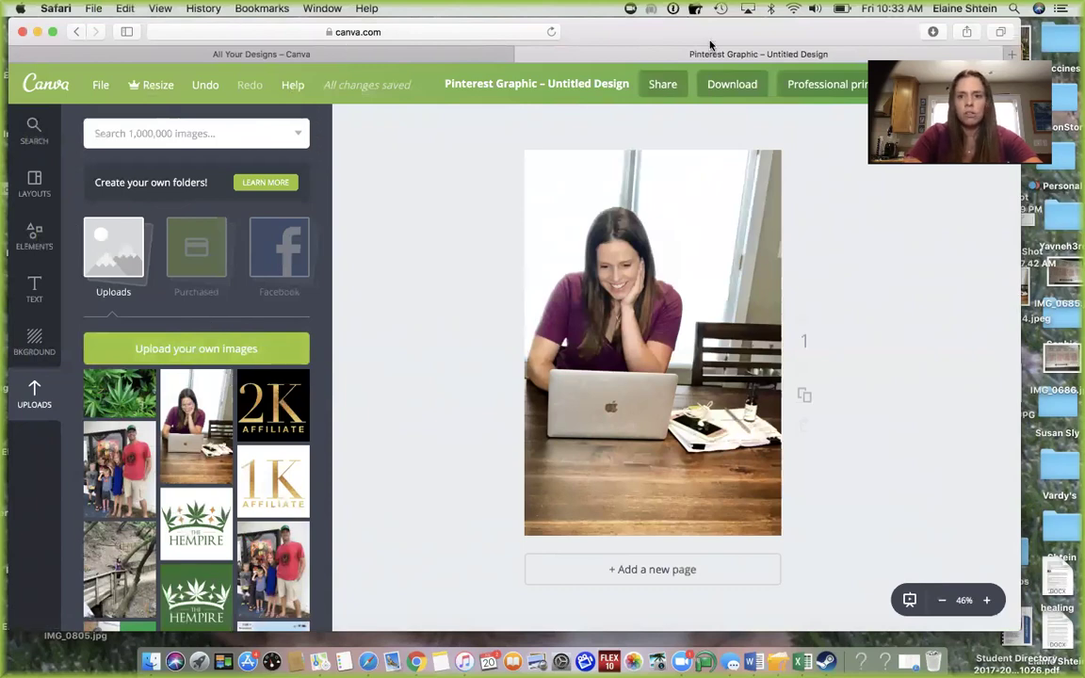
pyautogui.press('F11')
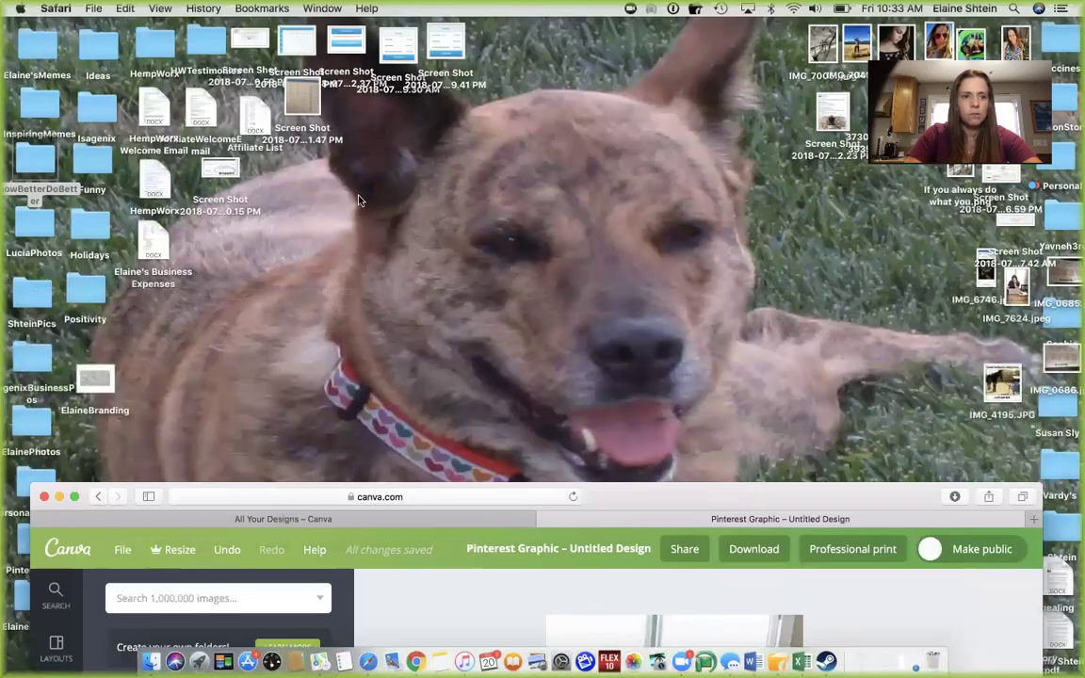
# Move the HempWorx folder to the desktop centre, open it and scroll through its contents.
pyautogui.moveTo(156, 54); pyautogui.dragTo(481, 264)
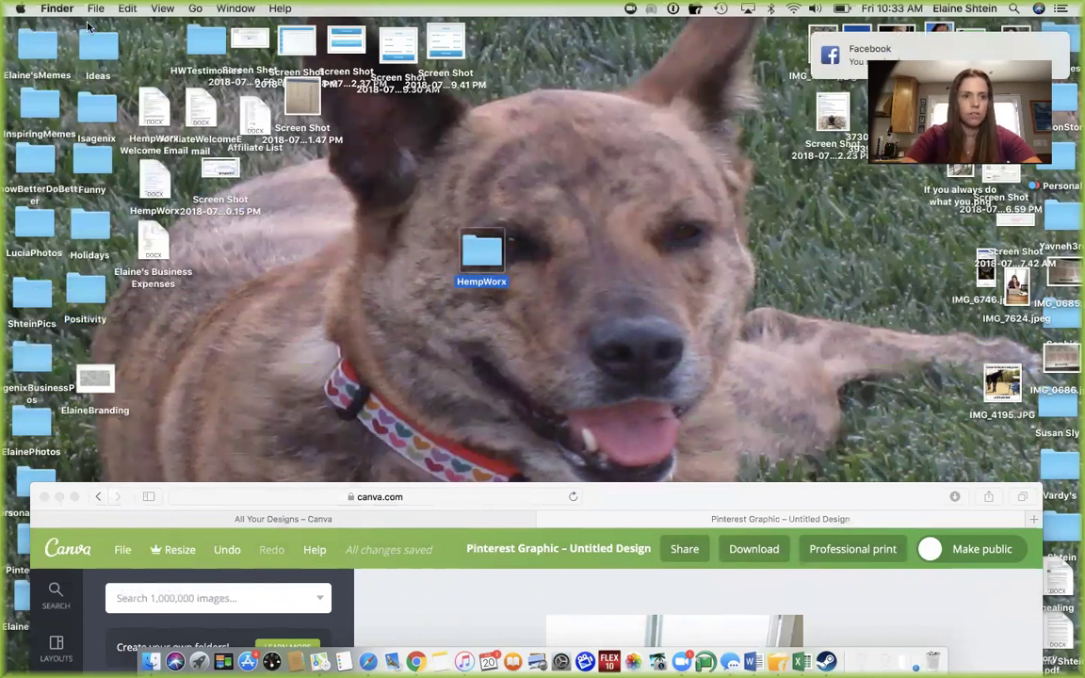
pyautogui.doubleClick(489, 256)
pyautogui.moveTo(603, 327); pyautogui.dragTo(533, 97)
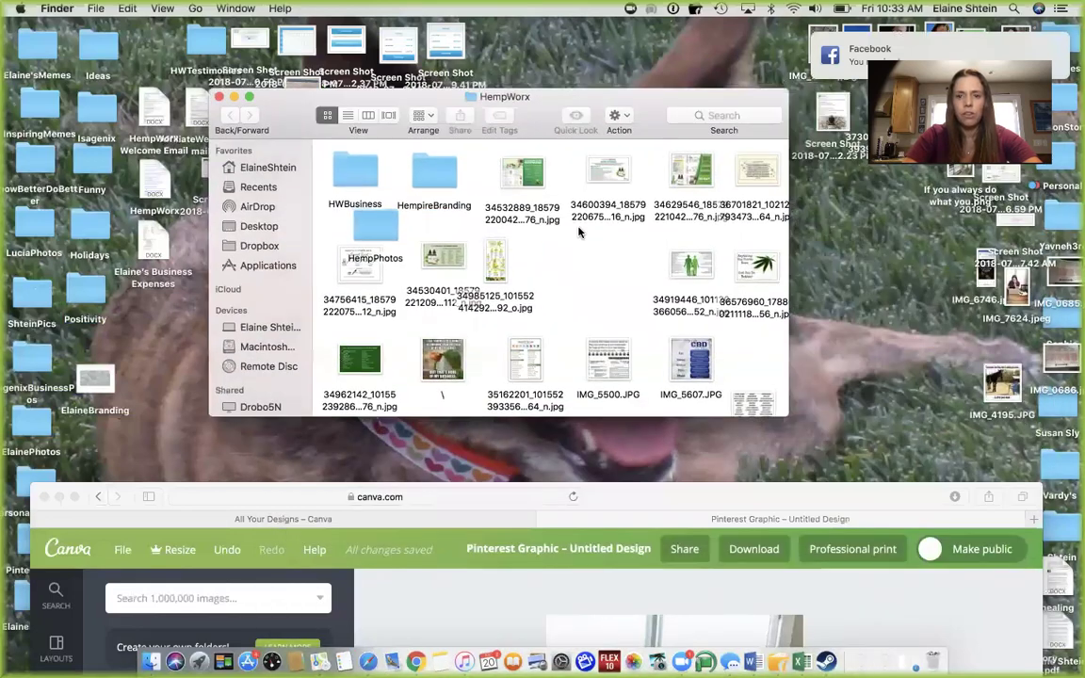
pyautogui.scroll(-10, 579, 232)
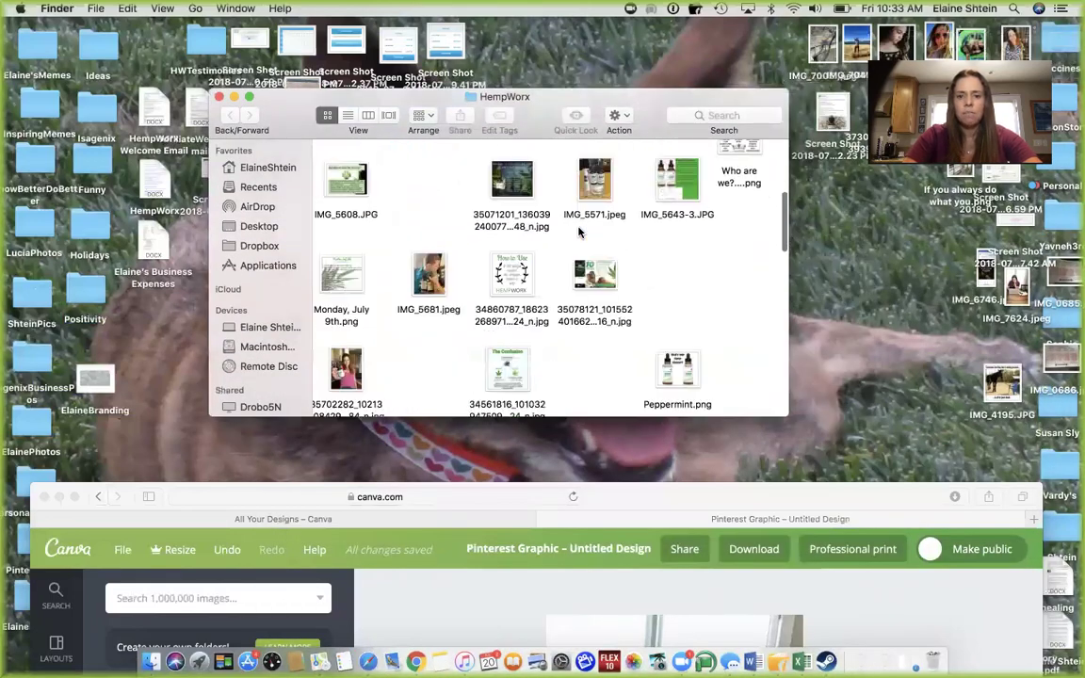
pyautogui.scroll(-5, 579, 231)
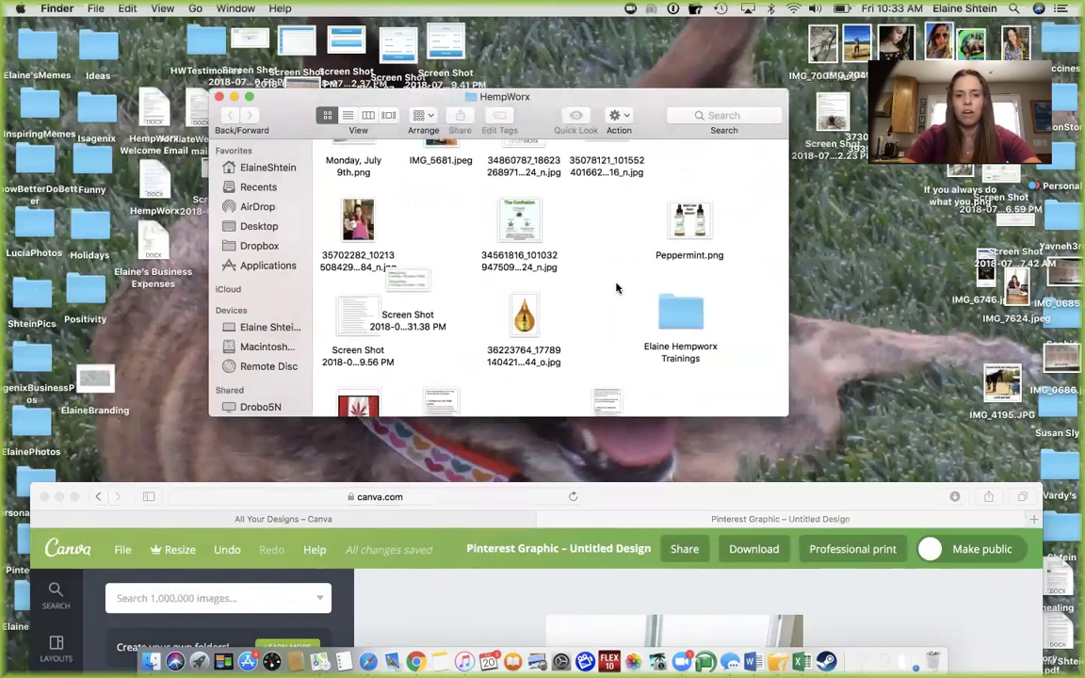
pyautogui.scroll(-6, 617, 285)
pyautogui.scroll(2, 617, 289)
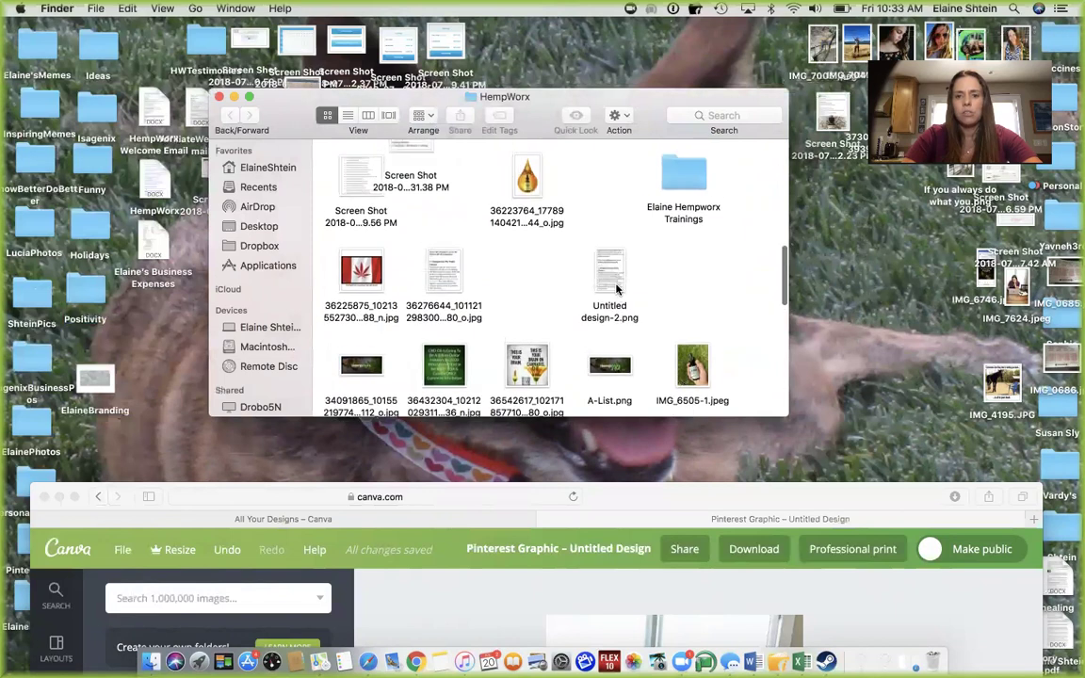
# Check the trainings and HempireBranding folders for logos, then bring the Canva window back up.
pyautogui.doubleClick(679, 175)
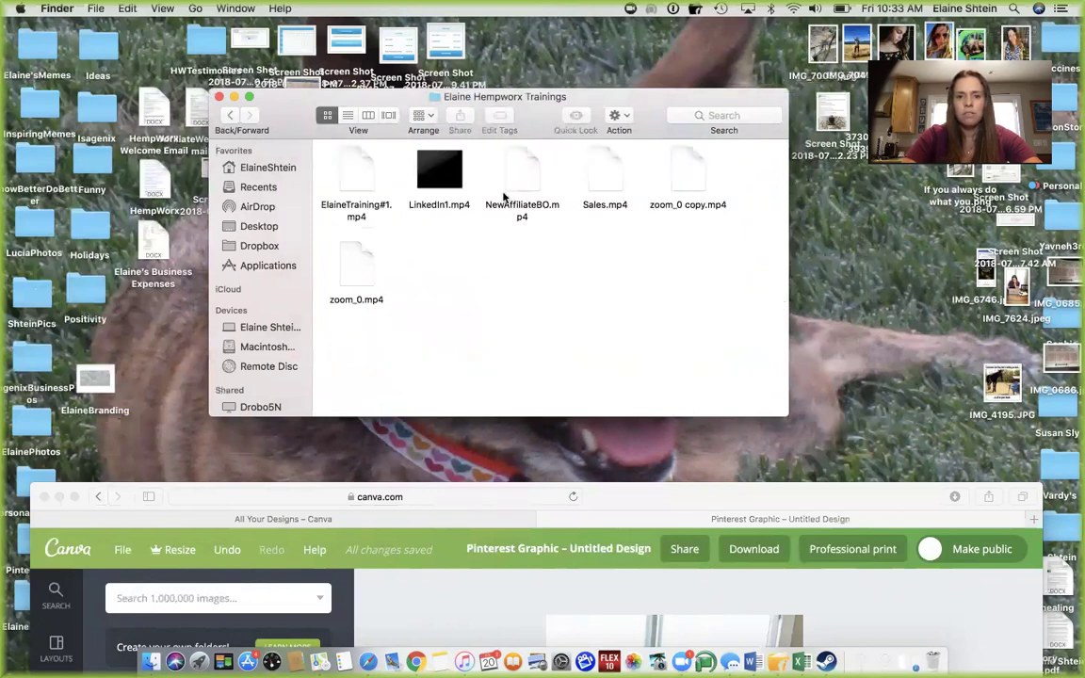
pyautogui.click(218, 97)
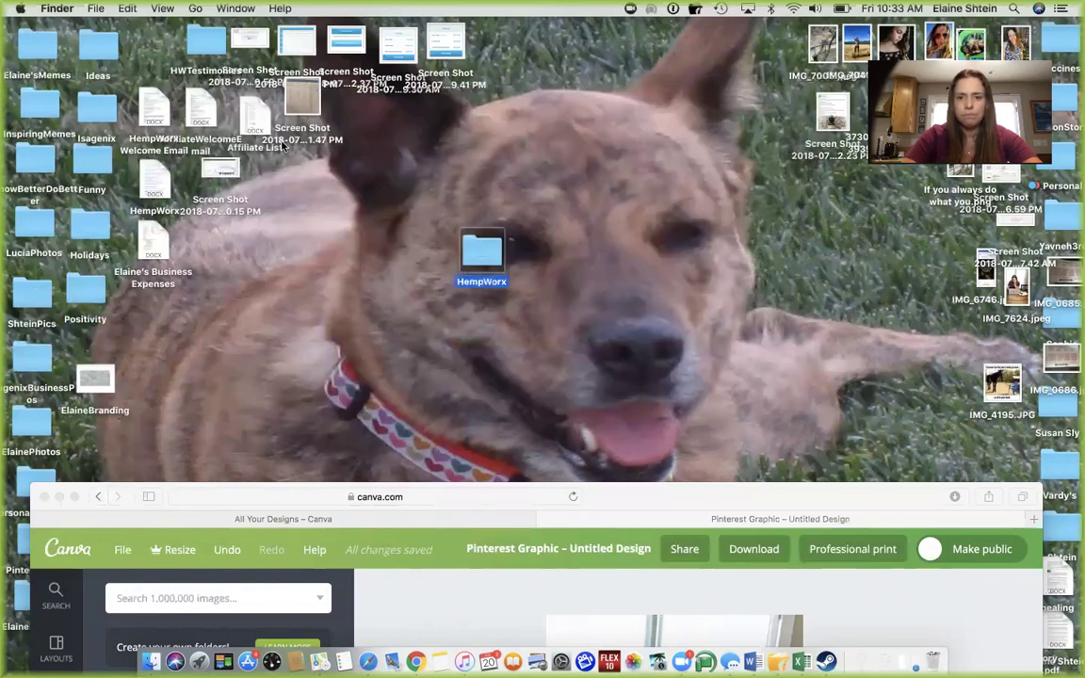
pyautogui.doubleClick(483, 249)
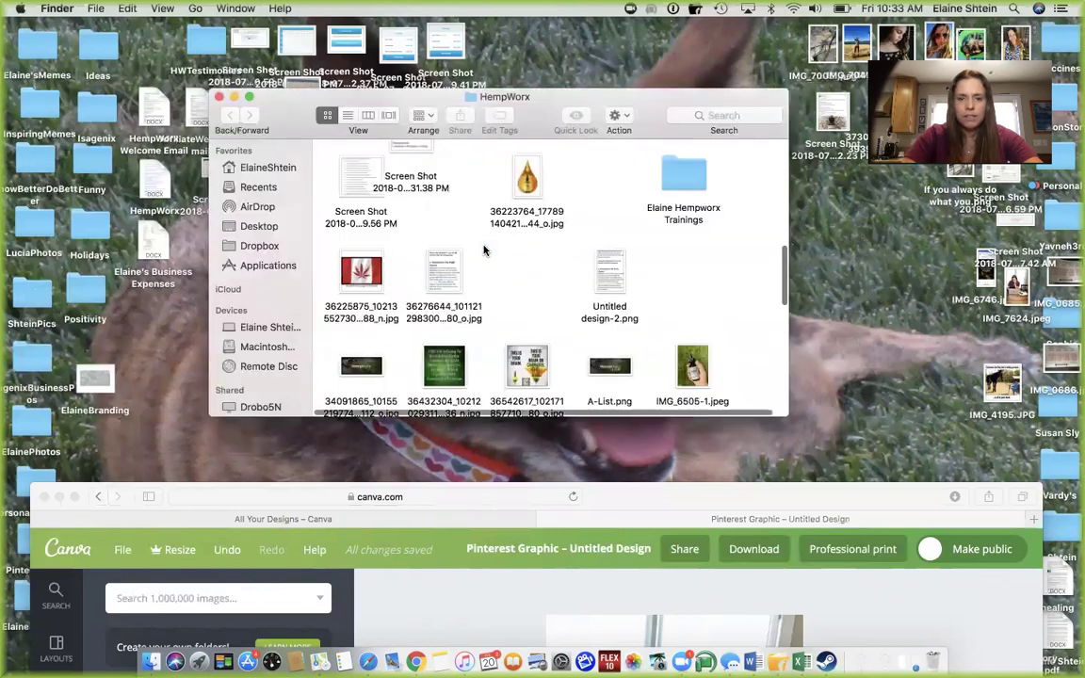
pyautogui.scroll(5, 532, 289)
pyautogui.scroll(3, 532, 289)
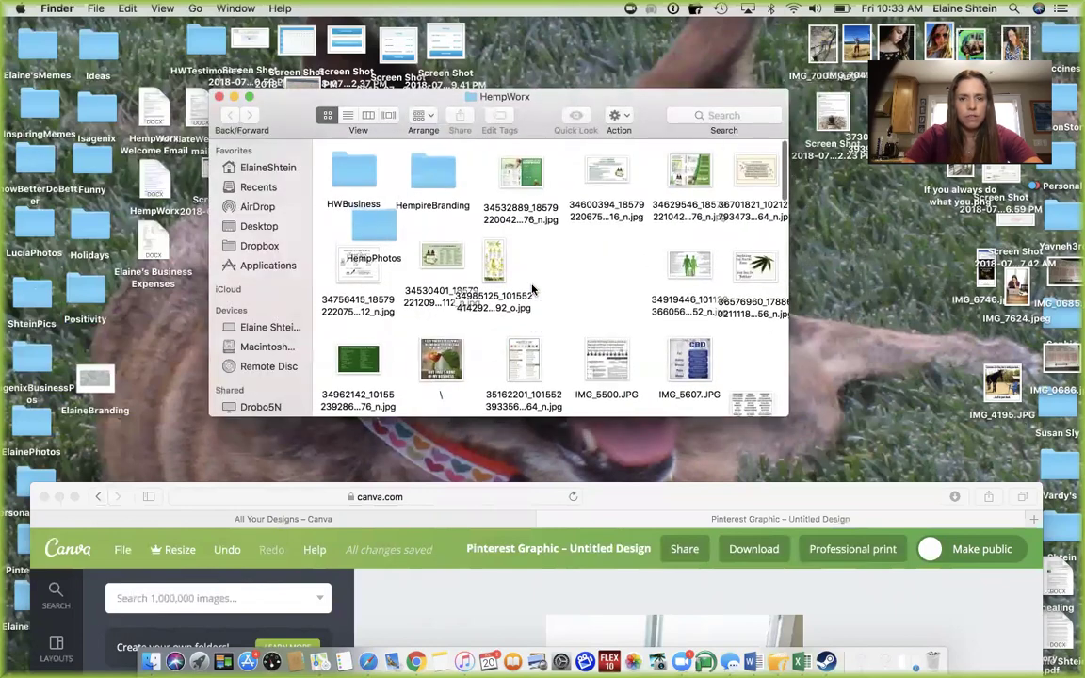
pyautogui.doubleClick(442, 179)
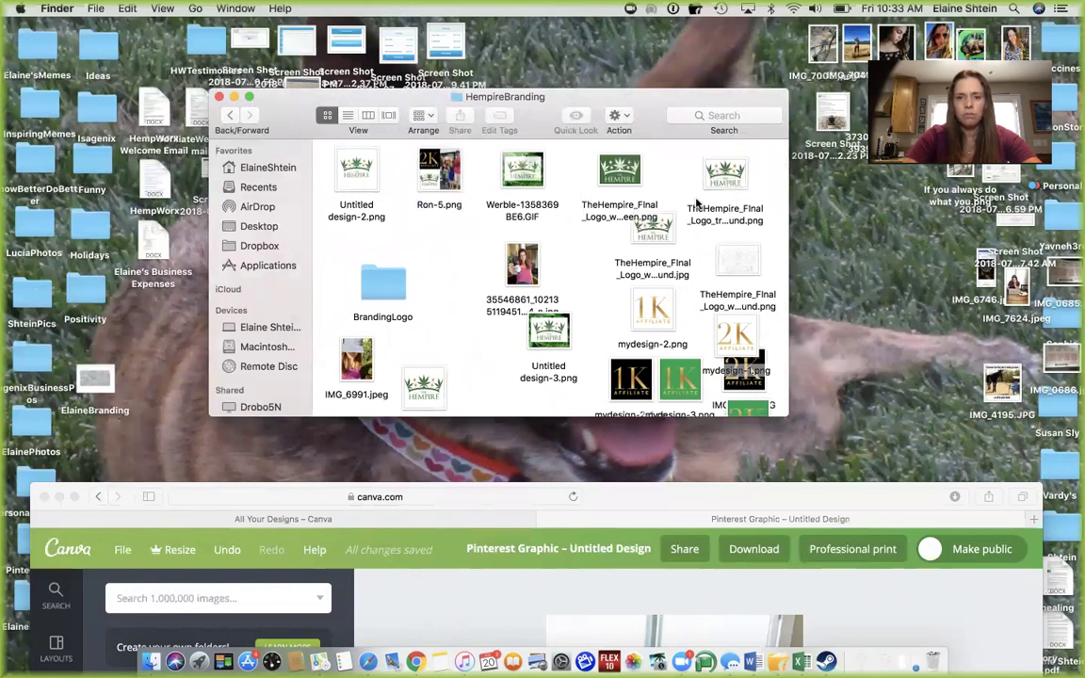
pyautogui.click(220, 98)
pyautogui.moveTo(648, 489); pyautogui.dragTo(618, 17)
# Upload the TheHempire_Final logo files from HempWorx > HempireBranding into Canva.
pyautogui.click(150, 358)
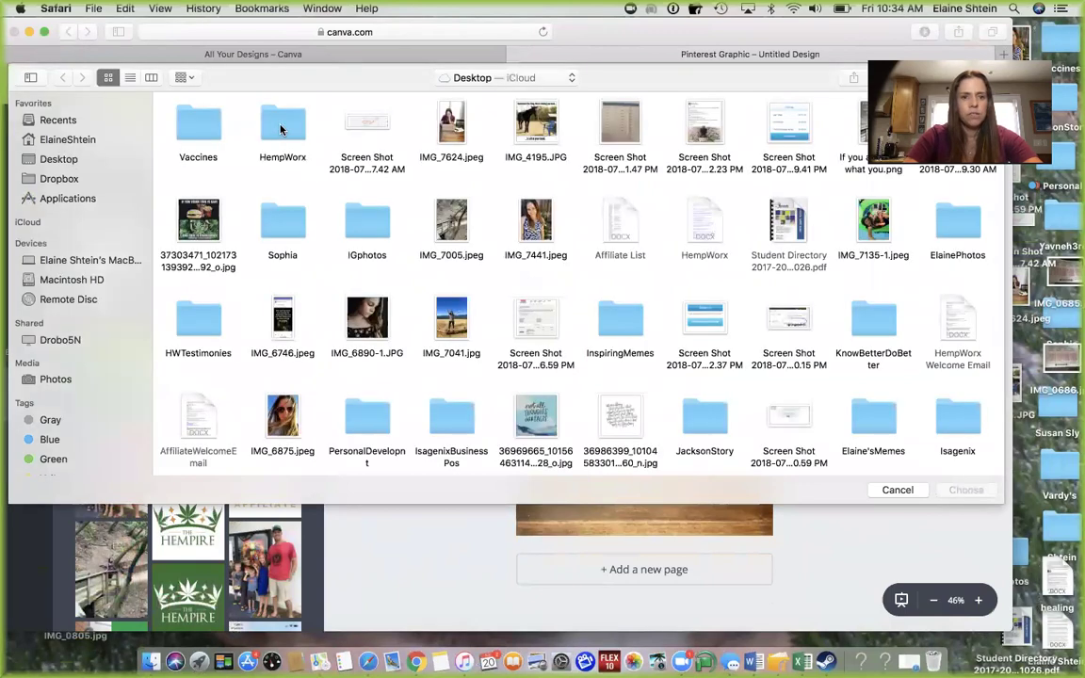
pyautogui.click(280, 130)
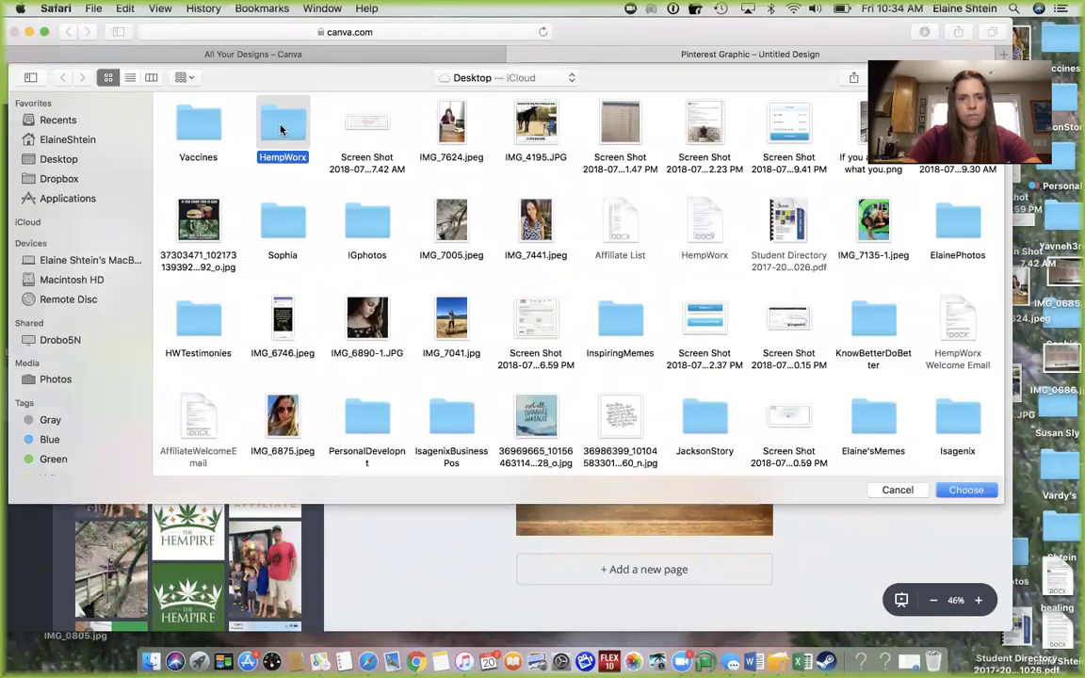
pyautogui.doubleClick(280, 129)
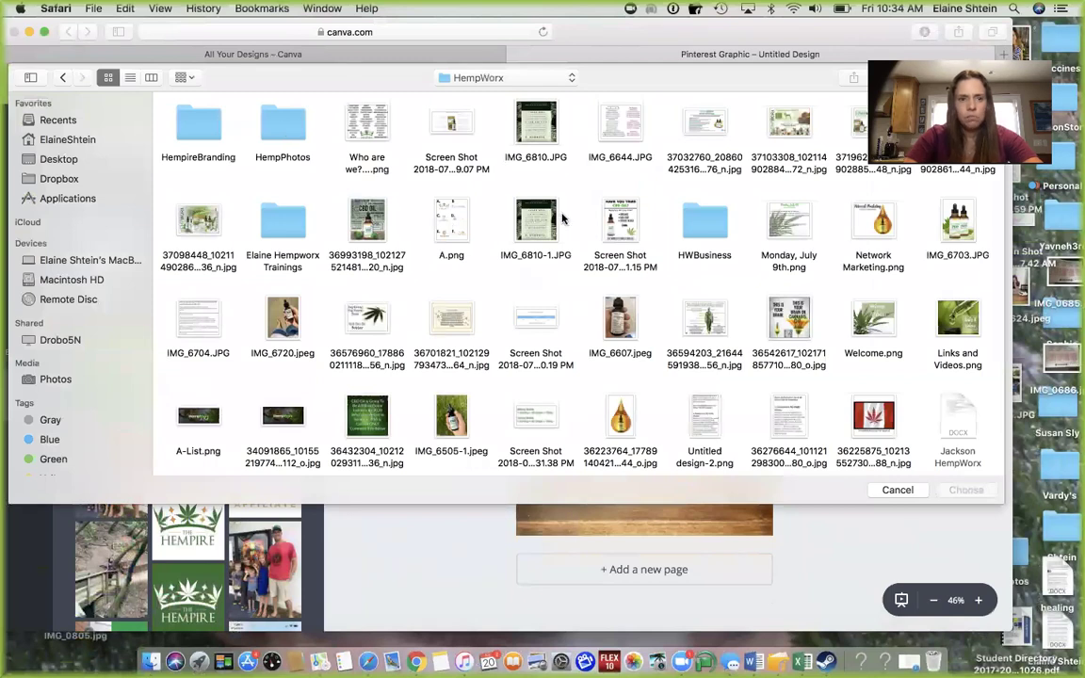
pyautogui.click(209, 128)
pyautogui.doubleClick(209, 128)
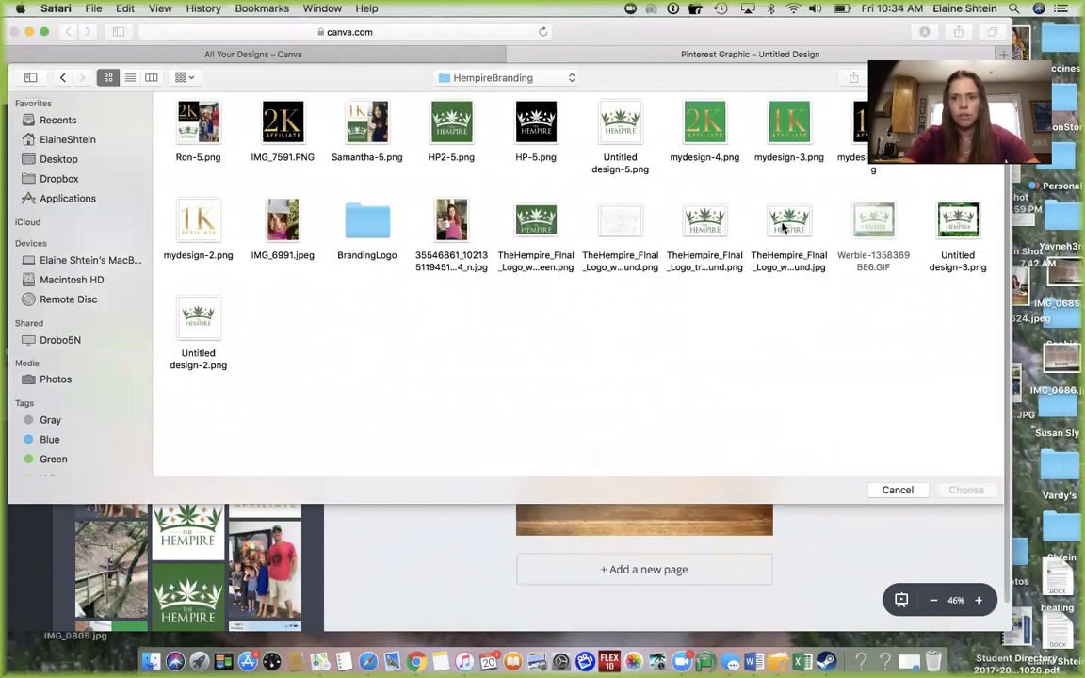
pyautogui.moveTo(782, 226); pyautogui.dragTo(556, 237)
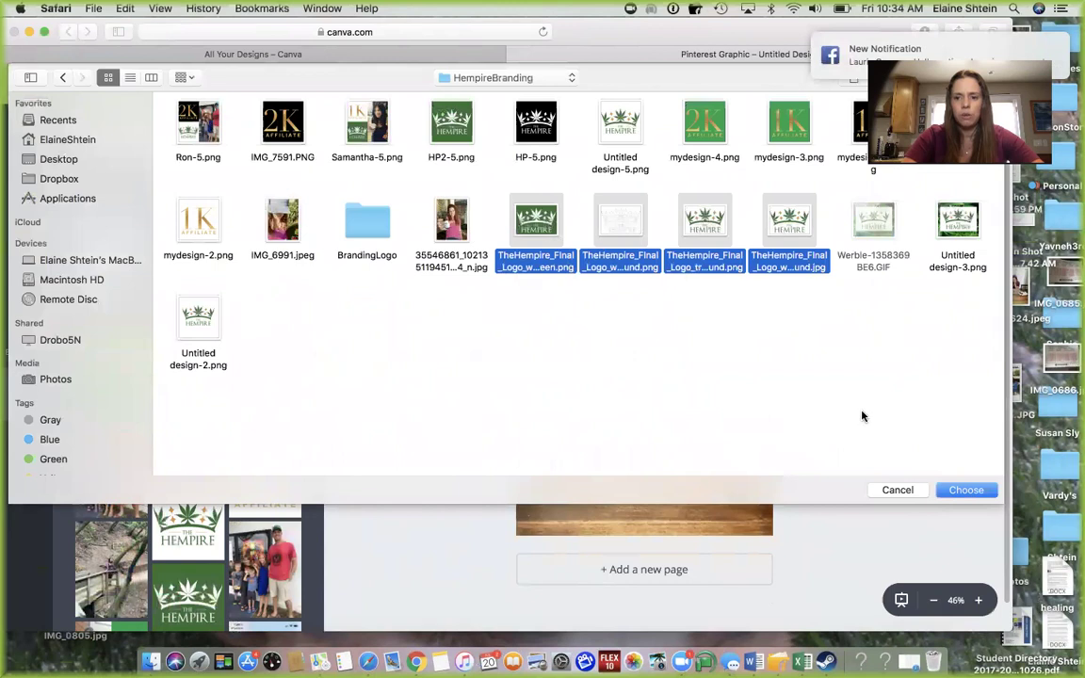
pyautogui.click(962, 490)
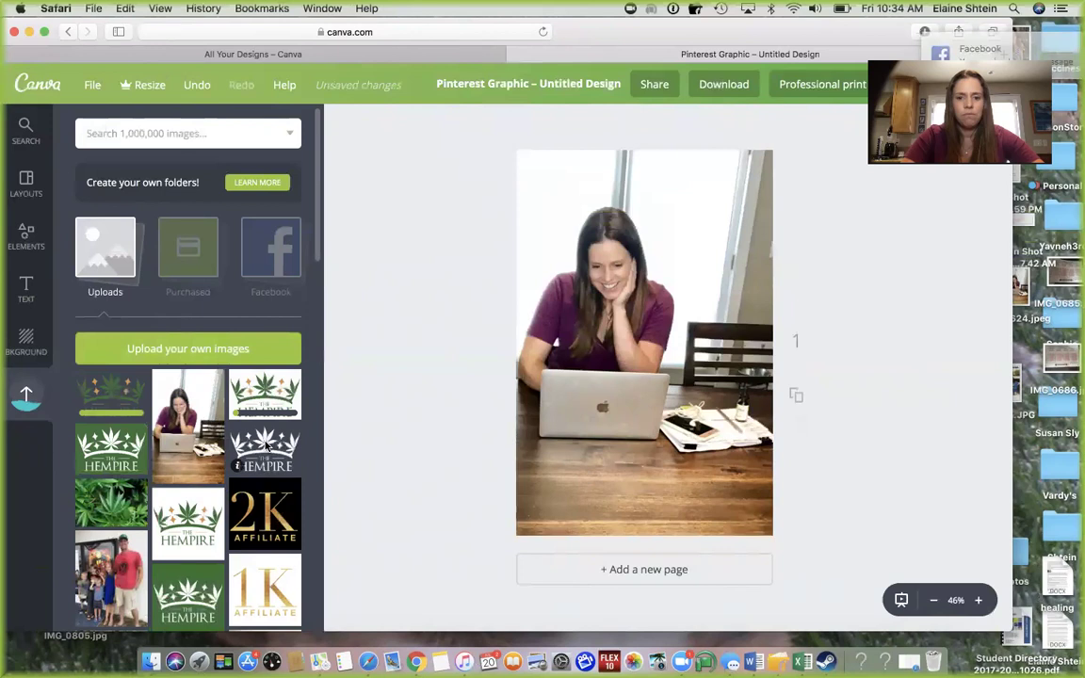
# Add the white Hempire logo and size it small at the photo's lower right.
pyautogui.click(265, 448)
pyautogui.moveTo(525, 258); pyautogui.dragTo(664, 363)
pyautogui.moveTo(720, 422); pyautogui.dragTo(724, 520)
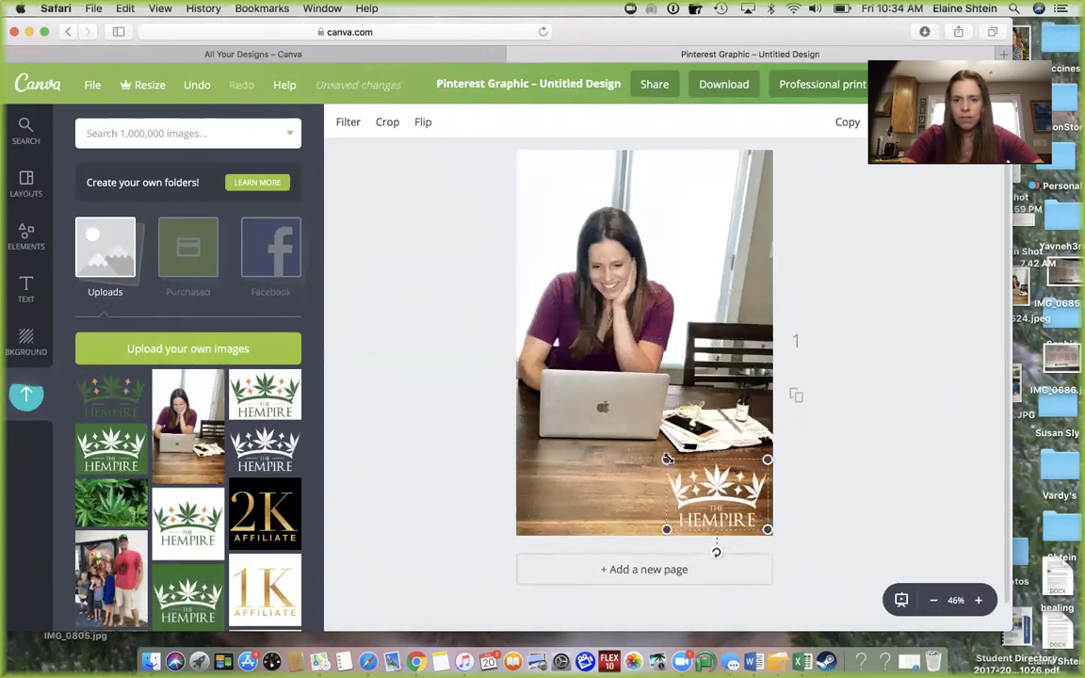
pyautogui.moveTo(667, 459); pyautogui.dragTo(679, 468)
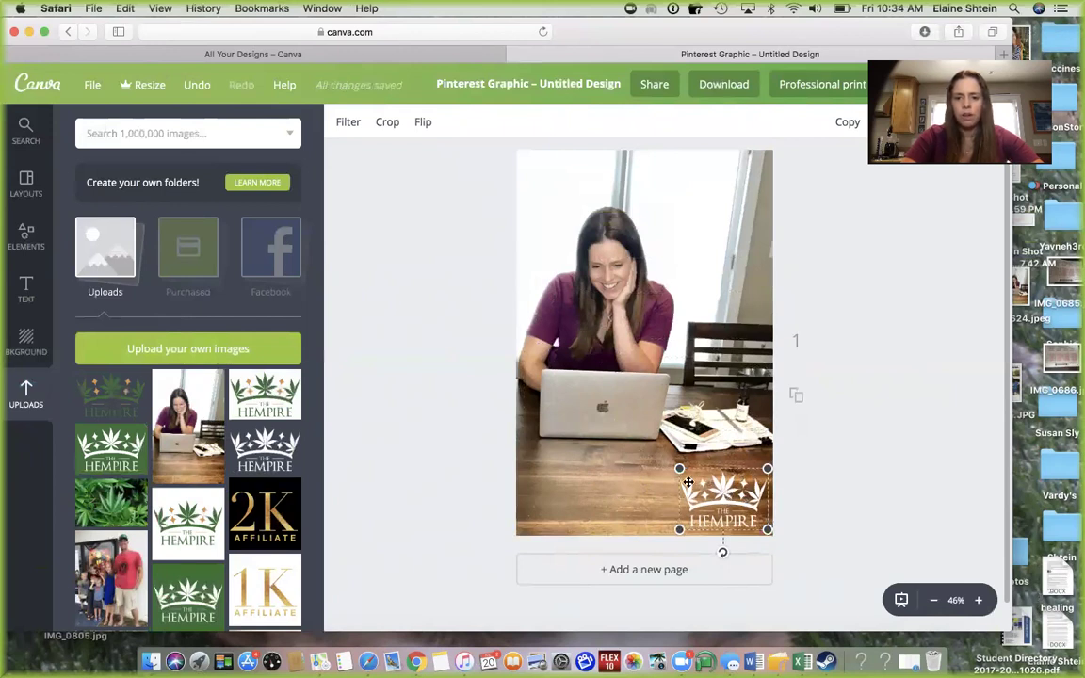
# Add the green Hempire logo, shrink it and place it at the top-left corner.
pyautogui.moveTo(120, 459); pyautogui.dragTo(531, 263)
pyautogui.moveTo(628, 314); pyautogui.dragTo(679, 358)
pyautogui.moveTo(547, 165); pyautogui.dragTo(552, 179)
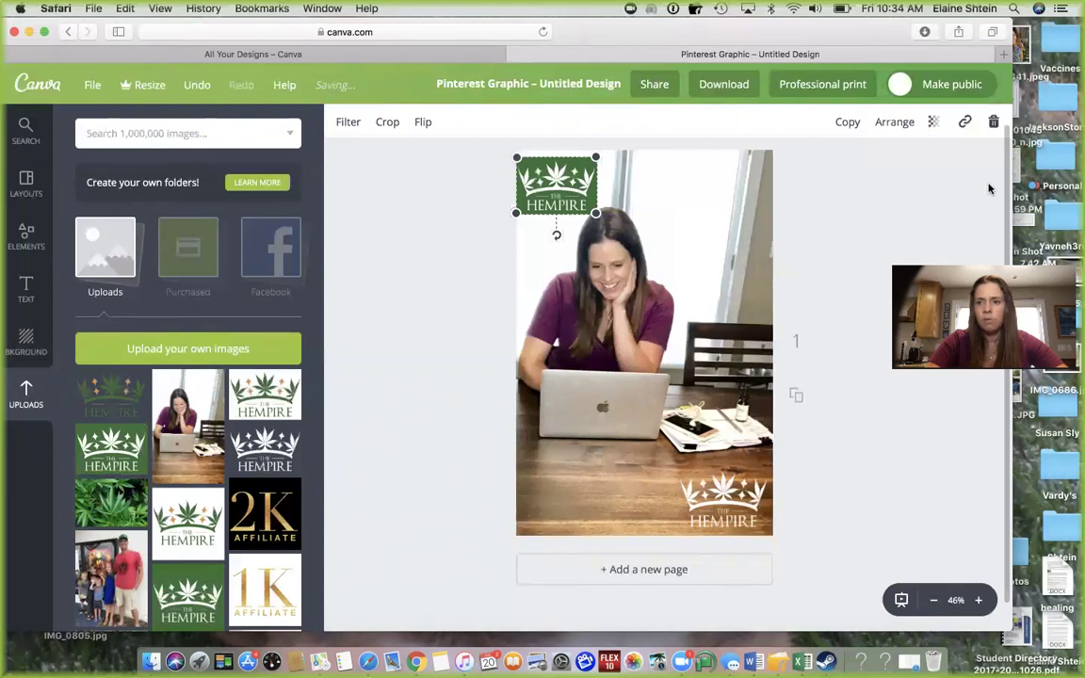
# Delete the green logo, then resize, rotate and move the white Hempire logo to the bottom-left.
pyautogui.click(994, 125)
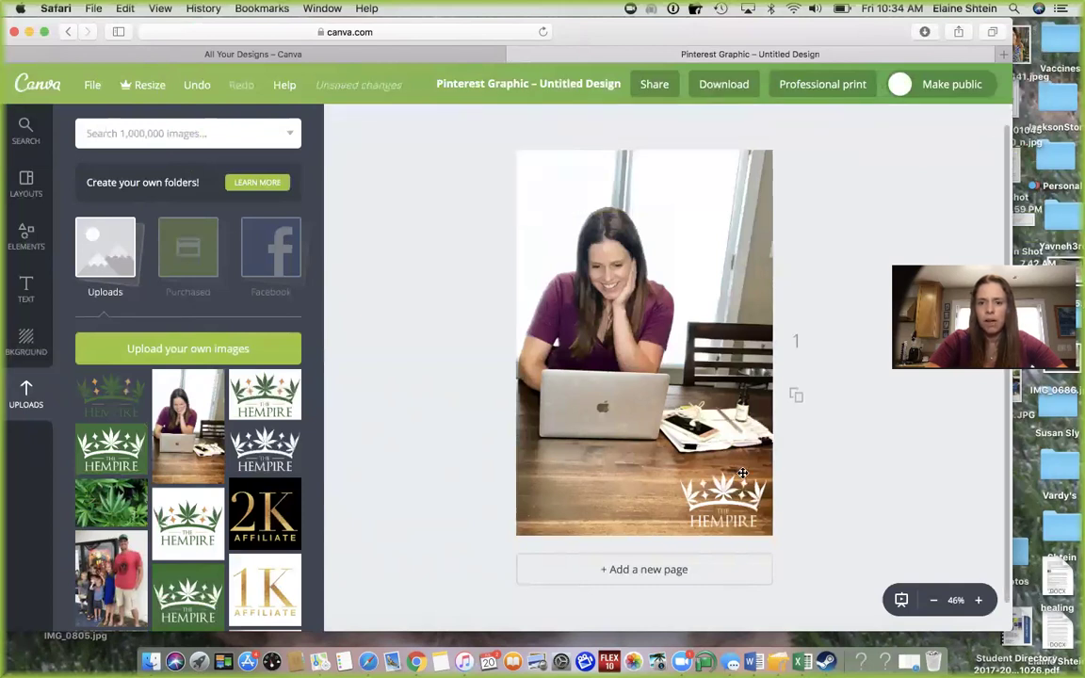
pyautogui.click(740, 514)
pyautogui.moveTo(679, 468); pyautogui.dragTo(552, 379)
pyautogui.moveTo(659, 552)
pyautogui.mouseDown()
pyautogui.moveTo(763, 454)
pyautogui.moveTo(717, 376)
pyautogui.moveTo(671, 527)
pyautogui.moveTo(717, 579)
pyautogui.moveTo(610, 574)
pyautogui.moveTo(653, 552)
pyautogui.mouseUp()
pyautogui.moveTo(549, 524); pyautogui.dragTo(663, 445)
pyautogui.moveTo(724, 401); pyautogui.dragTo(581, 478)
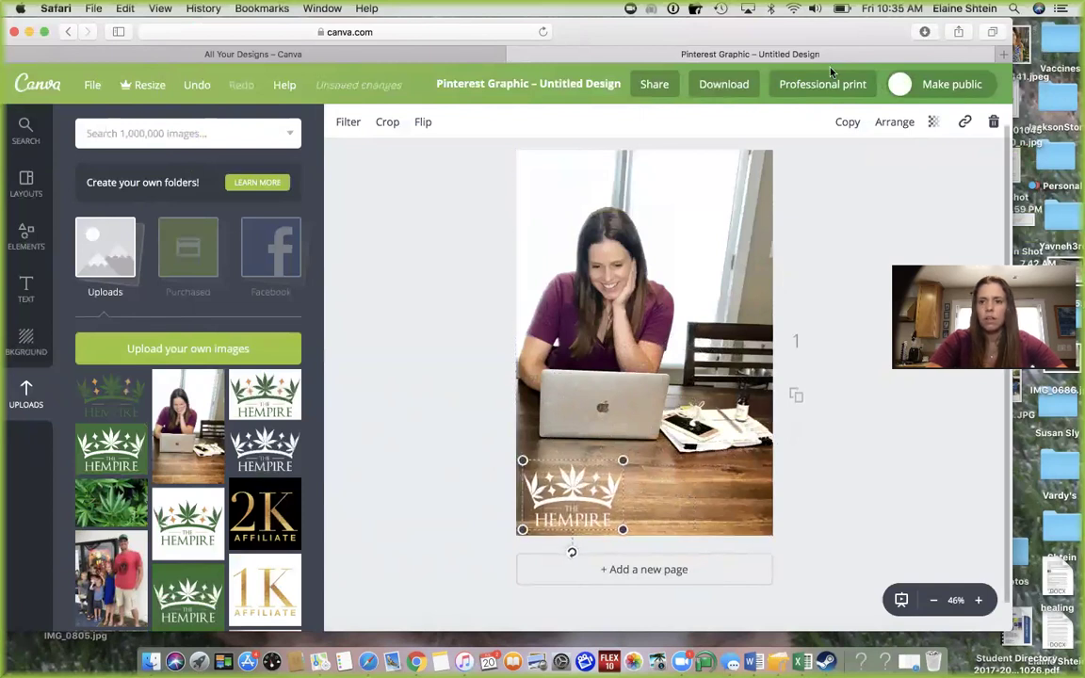
# Download the finished design as a PNG, Untitled design-5.png.
pyautogui.click(724, 85)
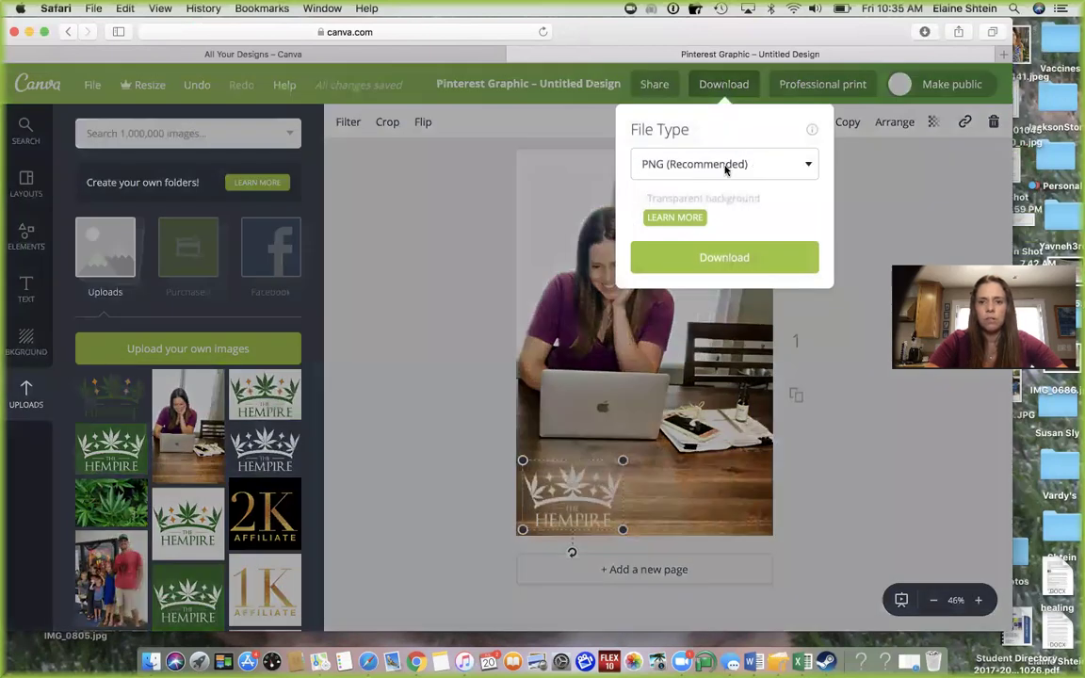
pyautogui.click(807, 166)
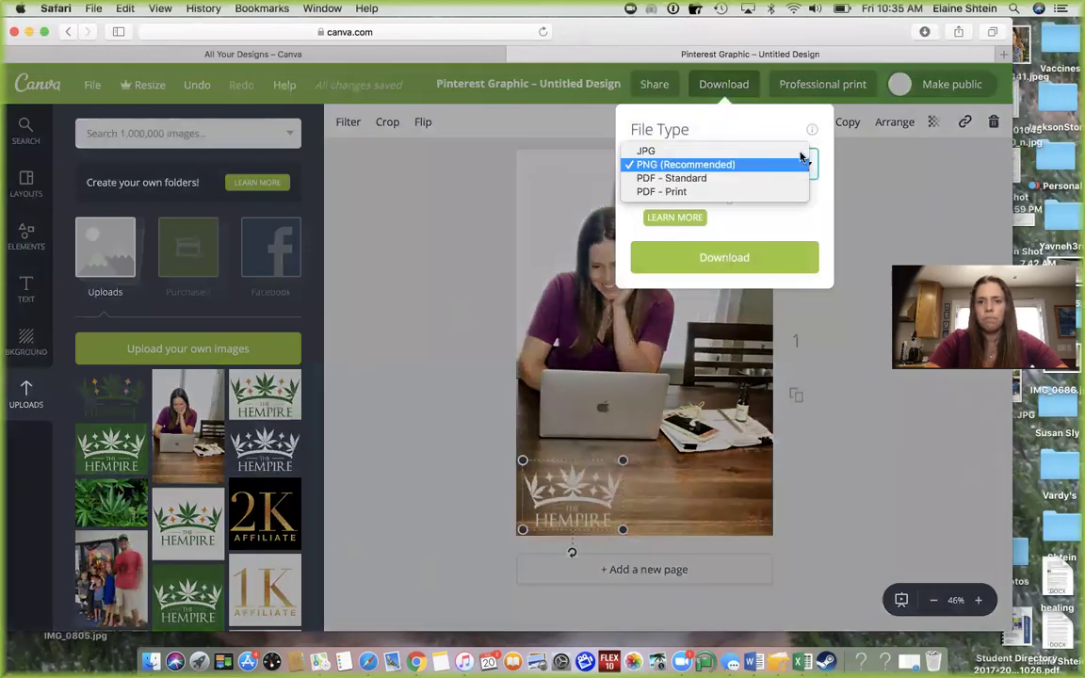
pyautogui.click(748, 170)
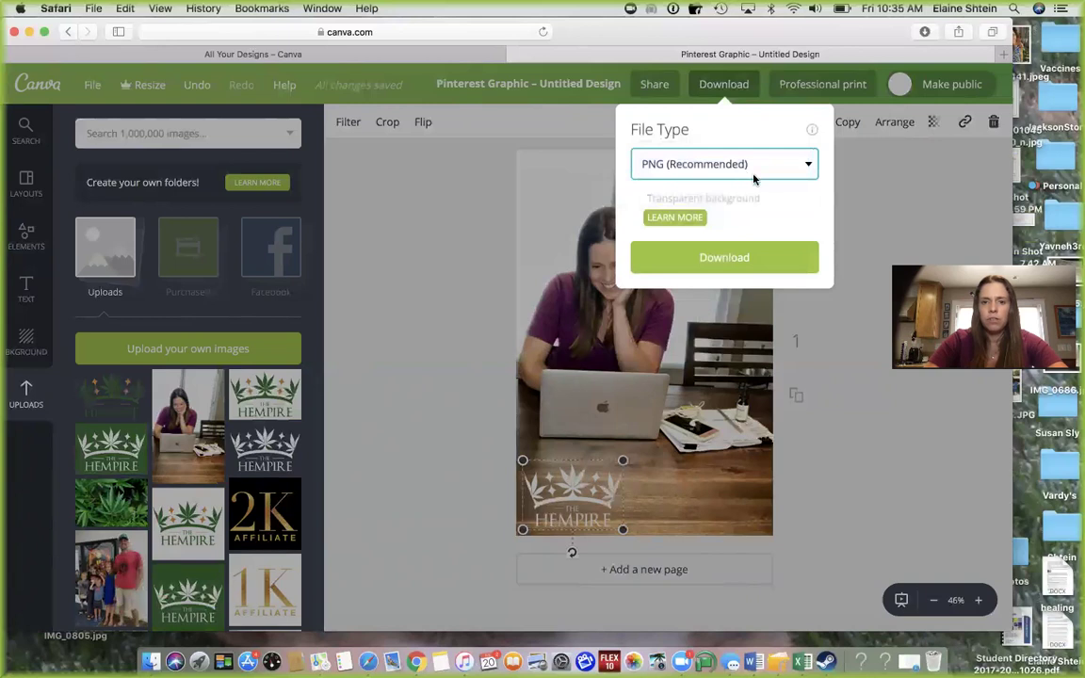
pyautogui.rightClick(741, 259)
pyautogui.click(741, 260)
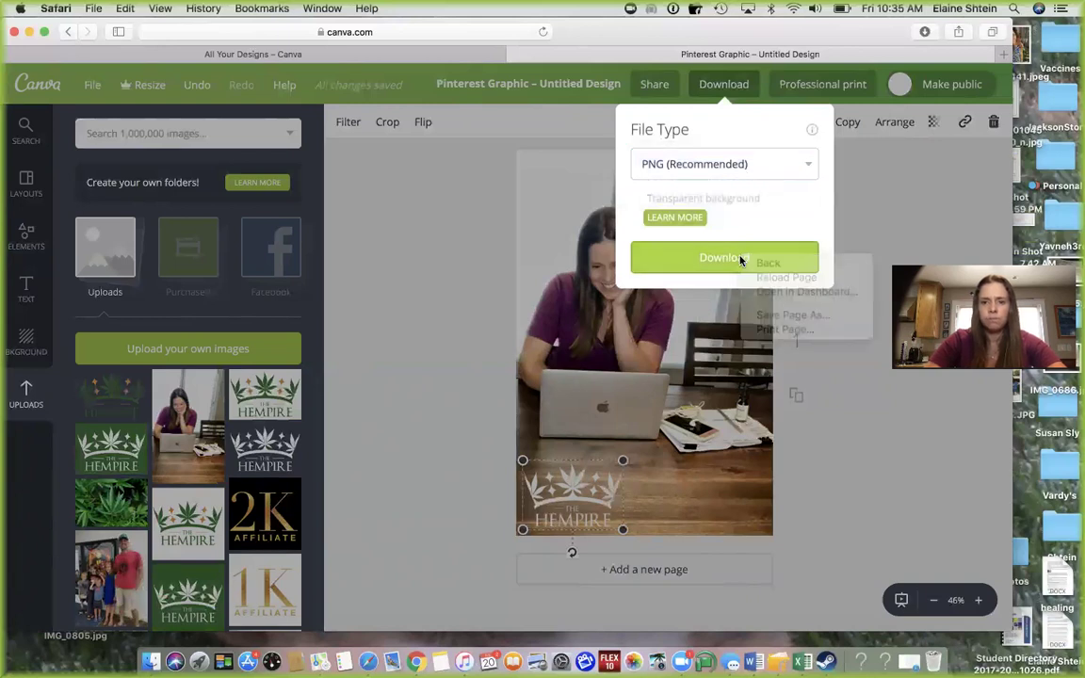
pyautogui.click(741, 259)
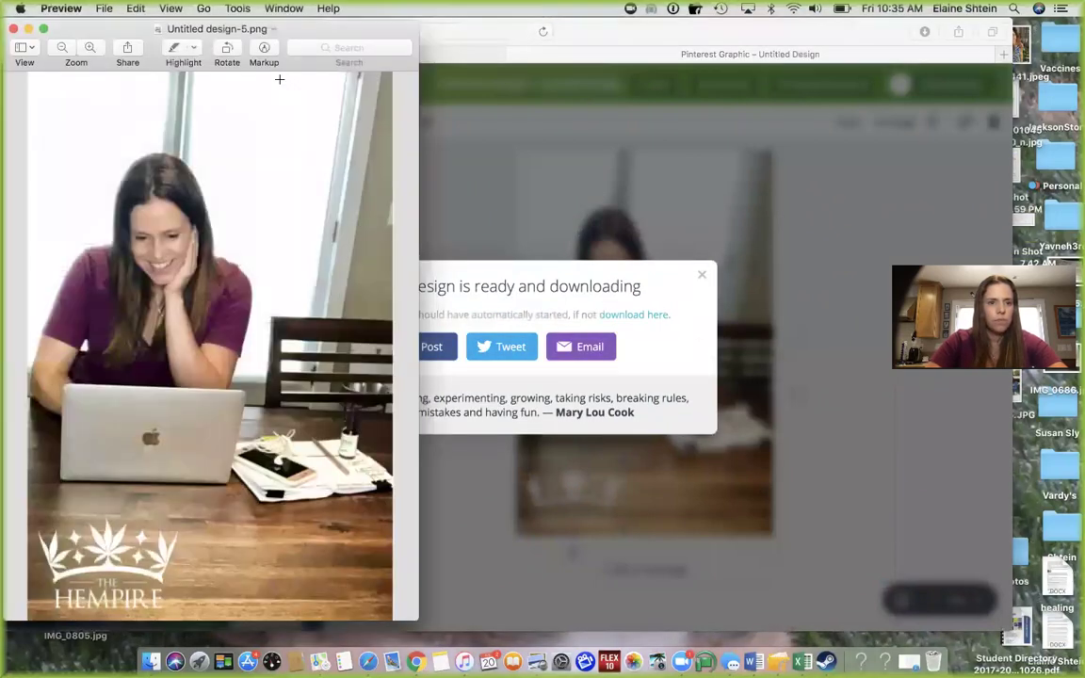
# Move Untitled design-5.png to Desktop — iCloud and close its Preview window.
pyautogui.keyDown('super'); pyautogui.click(244, 31); pyautogui.keyUp('super')
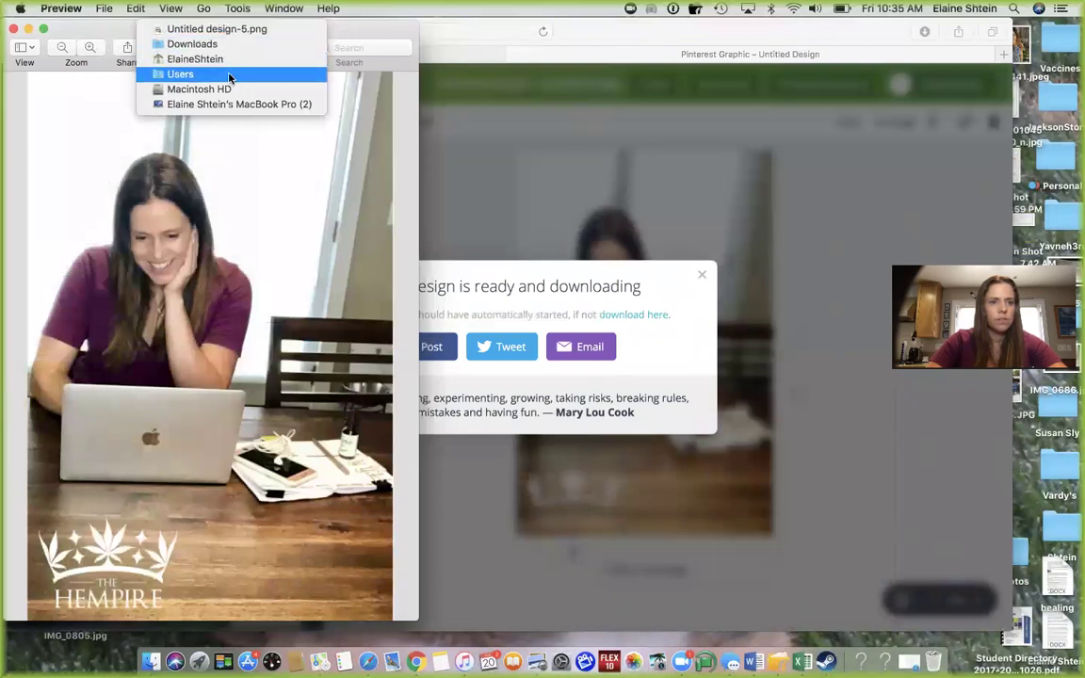
pyautogui.click(94, 139)
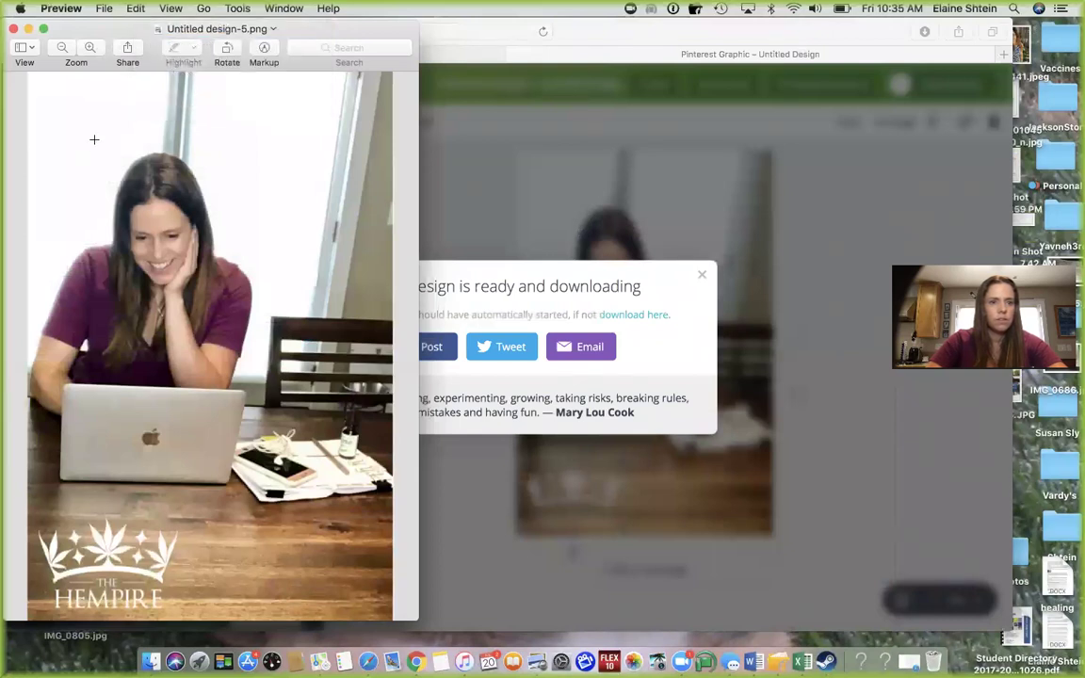
pyautogui.click(257, 31)
pyautogui.click(353, 98)
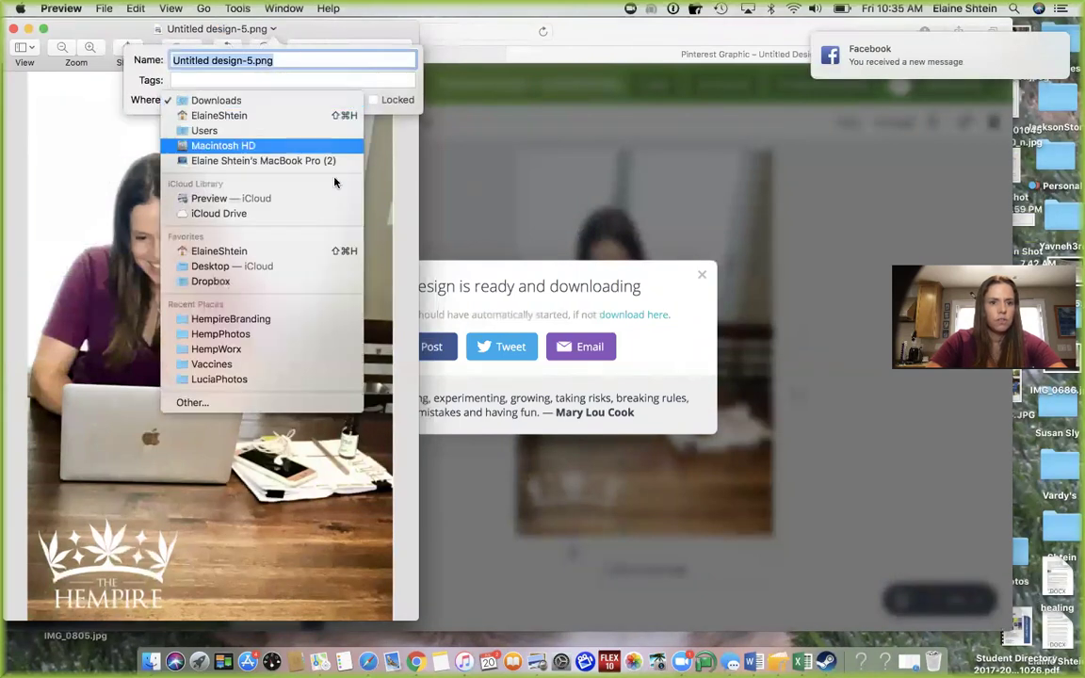
pyautogui.click(314, 266)
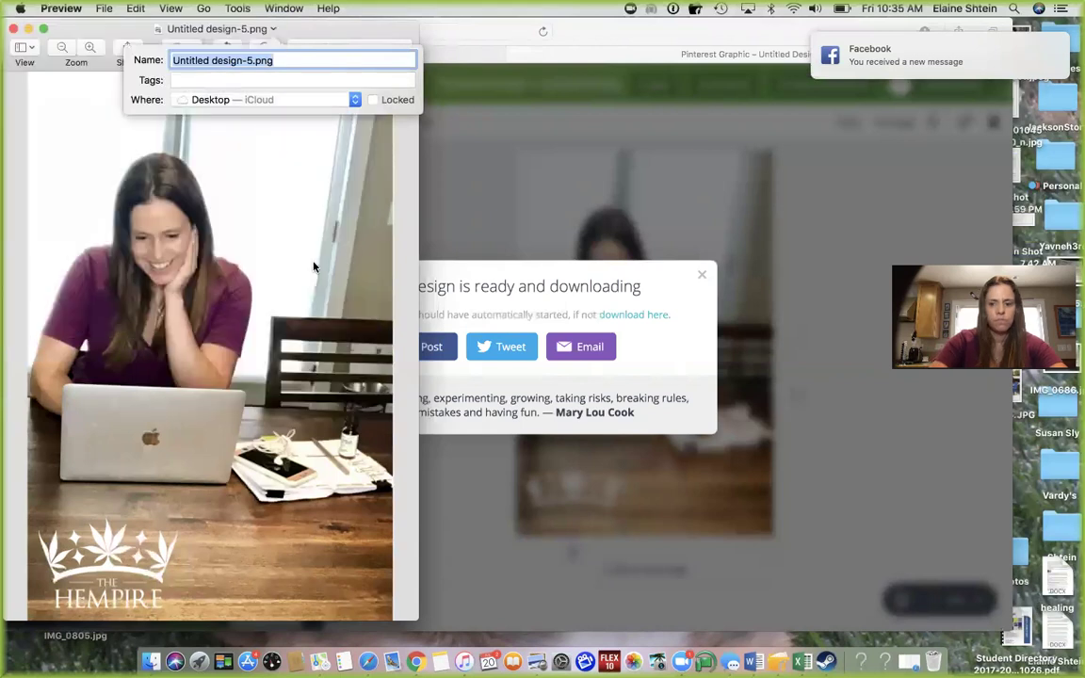
pyautogui.press('Return')
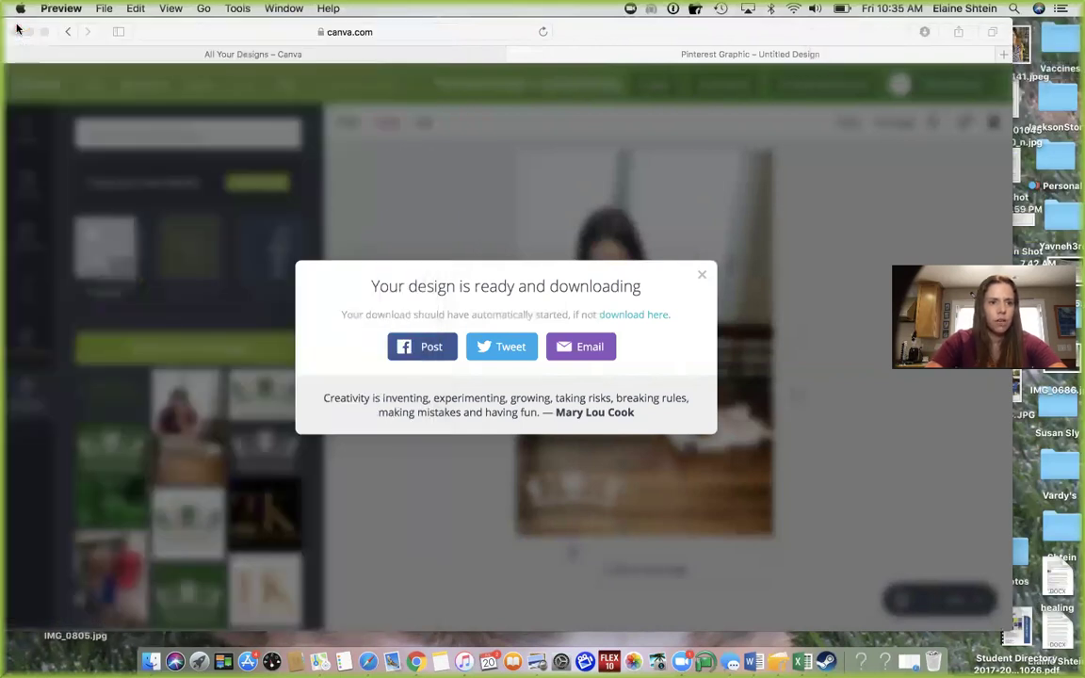
pyautogui.press('super+w')
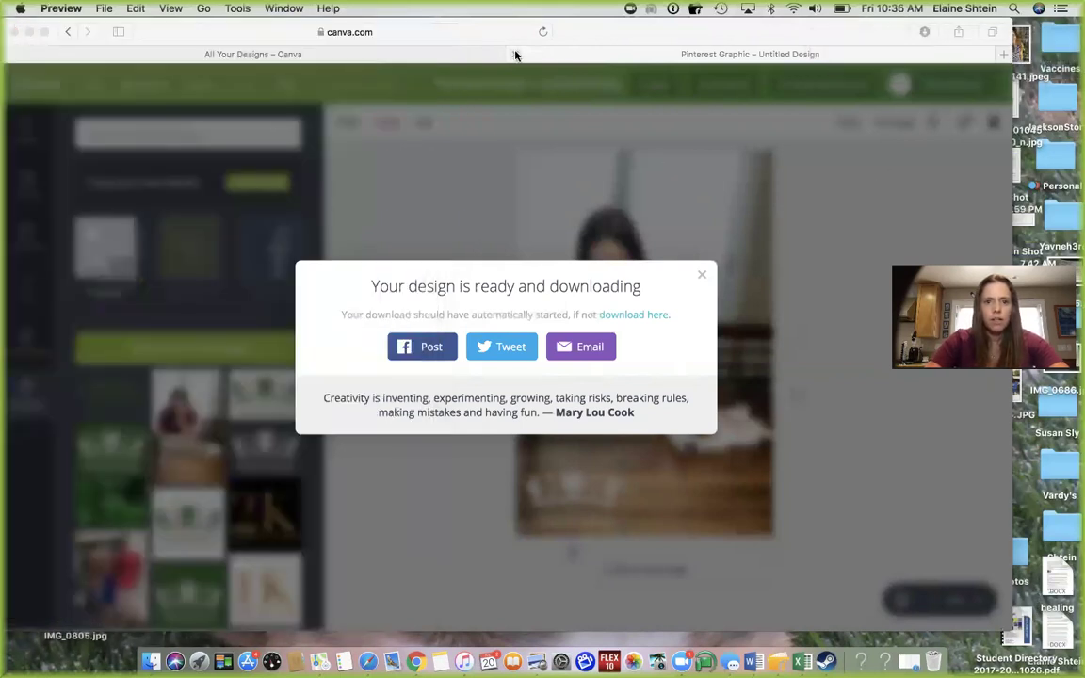
# Close the Pinterest Graphic, start a blank Facebook Post, and lower Safari to reveal the desktop.
pyautogui.click(515, 54)
pyautogui.click(515, 53)
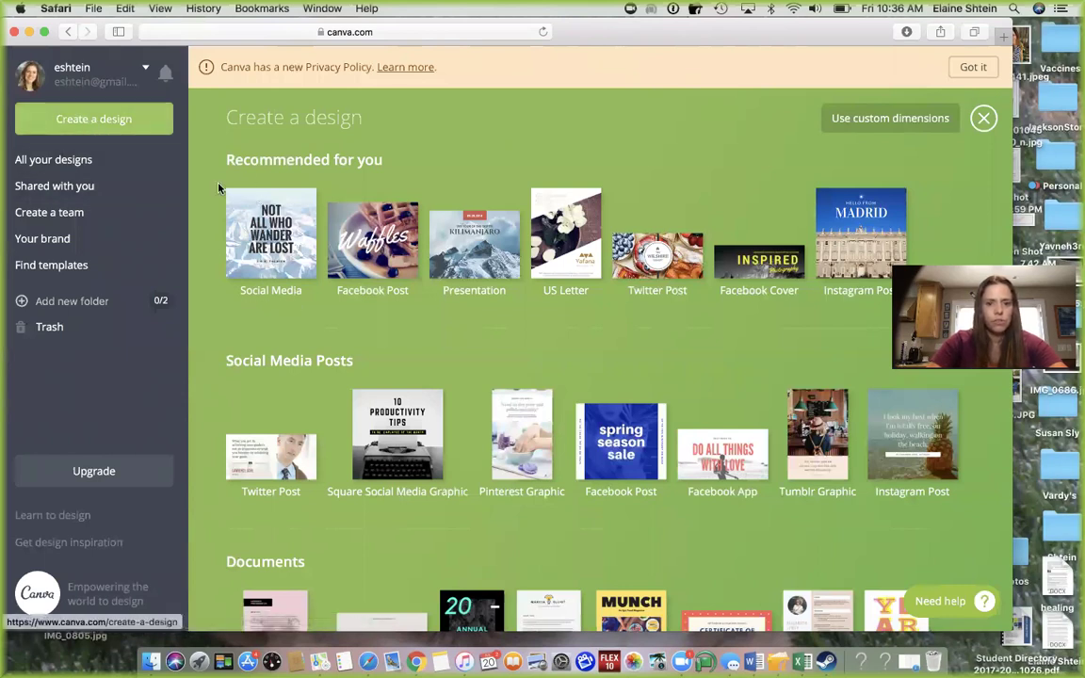
pyautogui.click(360, 238)
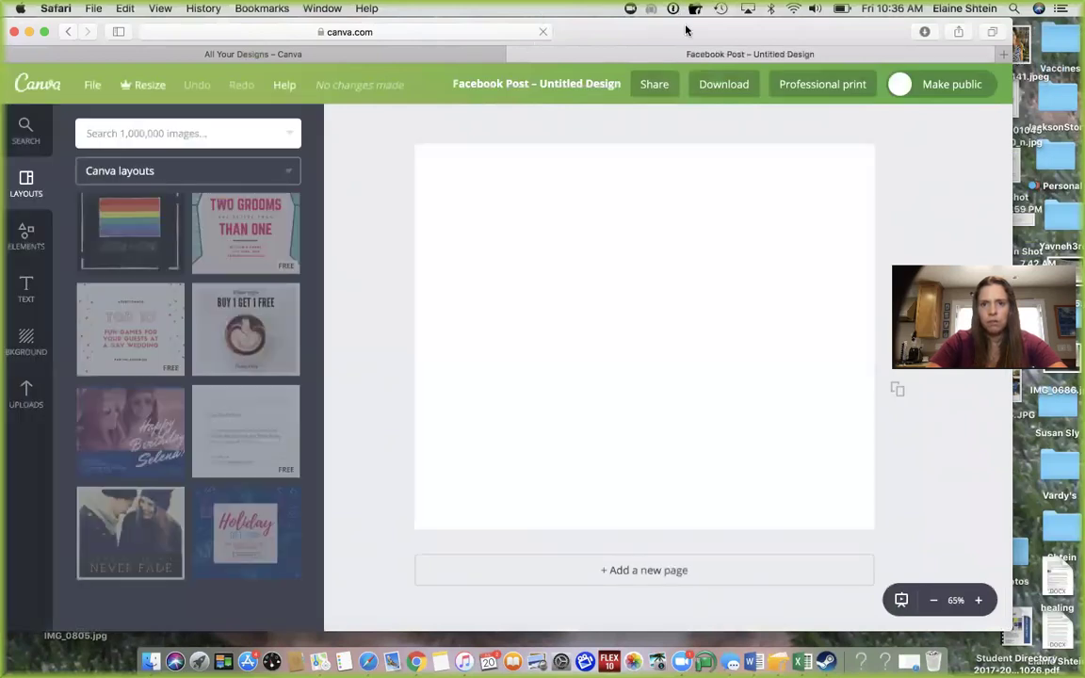
pyautogui.moveTo(532, 47); pyautogui.dragTo(522, 341)
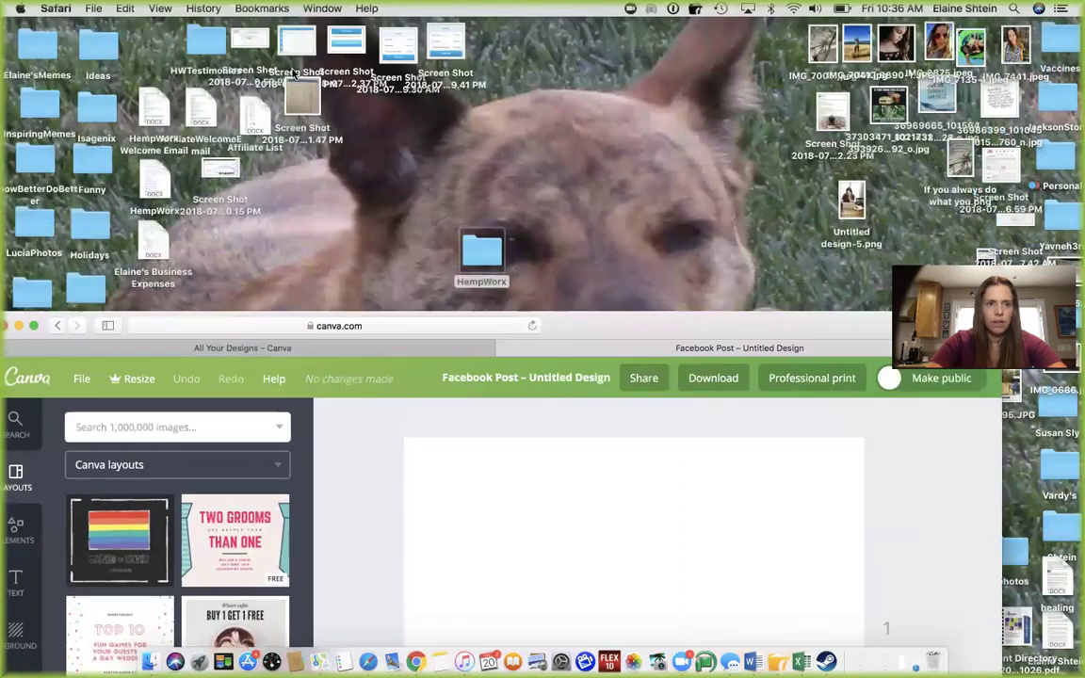
pyautogui.click(495, 250)
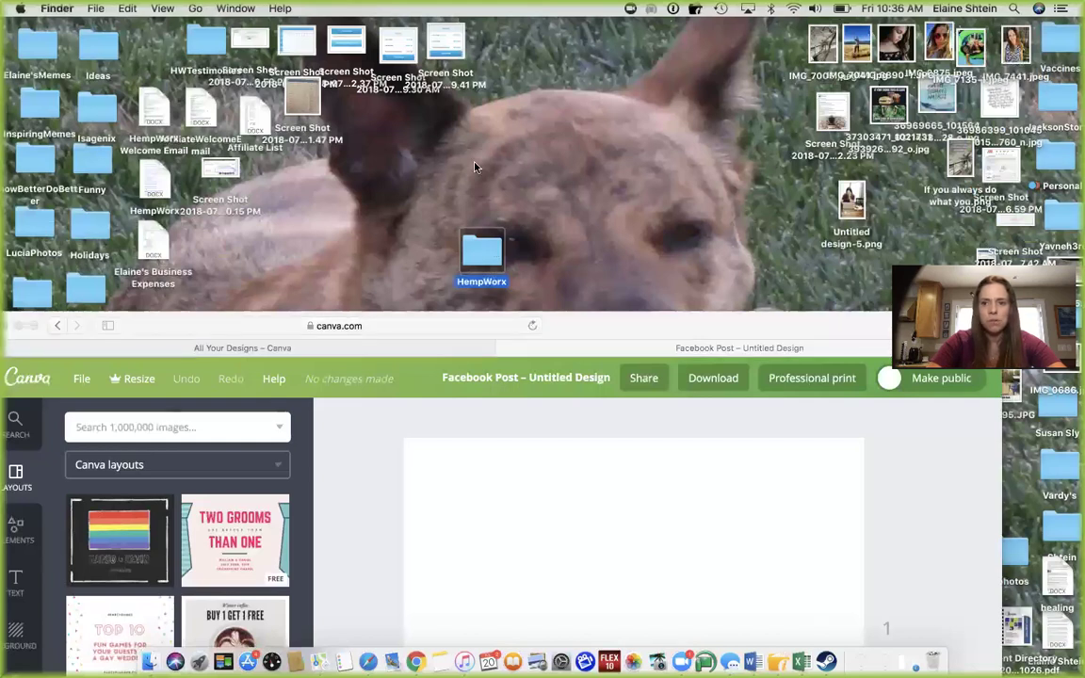
pyautogui.press('super+o')
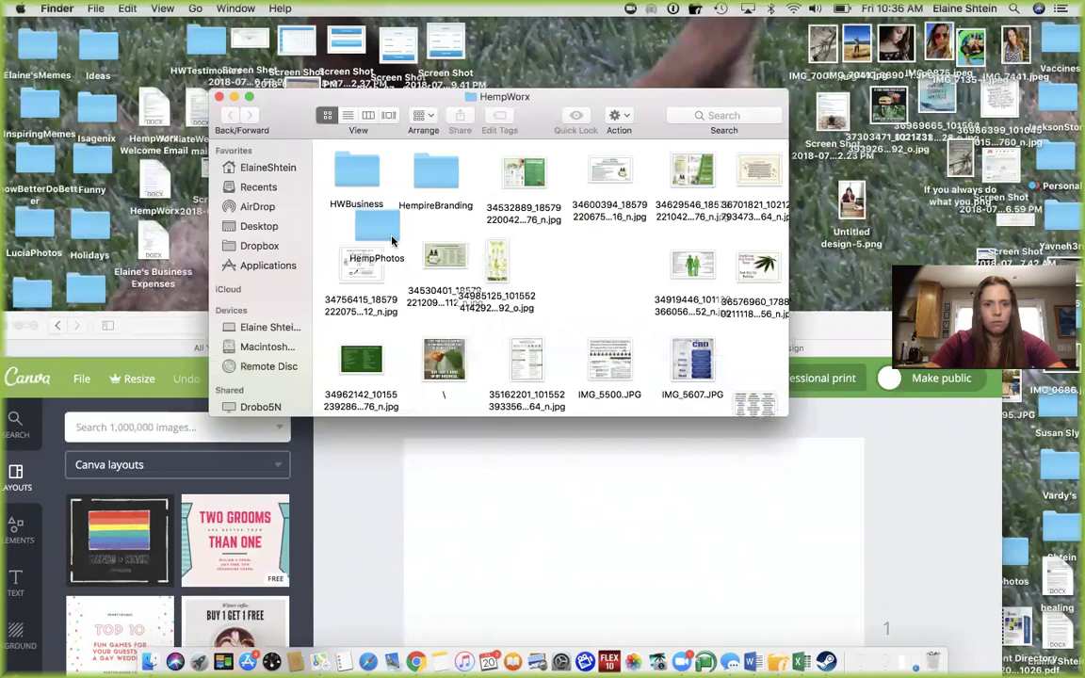
pyautogui.doubleClick(439, 181)
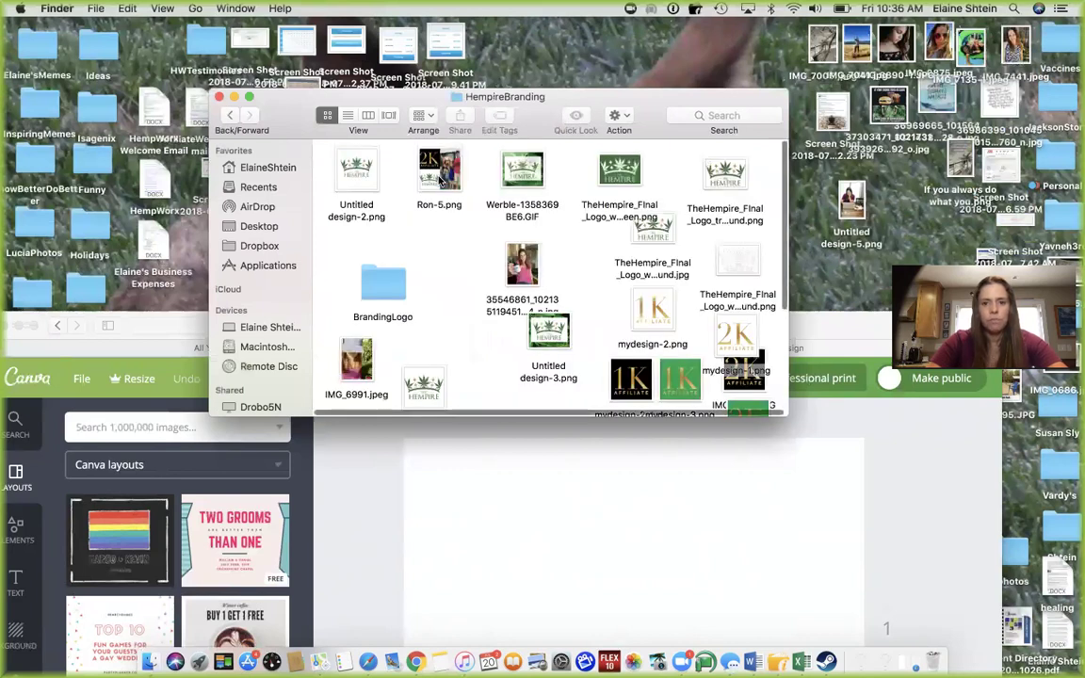
pyautogui.doubleClick(440, 176)
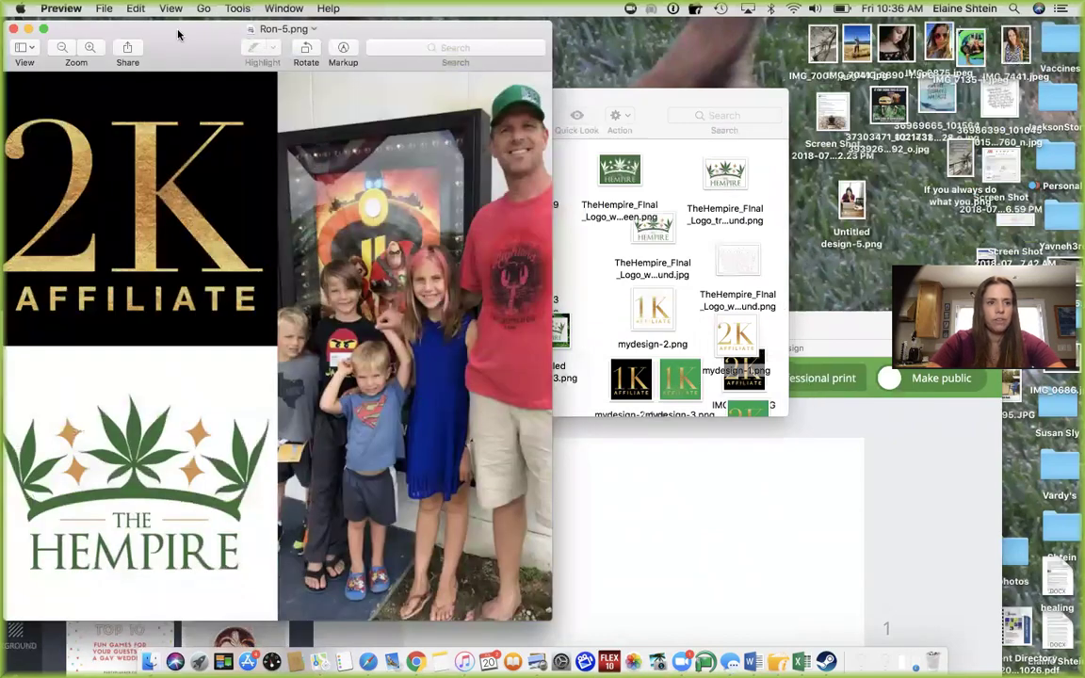
pyautogui.moveTo(268, 43); pyautogui.dragTo(424, 29)
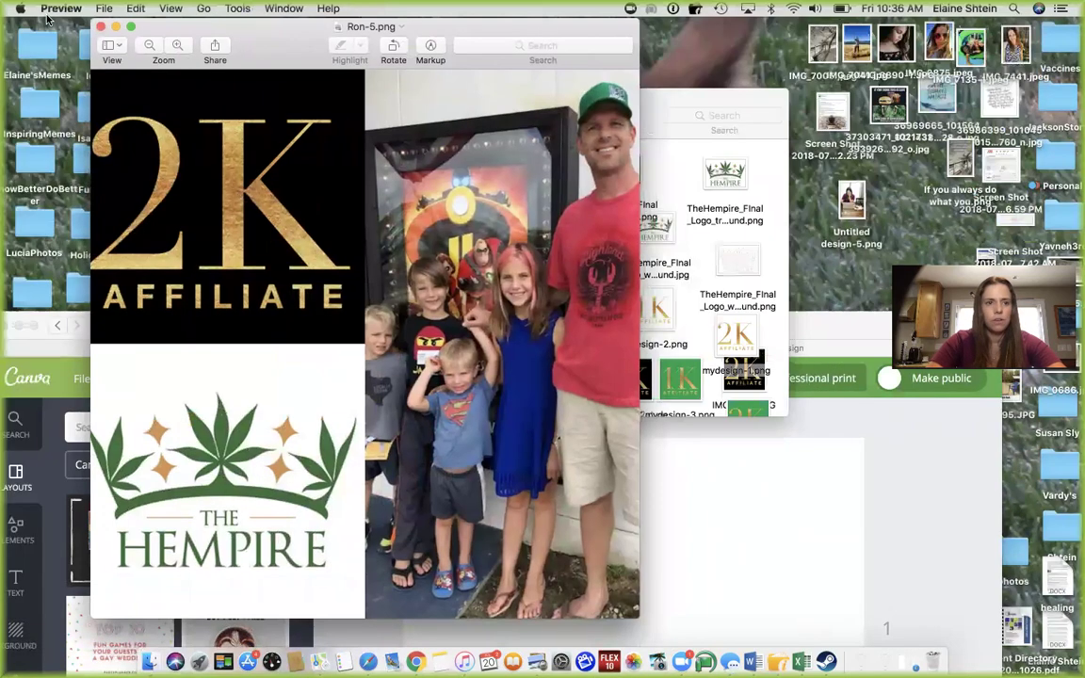
pyautogui.click(101, 27)
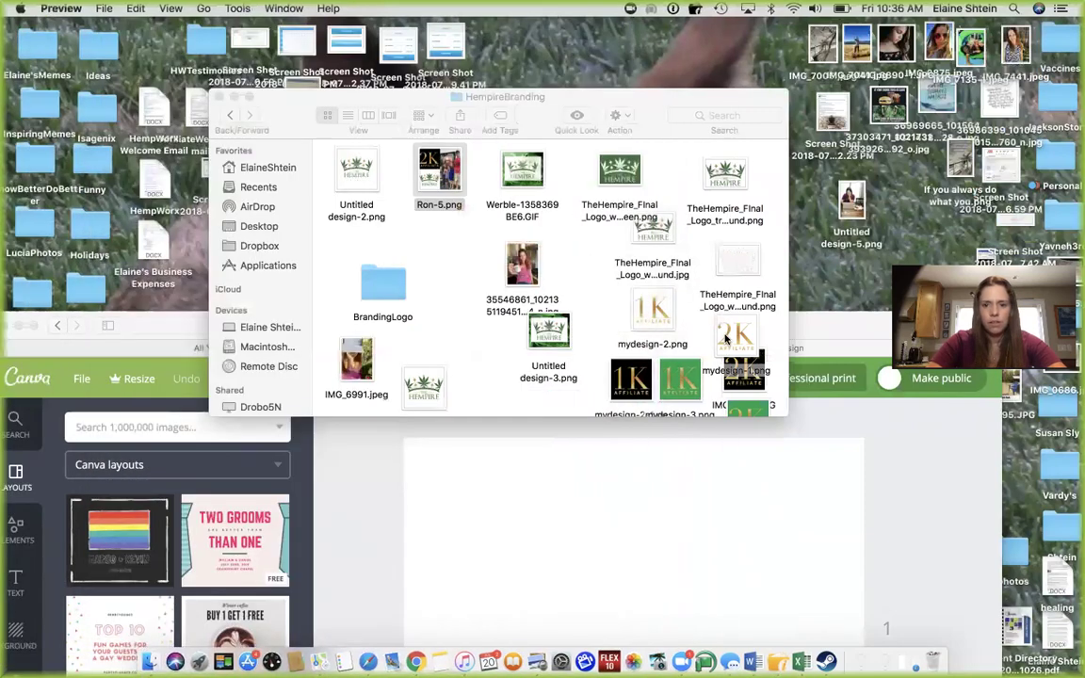
pyautogui.scroll(-5, 702, 286)
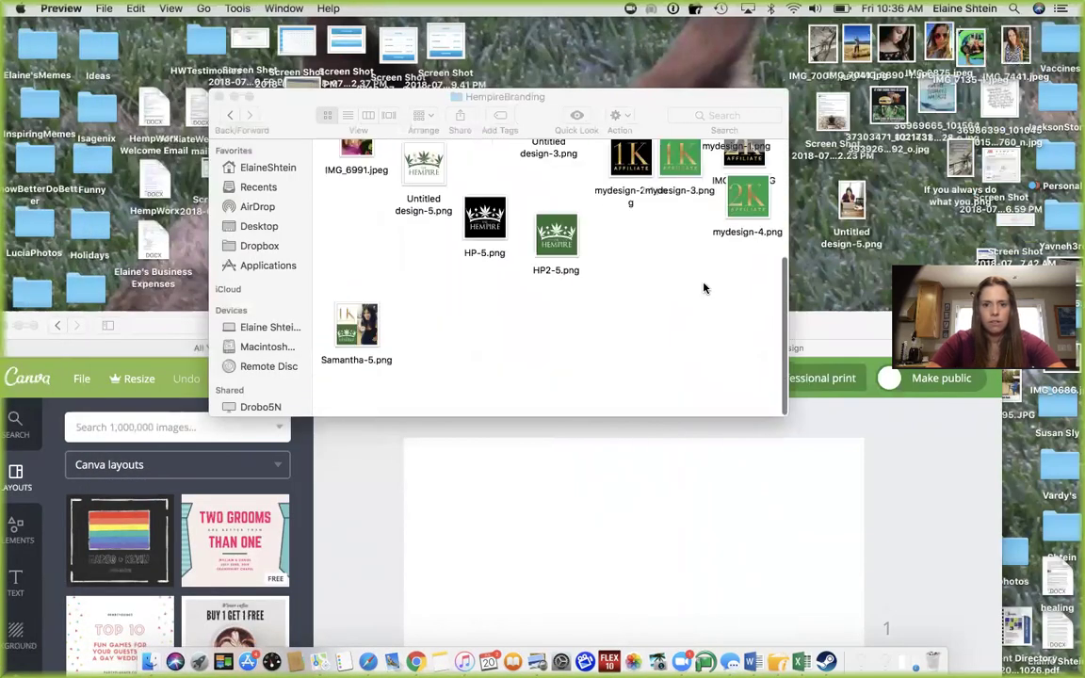
pyautogui.doubleClick(344, 349)
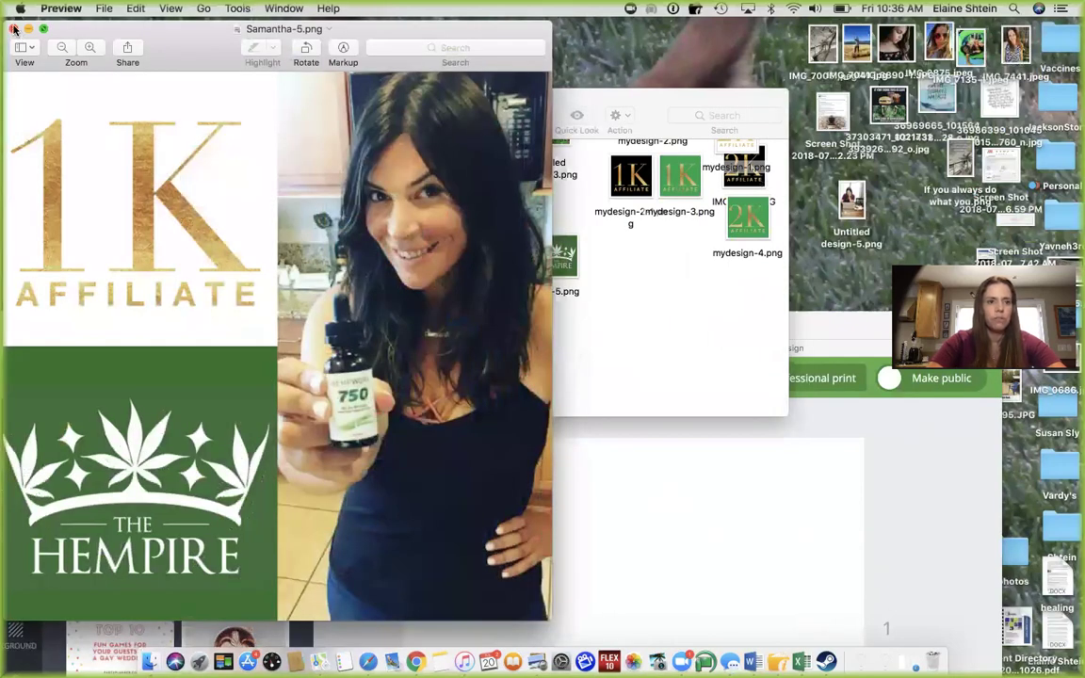
pyautogui.click(13, 28)
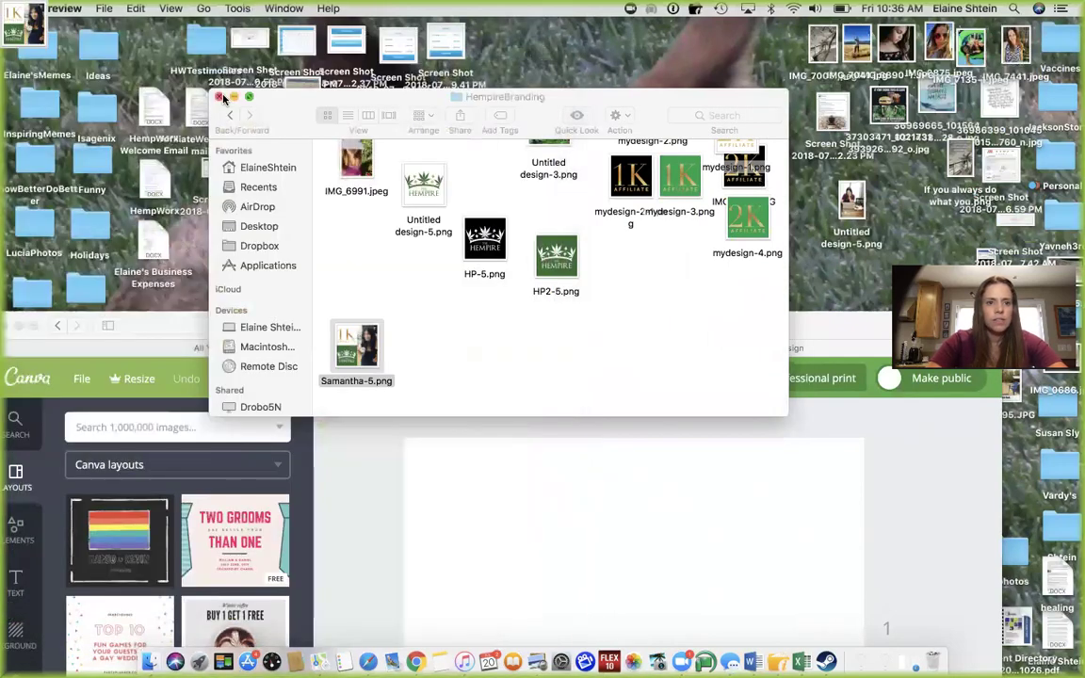
pyautogui.press('super+w')
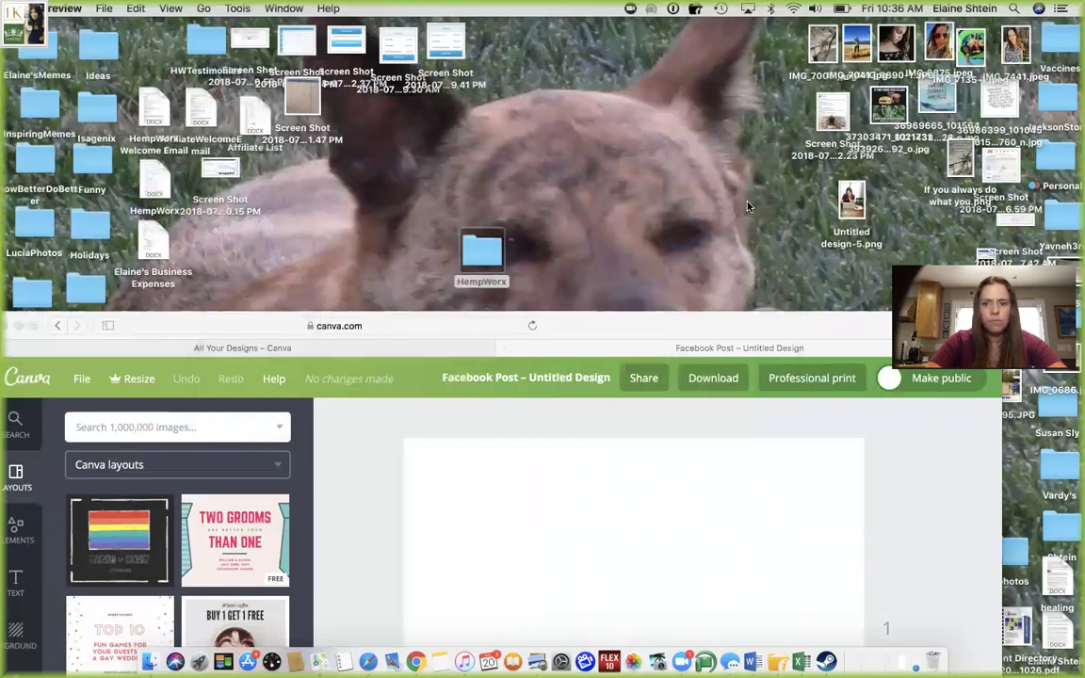
pyautogui.click(29, 377)
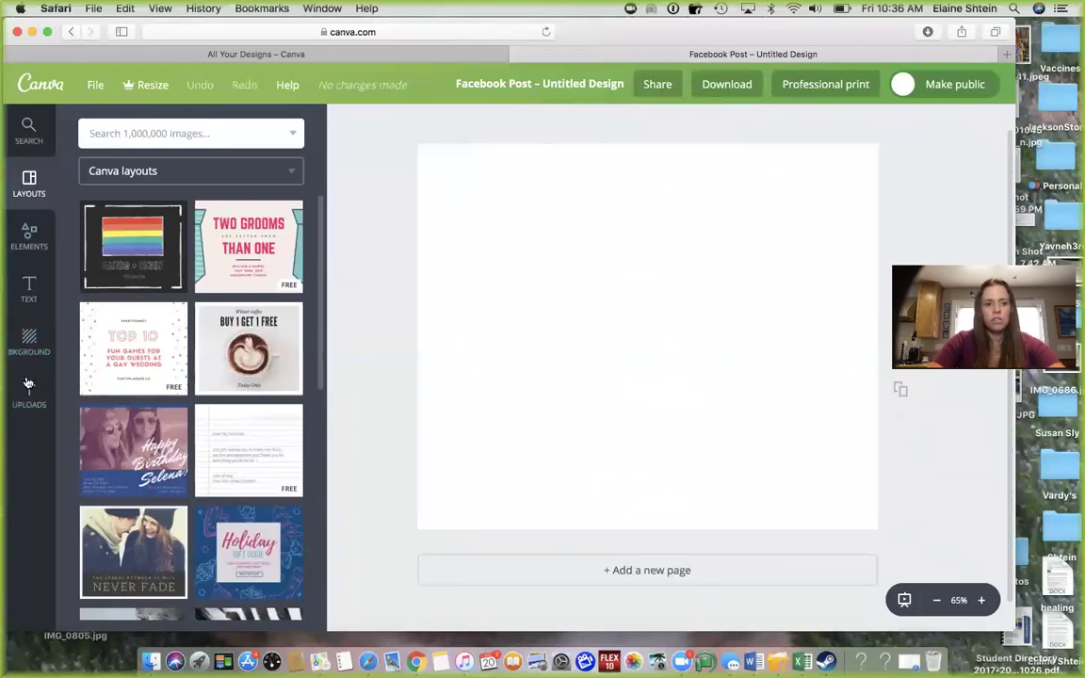
pyautogui.scroll(-1, 283, 311)
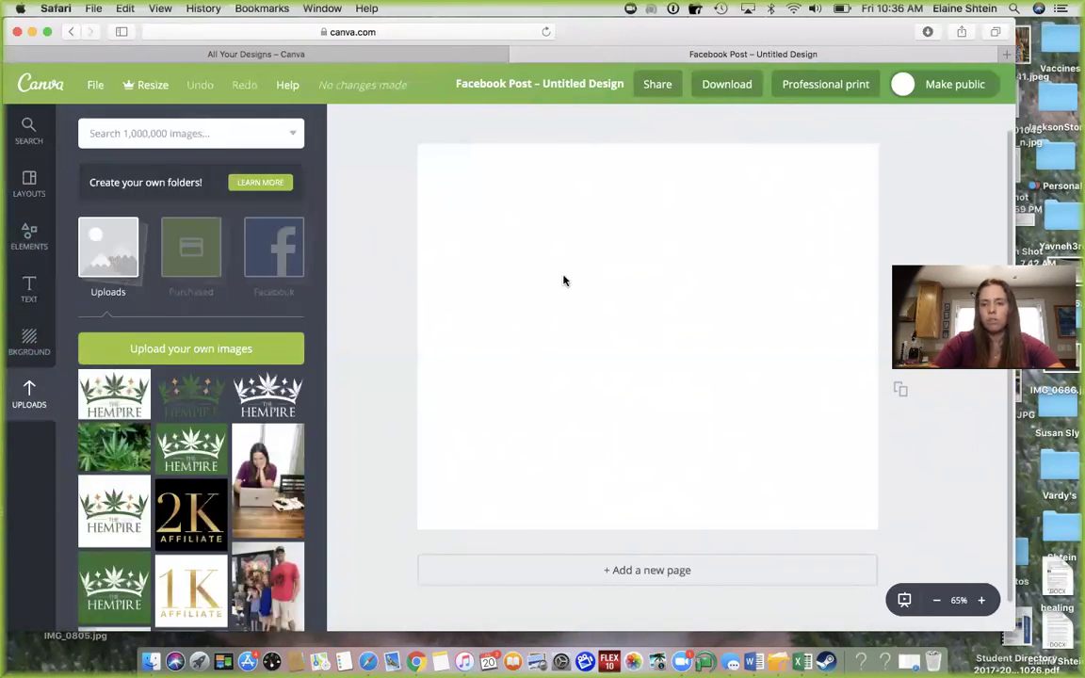
# Open Facebook's news feed in a new Safari window and focus its search box.
pyautogui.click(96, 8)
pyautogui.click(103, 28)
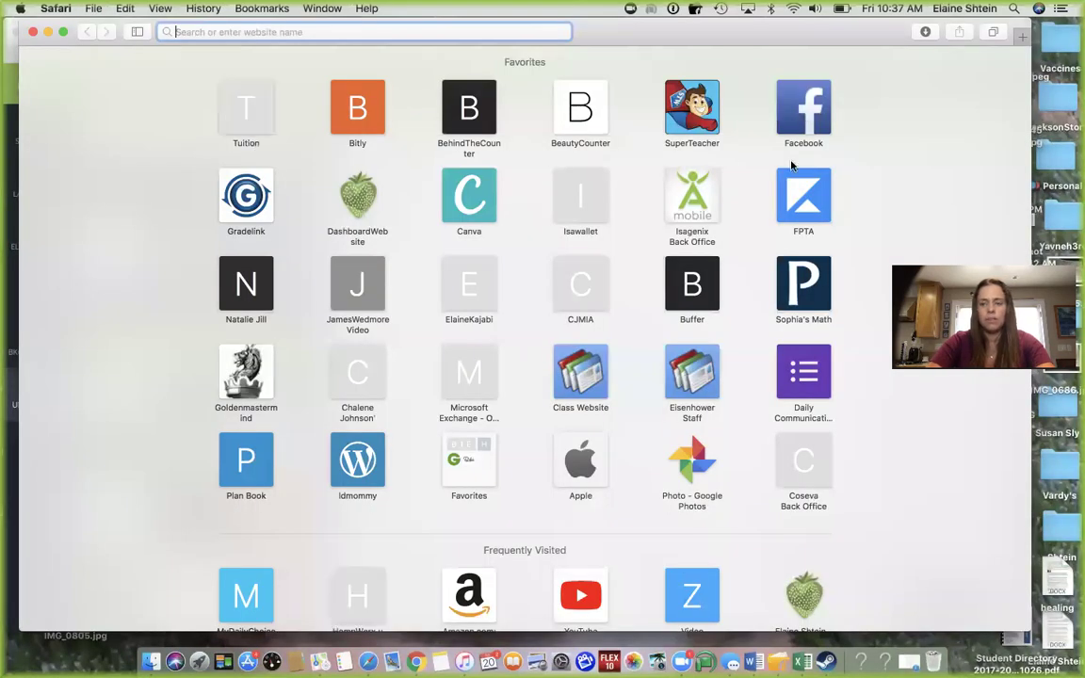
pyautogui.click(804, 115)
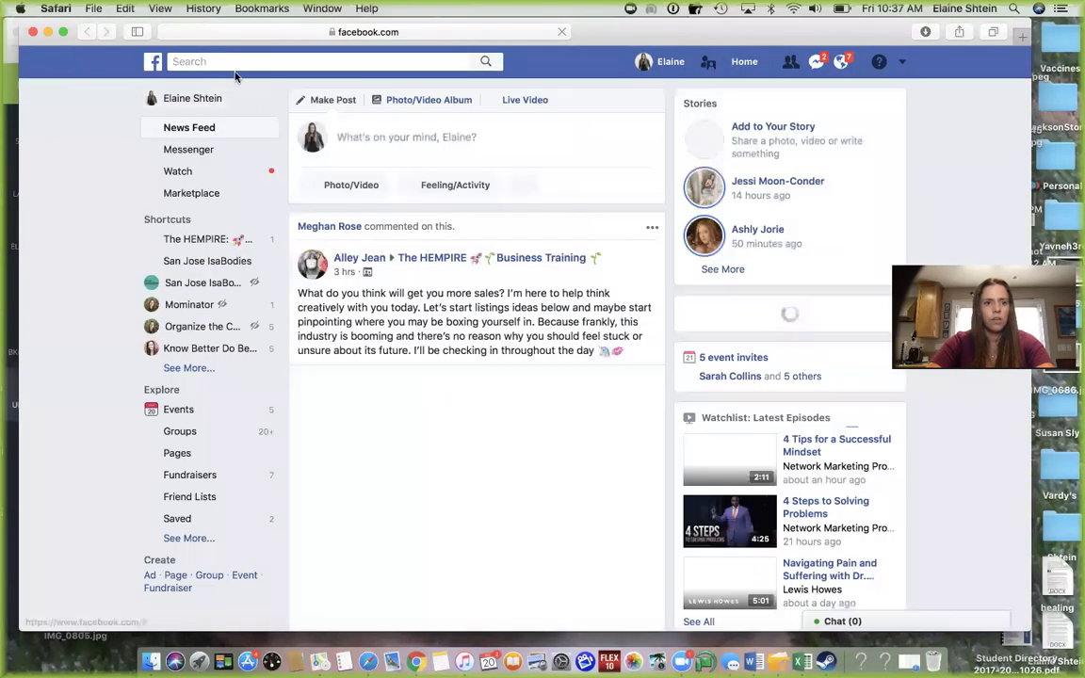
pyautogui.click(236, 62)
# Search Facebook for a contact, browse their Photos, and open a smiling portrait with its options.
pyautogui.write('Meghan')
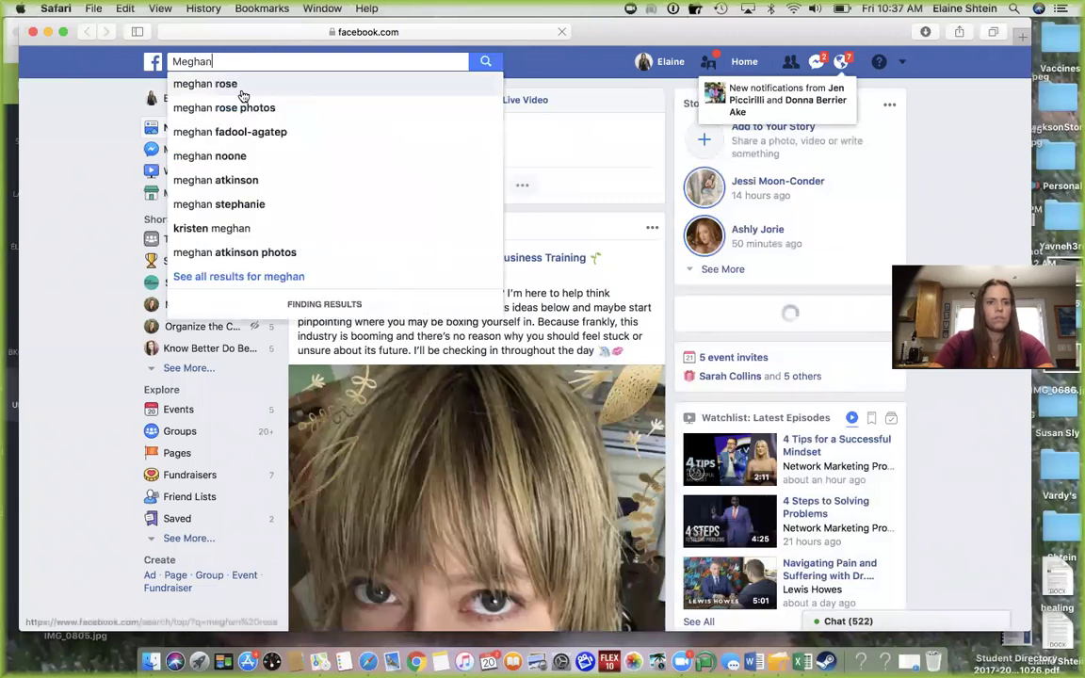
pyautogui.click(241, 92)
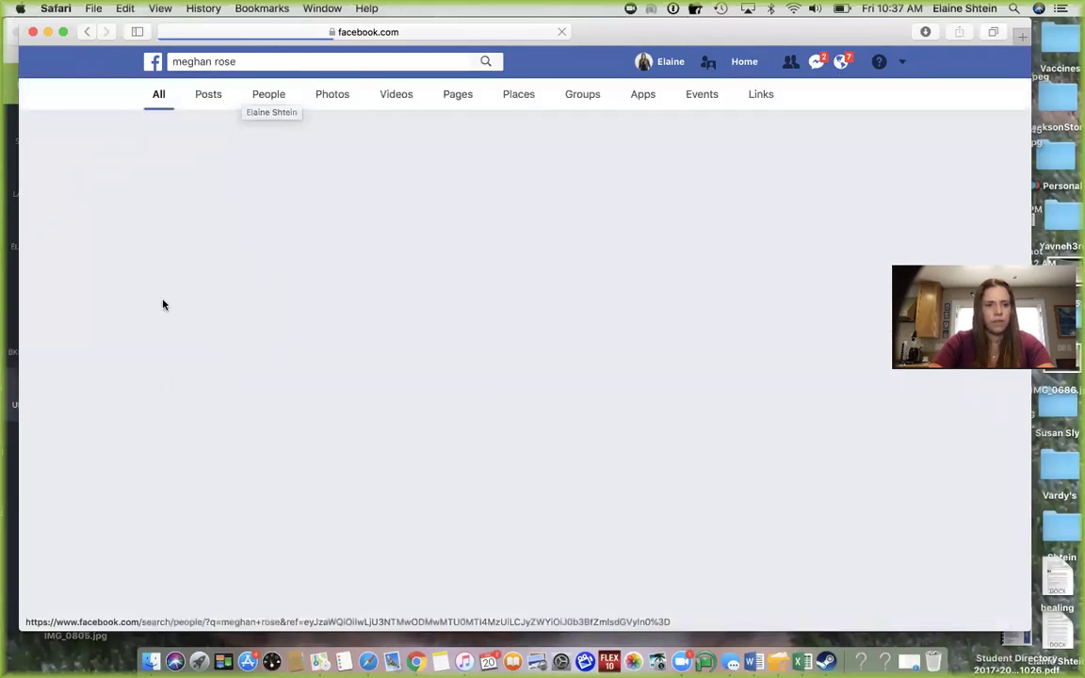
pyautogui.click(382, 175)
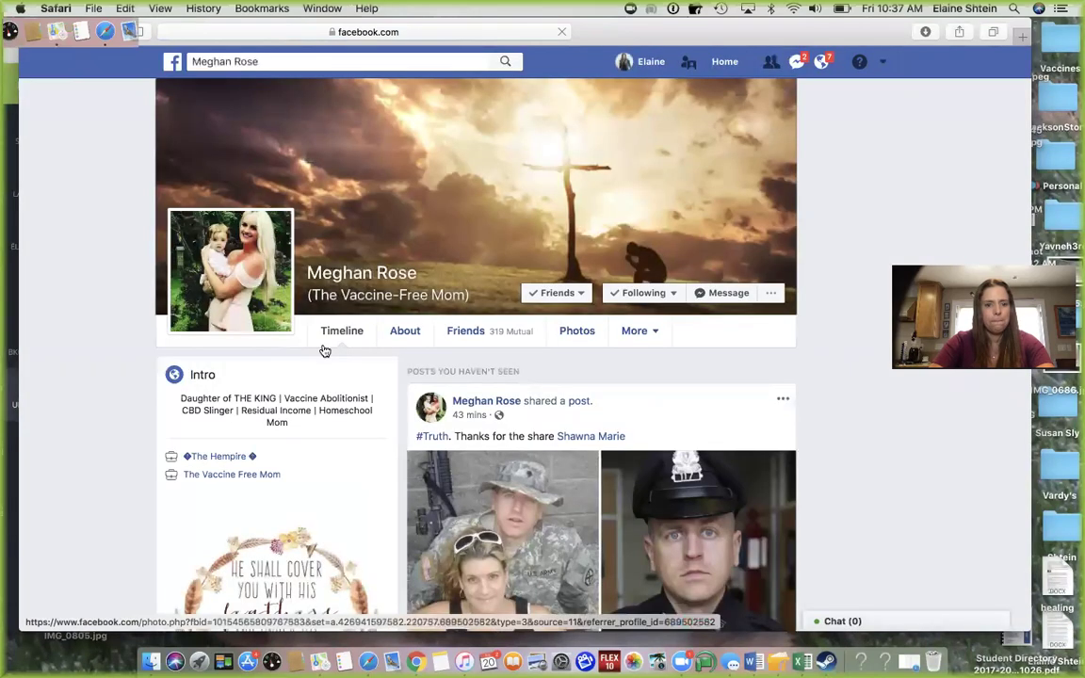
pyautogui.click(576, 332)
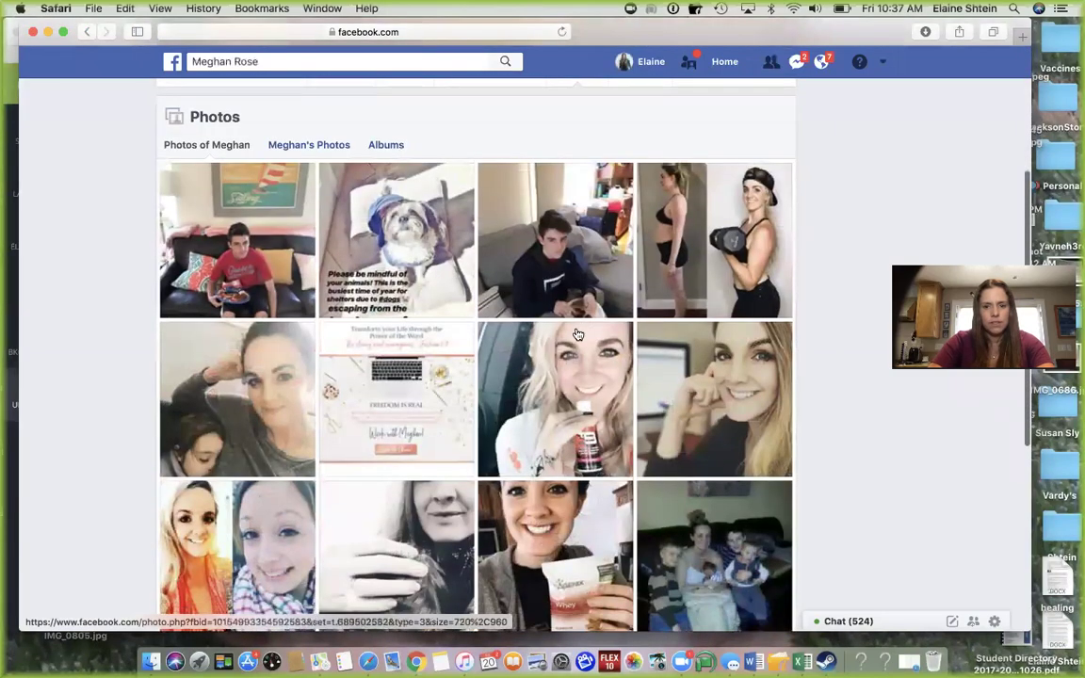
pyautogui.scroll(-3, 565, 339)
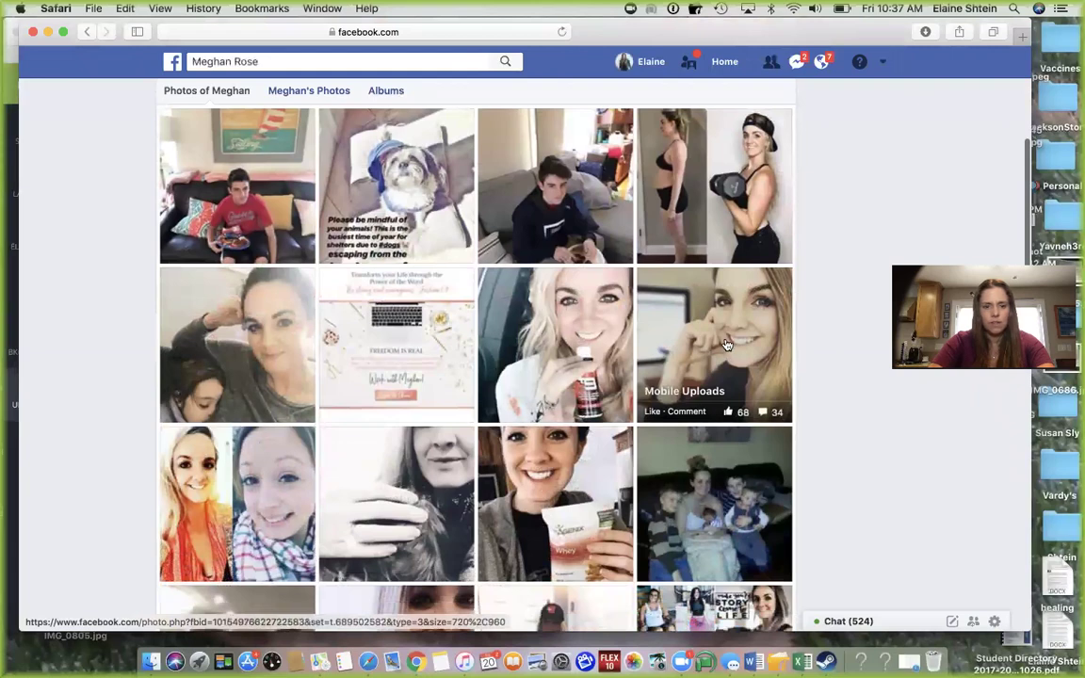
pyautogui.click(726, 344)
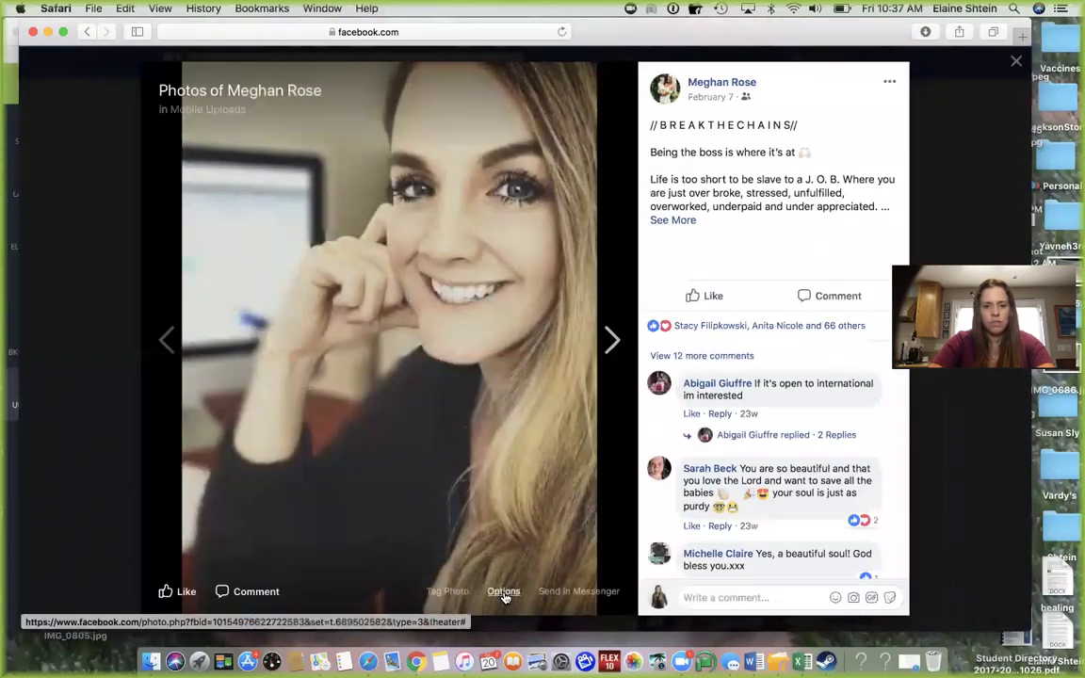
pyautogui.click(503, 590)
# Download the portrait photo, move it to the iCloud Desktop, and close the Facebook window.
pyautogui.click(517, 556)
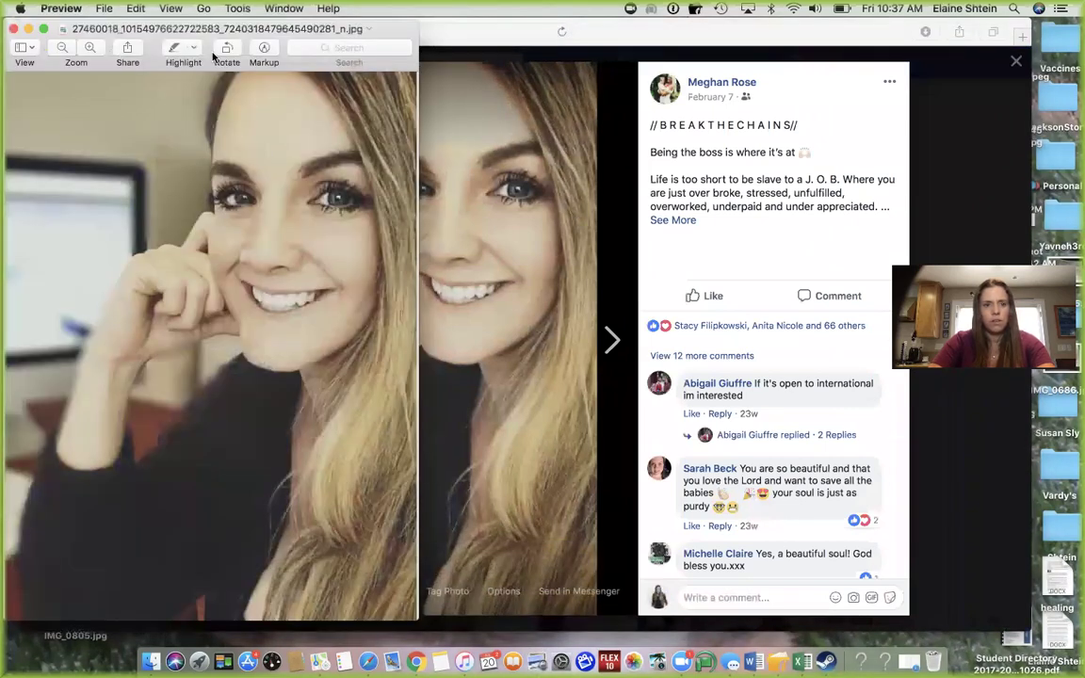
pyautogui.click(211, 32)
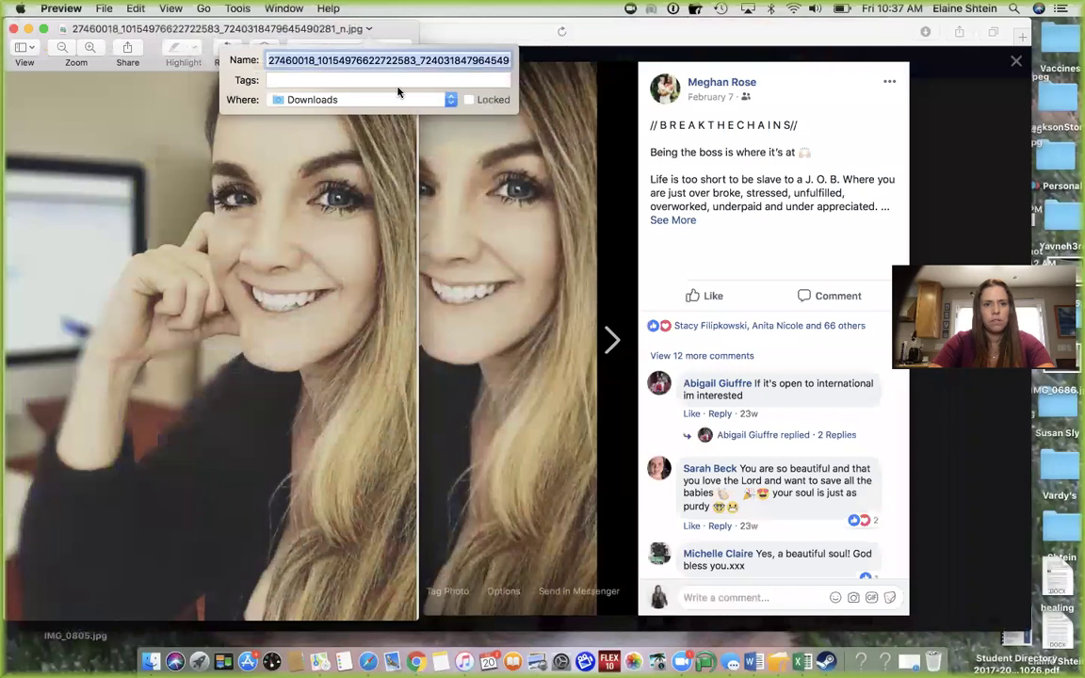
pyautogui.click(405, 99)
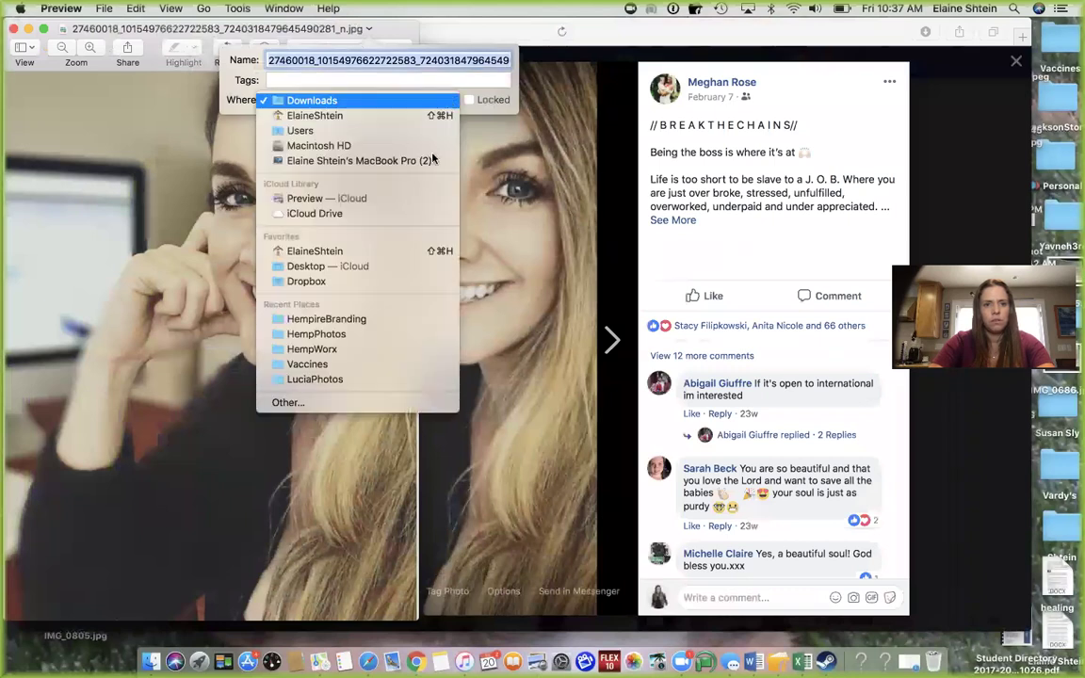
pyautogui.click(400, 266)
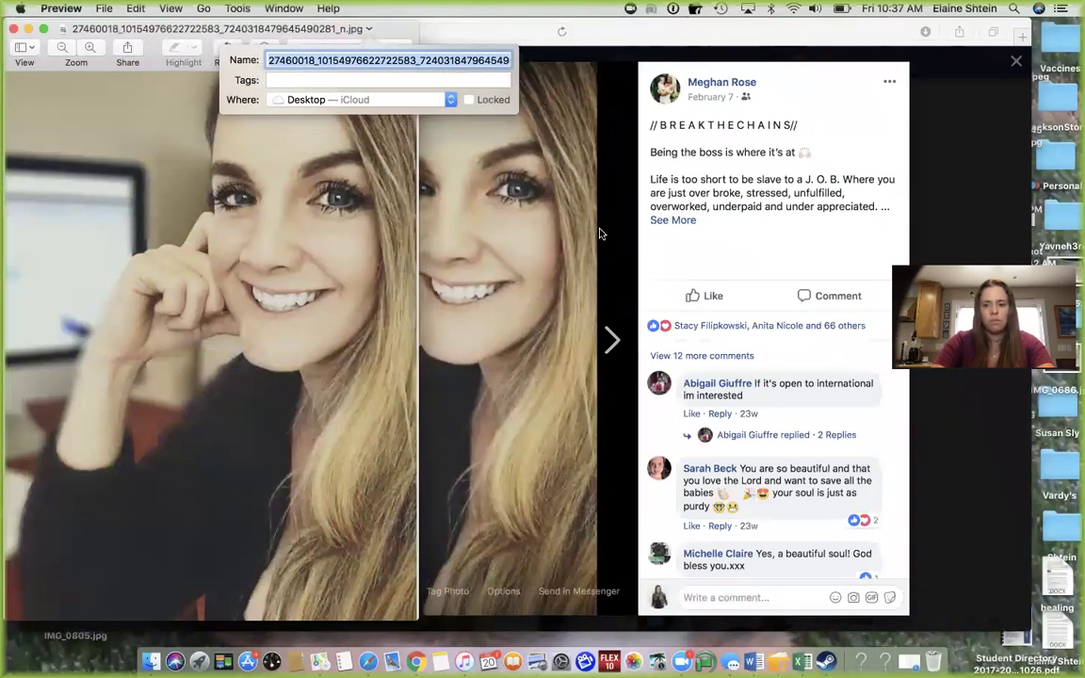
pyautogui.press('Return')
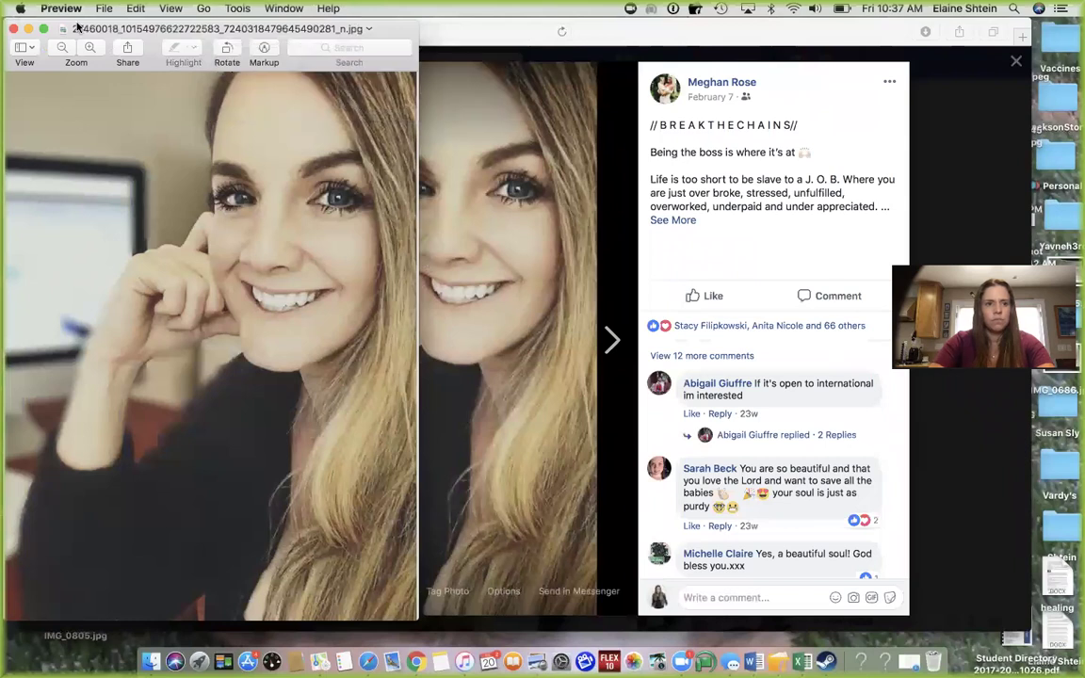
pyautogui.click(15, 29)
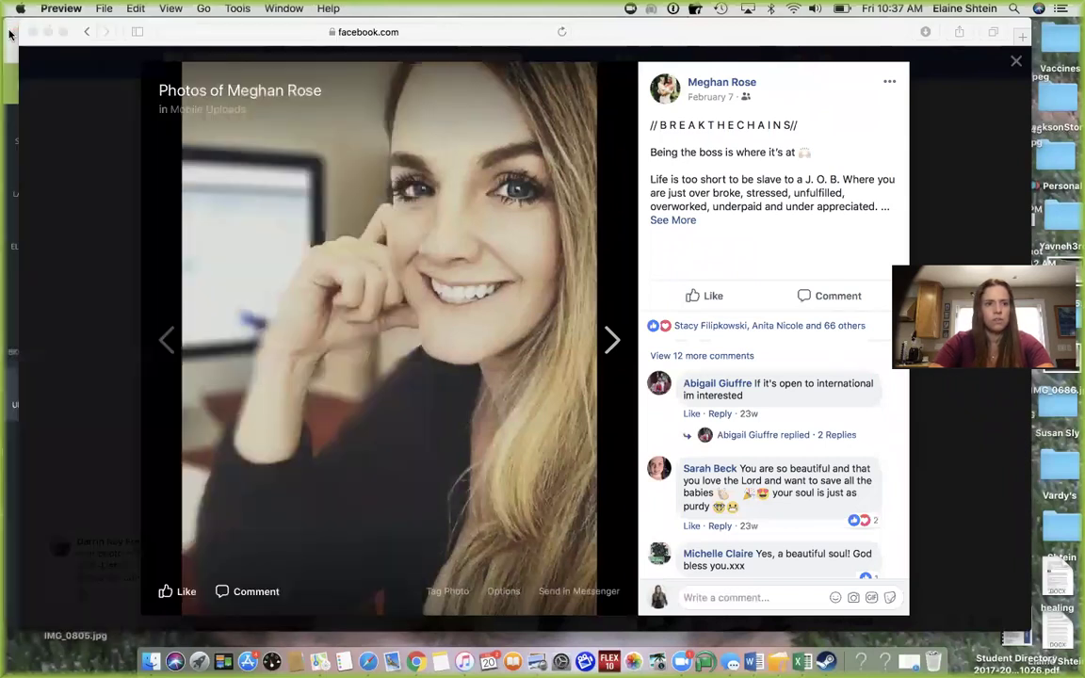
pyautogui.click(31, 31)
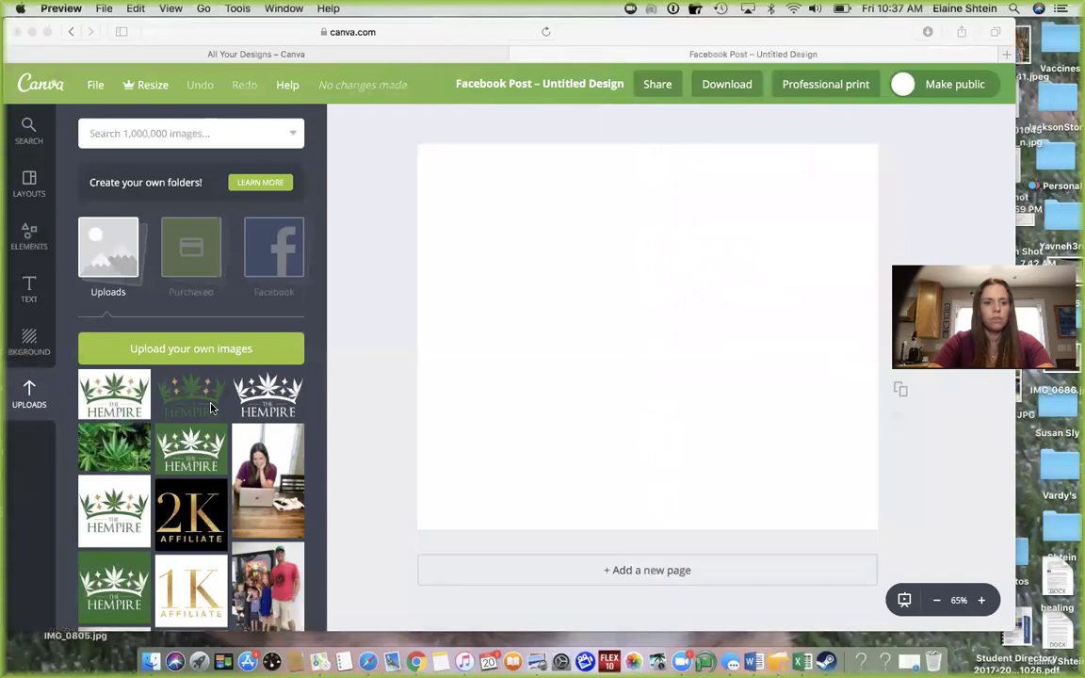
# Open the desktop portrait JPG in Preview, close it, and maximise Safari on the blank Canva post.
pyautogui.moveTo(517, 57)
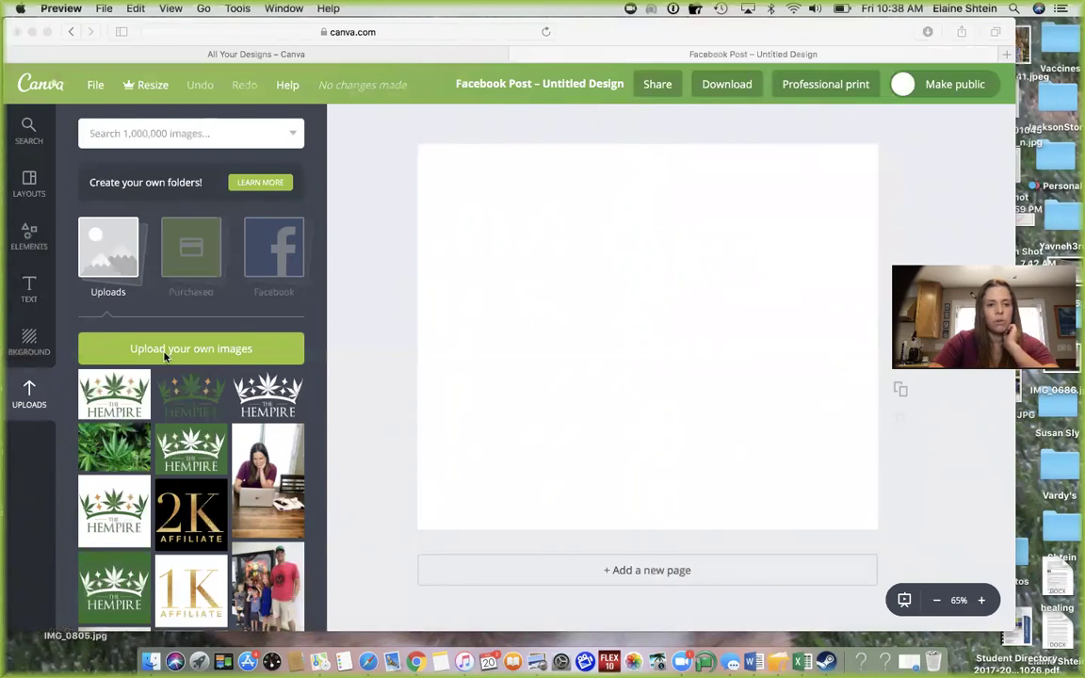
pyautogui.moveTo(768, 33); pyautogui.dragTo(917, 271)
pyautogui.moveTo(842, 306); pyautogui.dragTo(757, 444)
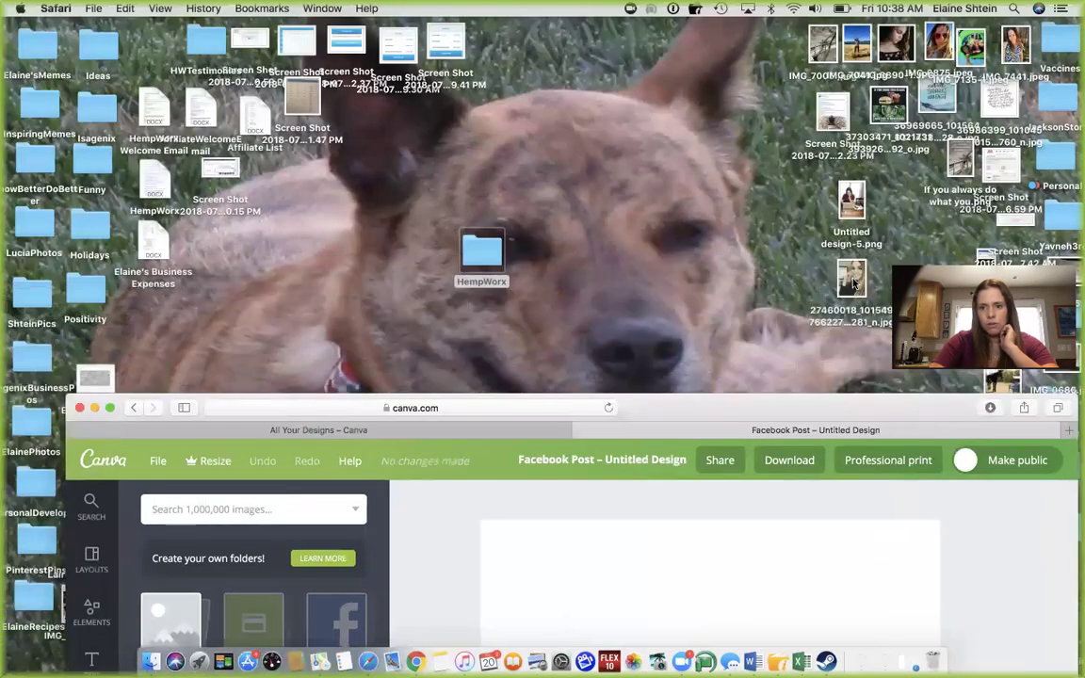
pyautogui.doubleClick(853, 279)
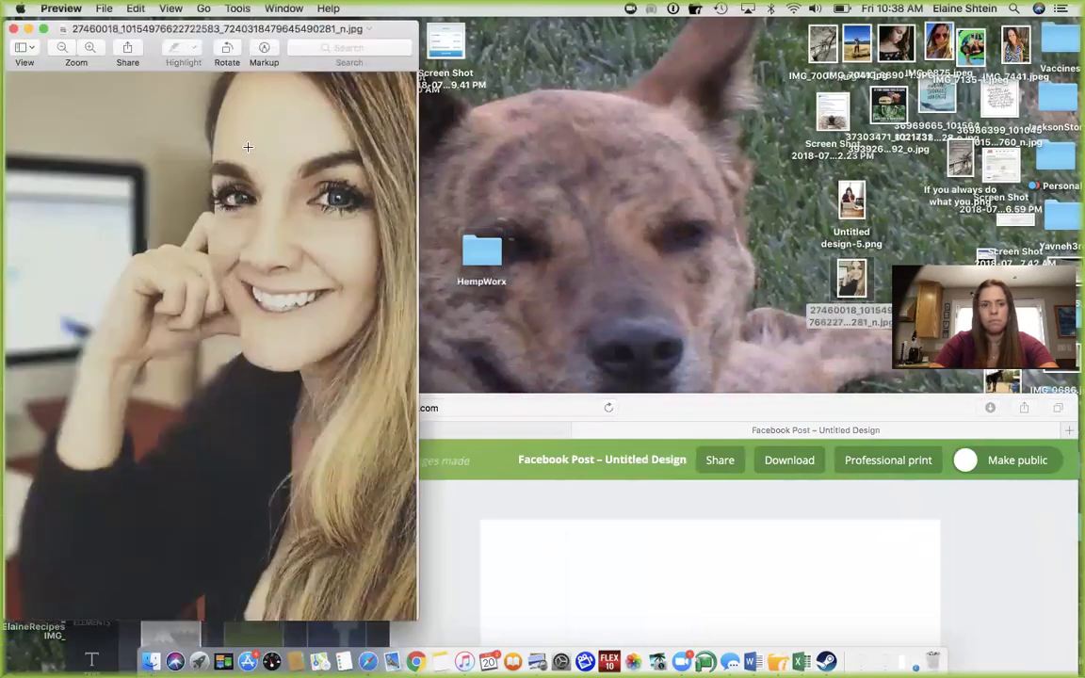
pyautogui.click(13, 29)
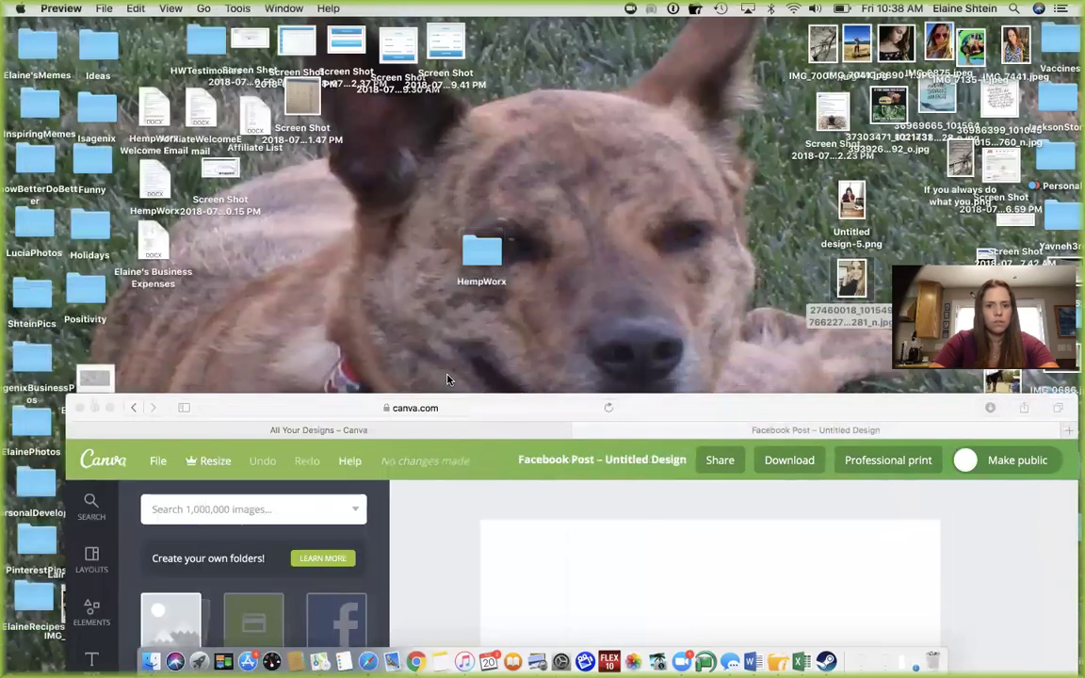
pyautogui.doubleClick(635, 403)
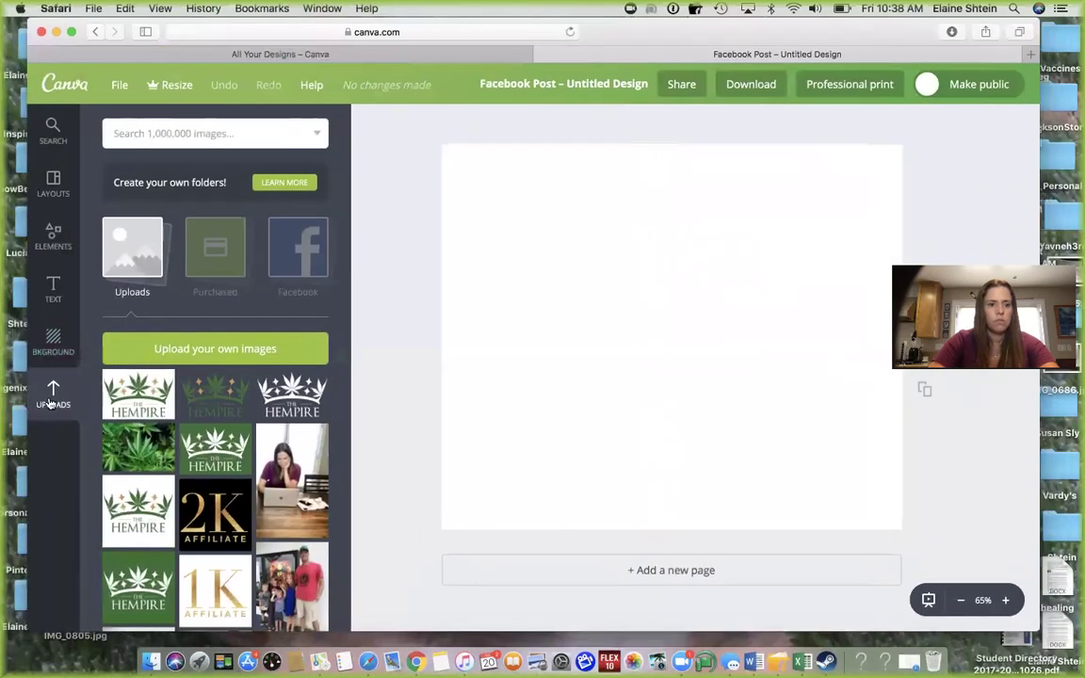
# Upload the portrait JPG from the Desktop, place it on the post, then remove it.
pyautogui.click(184, 351)
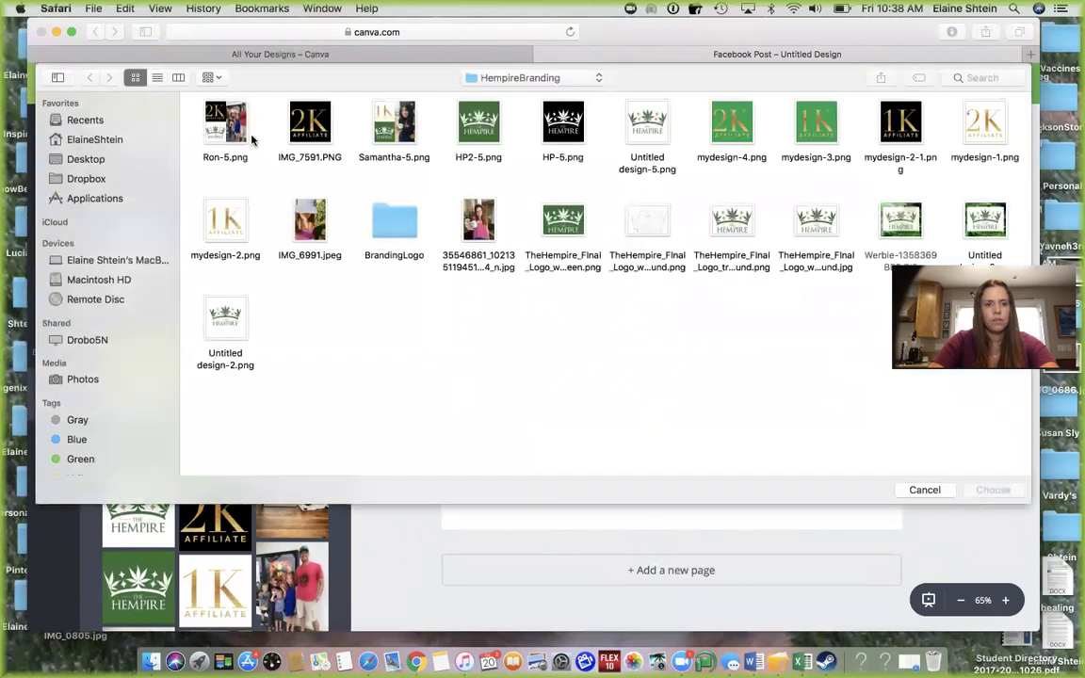
pyautogui.click(92, 162)
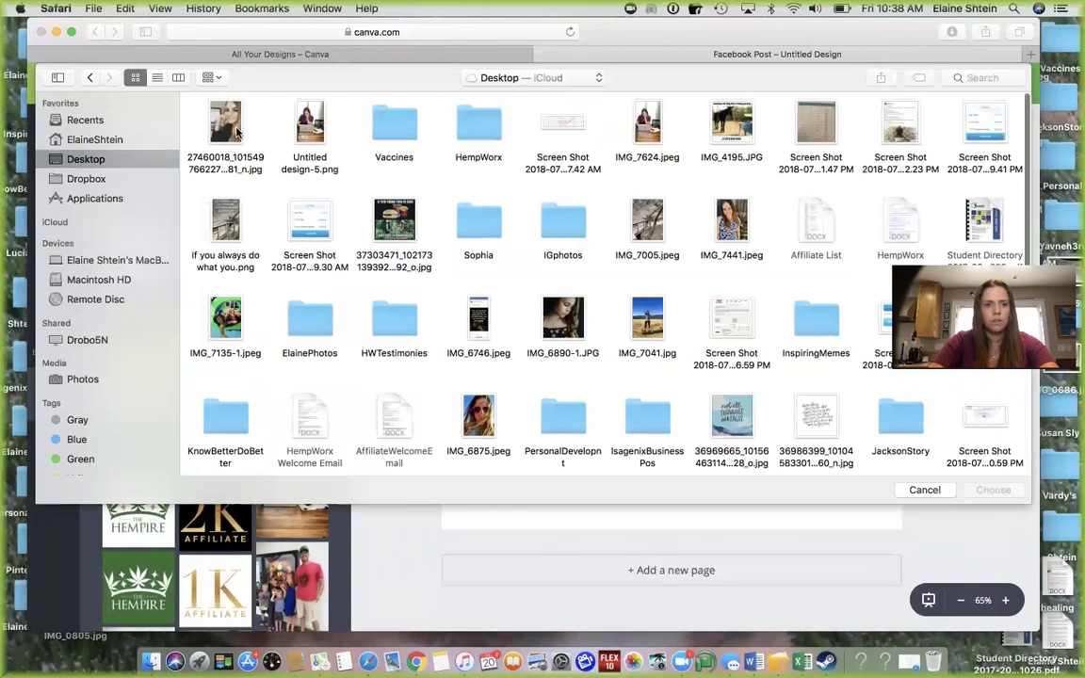
pyautogui.click(226, 125)
pyautogui.doubleClick(231, 130)
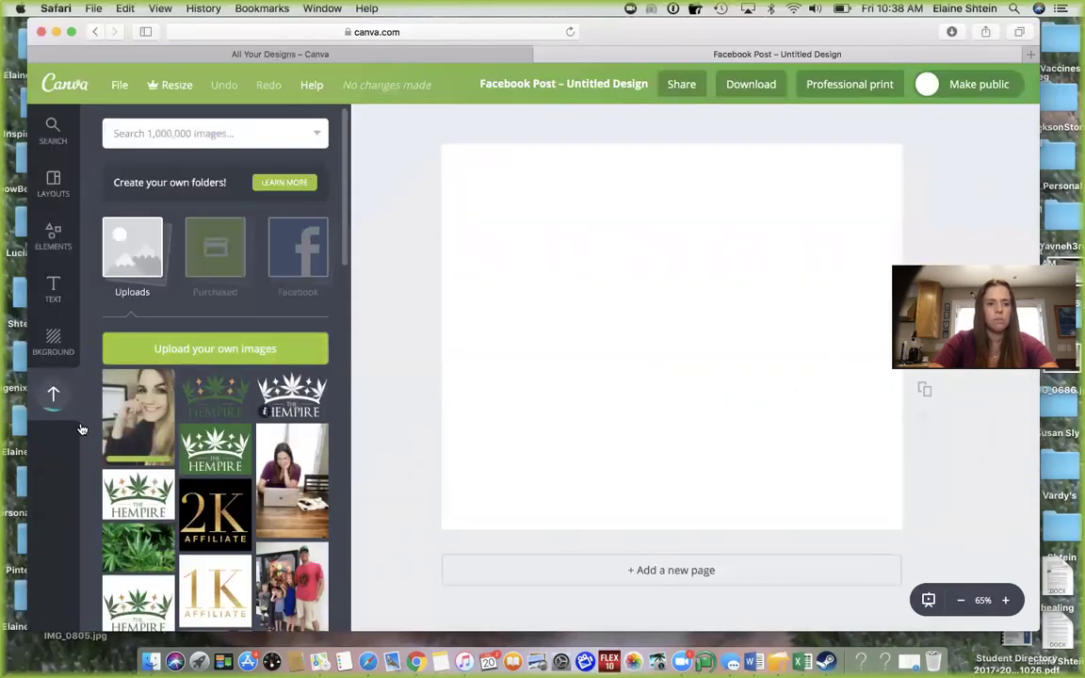
pyautogui.click(151, 419)
pyautogui.moveTo(682, 380); pyautogui.dragTo(702, 397)
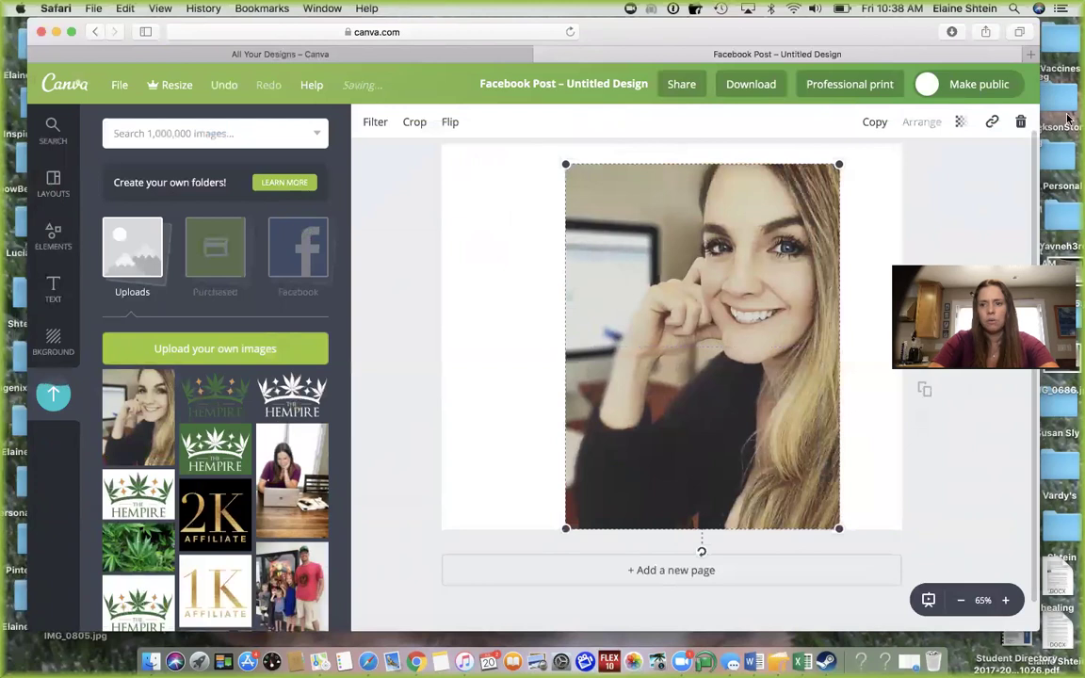
pyautogui.click(1023, 122)
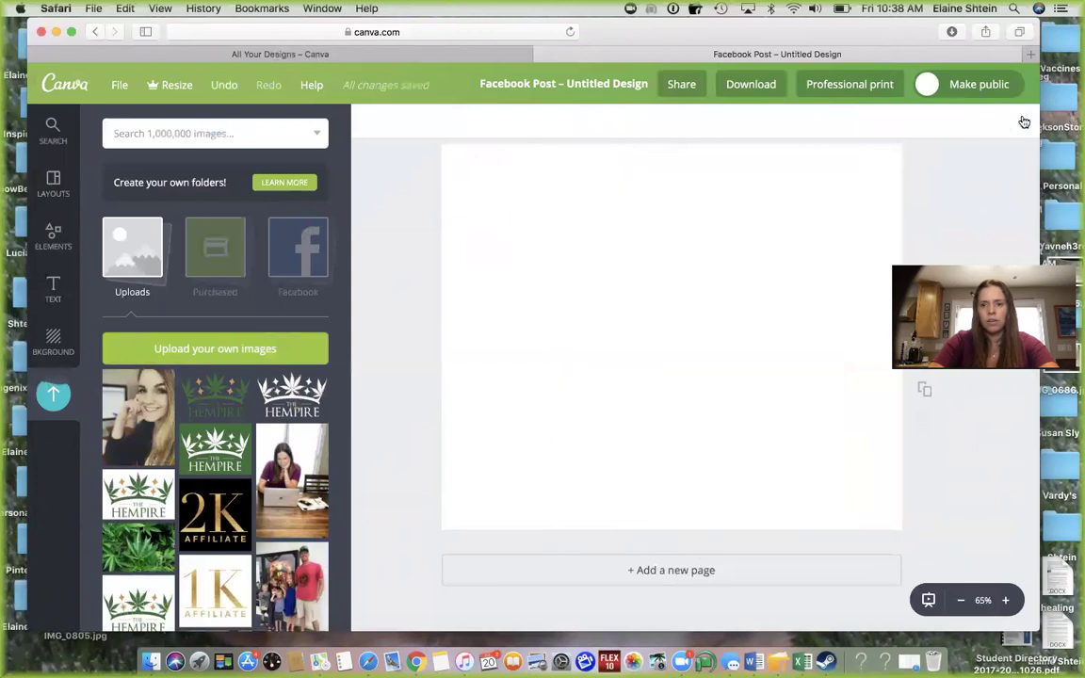
# Apply the Elements grid with one tall left cell and two stacked right cells.
pyautogui.click(54, 240)
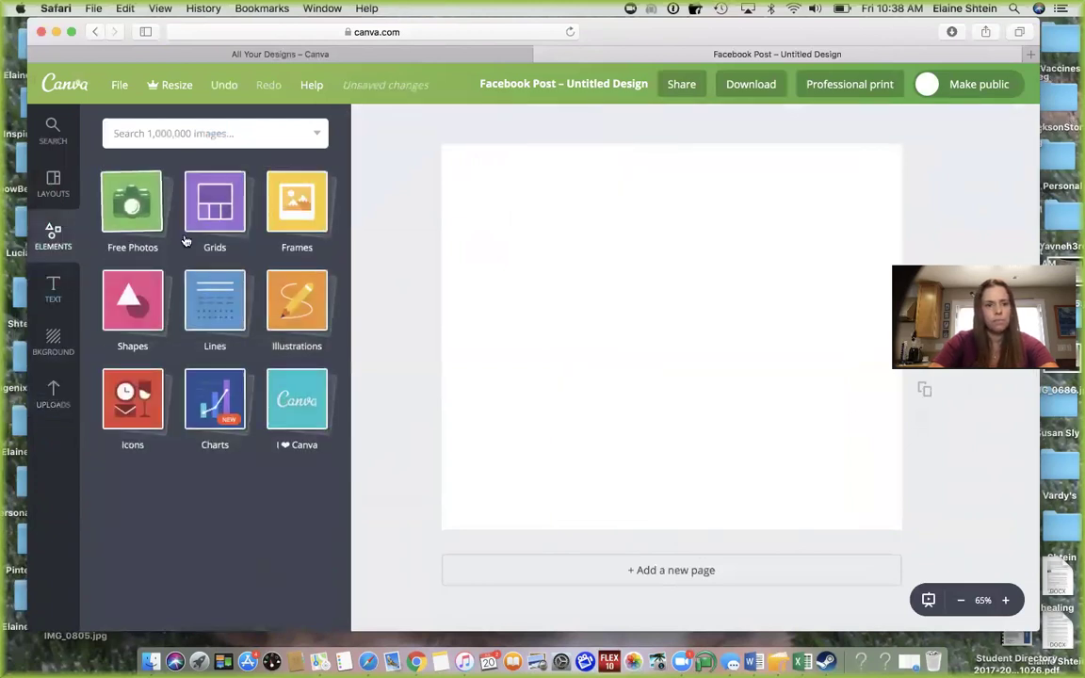
pyautogui.click(217, 207)
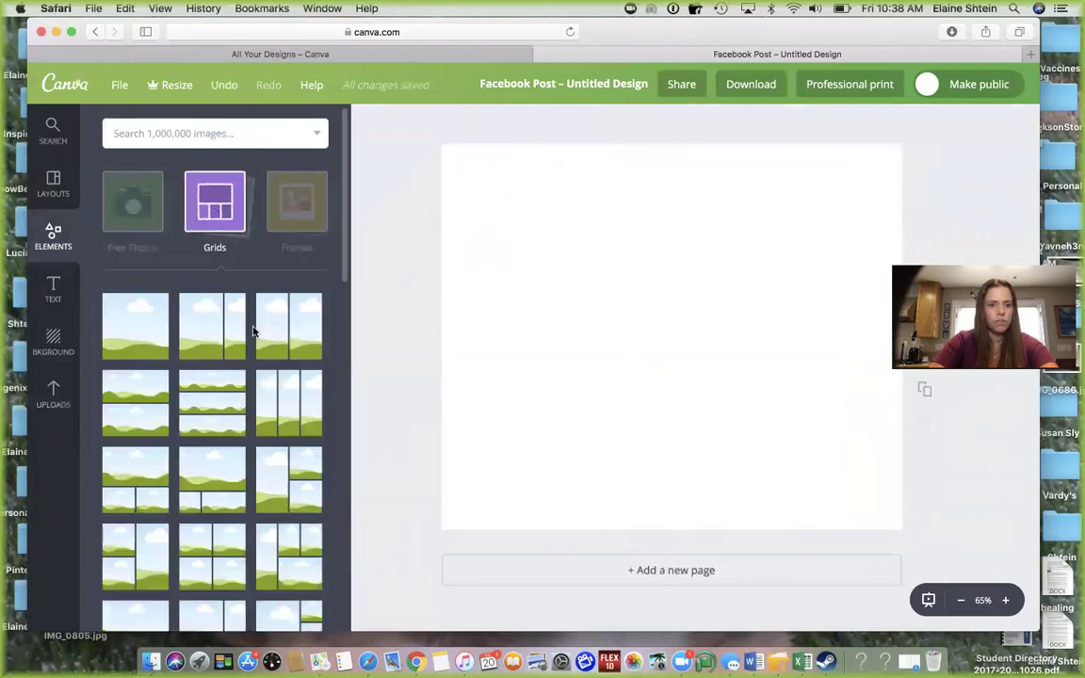
pyautogui.scroll(-2, 252, 362)
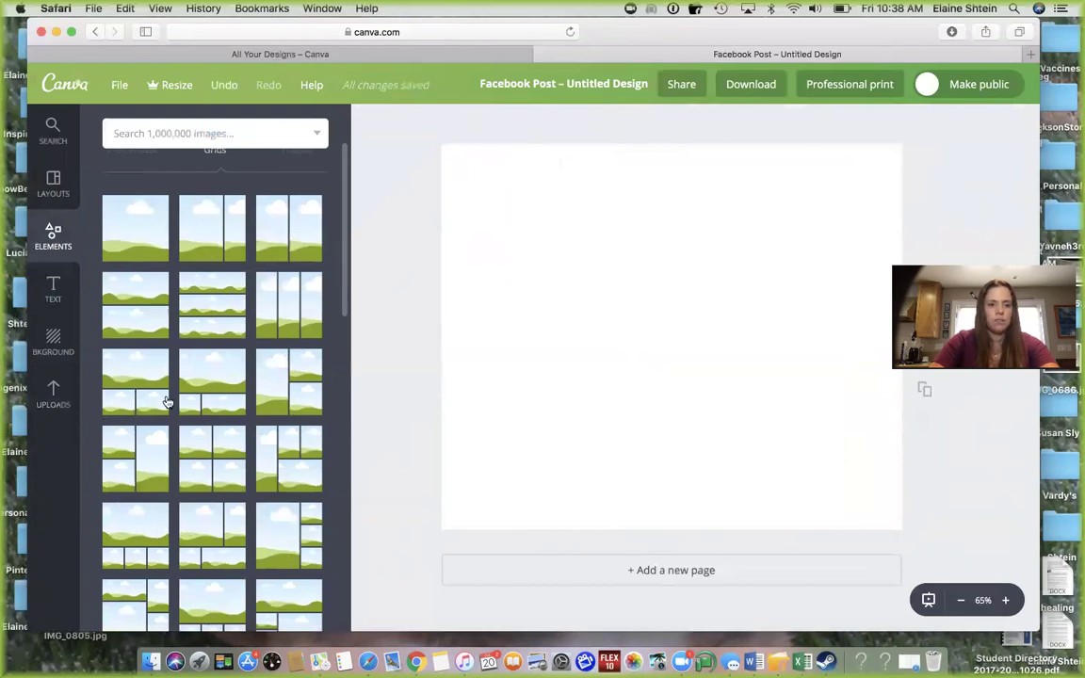
pyautogui.scroll(-5, 166, 402)
pyautogui.scroll(10, 166, 402)
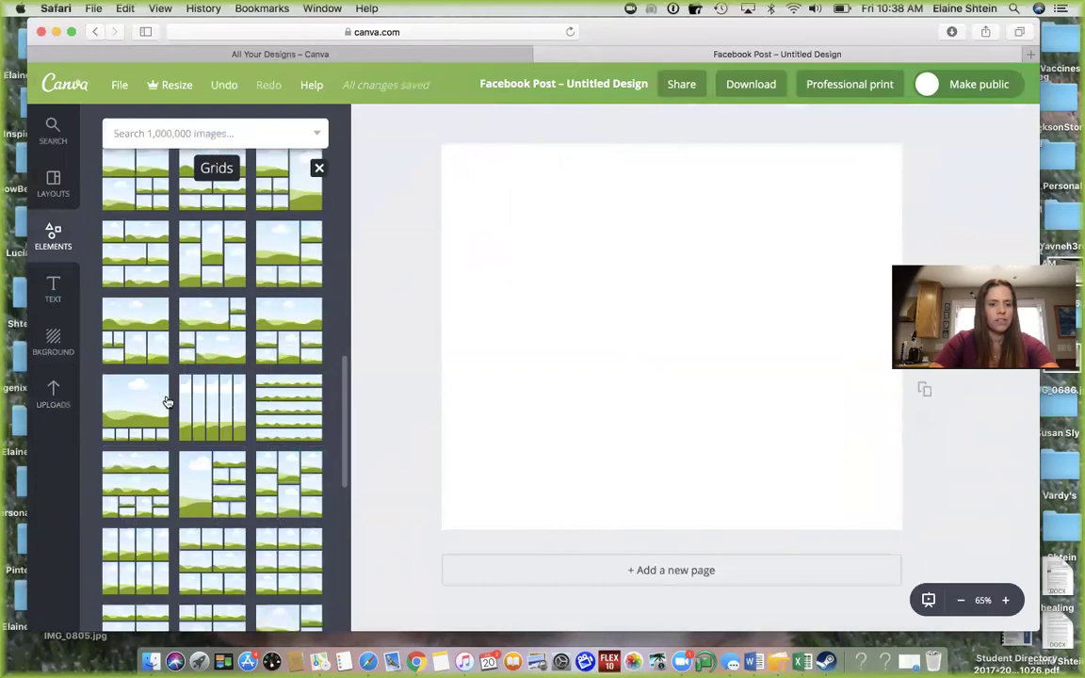
pyautogui.scroll(-2, 166, 402)
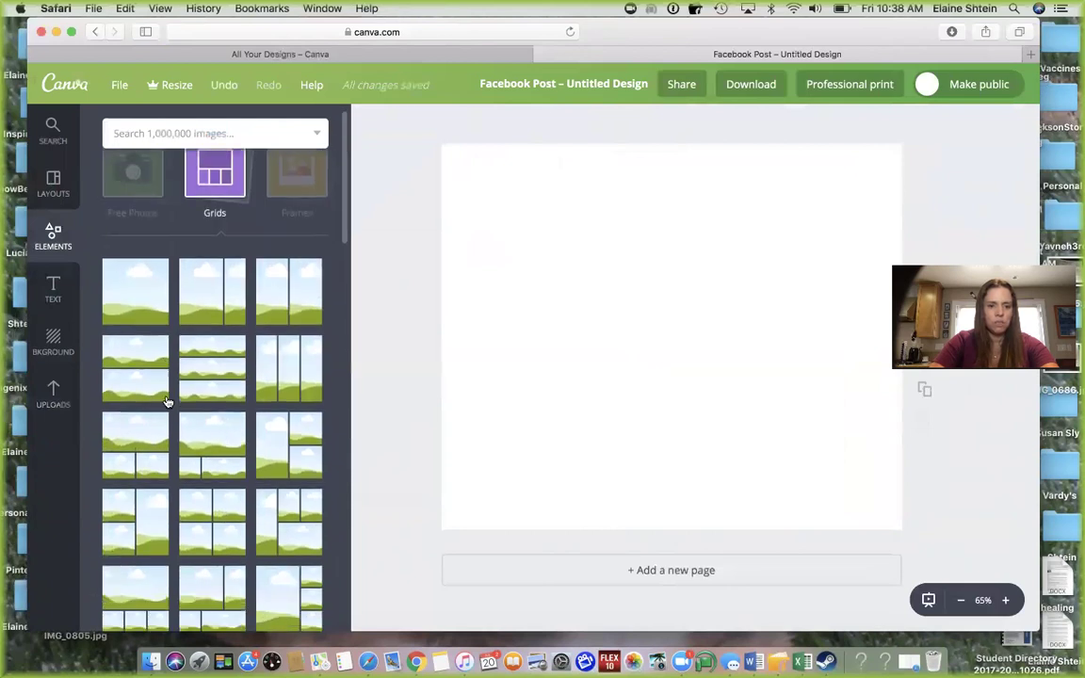
pyautogui.click(278, 429)
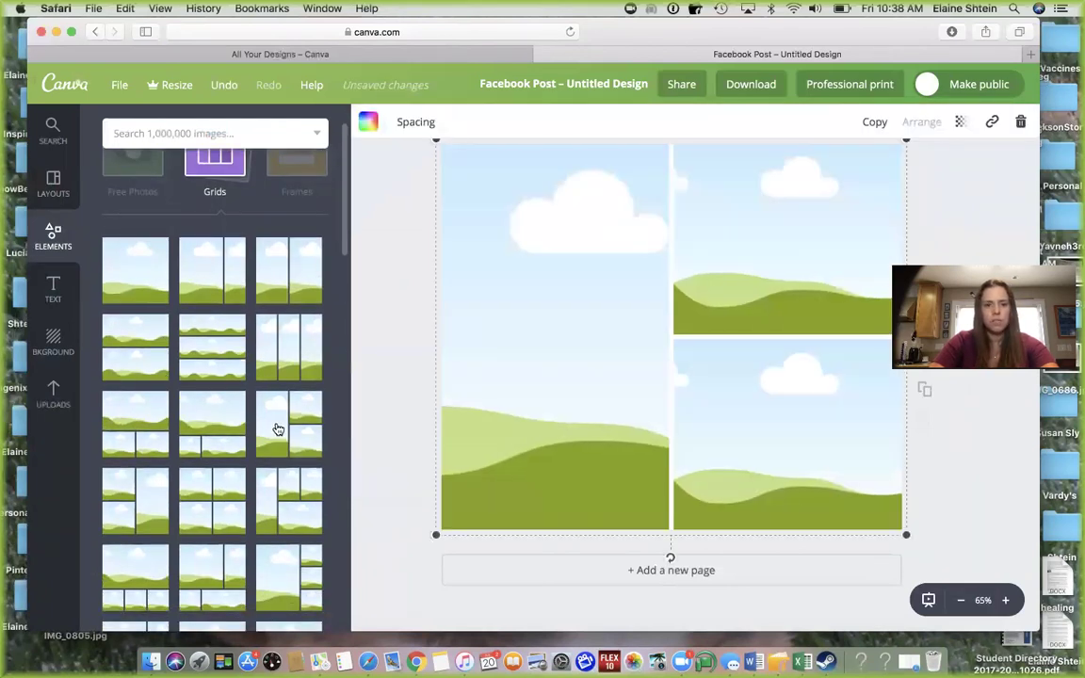
# Drop the portrait into the left grid cell and crop-shift it slightly left.
pyautogui.click(49, 395)
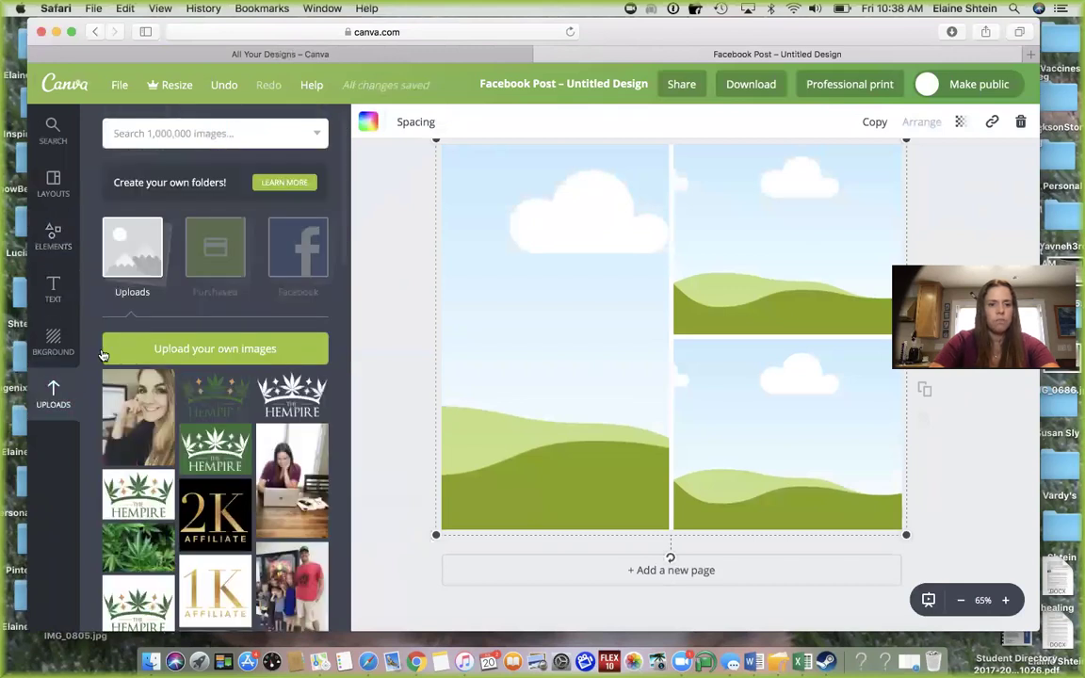
pyautogui.moveTo(155, 395); pyautogui.dragTo(517, 297)
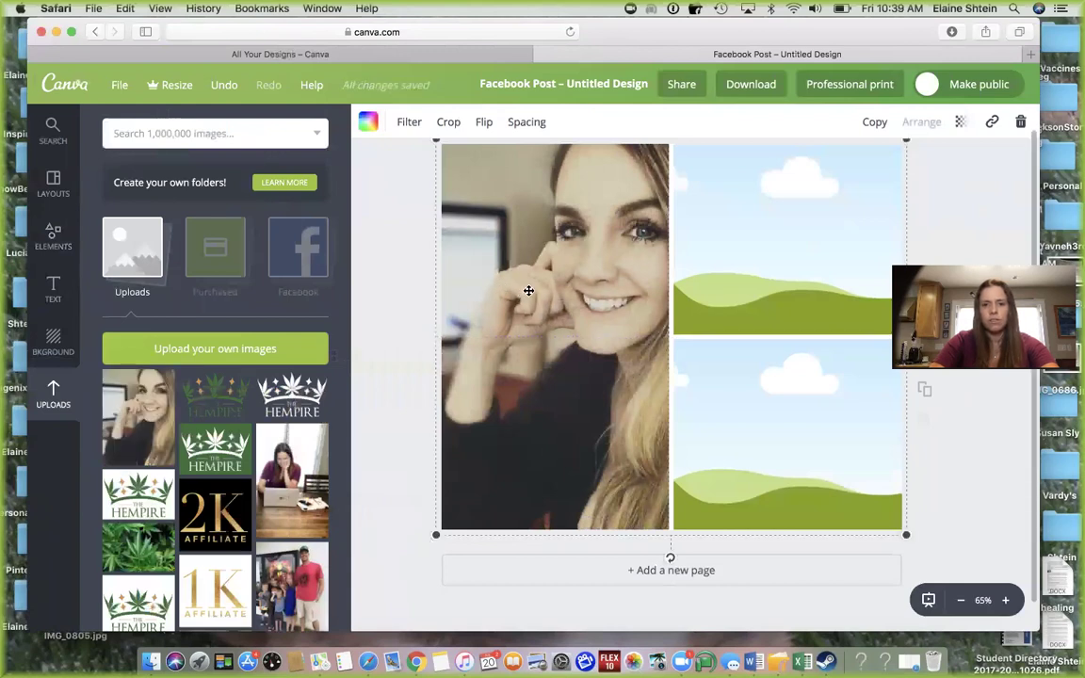
pyautogui.click(450, 132)
pyautogui.moveTo(518, 225); pyautogui.dragTo(480, 228)
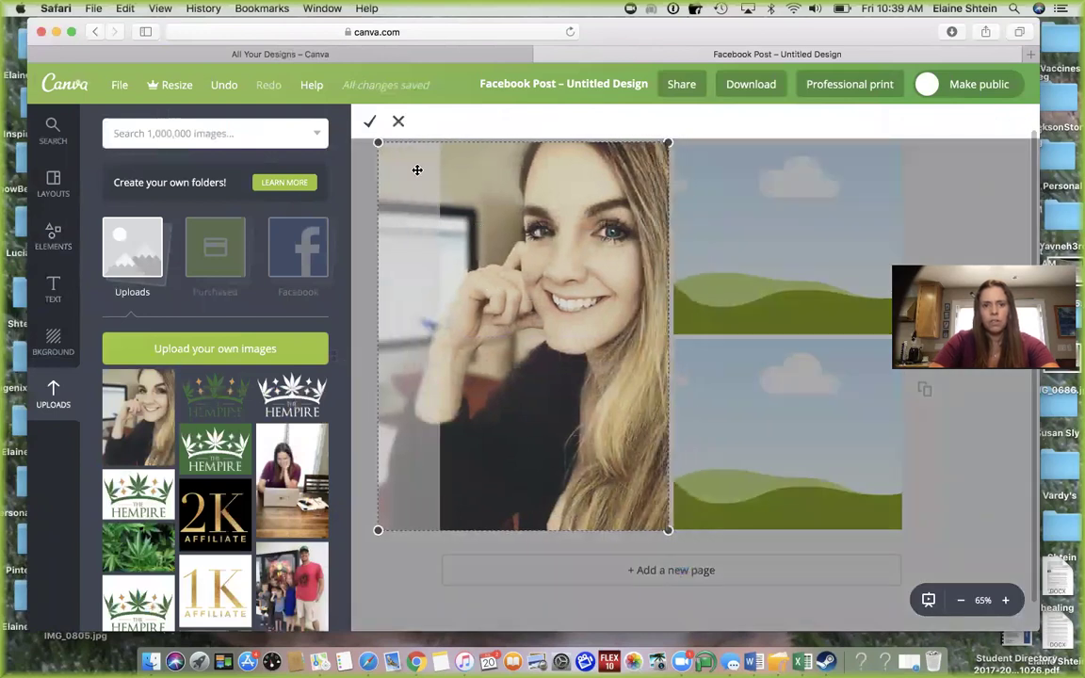
pyautogui.click(370, 122)
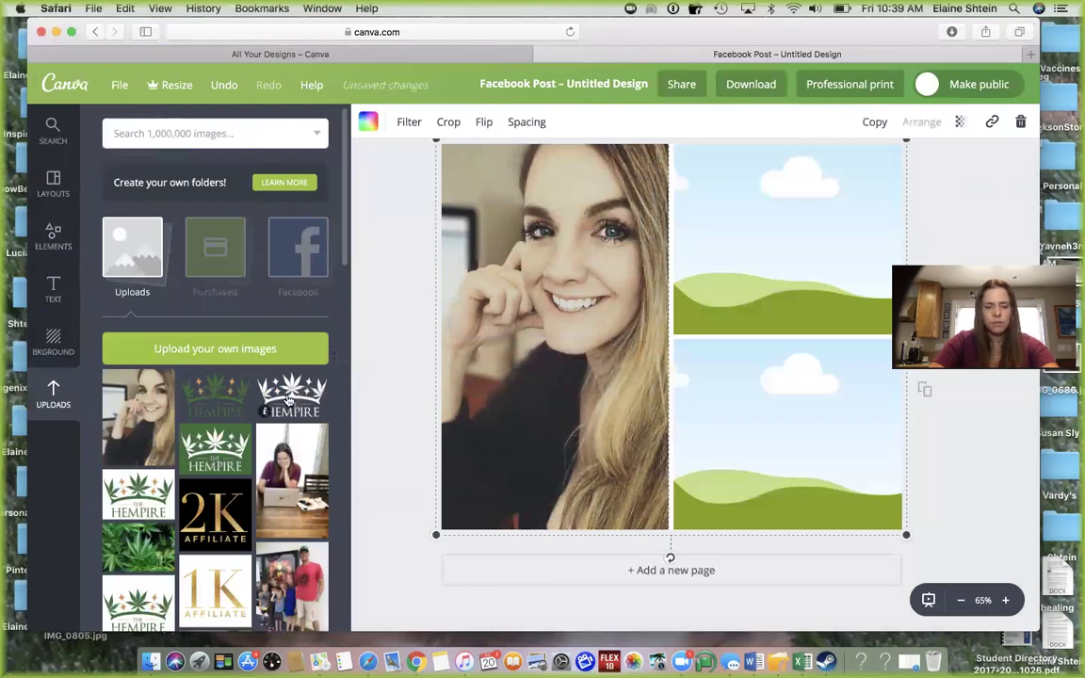
# Place the white Hempire logo from Uploads into the lower-right grid cell.
pyautogui.scroll(-8, 243, 445)
pyautogui.scroll(-2, 243, 445)
pyautogui.scroll(2, 186, 386)
pyautogui.moveTo(173, 278); pyautogui.dragTo(731, 434)
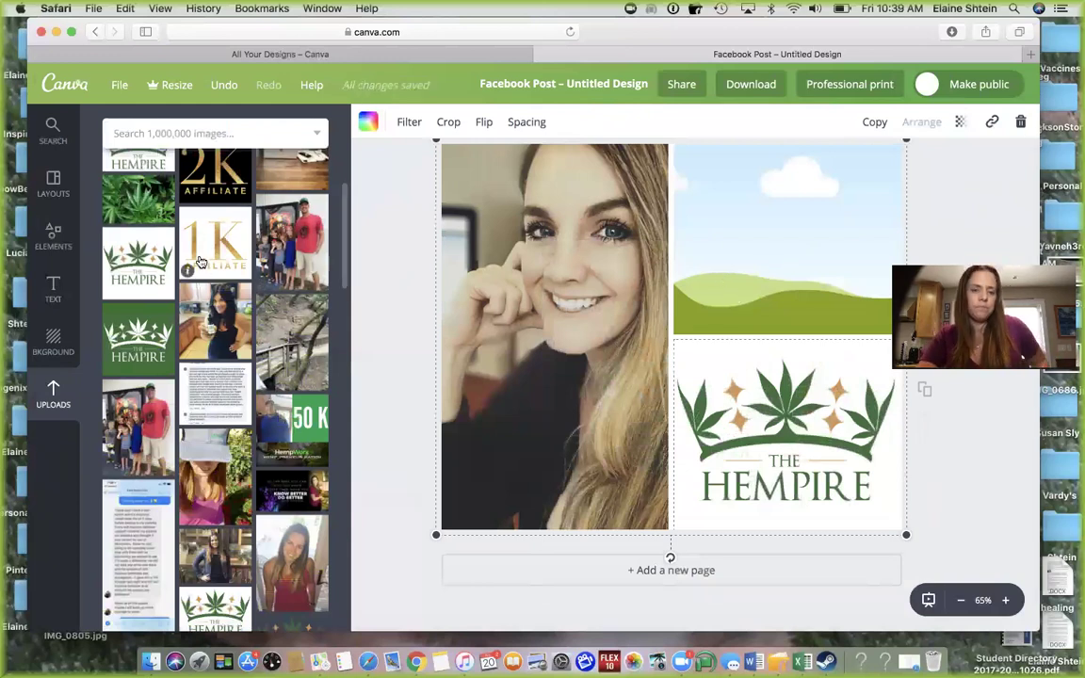
pyautogui.scroll(2, 218, 254)
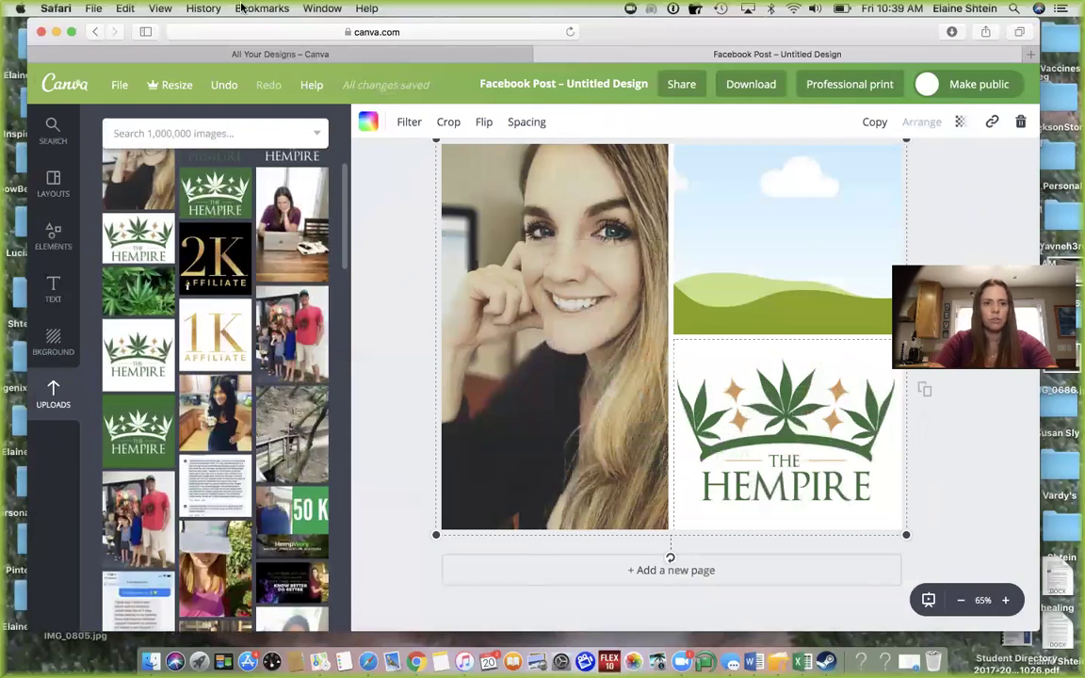
pyautogui.click(94, 9)
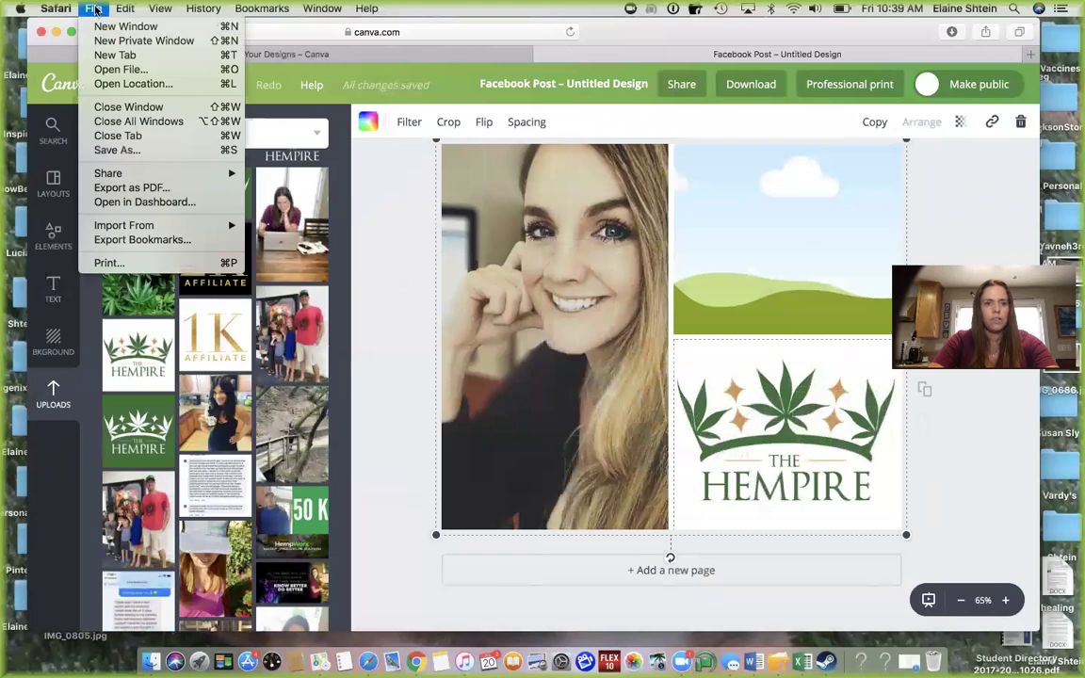
# Start a new blank Social Media design from All Your Designs and show its Background options.
pyautogui.click(96, 8)
pyautogui.click(143, 58)
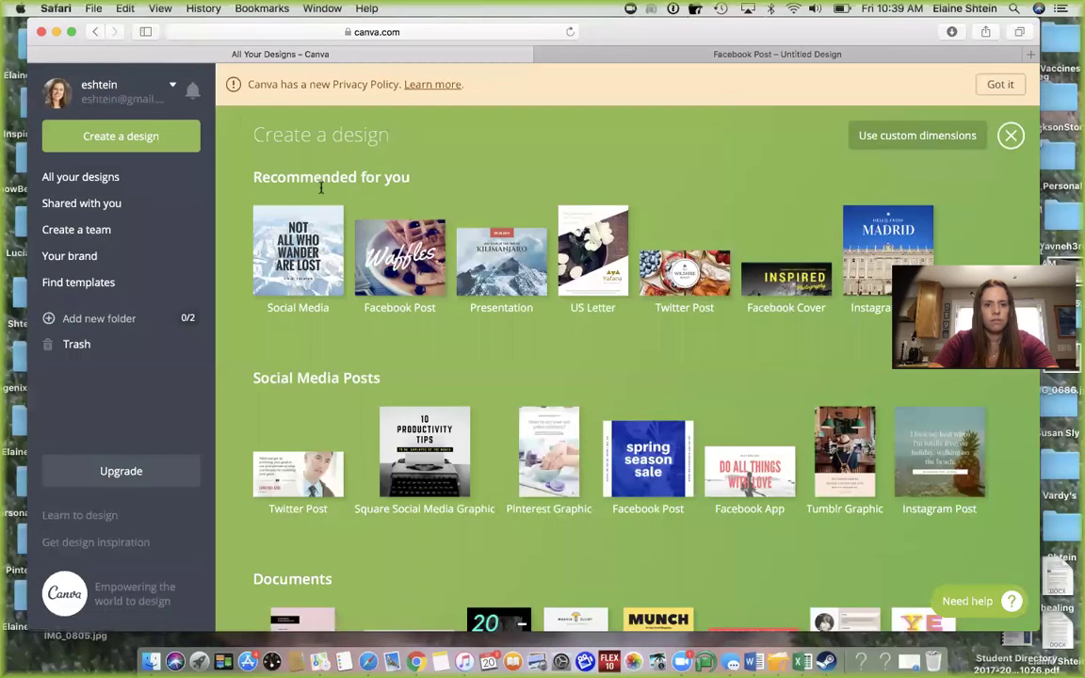
pyautogui.click(303, 249)
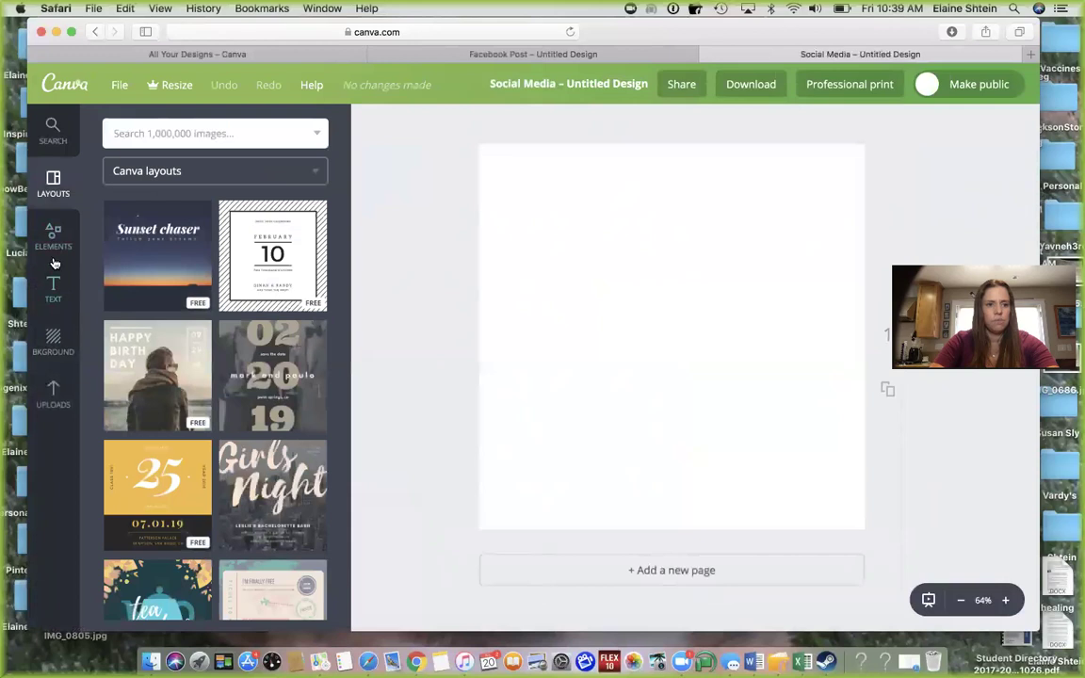
pyautogui.click(53, 341)
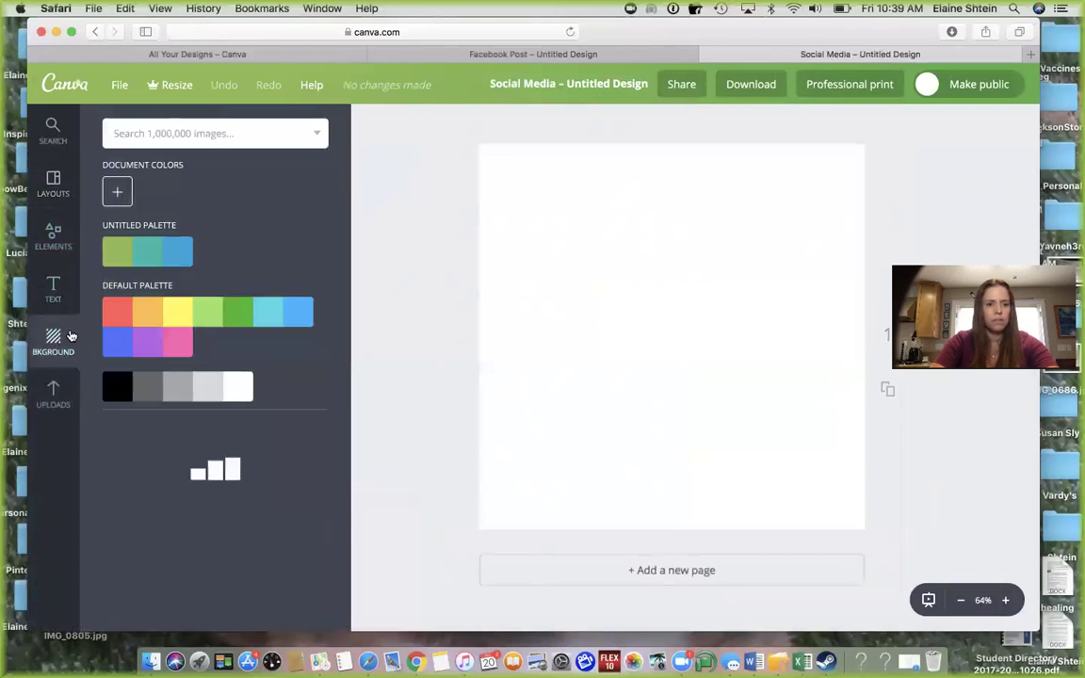
# Try teal and yellow swatches, then chevron and square-pattern backgrounds on the design.
pyautogui.click(147, 256)
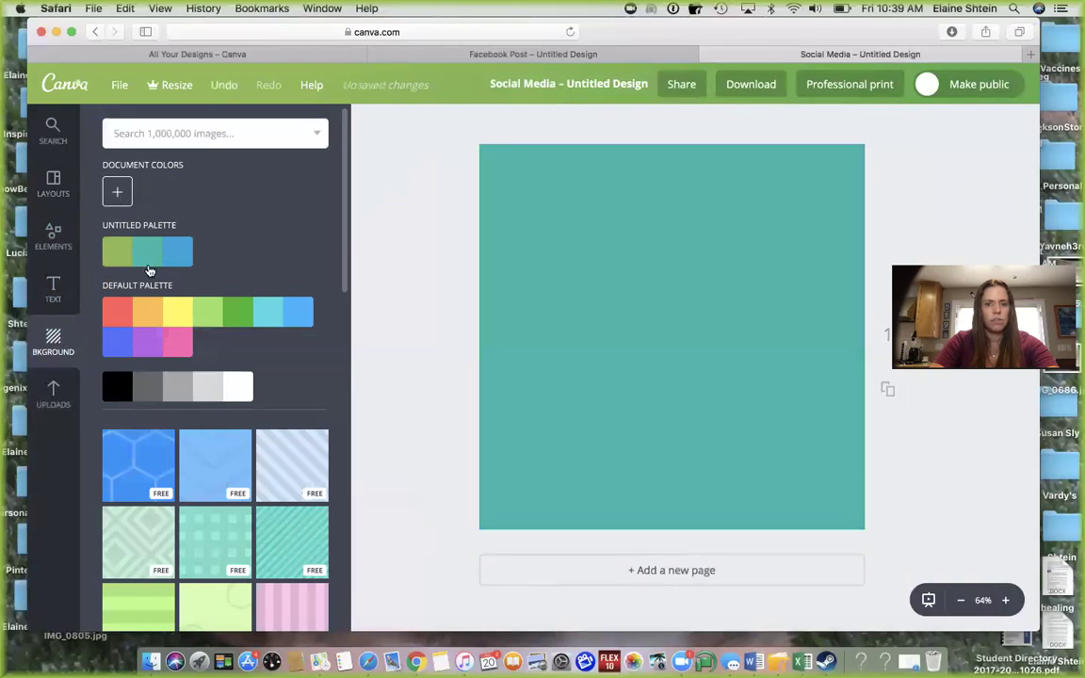
pyautogui.click(169, 316)
pyautogui.click(213, 461)
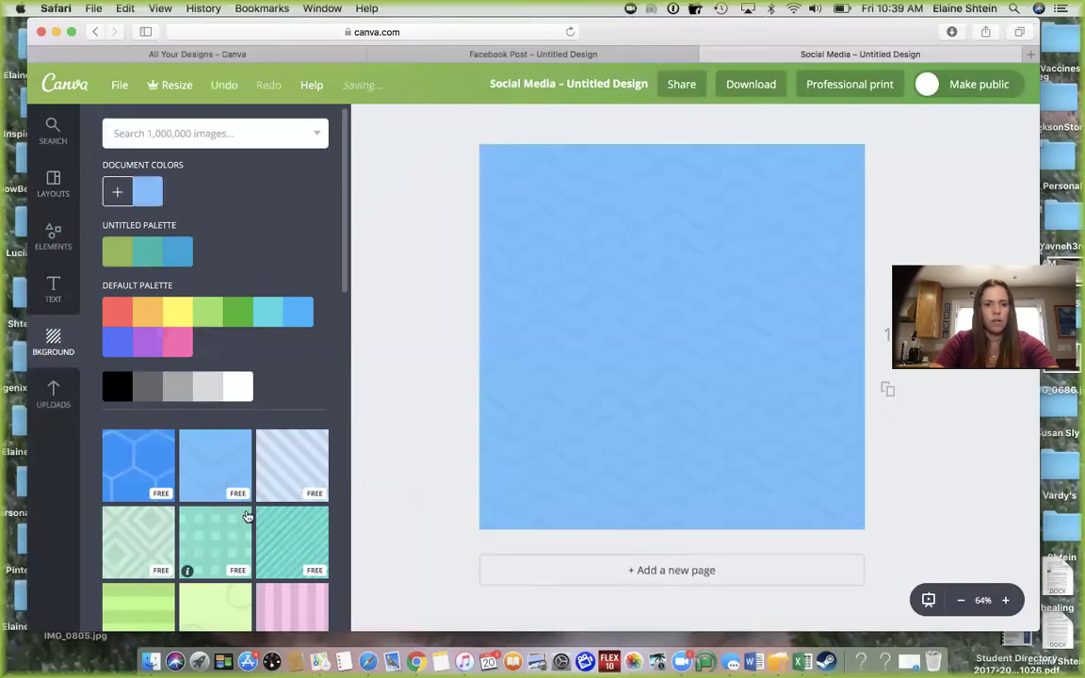
pyautogui.scroll(-1, 231, 530)
pyautogui.click(230, 530)
# Set a custom bright green 1df212 background and add a heading text box.
pyautogui.click(117, 182)
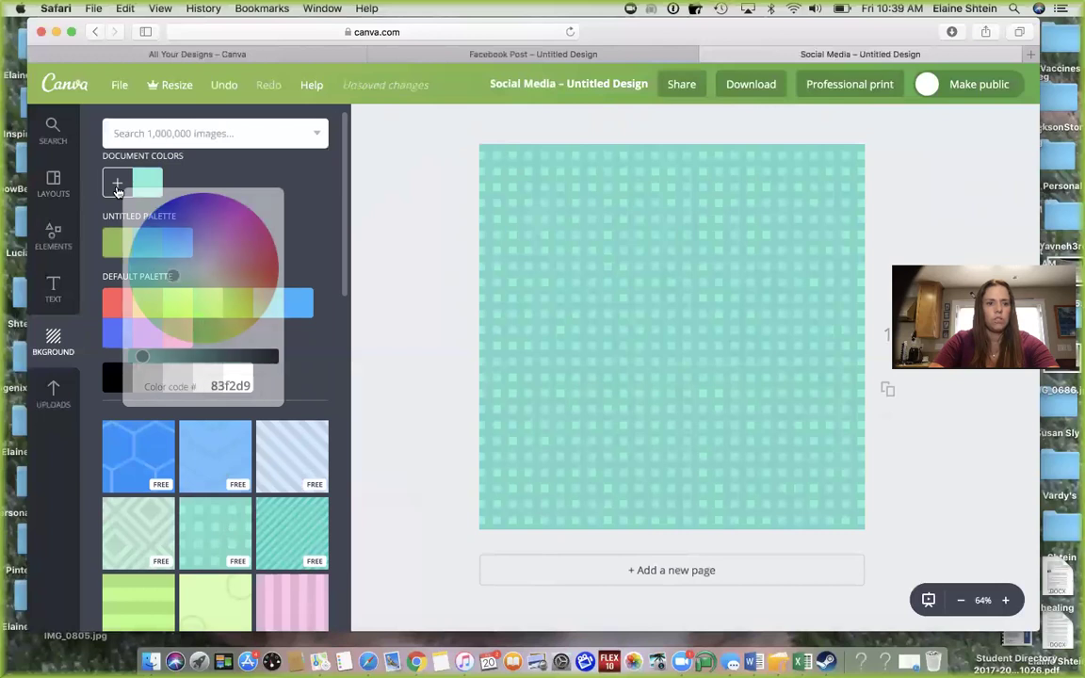
pyautogui.click(178, 278)
pyautogui.moveTo(178, 278); pyautogui.dragTo(174, 323)
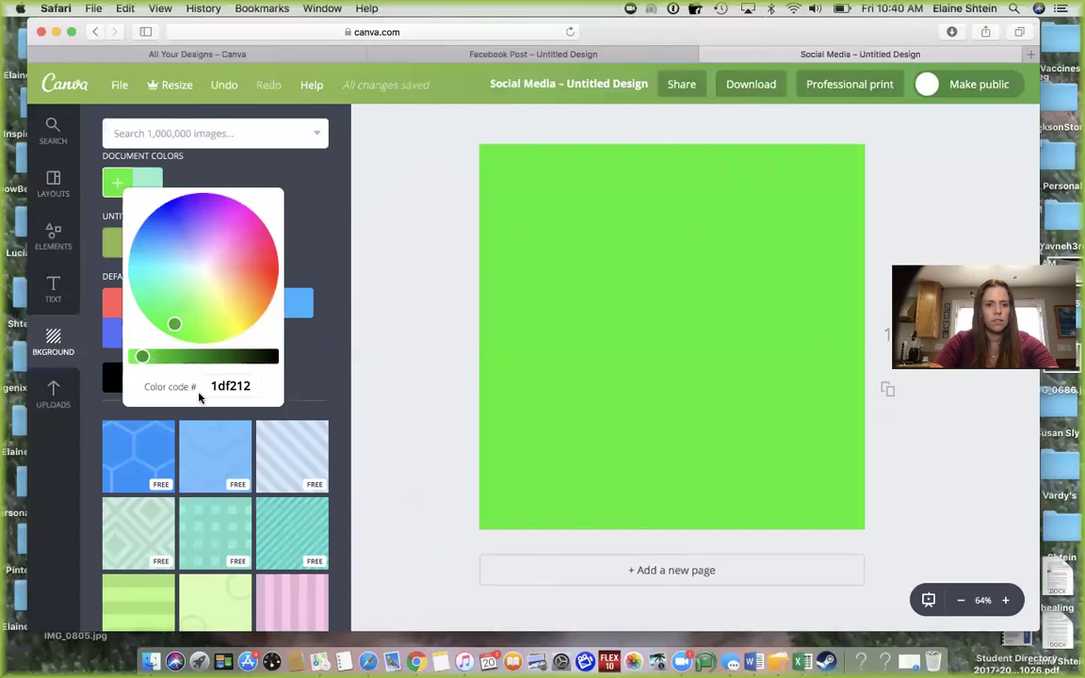
pyautogui.click(328, 379)
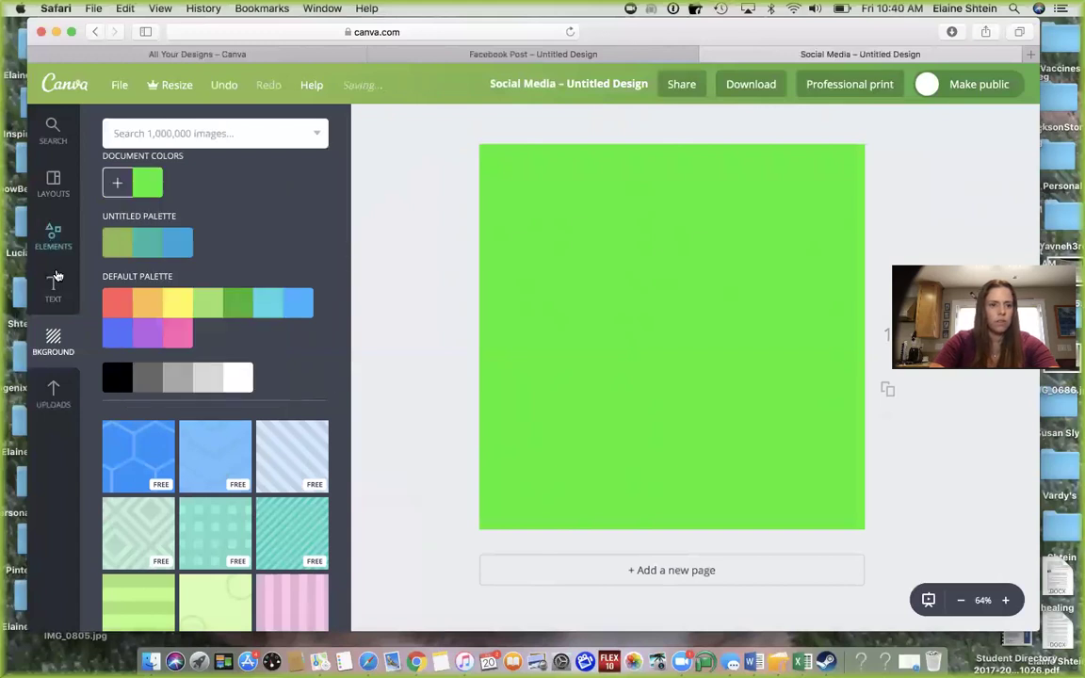
pyautogui.click(53, 287)
pyautogui.click(214, 211)
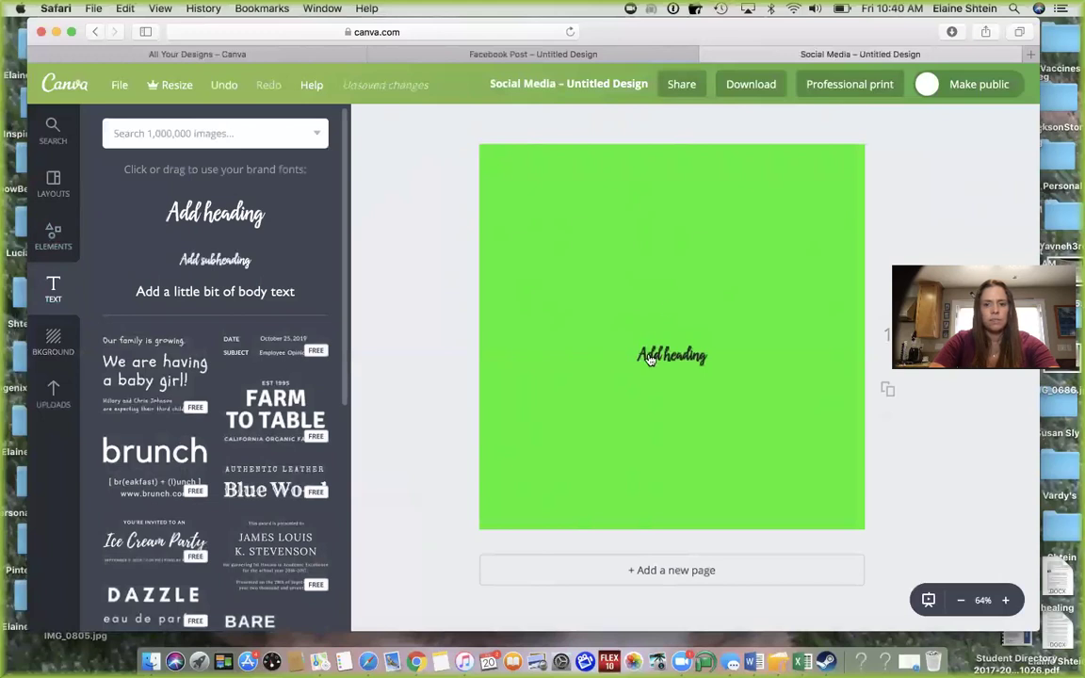
# Make the Add heading text white.
pyautogui.click(649, 359)
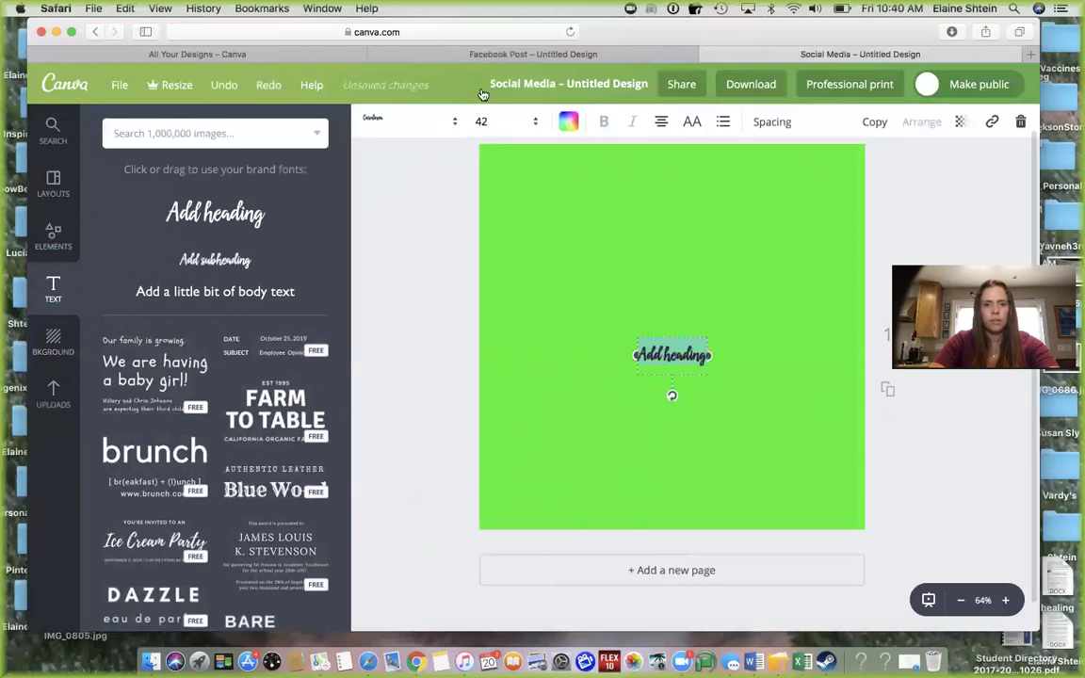
pyautogui.click(567, 122)
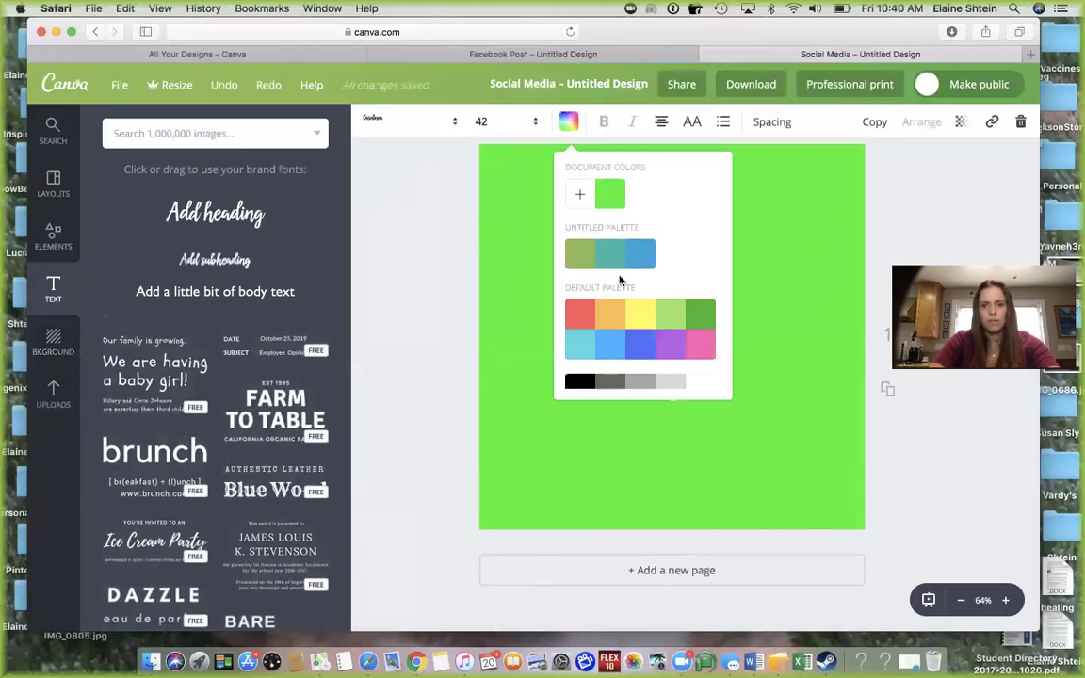
pyautogui.click(708, 383)
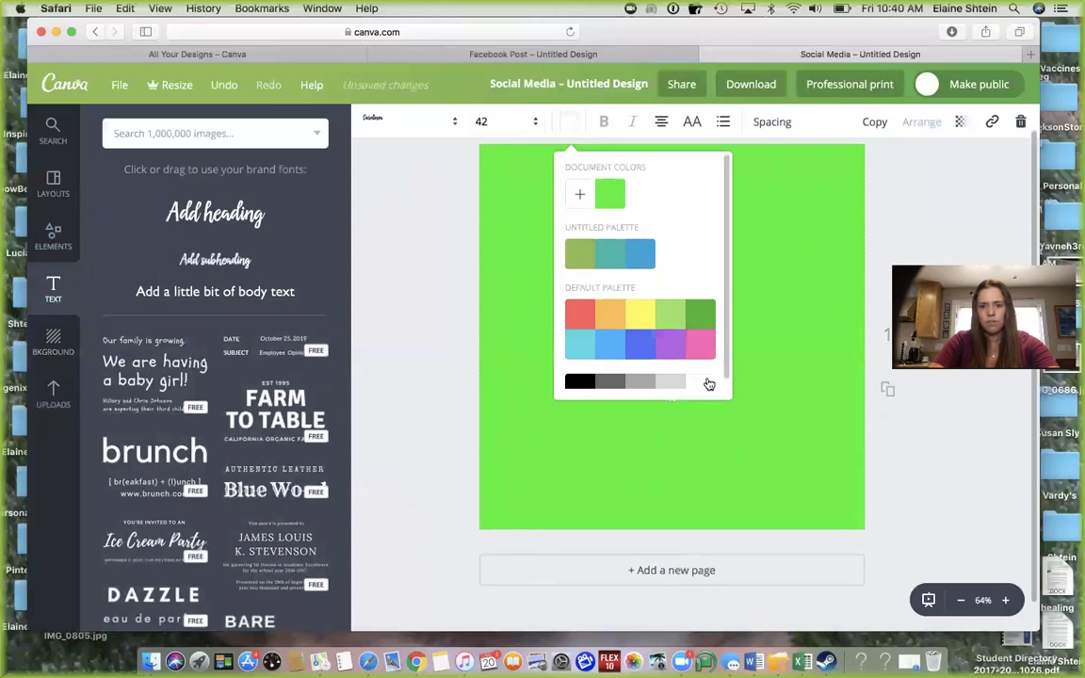
pyautogui.click(424, 274)
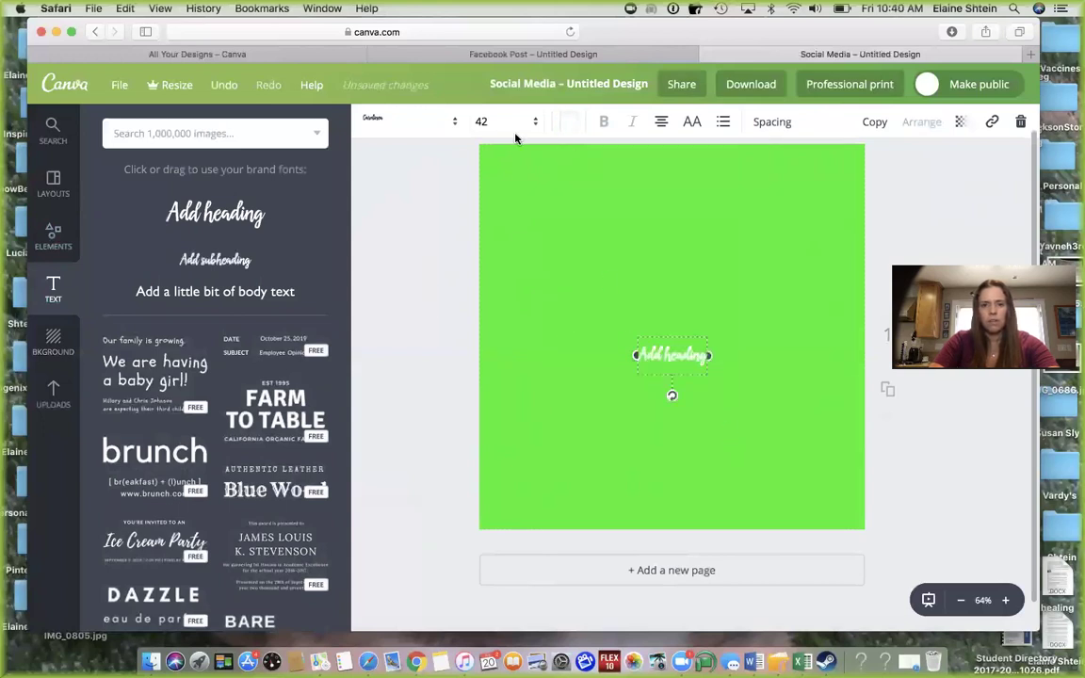
# Enlarge the heading to font size 300.
pyautogui.click(484, 122)
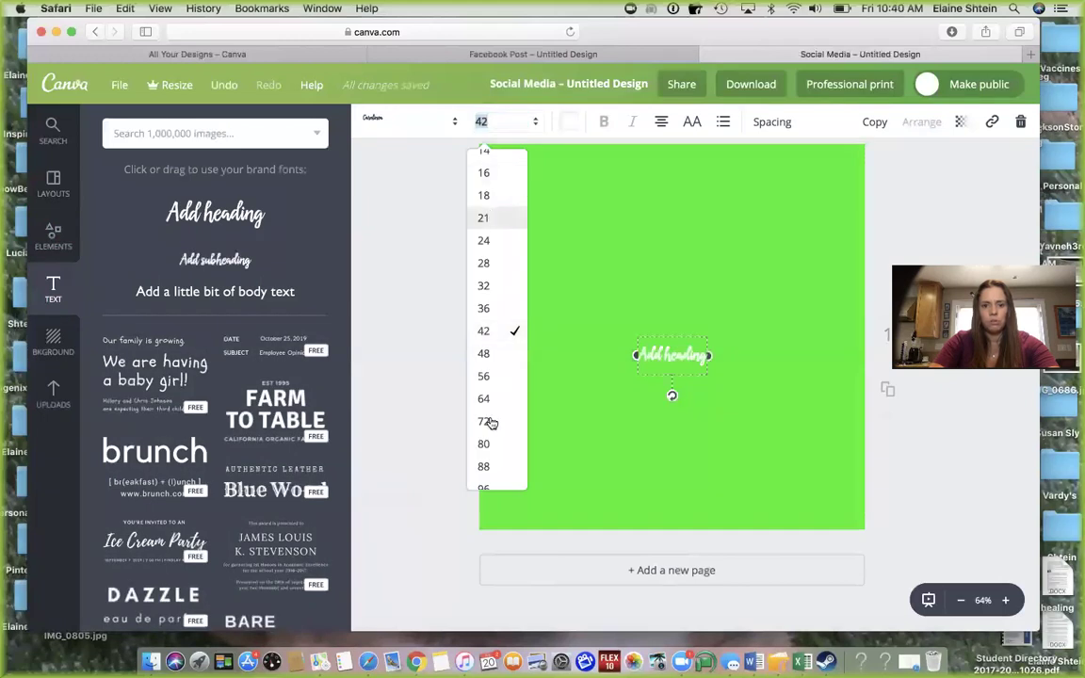
pyautogui.scroll(-2, 488, 471)
pyautogui.click(486, 476)
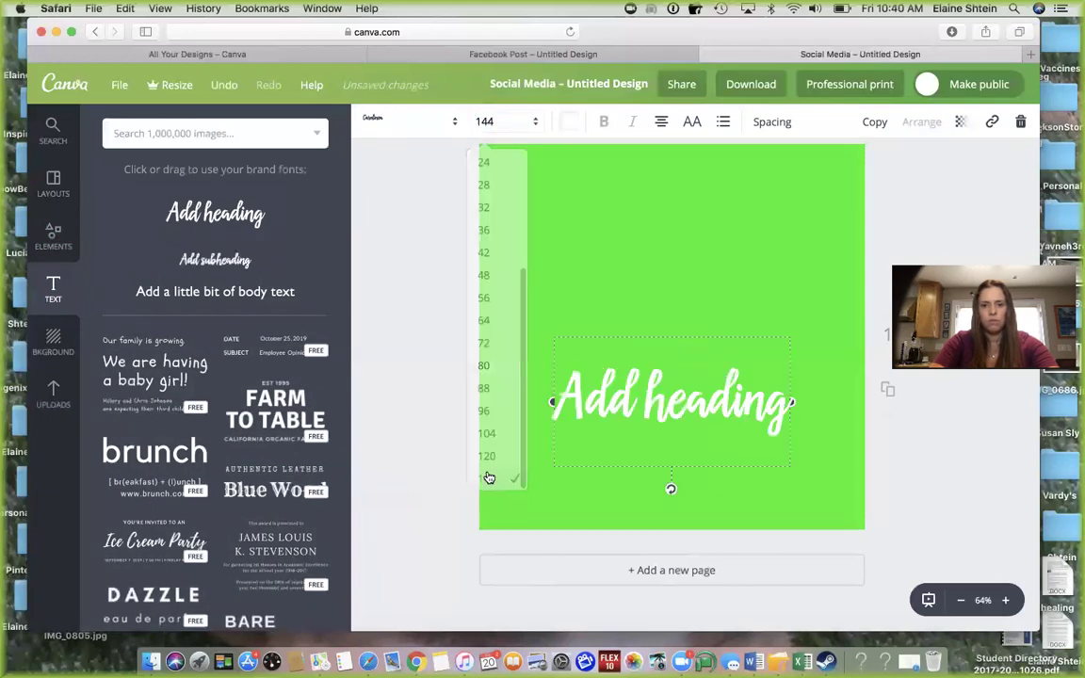
pyautogui.click(485, 123)
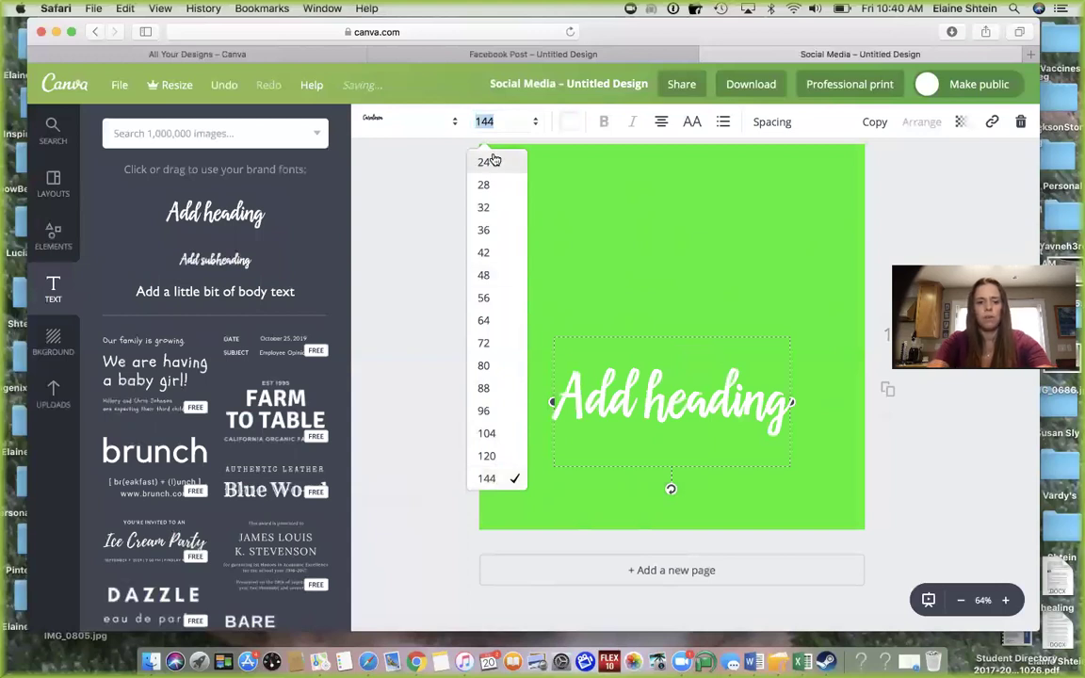
pyautogui.write('300')
pyautogui.press('Return')
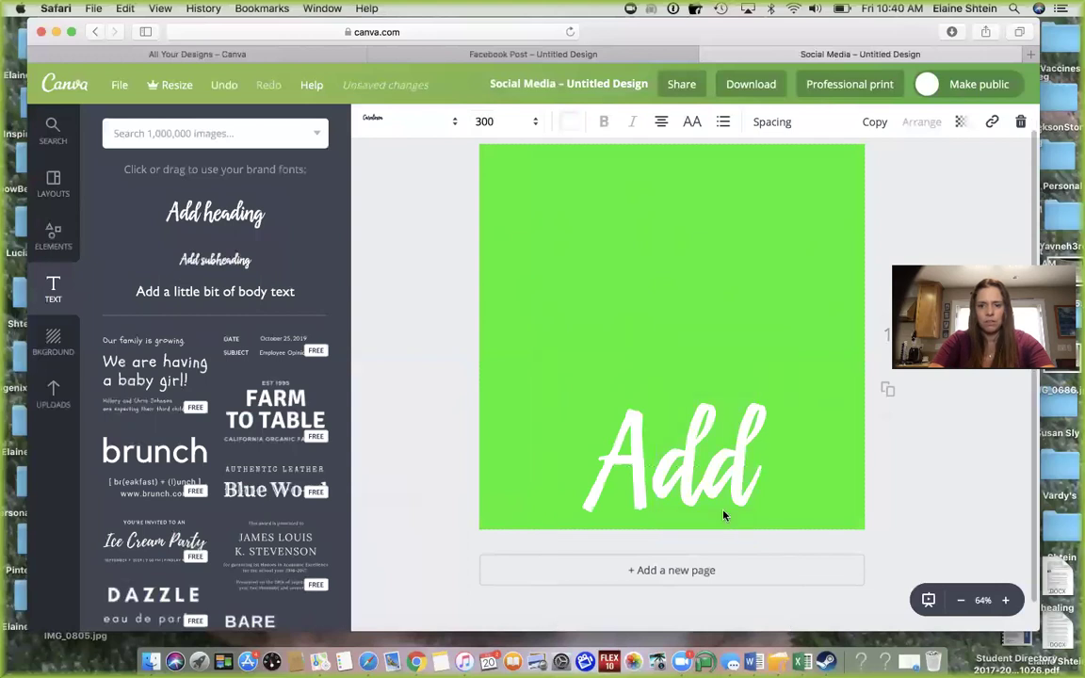
# Move the huge heading up the page and retype it as 50K.
pyautogui.moveTo(723, 407); pyautogui.dragTo(711, 369)
pyautogui.moveTo(718, 244); pyautogui.dragTo(691, 237)
pyautogui.doubleClick(711, 391)
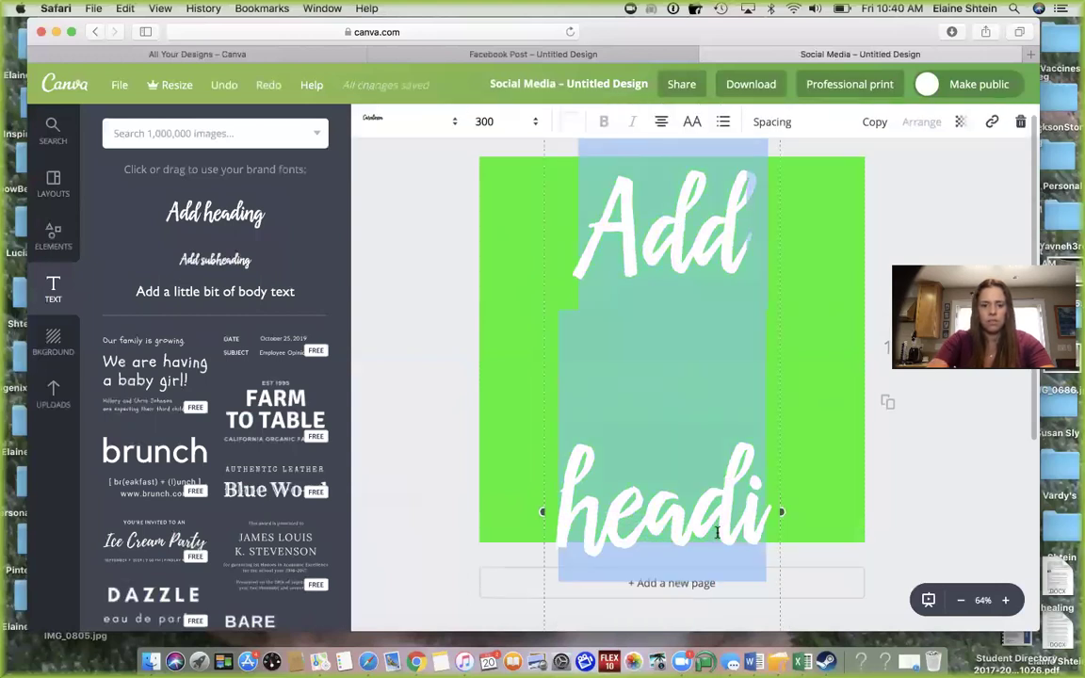
pyautogui.write('50')
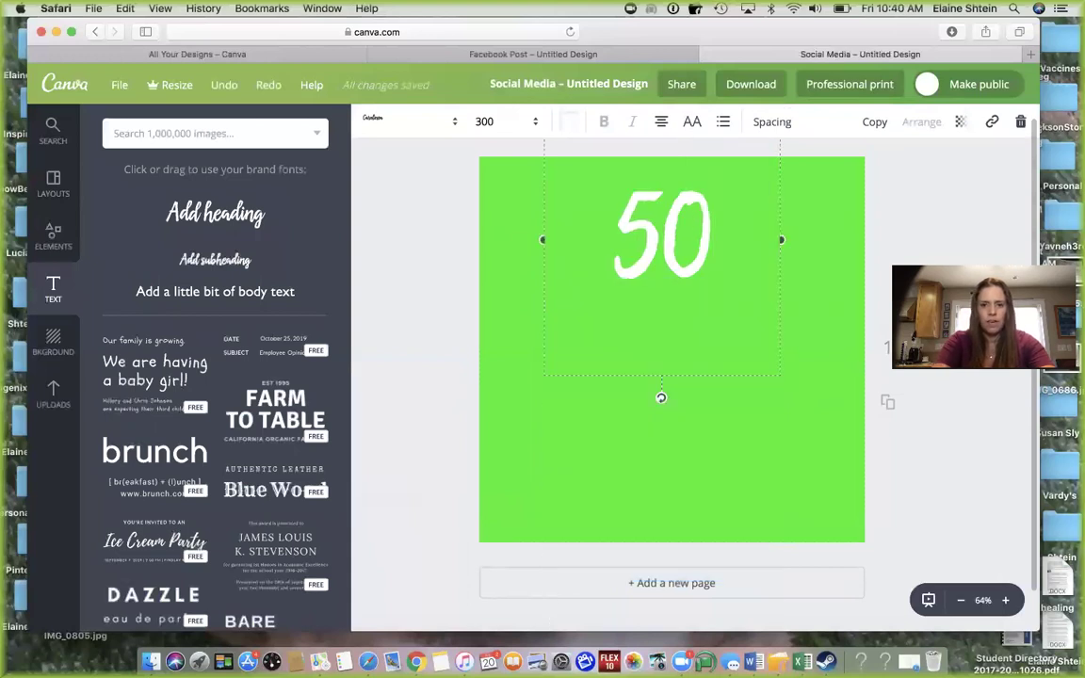
pyautogui.write('K')
pyautogui.hotkey('shift', 'Left')
pyautogui.hotkey('shift', 'Left')
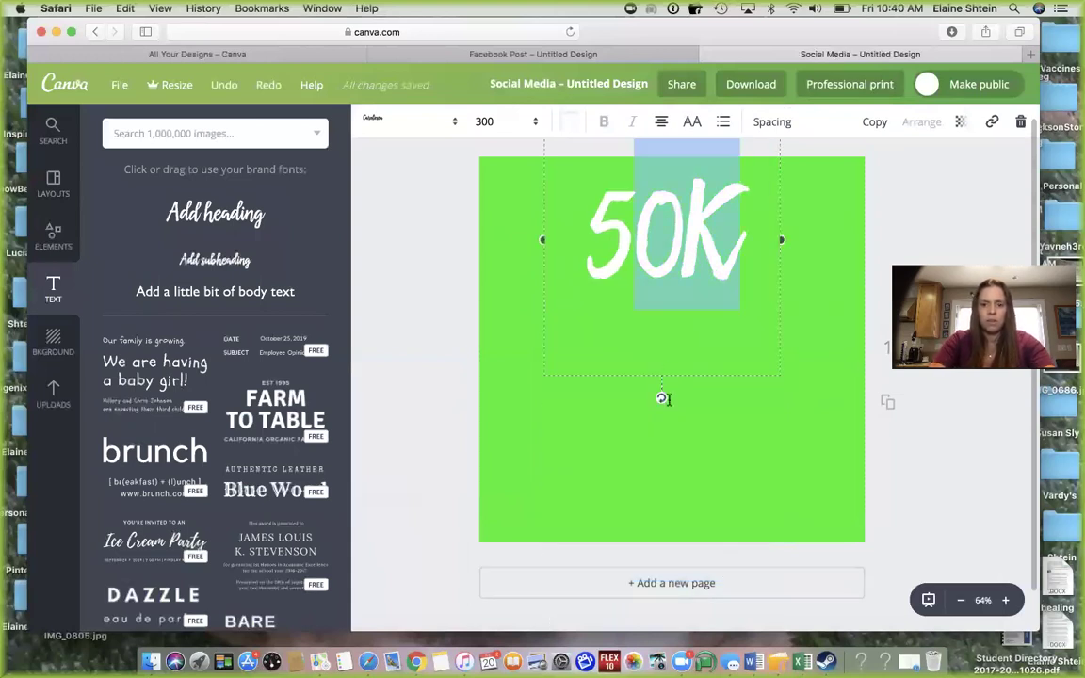
# Centre the 50K text on the page, select it and browse the font list.
pyautogui.moveTo(664, 393); pyautogui.dragTo(667, 496)
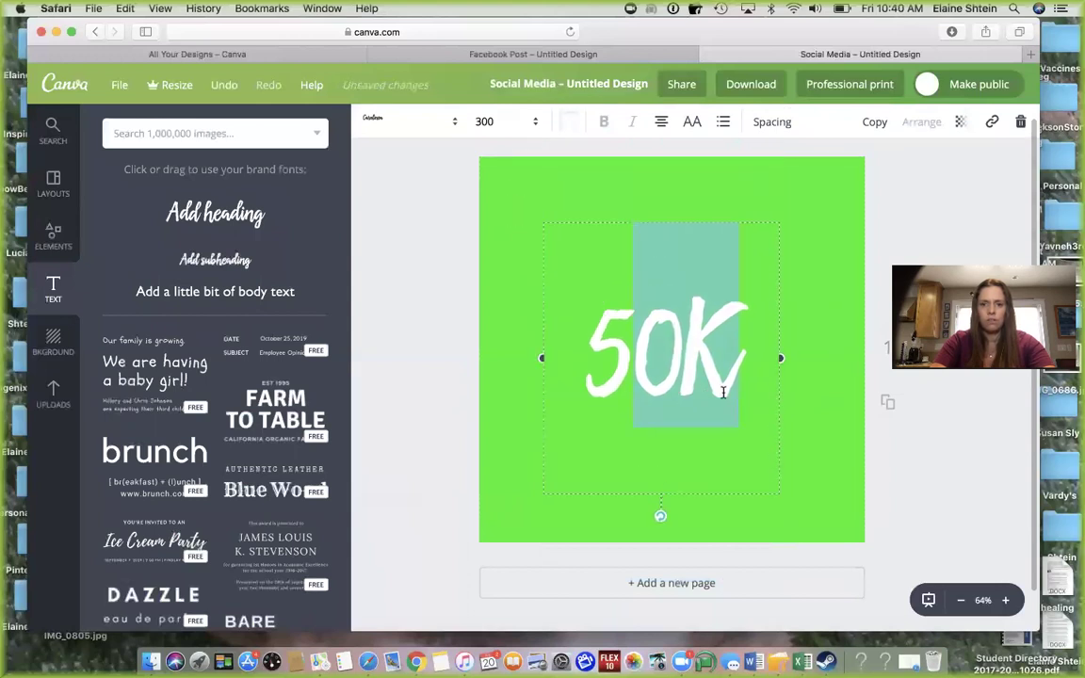
pyautogui.moveTo(740, 381); pyautogui.dragTo(588, 389)
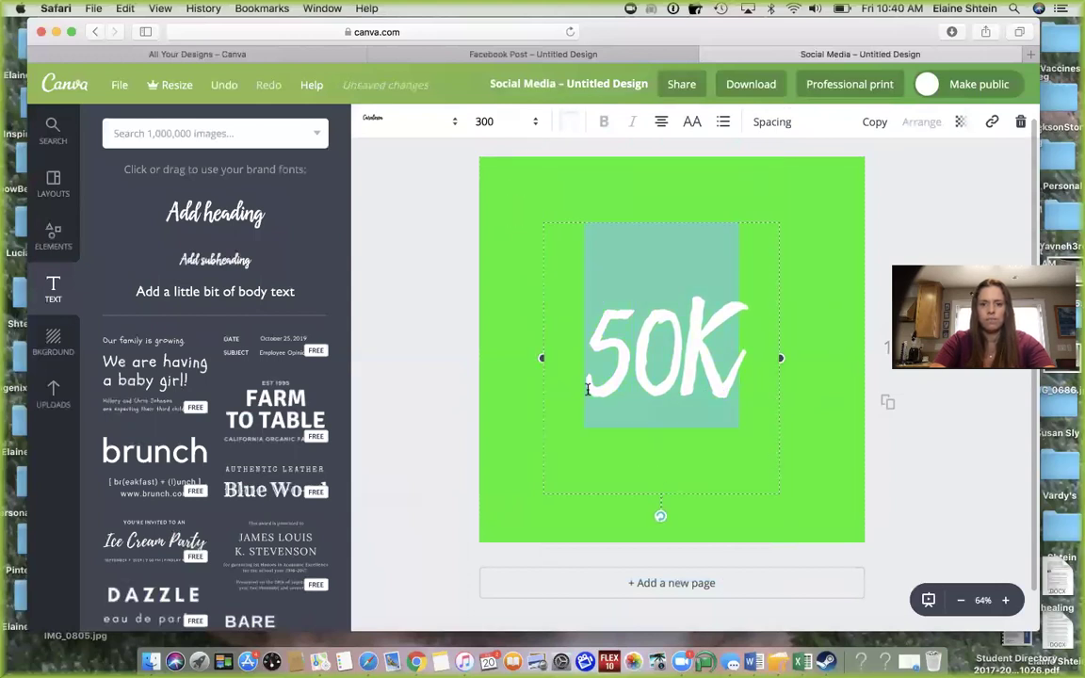
pyautogui.click(459, 127)
pyautogui.scroll(-3, 451, 310)
pyautogui.scroll(-10, 452, 309)
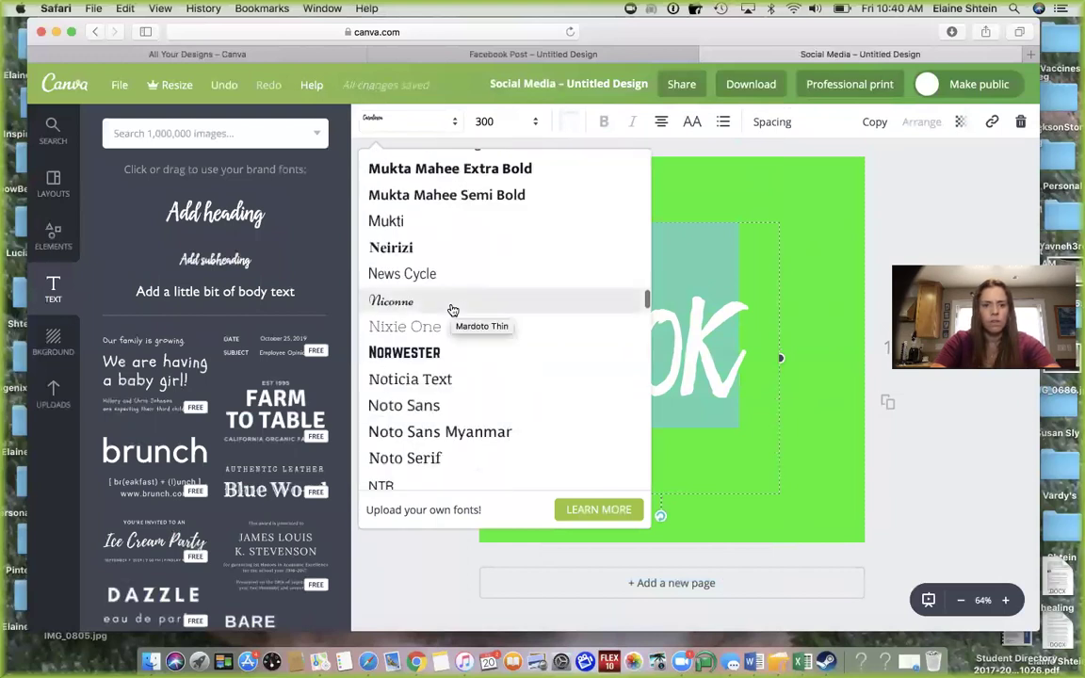
# Try Open Sans Extra Bold on 50K, then switch it to Ramabhadra.
pyautogui.scroll(-7, 452, 310)
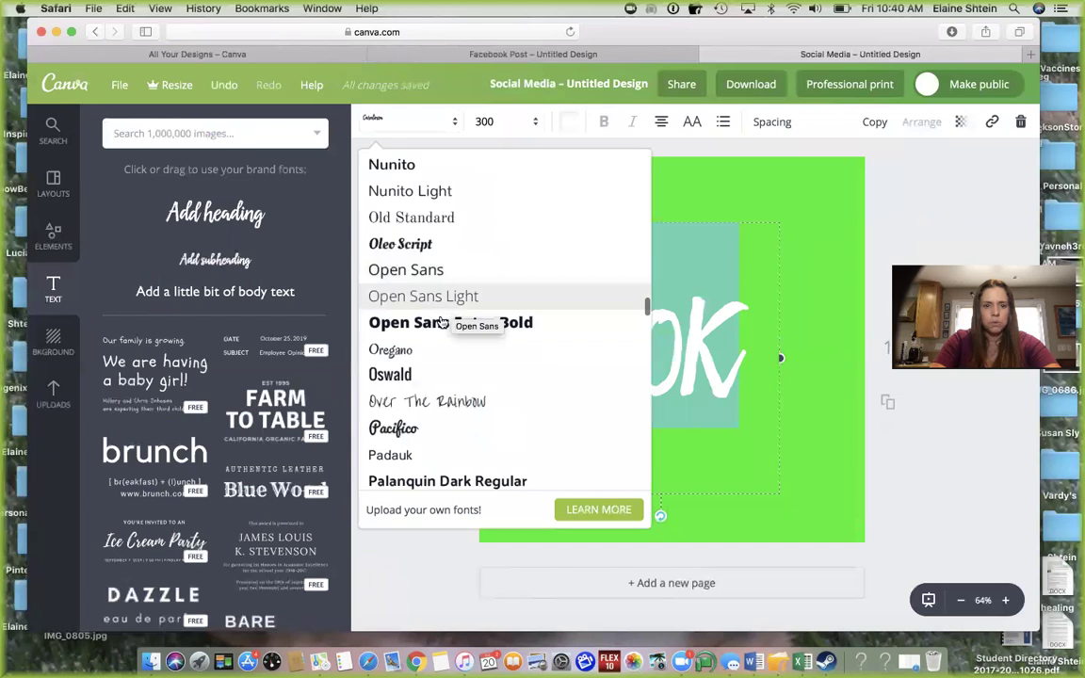
pyautogui.click(442, 323)
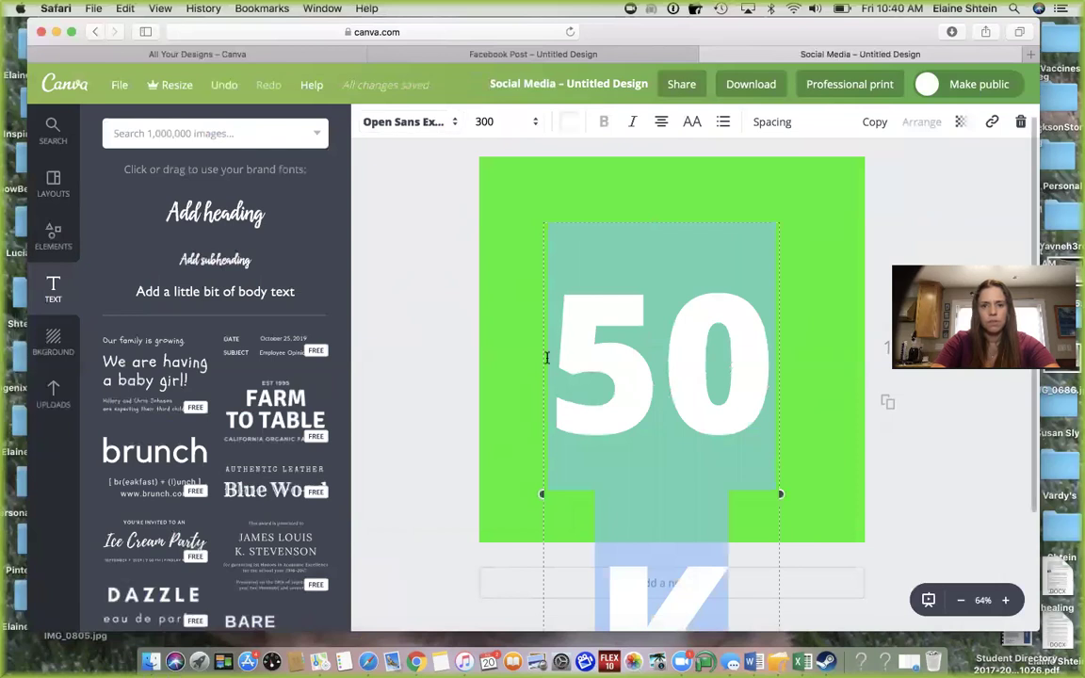
pyautogui.click(438, 126)
pyautogui.scroll(-6, 404, 418)
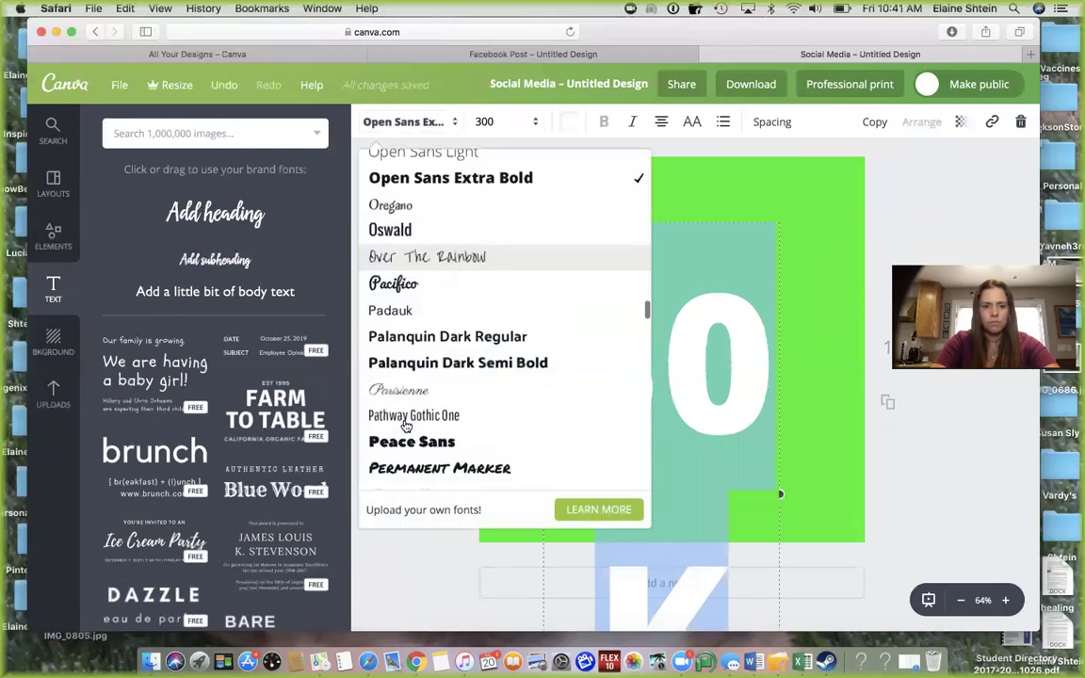
pyautogui.scroll(-4, 404, 426)
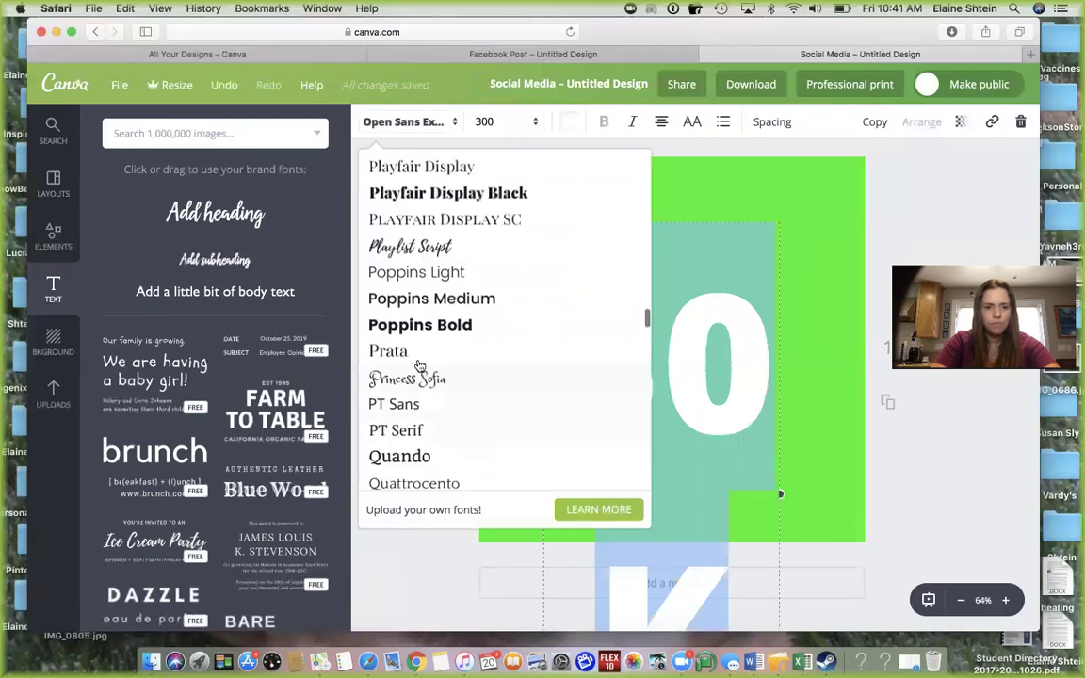
pyautogui.scroll(-5, 432, 337)
pyautogui.scroll(-3, 432, 337)
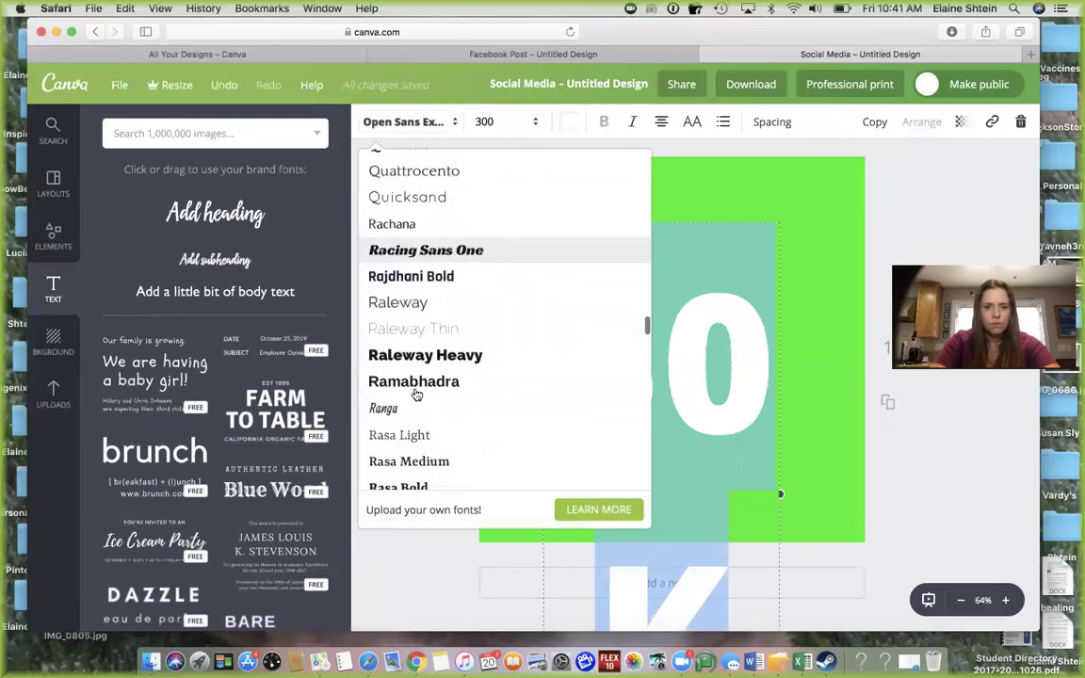
pyautogui.click(414, 384)
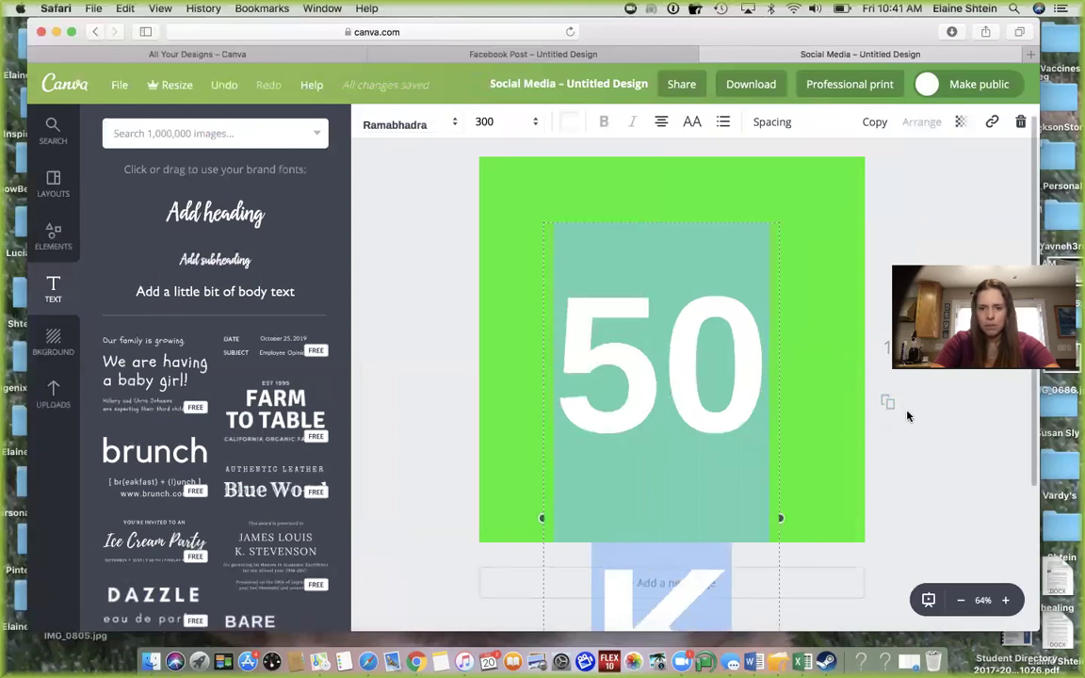
# Set 50K to size 280, widen its box to one line and fit it on the page.
pyautogui.click(498, 121)
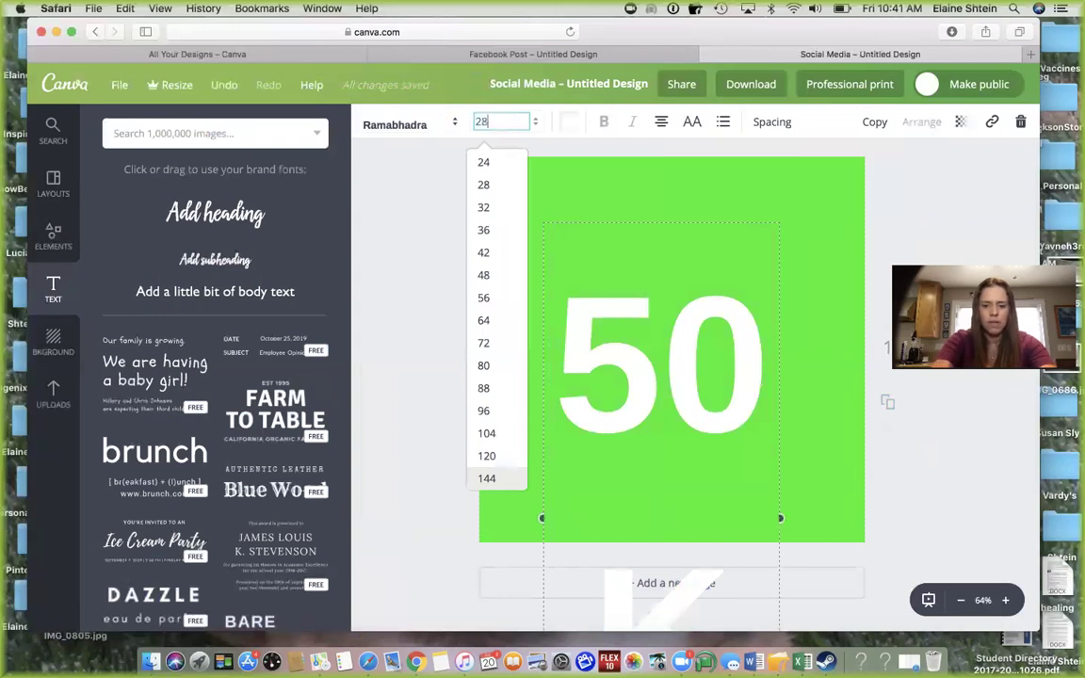
pyautogui.press('Return')
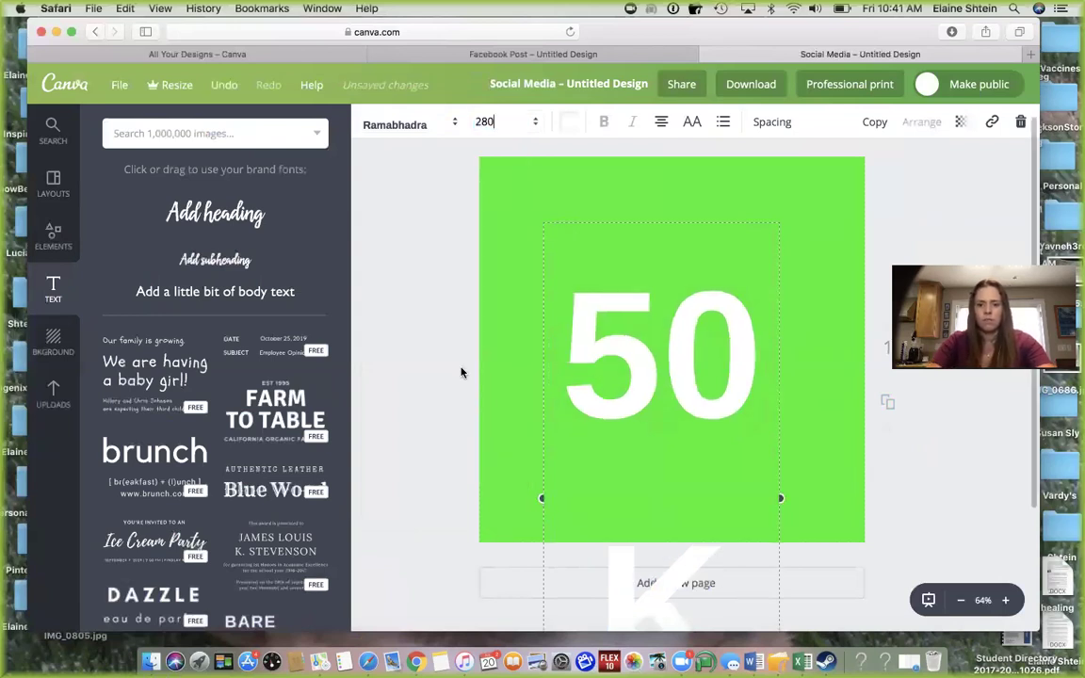
pyautogui.moveTo(540, 499); pyautogui.dragTo(429, 467)
pyautogui.moveTo(742, 376); pyautogui.dragTo(749, 370)
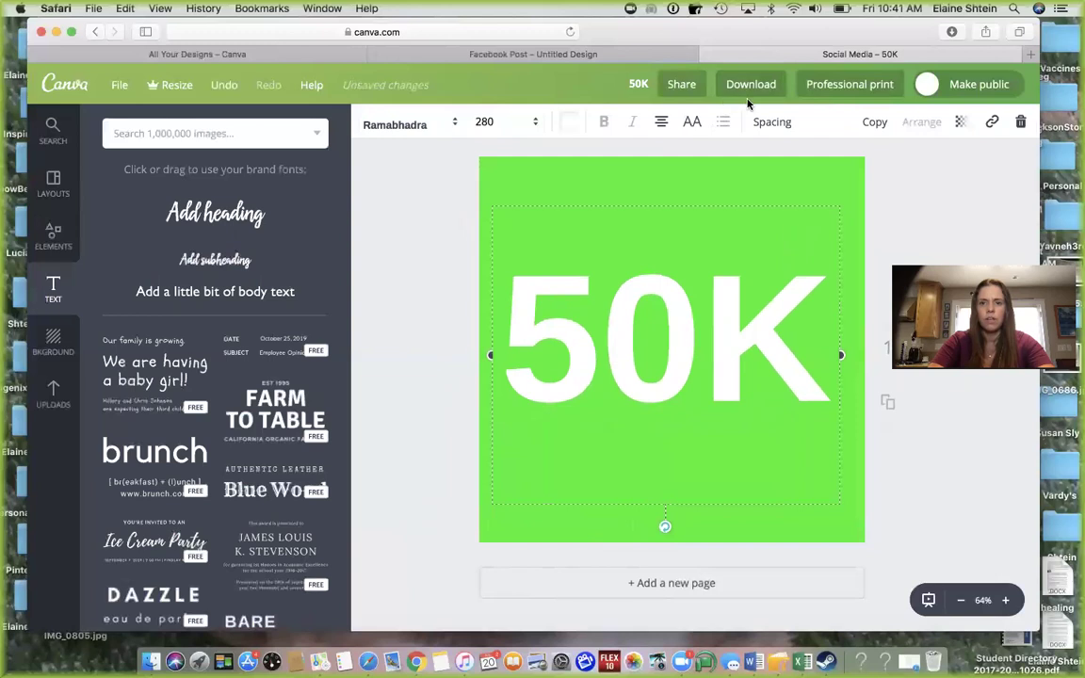
pyautogui.click(894, 201)
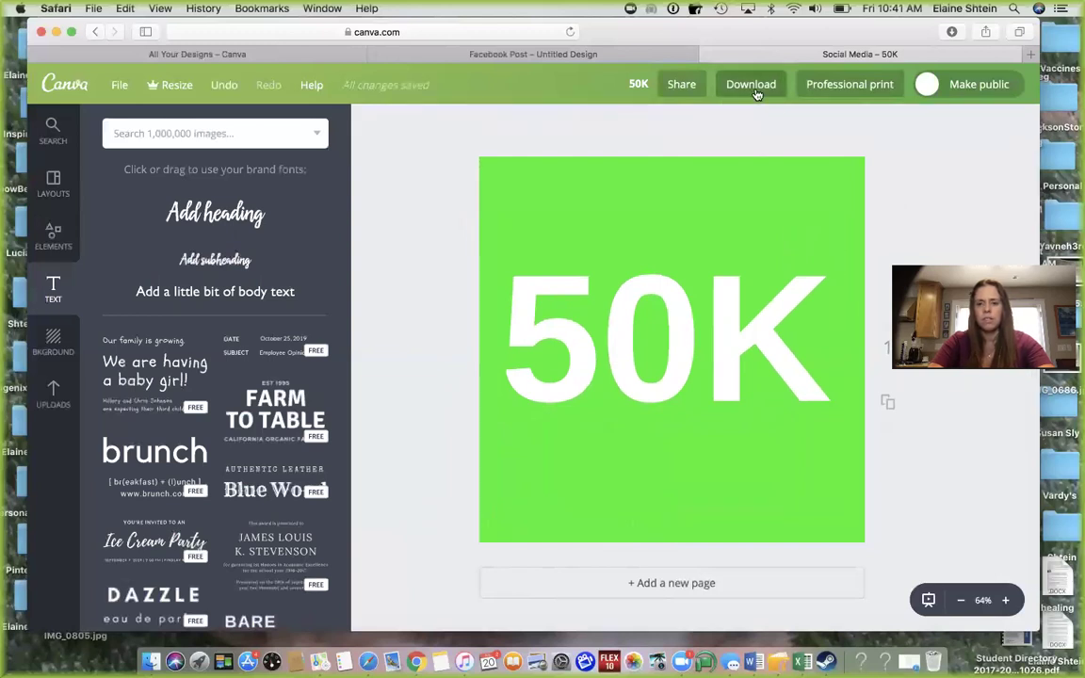
# Export the 50K design as a PNG (Recommended) file.
pyautogui.click(752, 85)
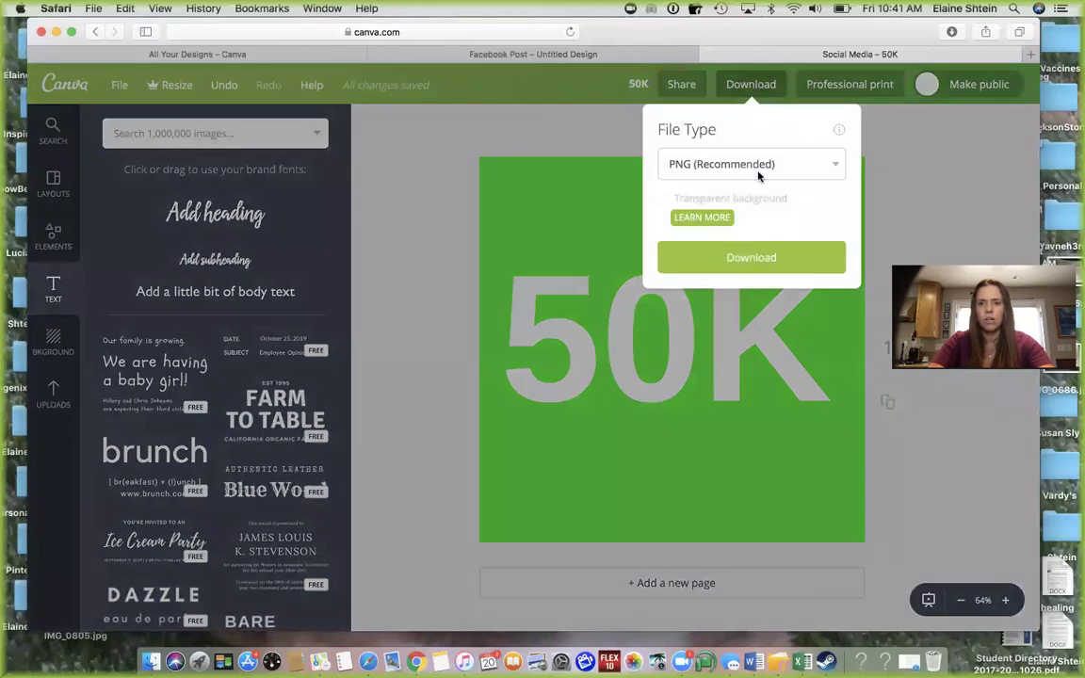
pyautogui.click(762, 261)
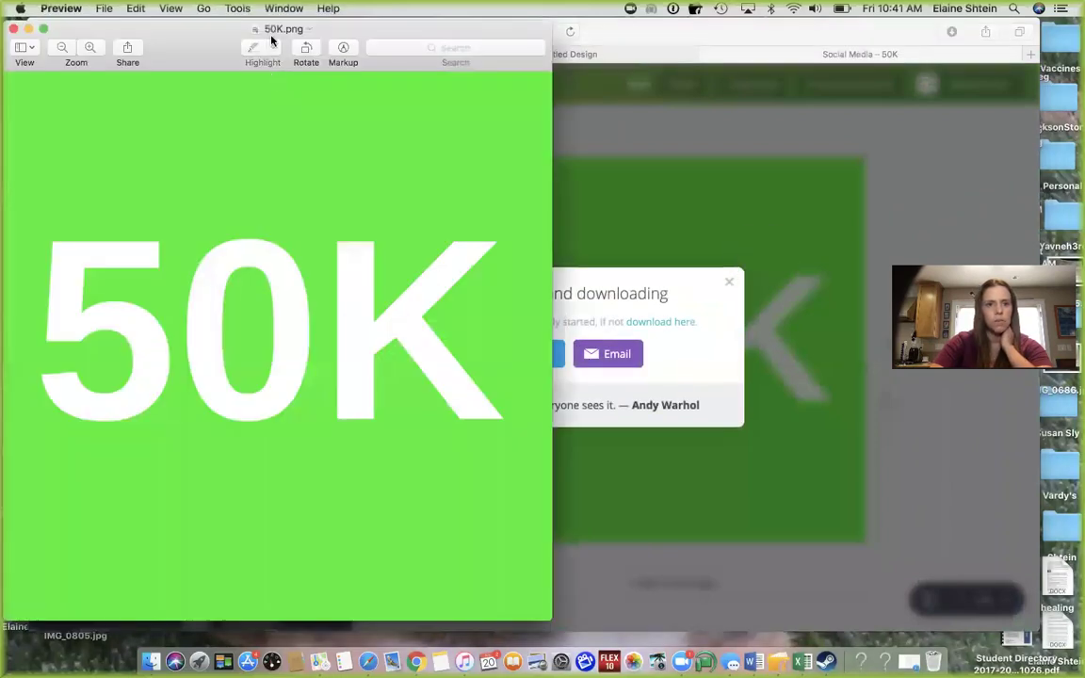
# Move 50K.png to Desktop — iCloud, close Preview and dismiss Canva's download notice.
pyautogui.click(277, 29)
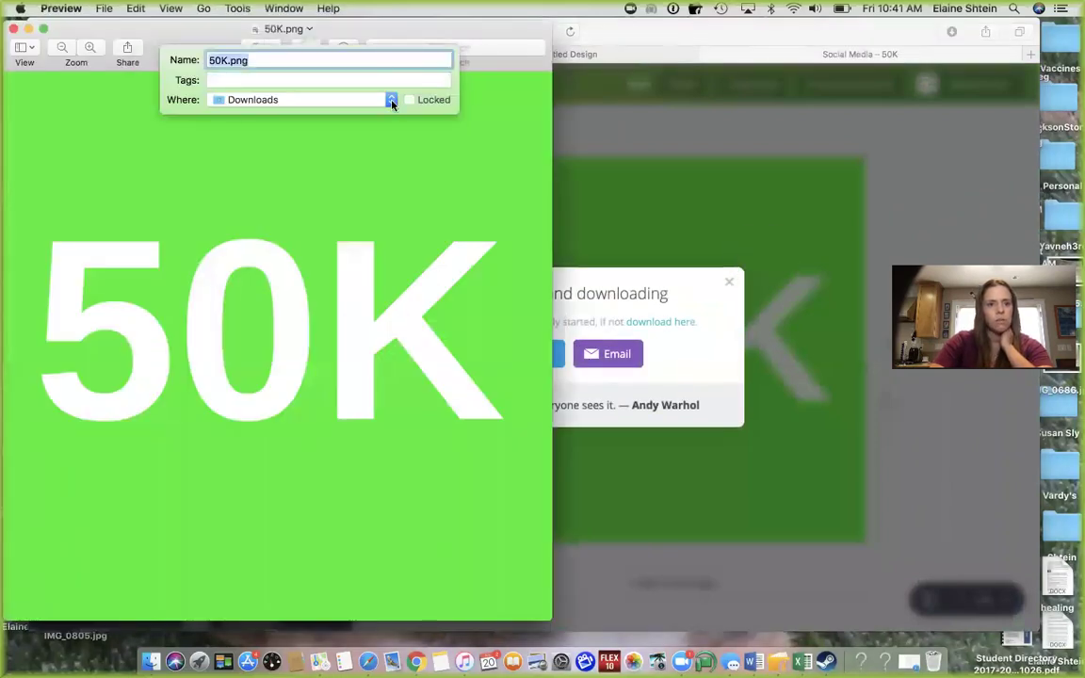
pyautogui.click(391, 99)
pyautogui.click(352, 266)
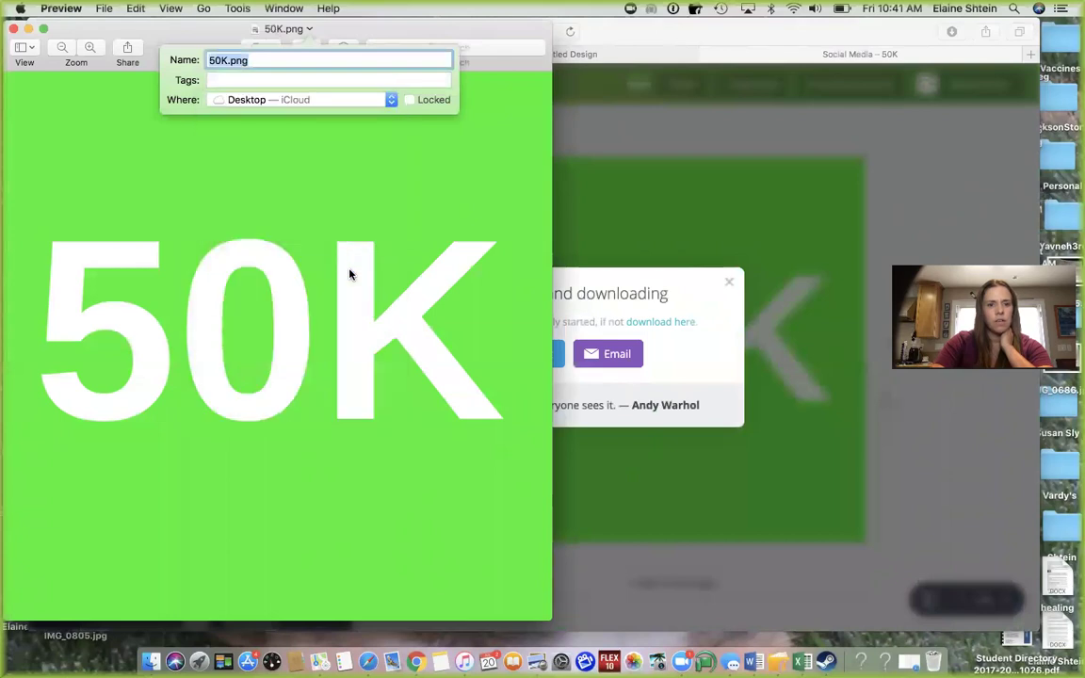
pyautogui.press('Return')
pyautogui.click(13, 29)
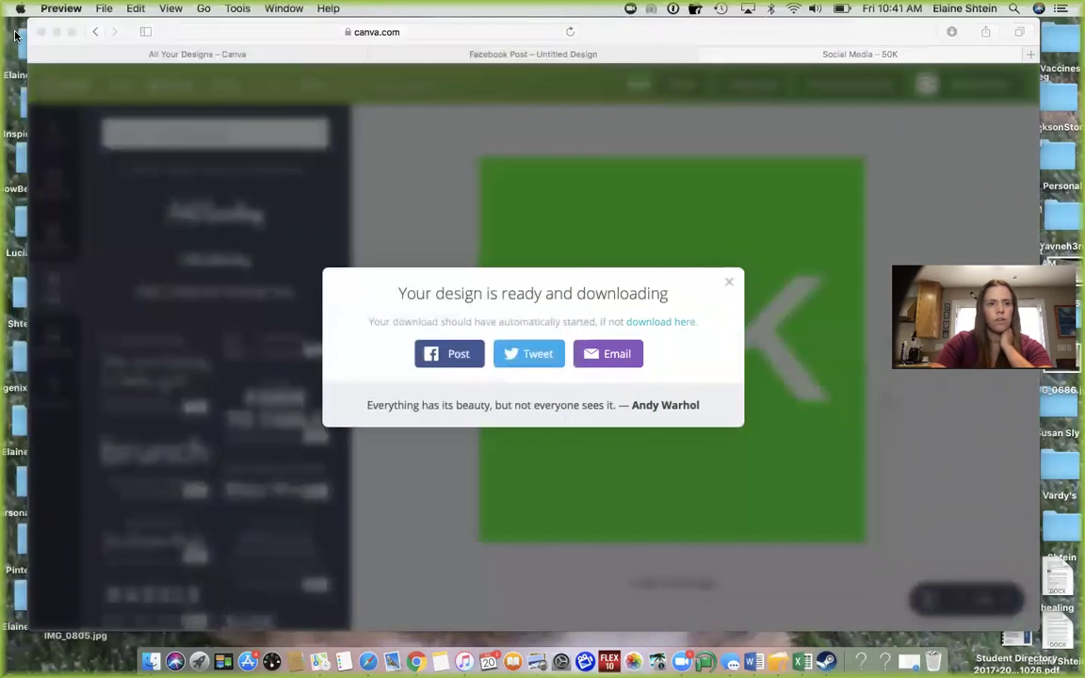
pyautogui.click(571, 59)
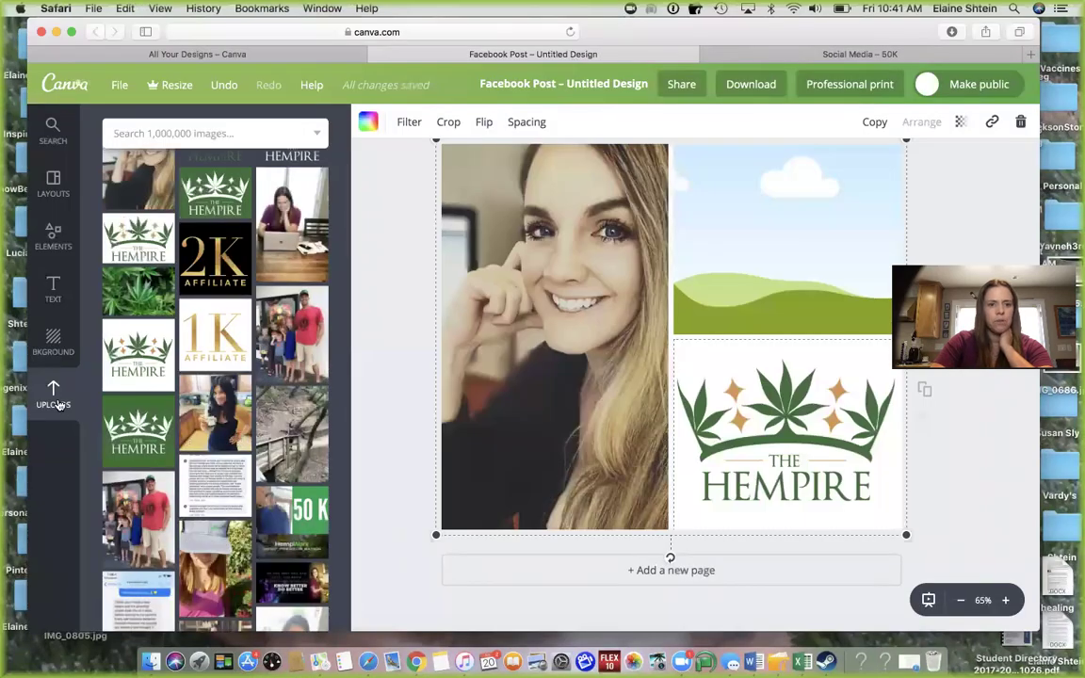
# Put the 50K image file on the desktop and upload it to Canva's Uploads.
pyautogui.moveTo(705, 35); pyautogui.dragTo(462, 485)
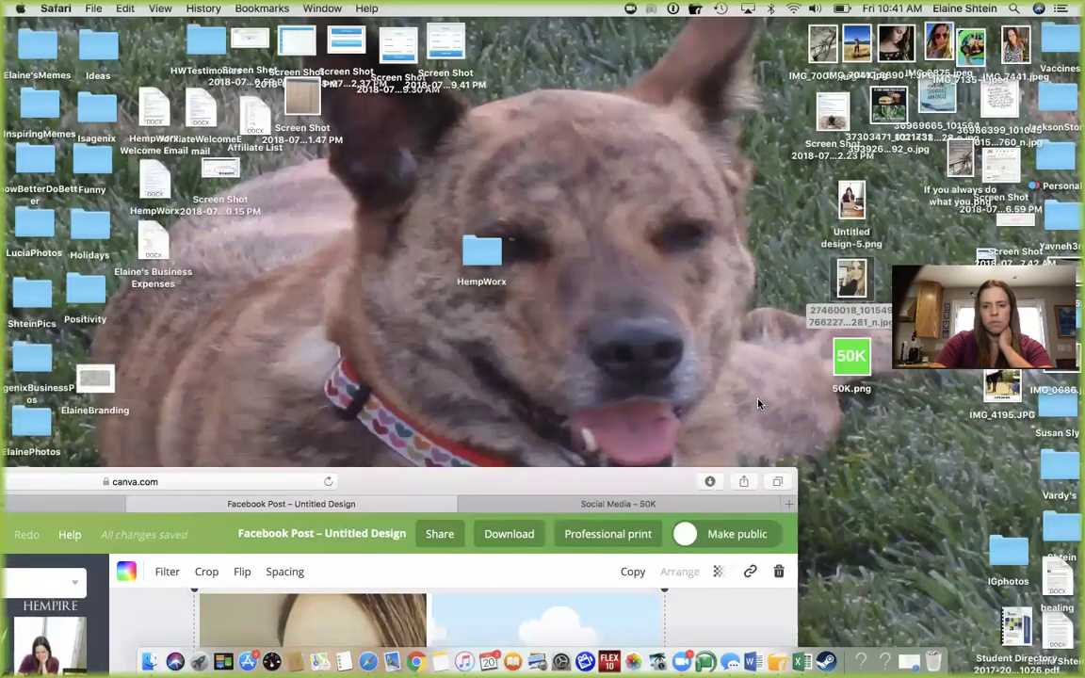
pyautogui.moveTo(866, 365); pyautogui.dragTo(581, 171)
pyautogui.moveTo(574, 482); pyautogui.dragTo(786, 30)
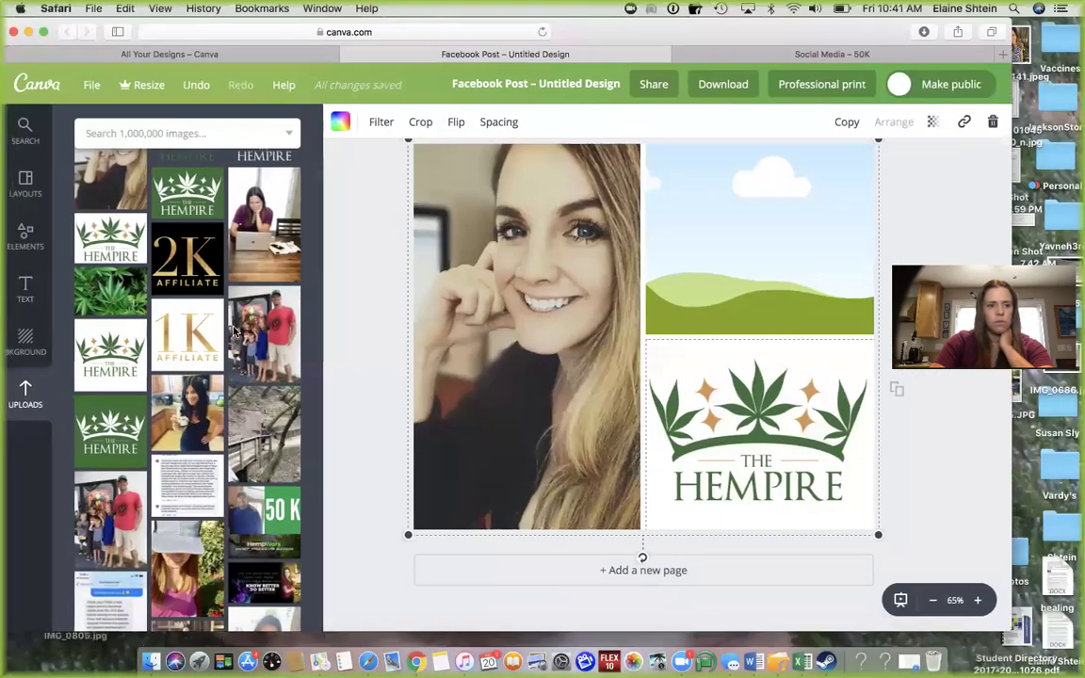
pyautogui.click(26, 398)
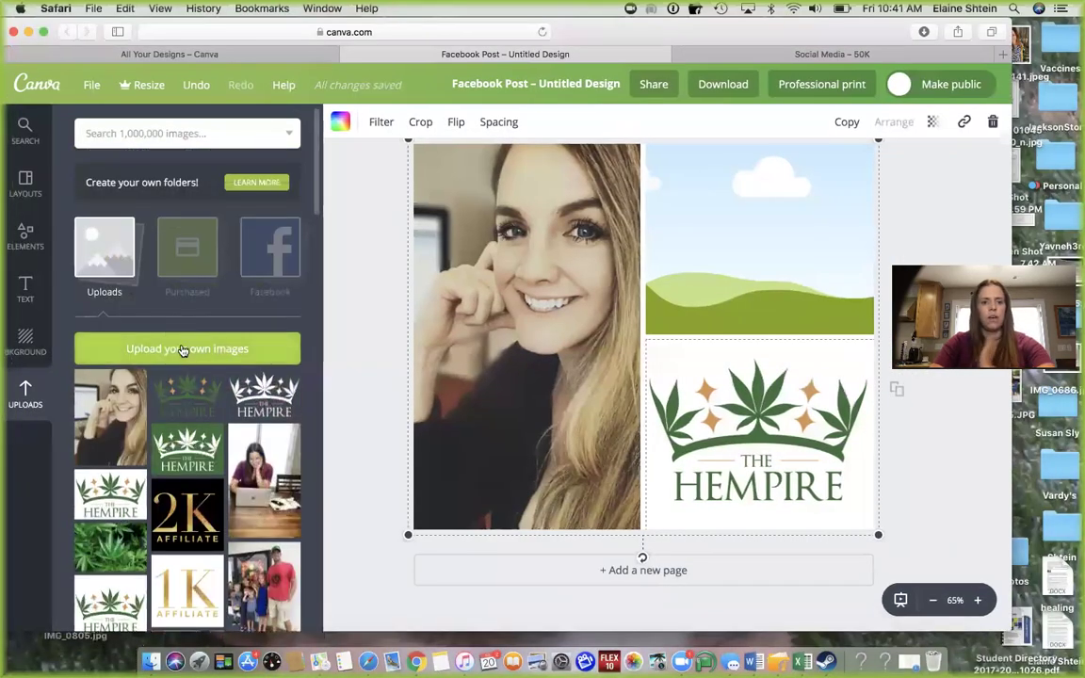
pyautogui.click(183, 350)
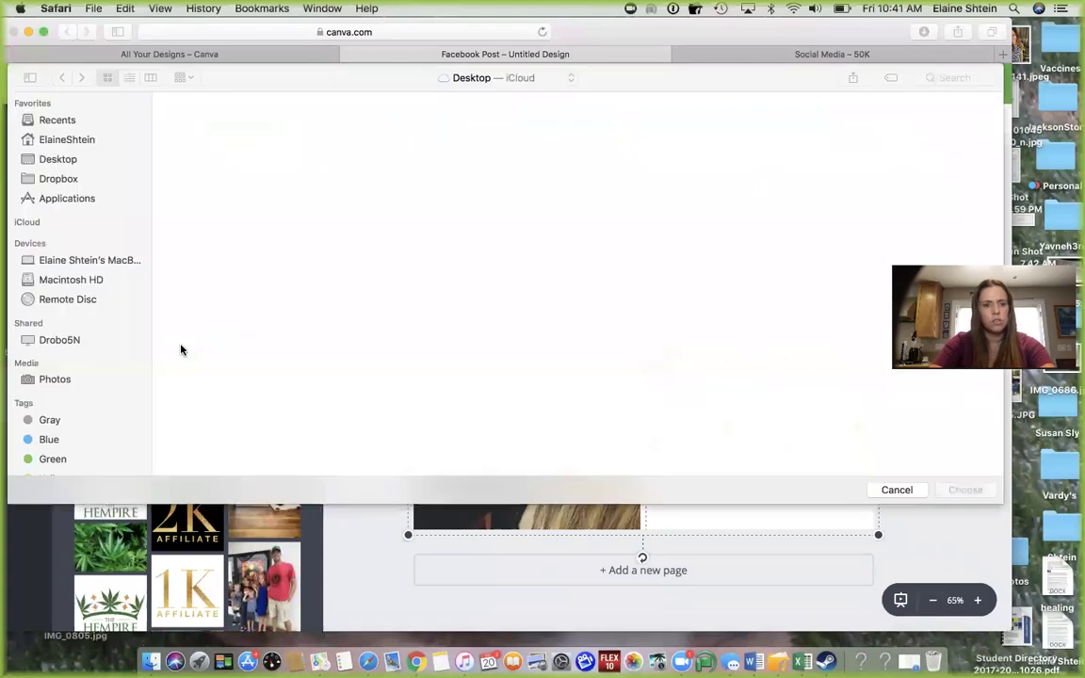
pyautogui.doubleClick(179, 118)
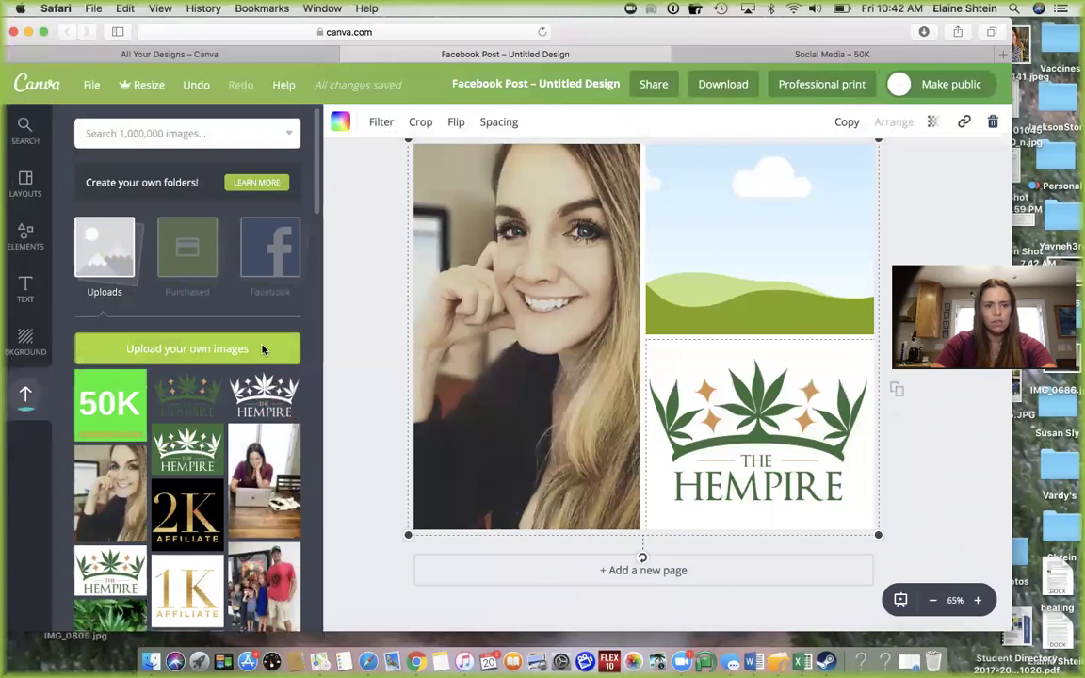
# Drop the 50K image onto the grid twice, undoing each placement.
pyautogui.moveTo(108, 403); pyautogui.dragTo(424, 294)
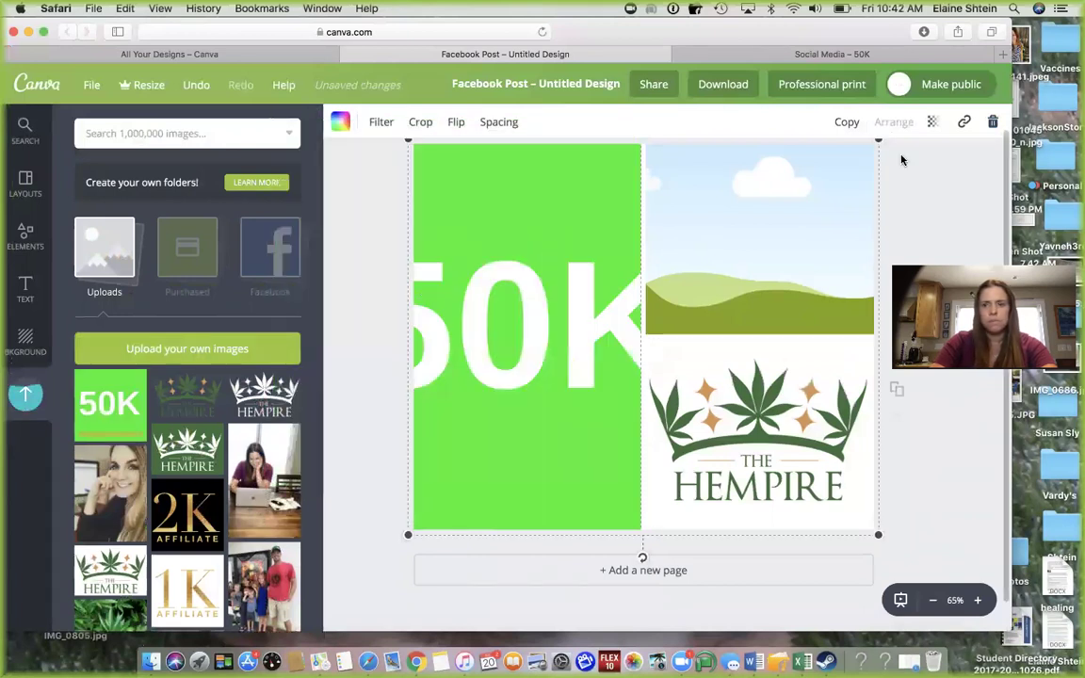
pyautogui.click(193, 86)
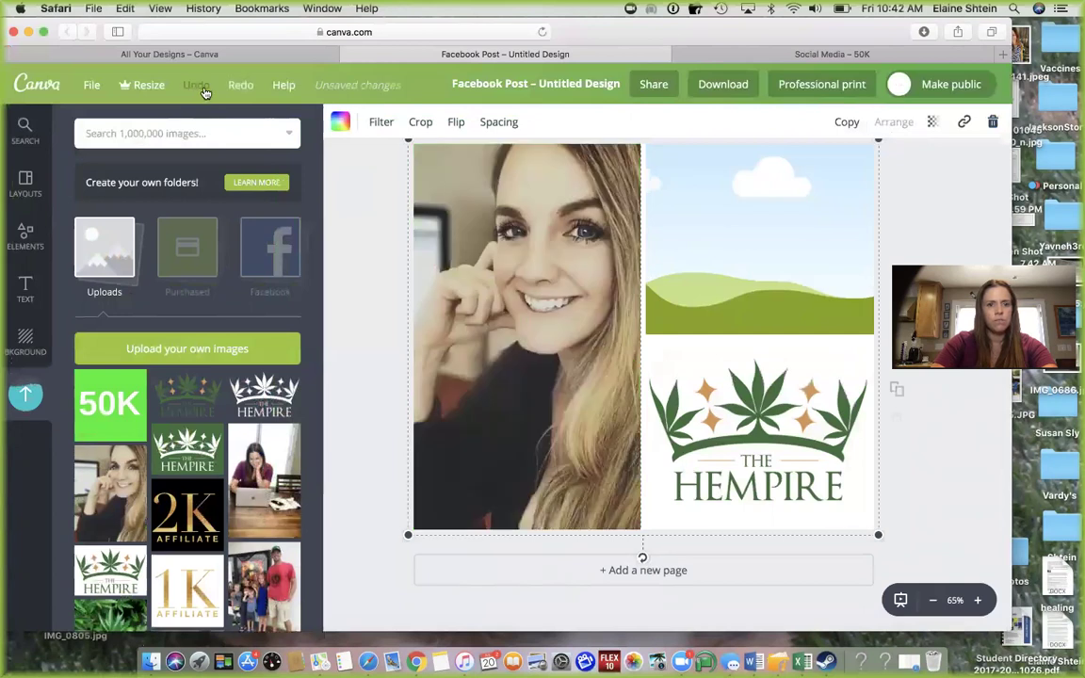
pyautogui.moveTo(117, 377); pyautogui.dragTo(466, 337)
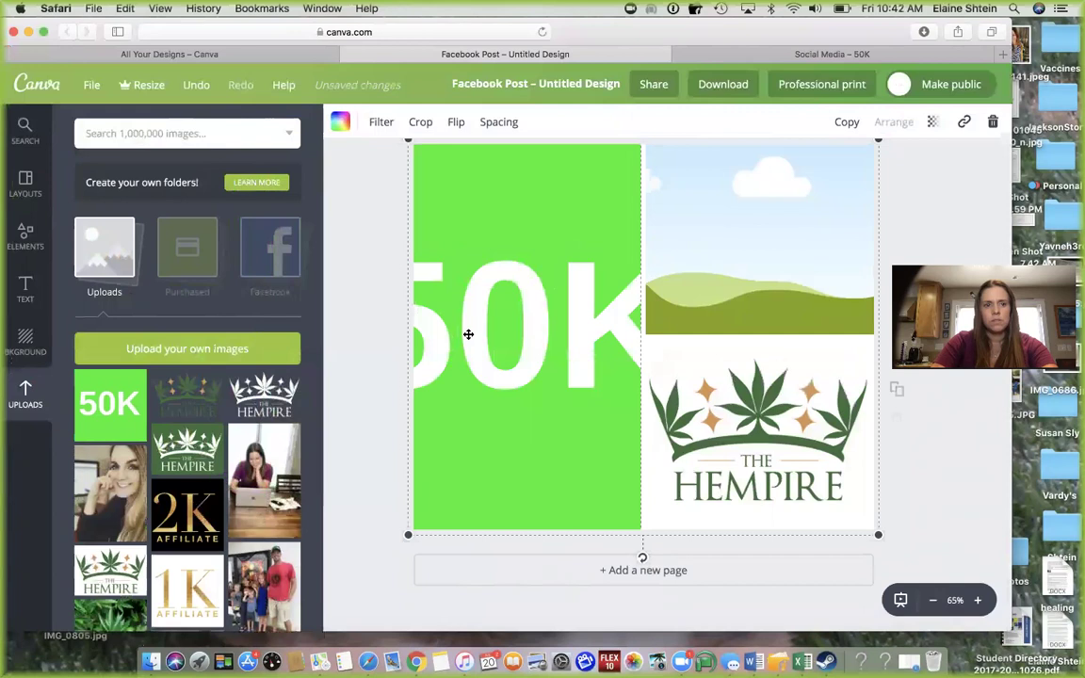
pyautogui.click(196, 84)
# Place the 50K image in the top-right frame and adjust the grid Spacing slider.
pyautogui.moveTo(93, 406); pyautogui.dragTo(659, 243)
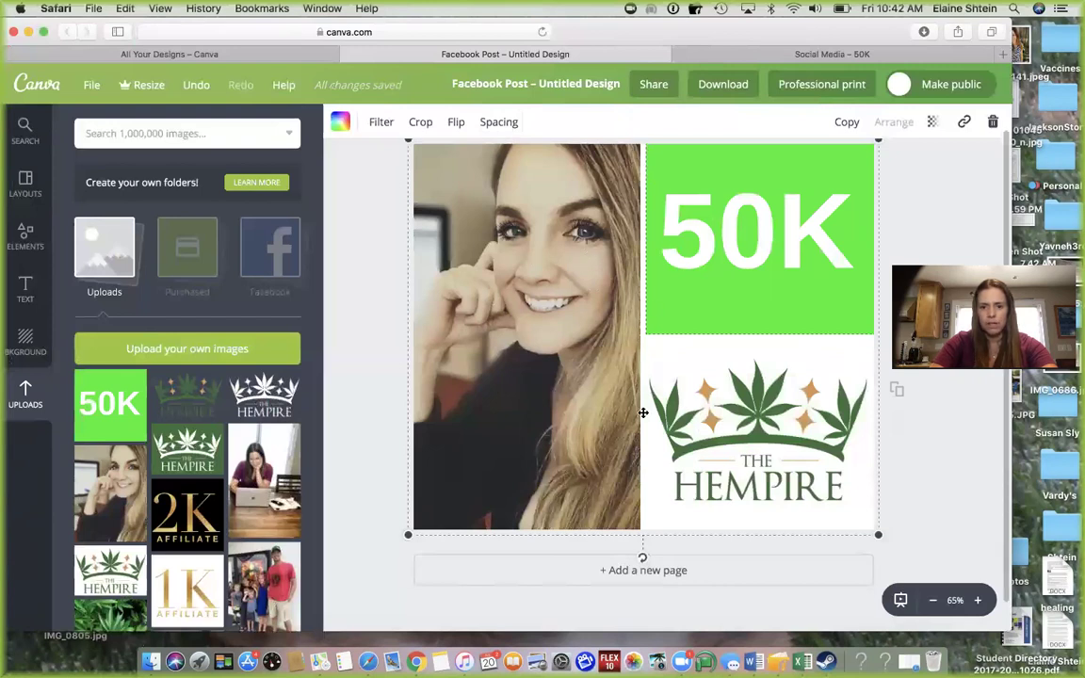
pyautogui.click(497, 125)
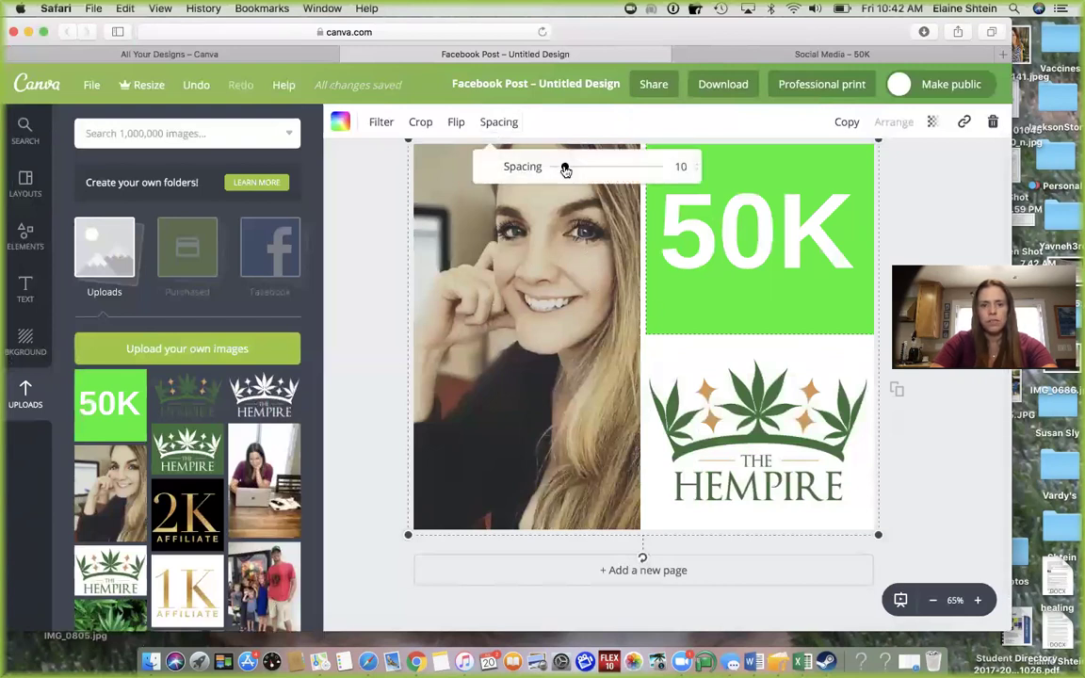
pyautogui.moveTo(563, 166); pyautogui.dragTo(539, 168)
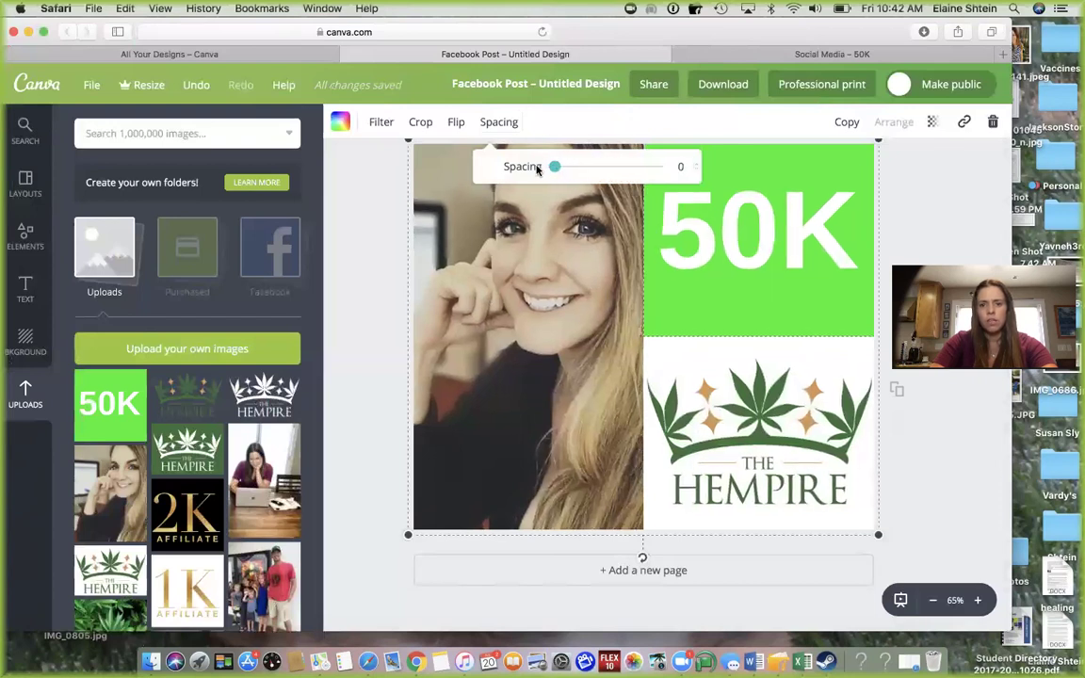
pyautogui.click(633, 167)
pyautogui.moveTo(670, 167); pyautogui.dragTo(530, 177)
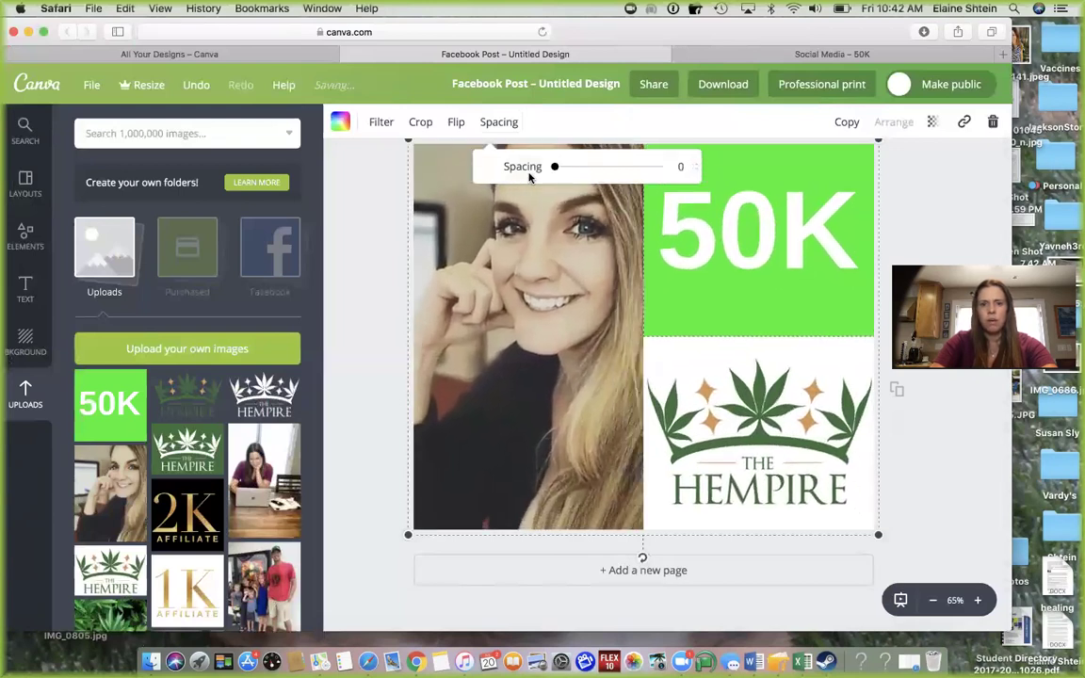
# Open Filters for the 50K image and try DRAMA and NORDIC while browsing.
pyautogui.click(381, 122)
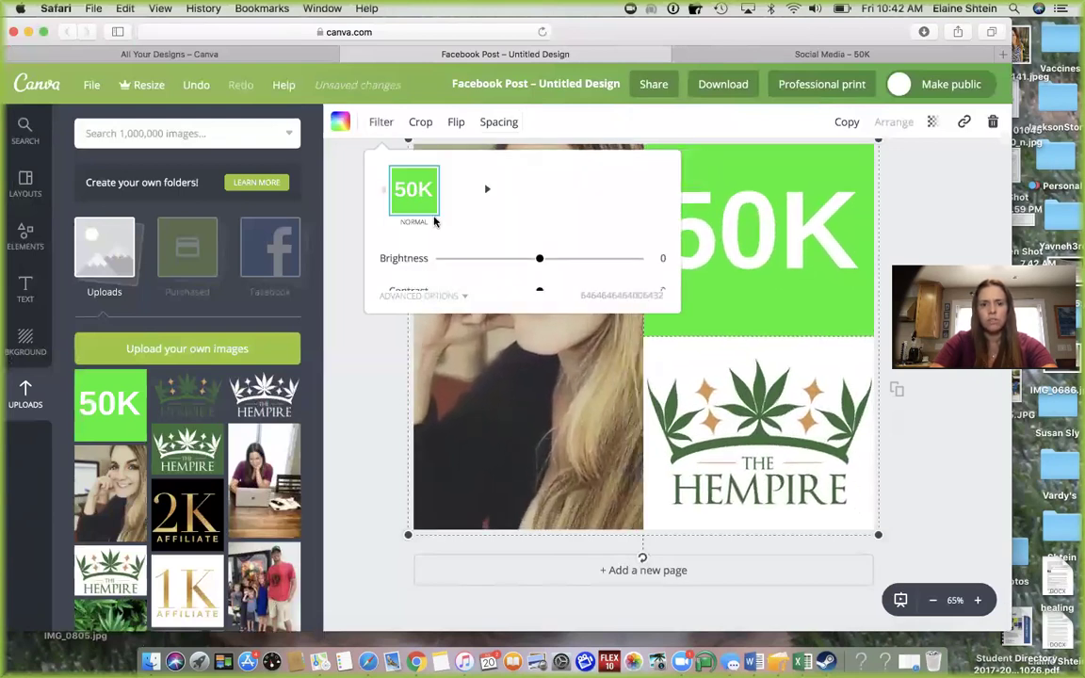
pyautogui.click(350, 372)
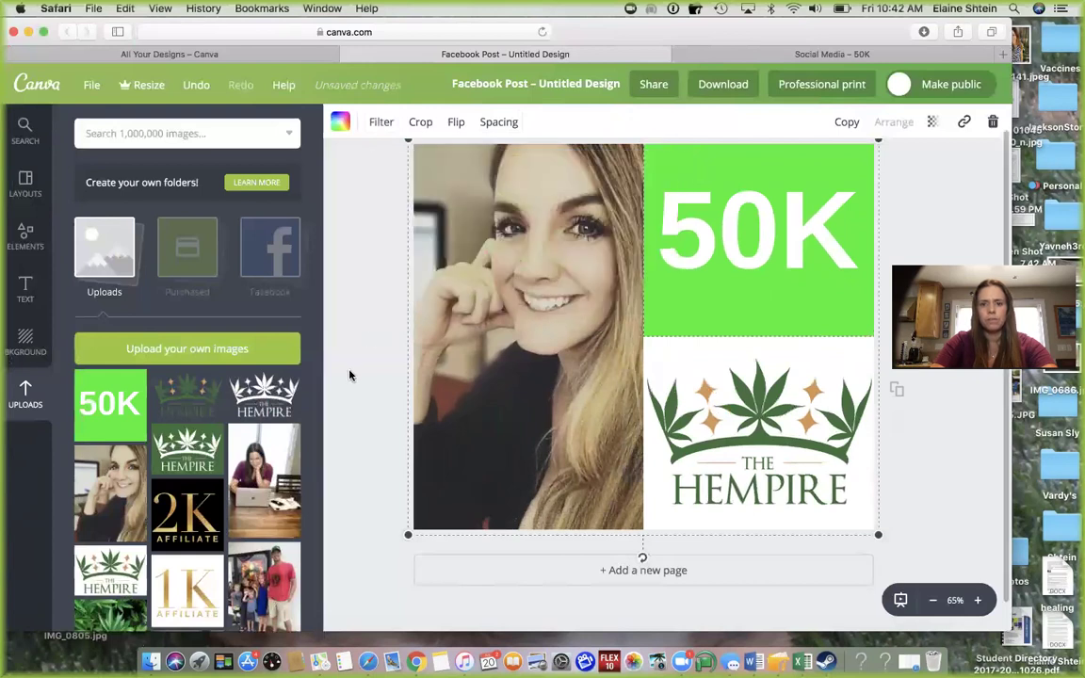
pyautogui.click(486, 212)
pyautogui.click(384, 124)
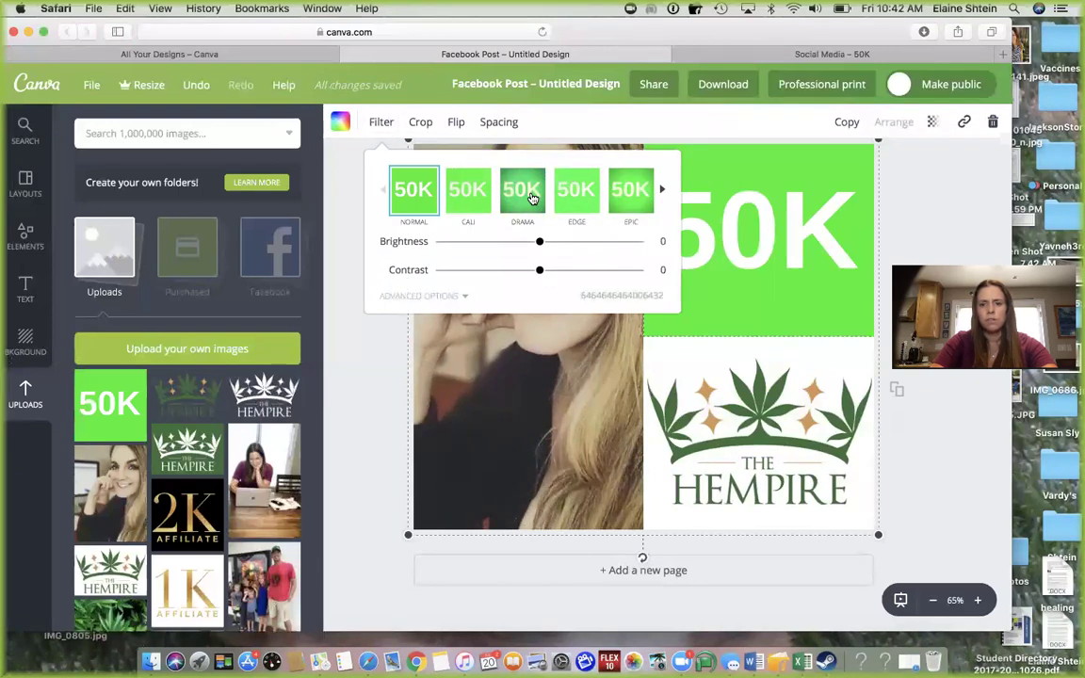
pyautogui.click(532, 198)
pyautogui.click(533, 196)
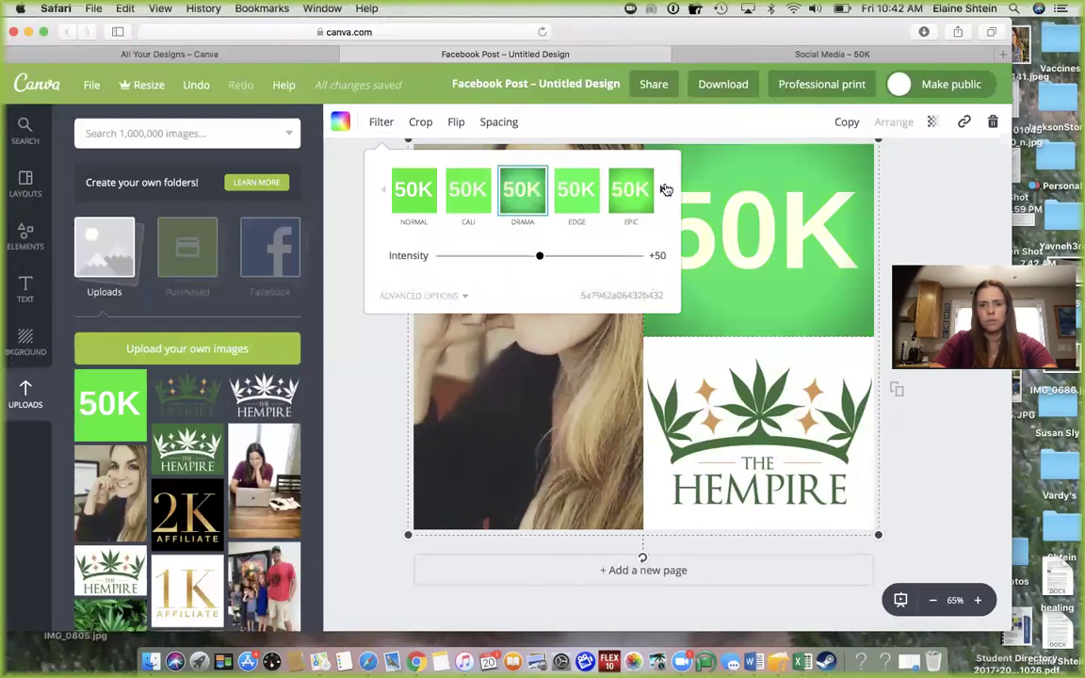
pyautogui.click(663, 190)
pyautogui.click(664, 193)
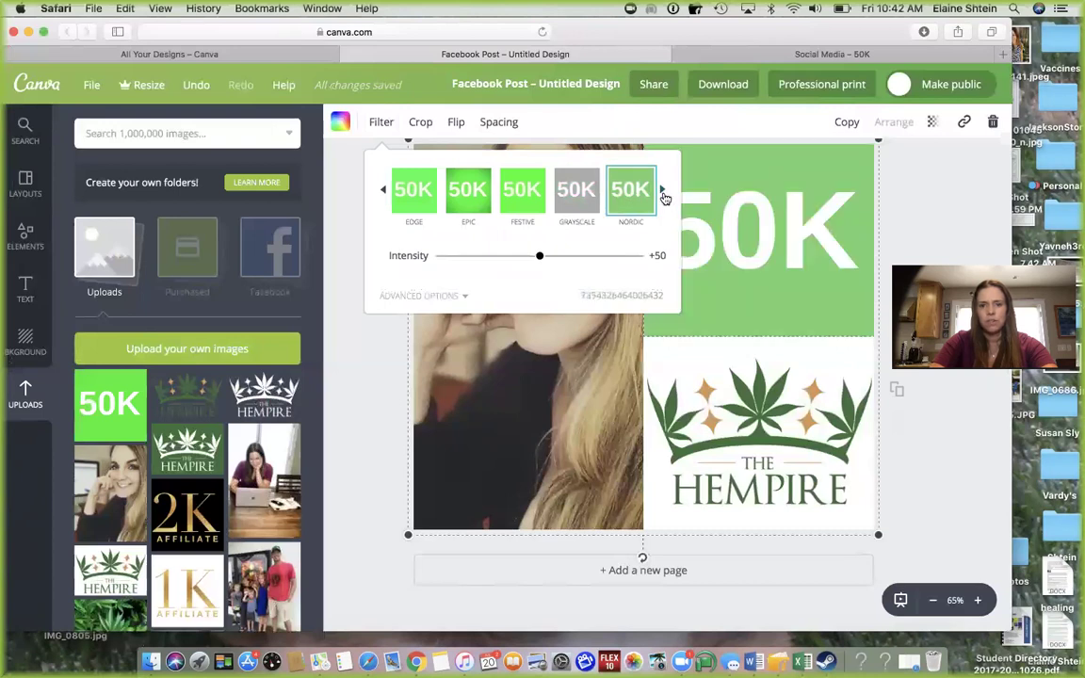
pyautogui.click(663, 191)
pyautogui.click(663, 190)
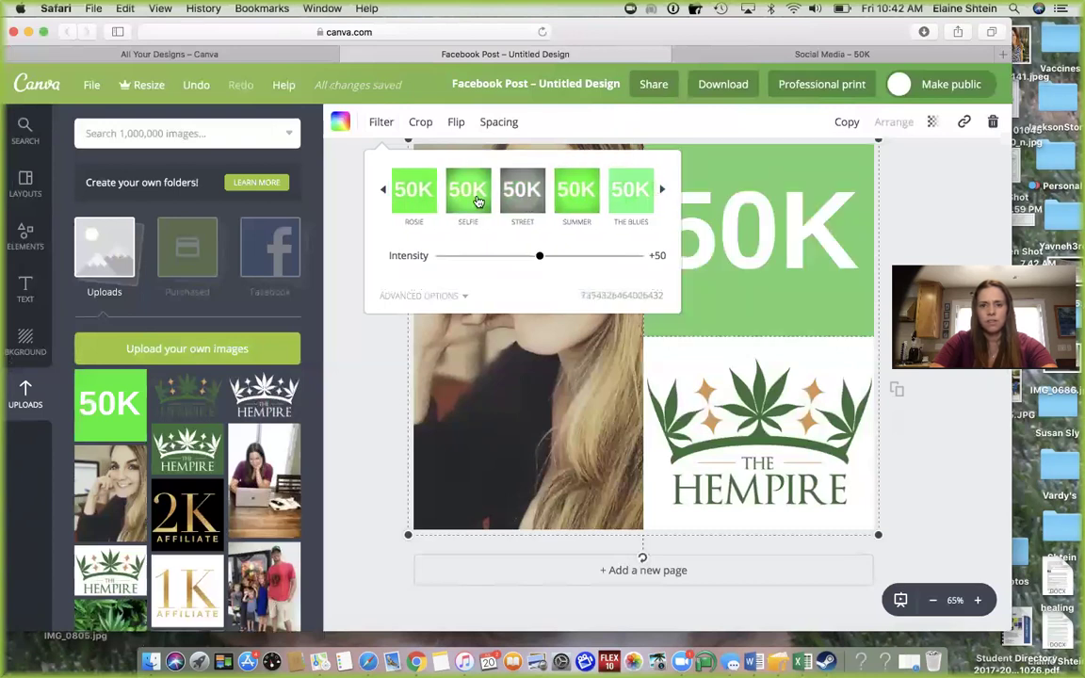
# Apply the SELFIE filter to the 50K image at about +51 intensity.
pyautogui.click(463, 199)
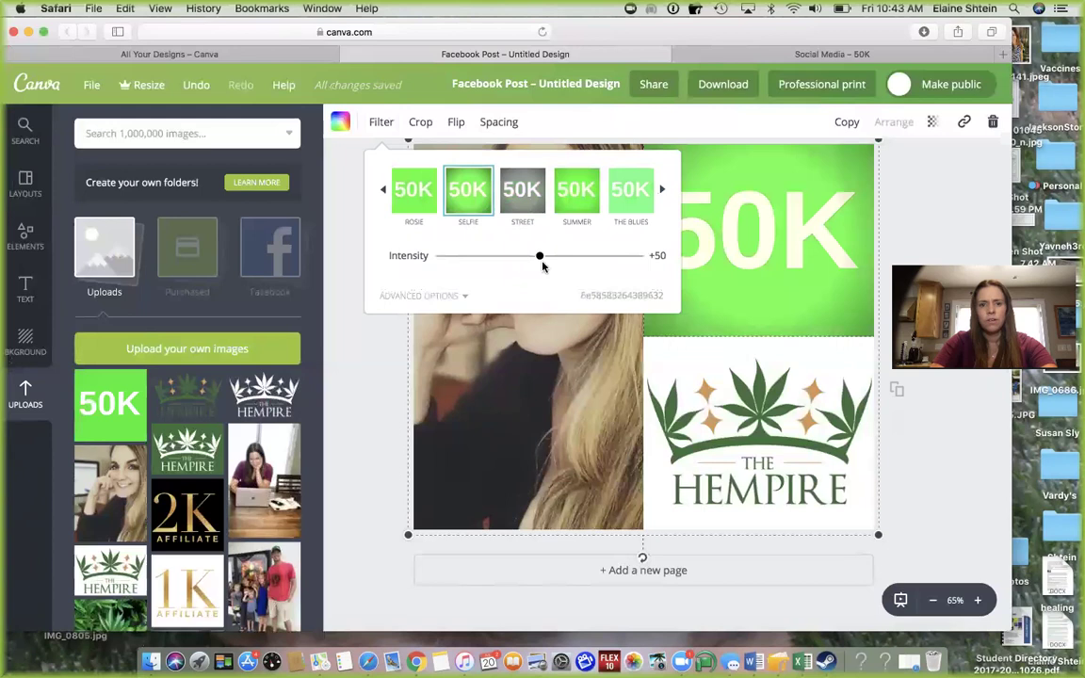
pyautogui.moveTo(472, 256); pyautogui.dragTo(622, 254)
pyautogui.click(539, 251)
pyautogui.moveTo(541, 249); pyautogui.dragTo(544, 251)
pyautogui.click(662, 194)
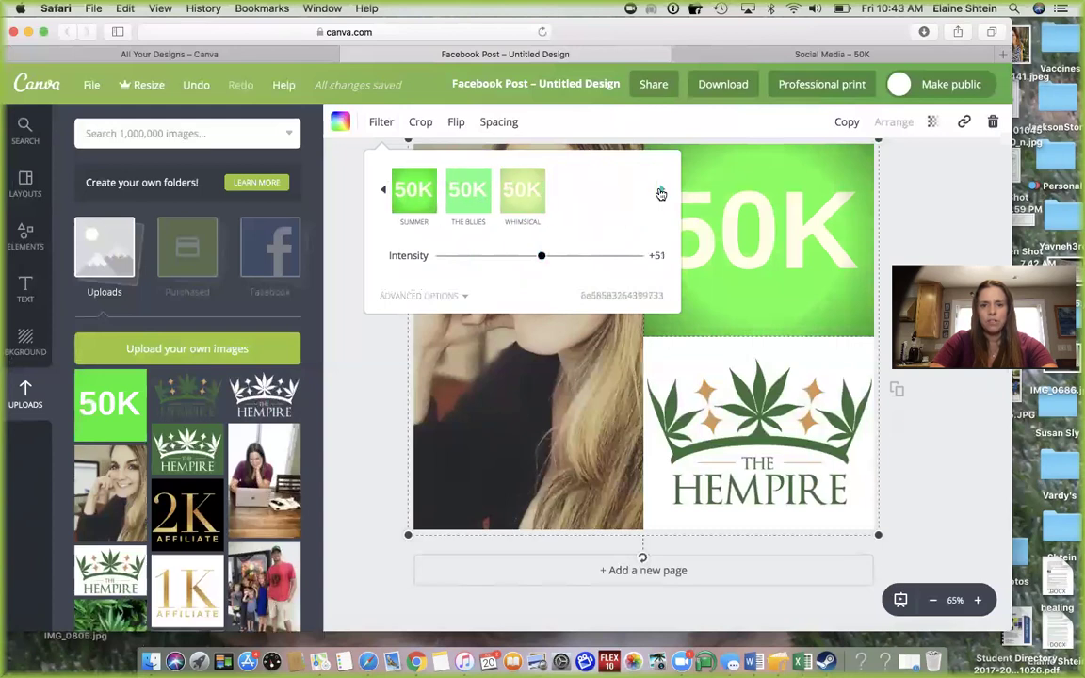
pyautogui.click(336, 258)
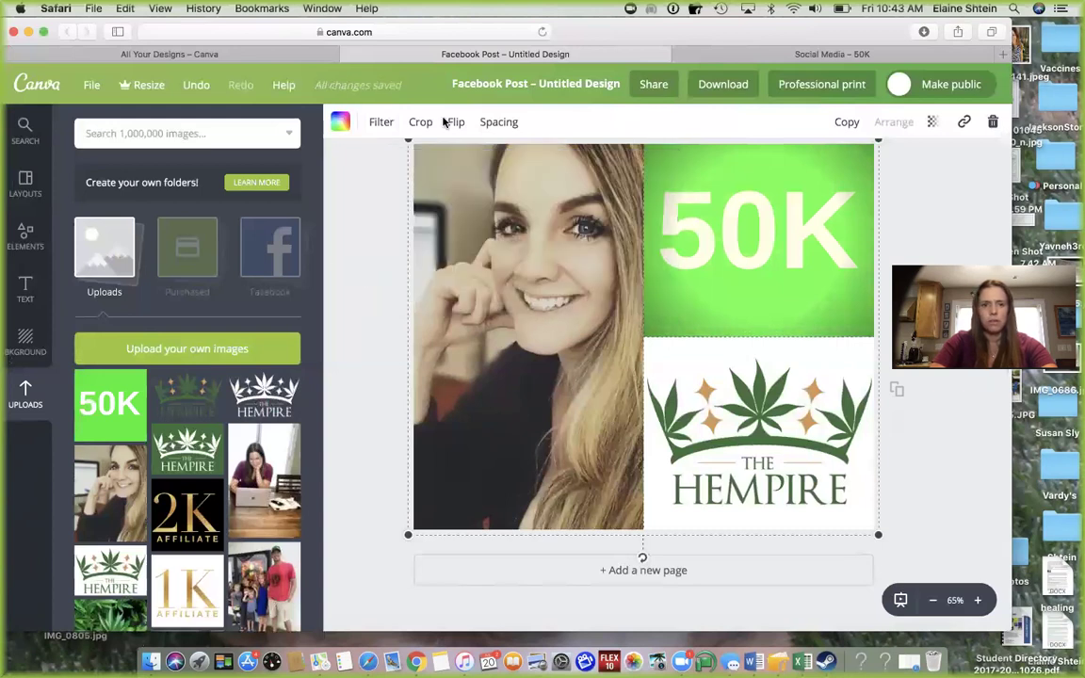
# Test a filter adjustment on the Hempire logo, then close it and deselect.
pyautogui.click(381, 122)
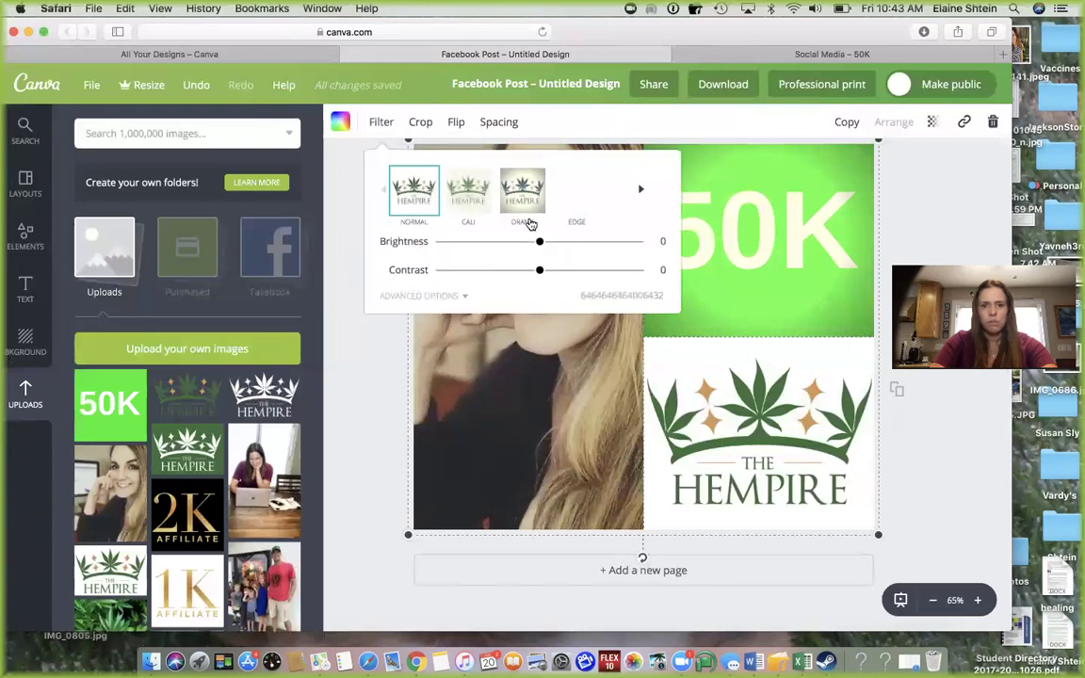
pyautogui.moveTo(541, 245)
pyautogui.mouseDown()
pyautogui.moveTo(468, 244)
pyautogui.moveTo(622, 250)
pyautogui.moveTo(538, 250)
pyautogui.mouseUp()
pyautogui.click(335, 309)
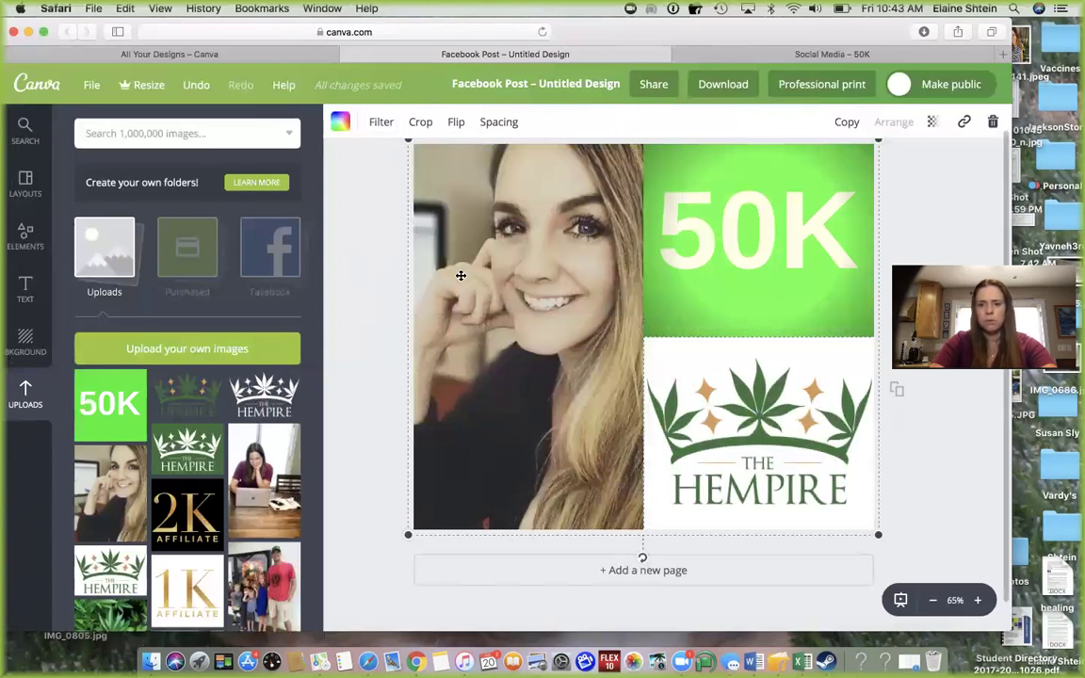
pyautogui.click(908, 201)
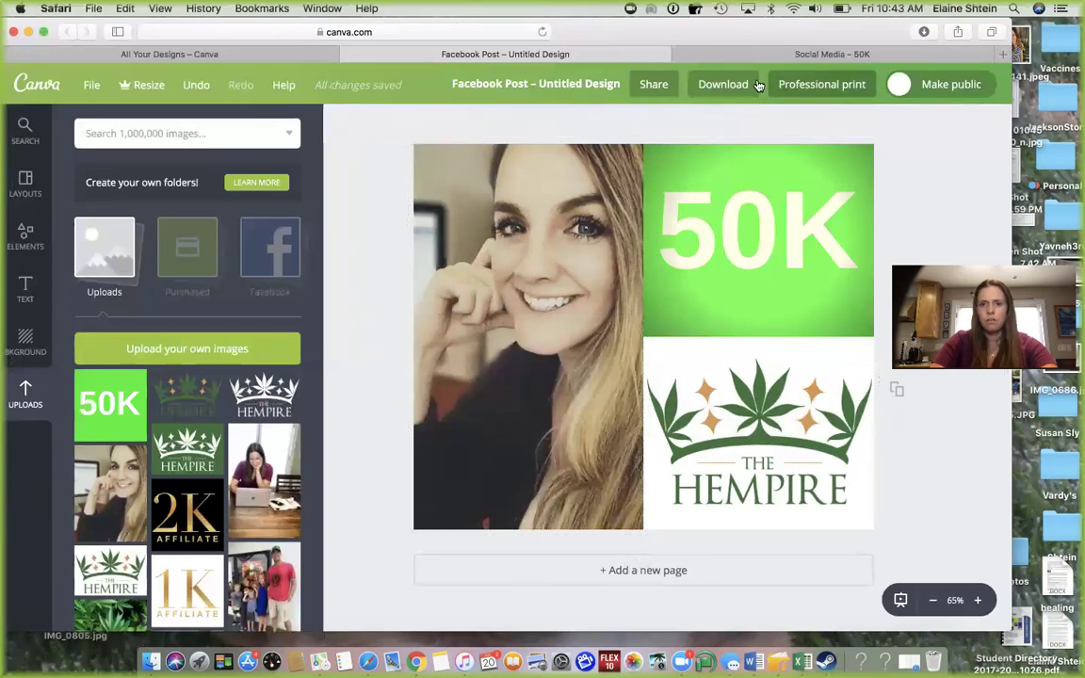
# Download the photo grid as a PNG and move the Preview window aside.
pyautogui.click(748, 86)
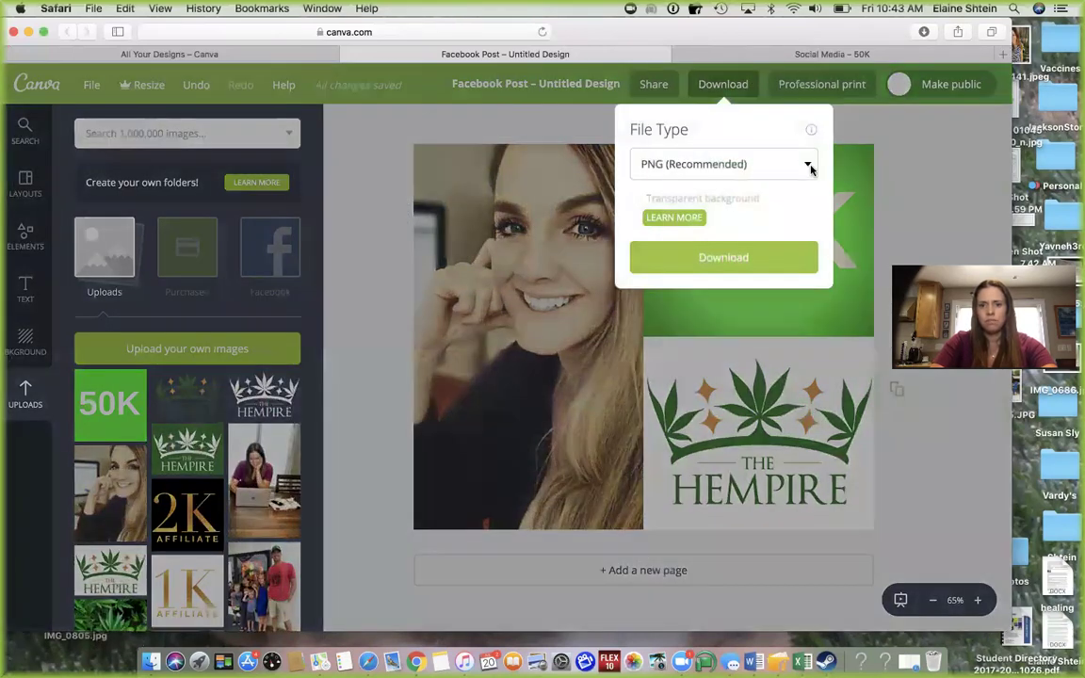
pyautogui.click(723, 258)
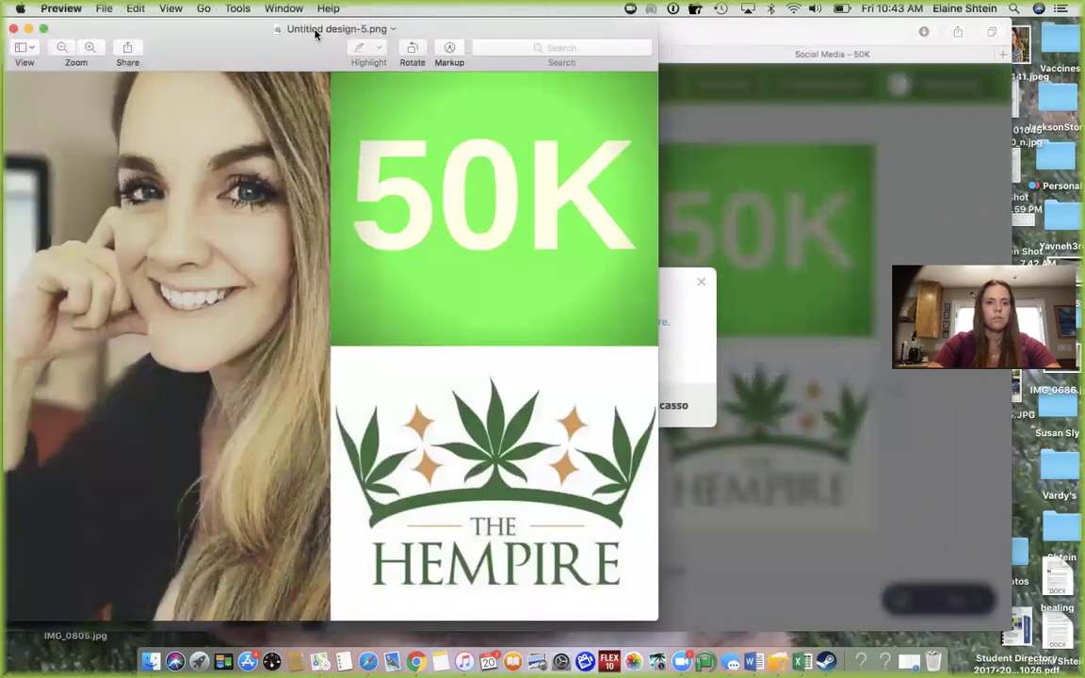
pyautogui.moveTo(237, 62); pyautogui.dragTo(262, 198)
# Try moving the image to the iCloud Desktop, cancelling the replace prompt.
pyautogui.click(366, 160)
pyautogui.click(499, 232)
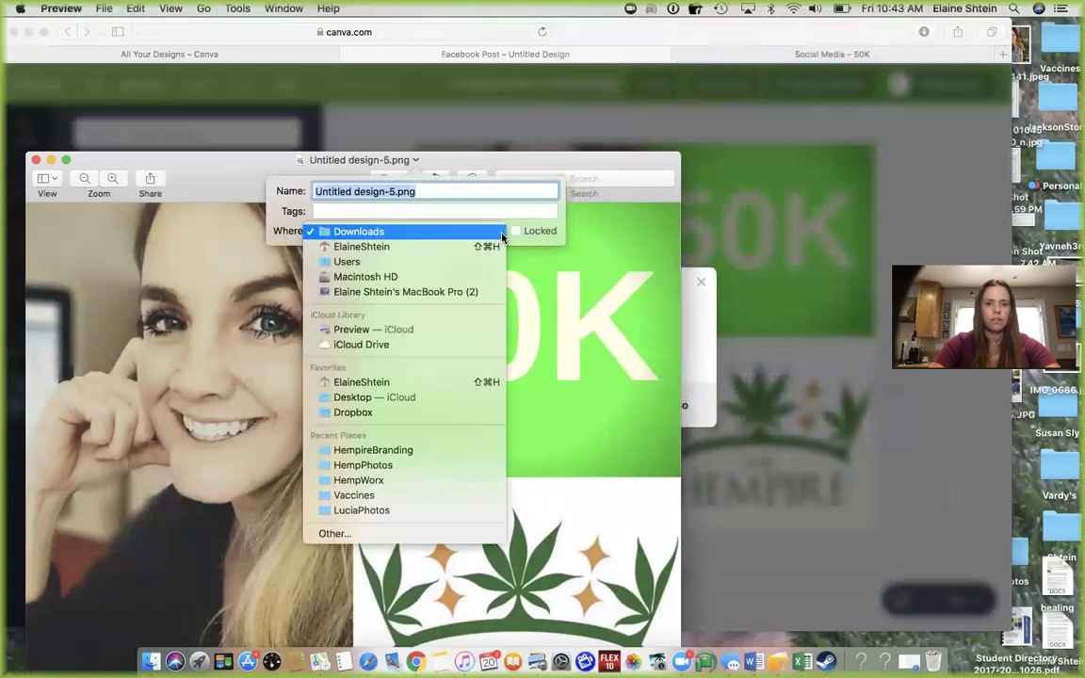
pyautogui.click(469, 397)
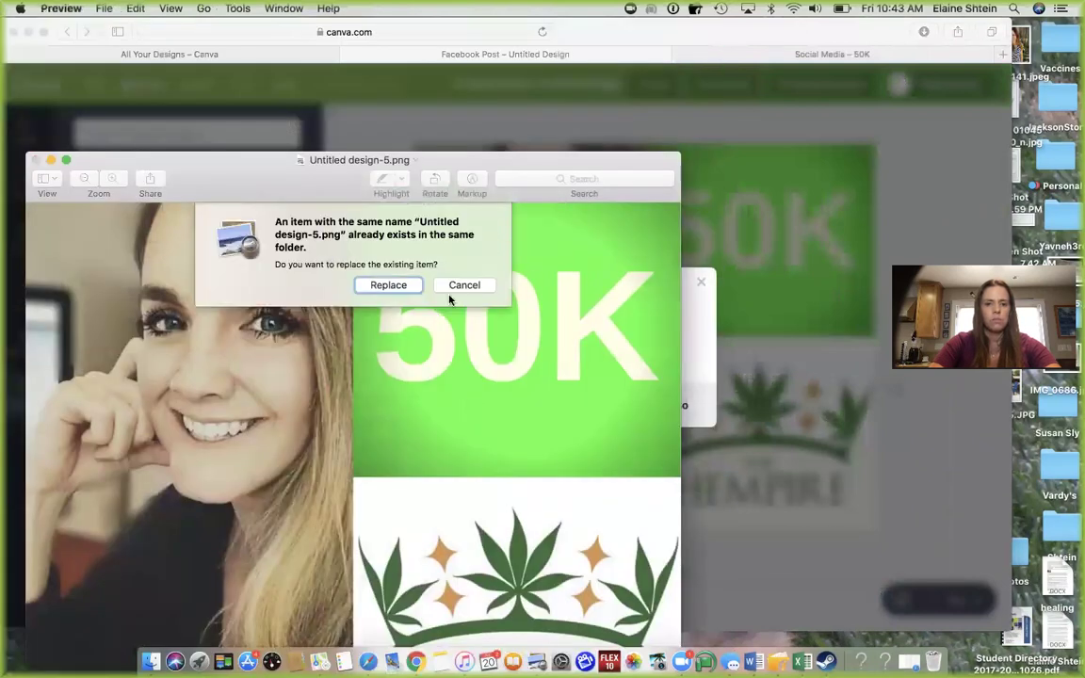
pyautogui.click(453, 286)
# Rename the image to the contact's first name plus 50K and store it on Desktop — iCloud.
pyautogui.click(361, 162)
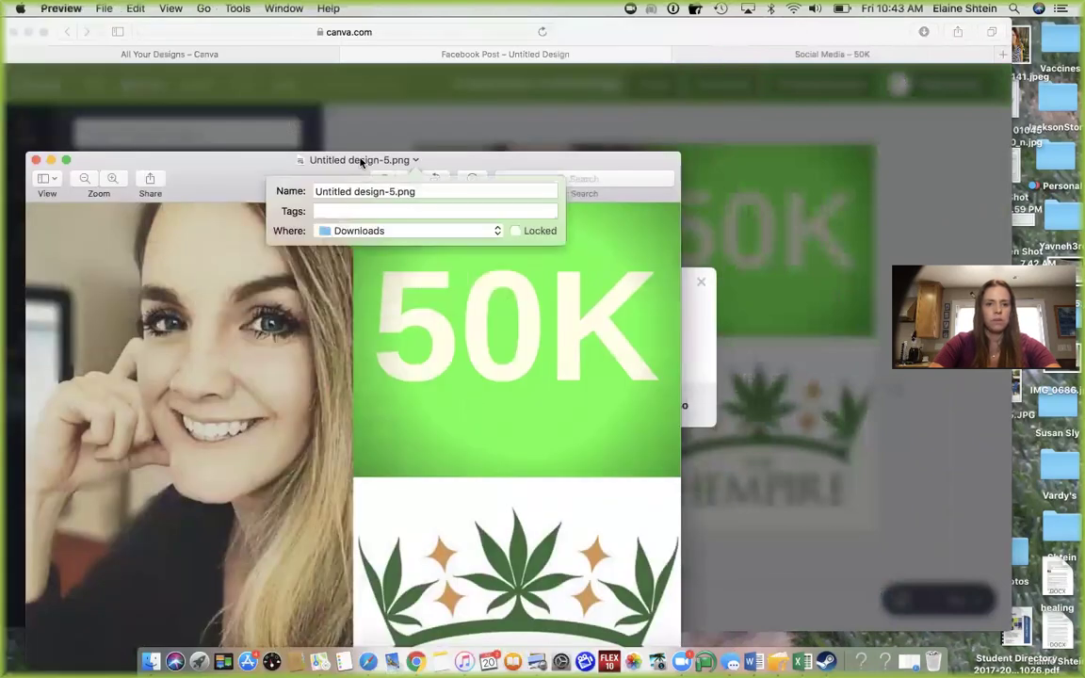
pyautogui.write('Mega')
pyautogui.write('an')
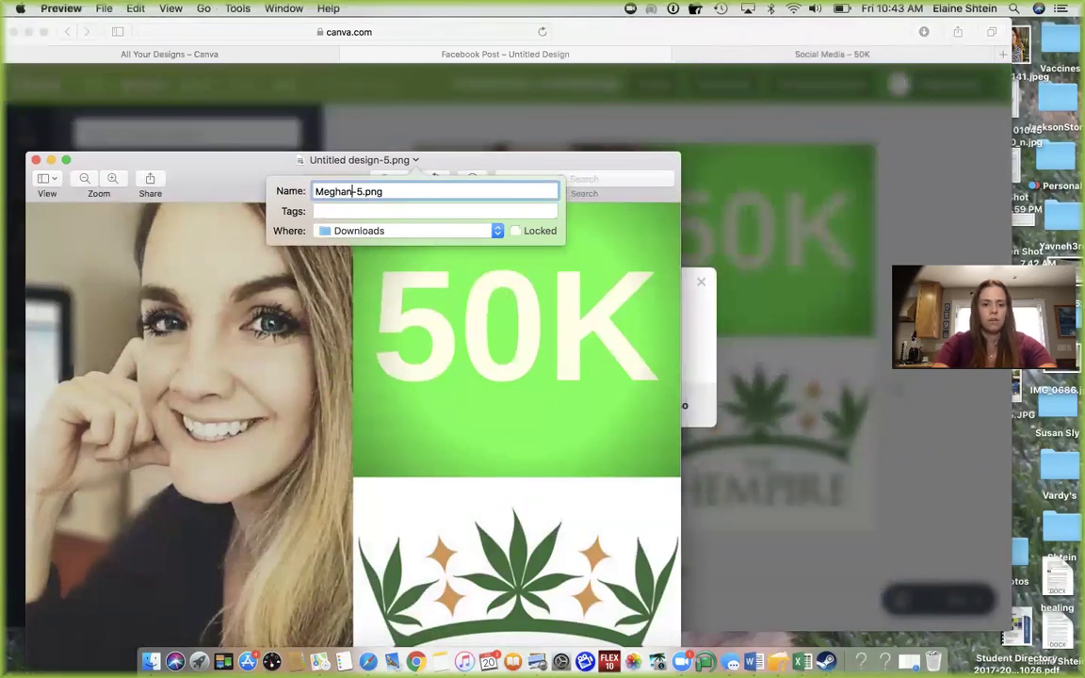
pyautogui.write('50K')
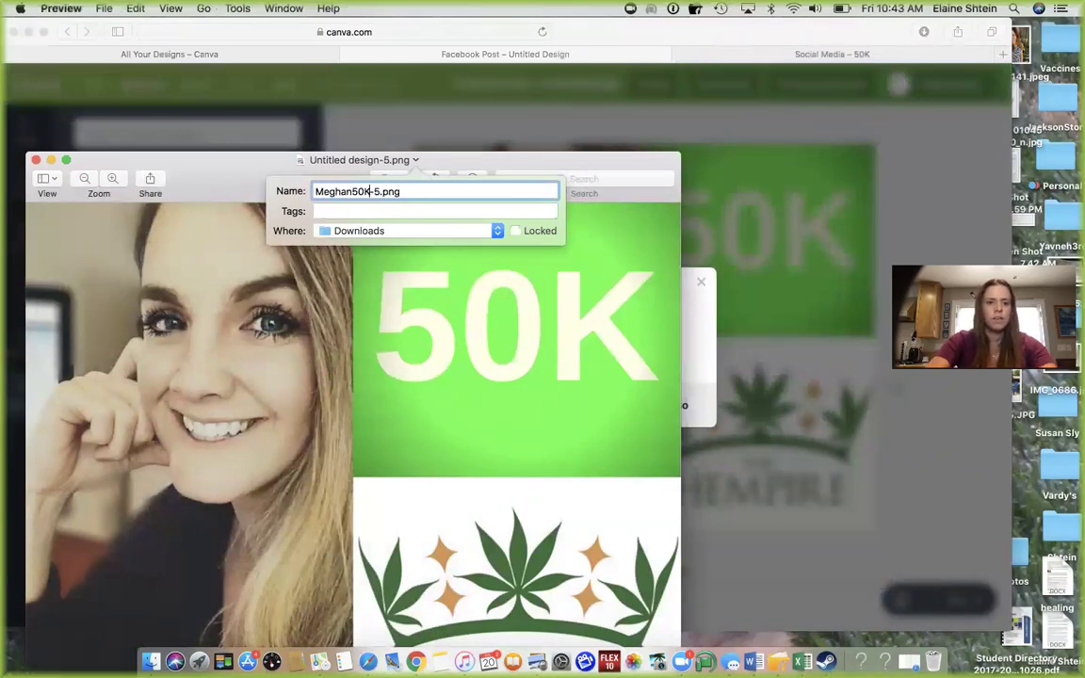
pyautogui.click(438, 230)
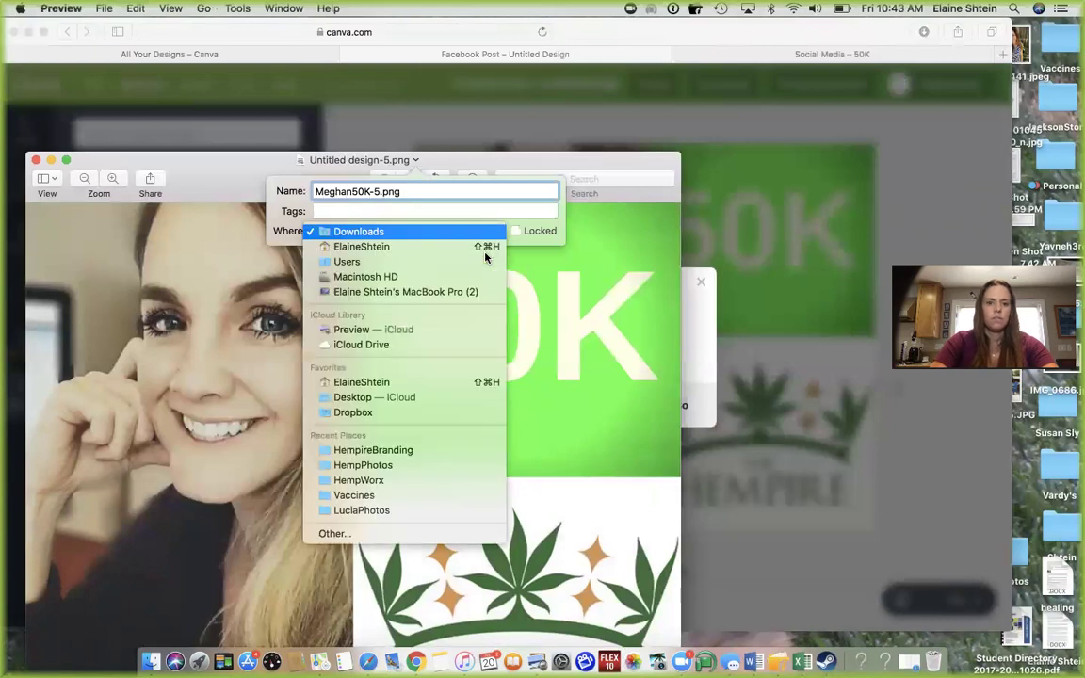
pyautogui.click(447, 397)
pyautogui.press('Return')
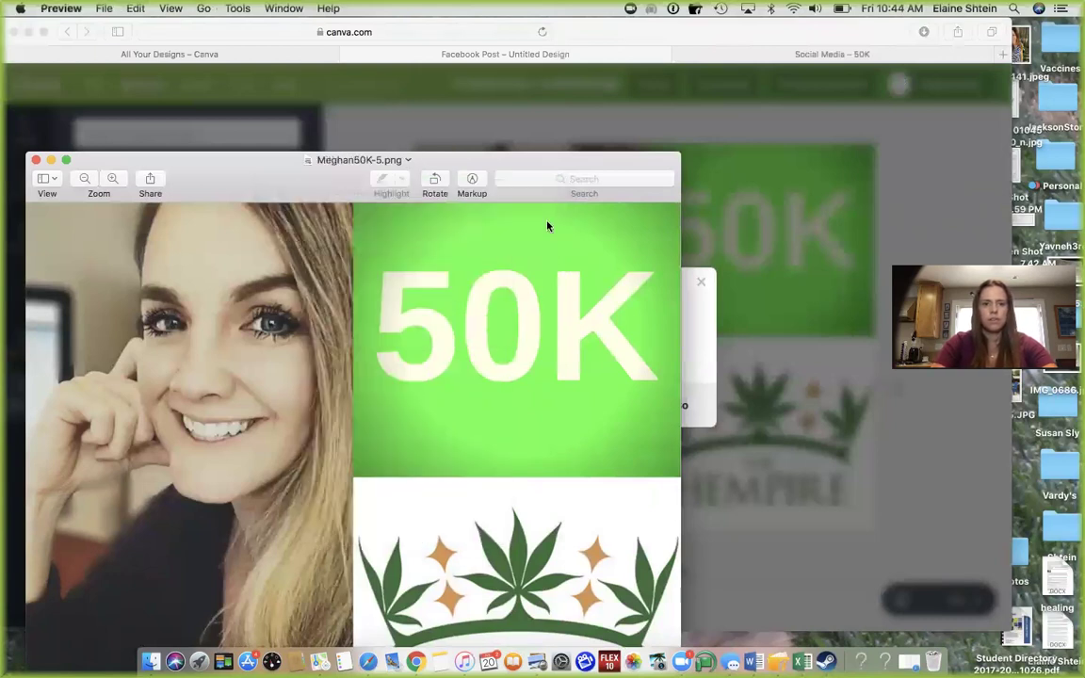
pyautogui.moveTo(490, 162); pyautogui.dragTo(593, 111)
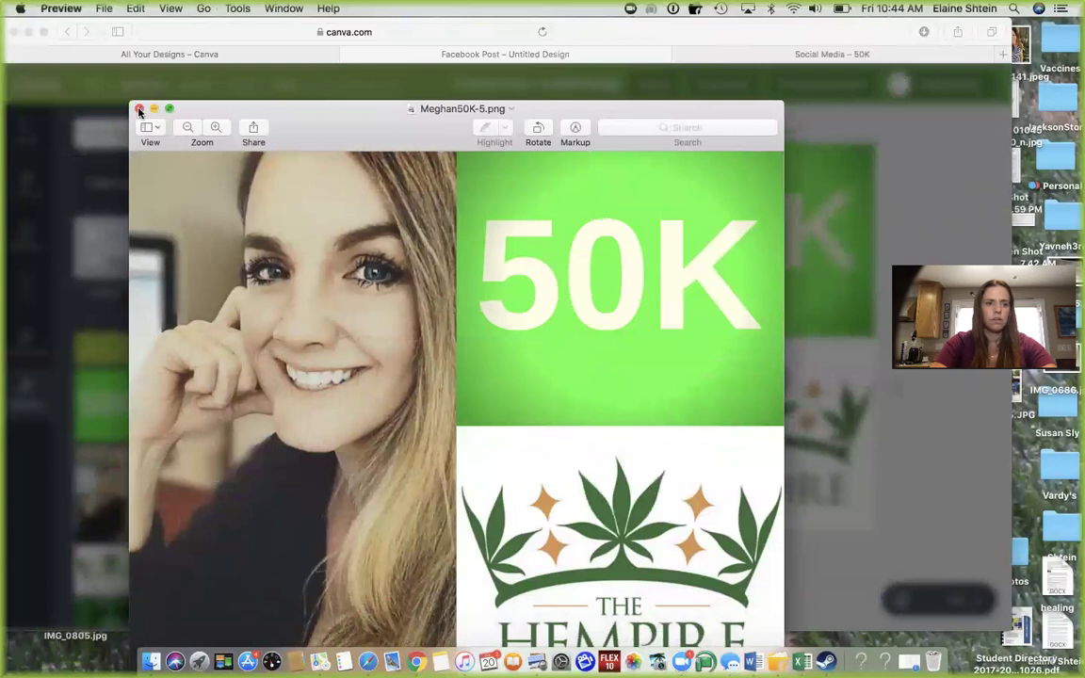
# Close the preview, then reopen the renamed image from the desktop to check it.
pyautogui.click(139, 110)
pyautogui.moveTo(667, 38); pyautogui.dragTo(438, 427)
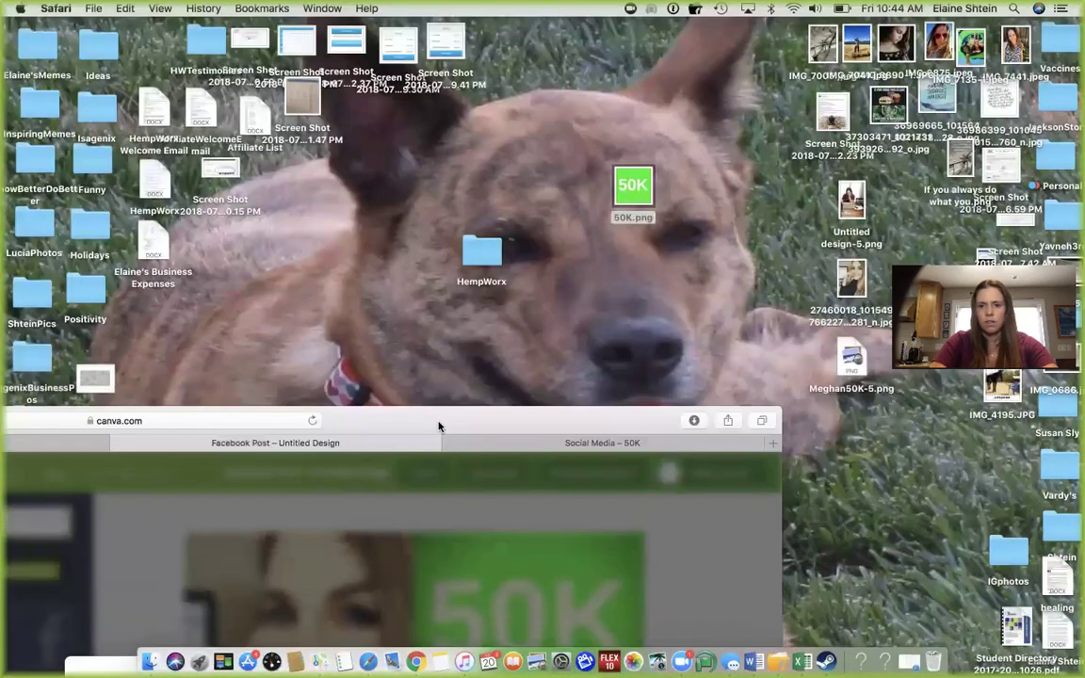
pyautogui.moveTo(849, 357); pyautogui.dragTo(730, 238)
pyautogui.doubleClick(730, 238)
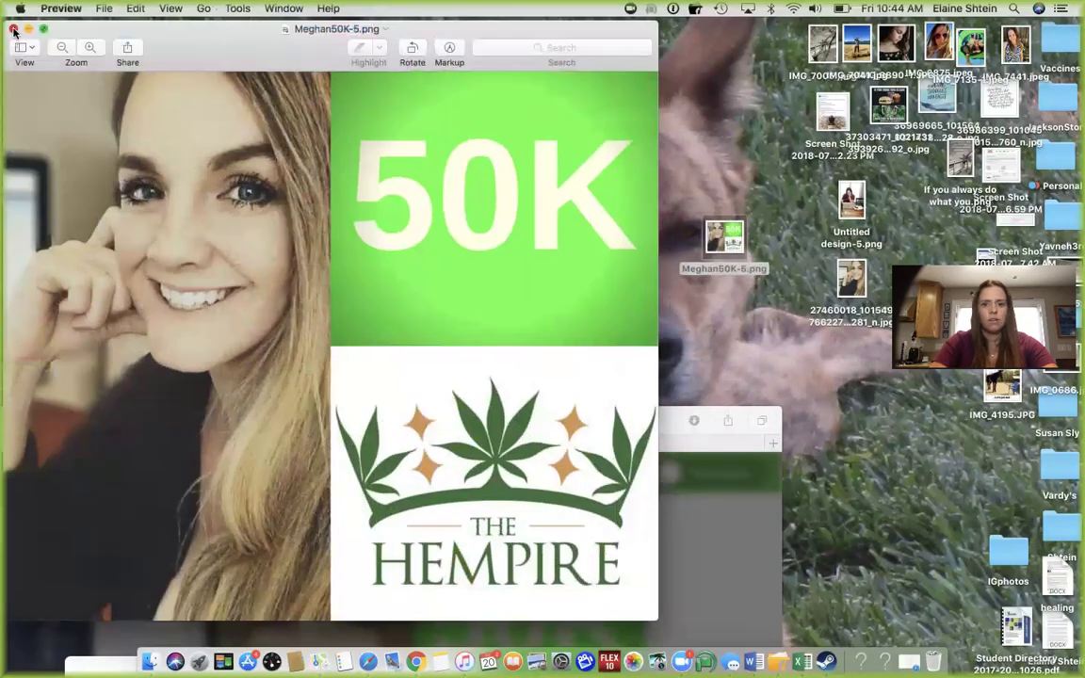
pyautogui.click(13, 31)
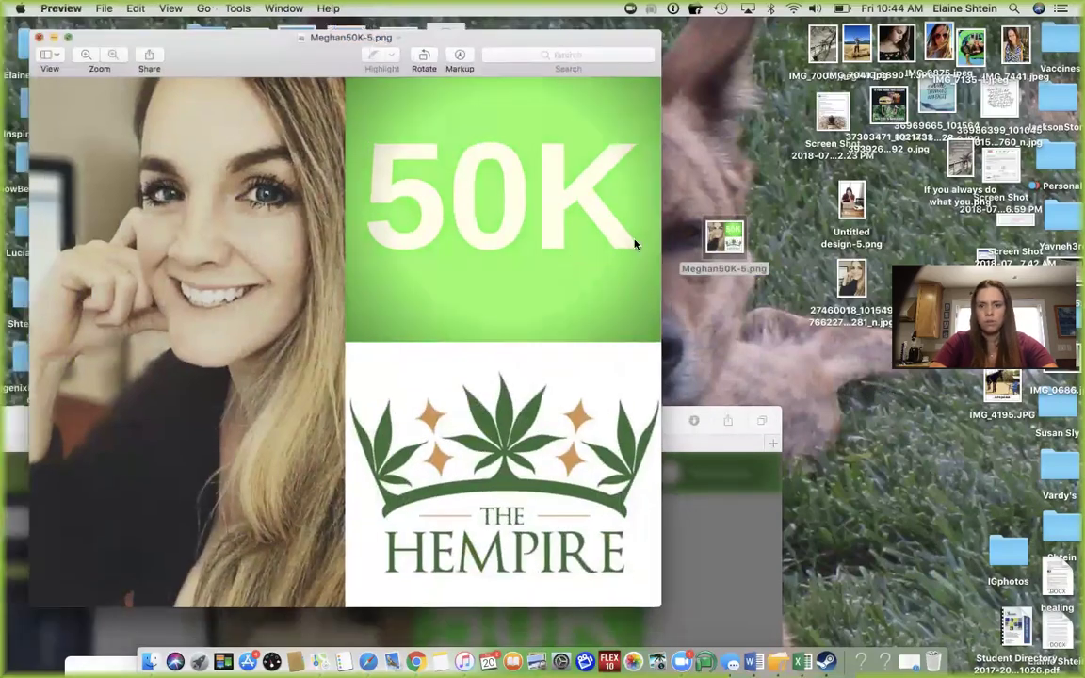
# Trash 50K.png and another stray image, then restore the Canva browser window.
pyautogui.moveTo(632, 188); pyautogui.dragTo(932, 662)
pyautogui.click(845, 275)
pyautogui.moveTo(845, 275); pyautogui.dragTo(933, 661)
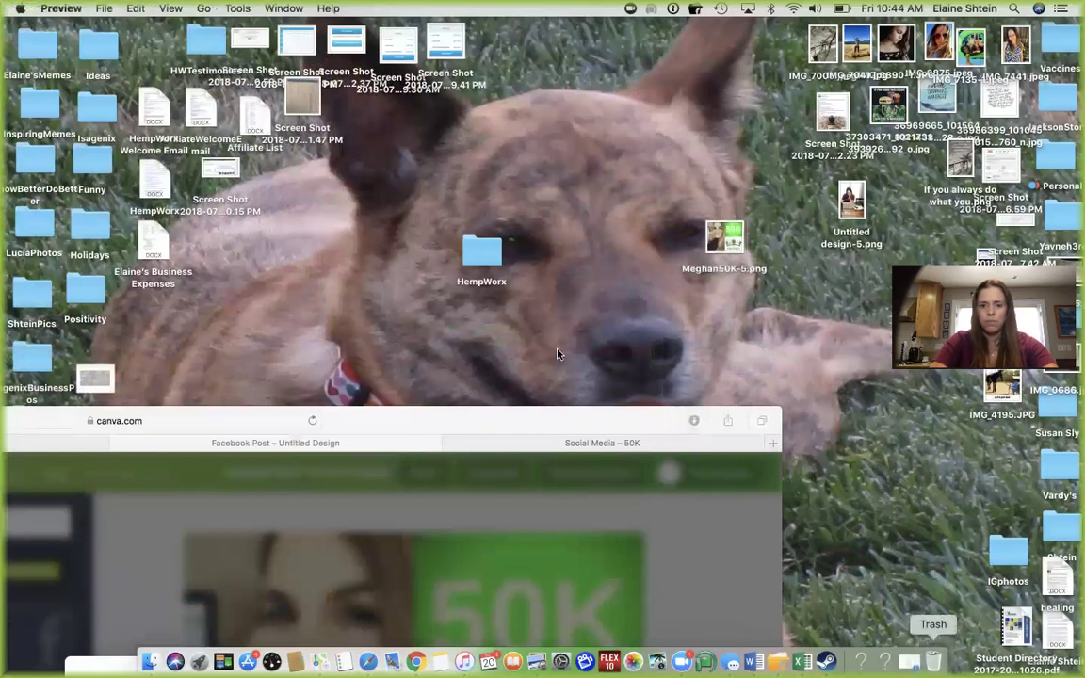
pyautogui.doubleClick(542, 421)
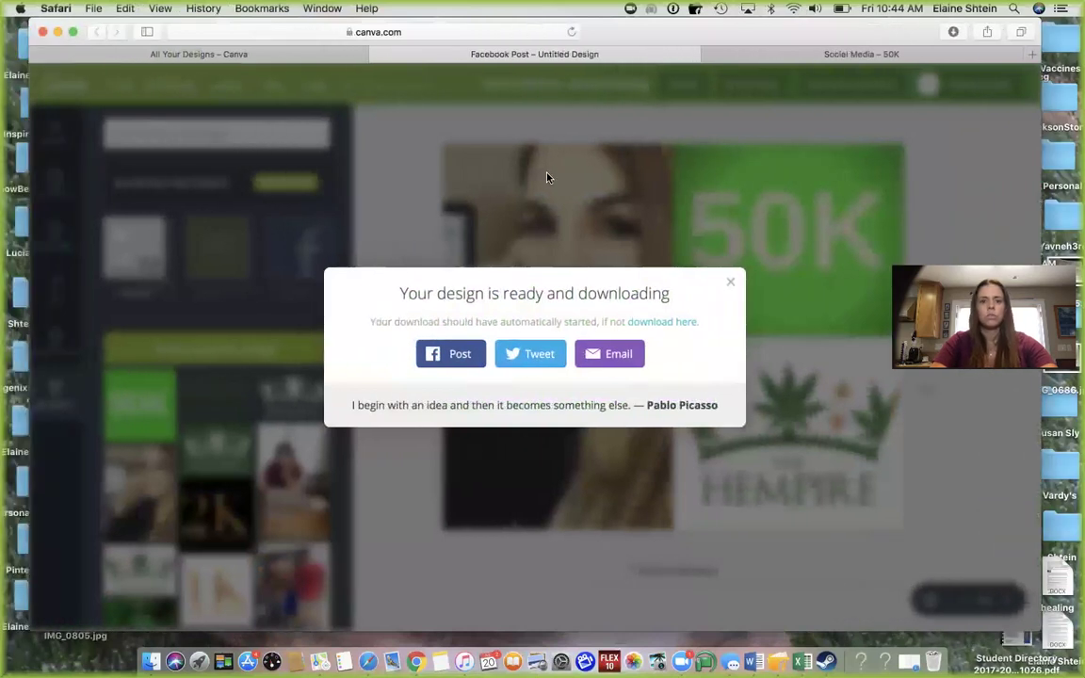
pyautogui.click(729, 285)
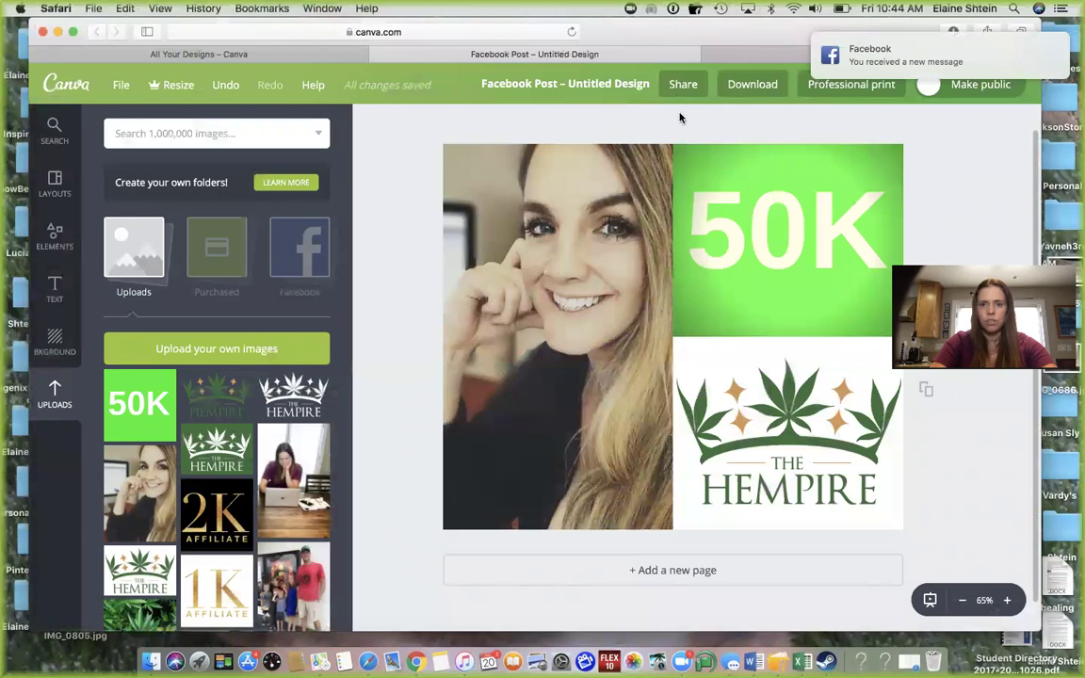
# Close the Facebook Post and 50K designs plus a new blank post, then collapse Create a design.
pyautogui.click(379, 54)
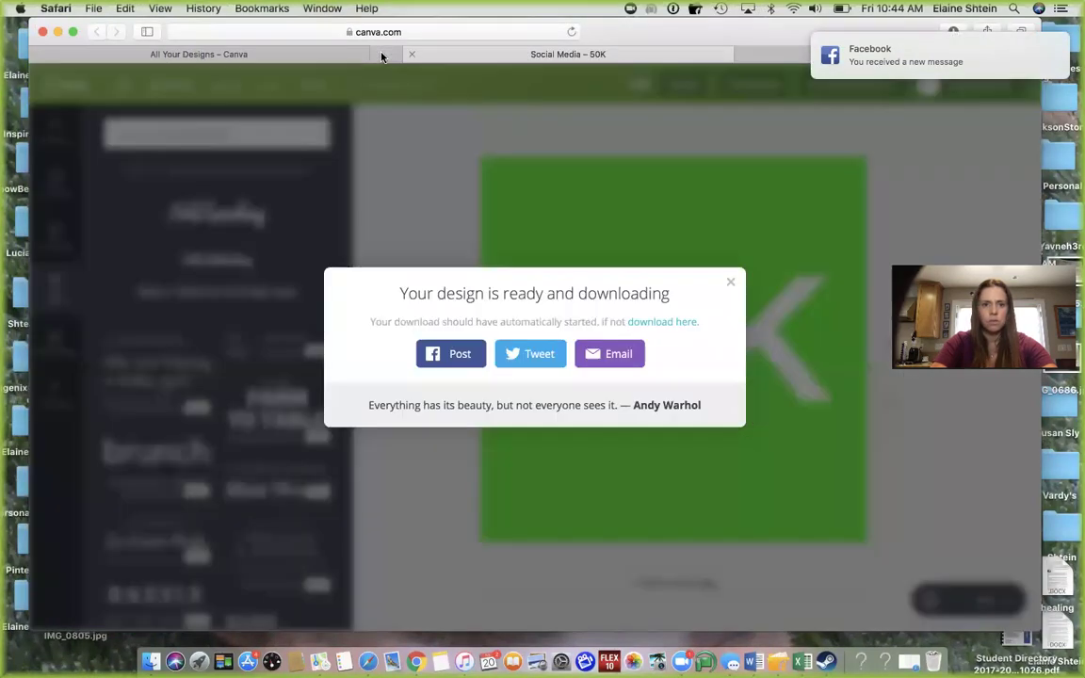
pyautogui.click(378, 54)
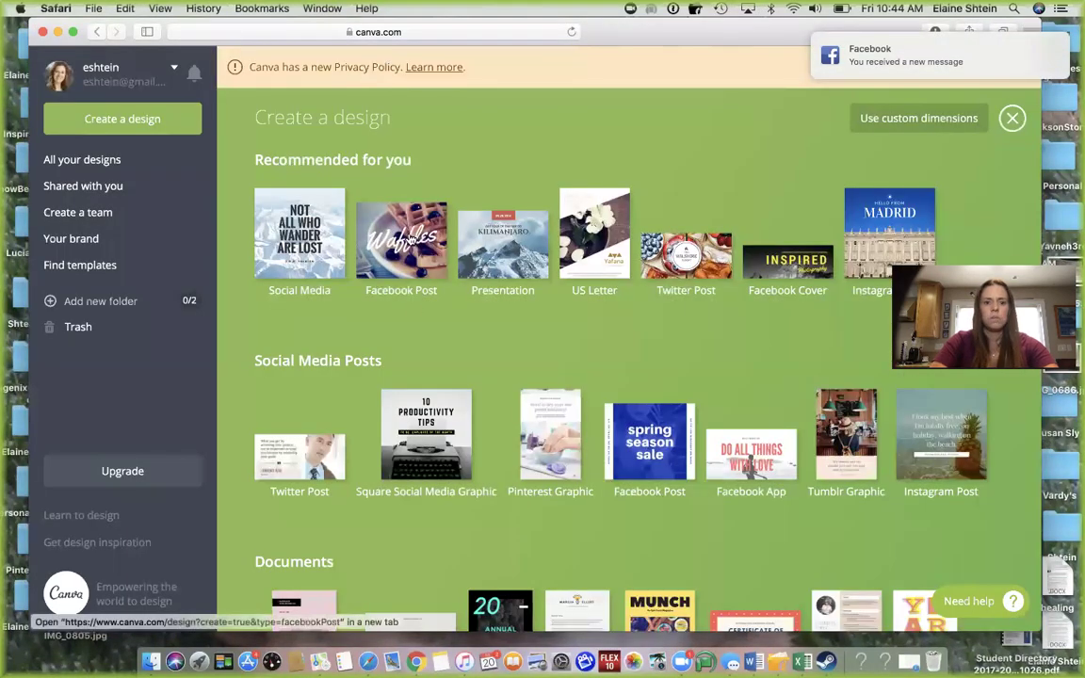
pyautogui.click(408, 238)
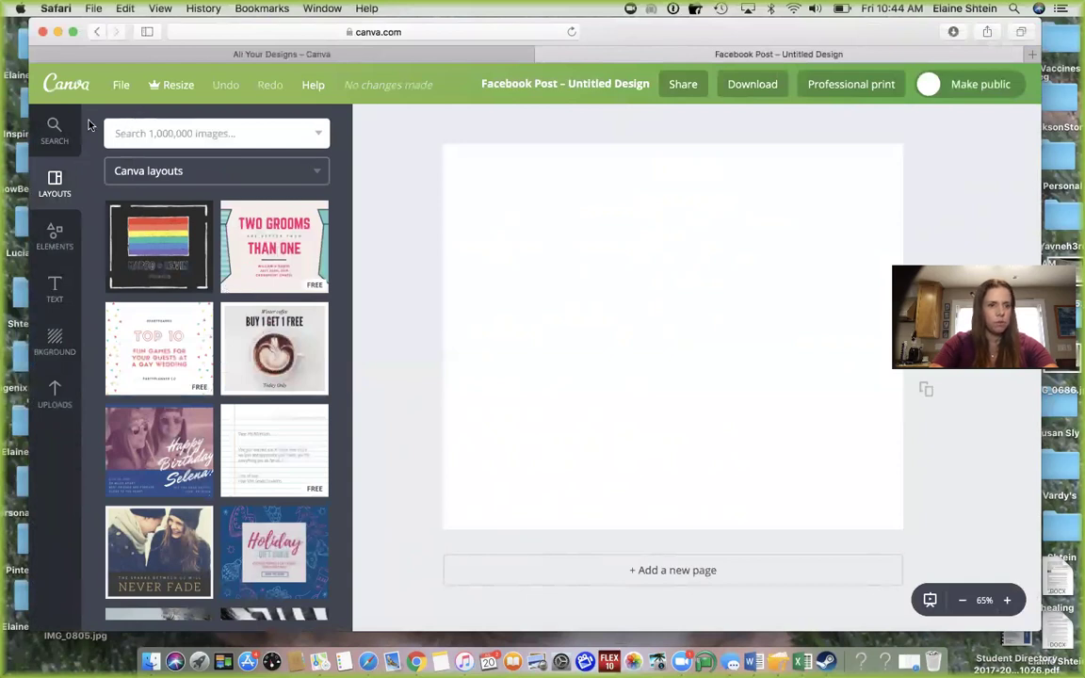
pyautogui.click(545, 54)
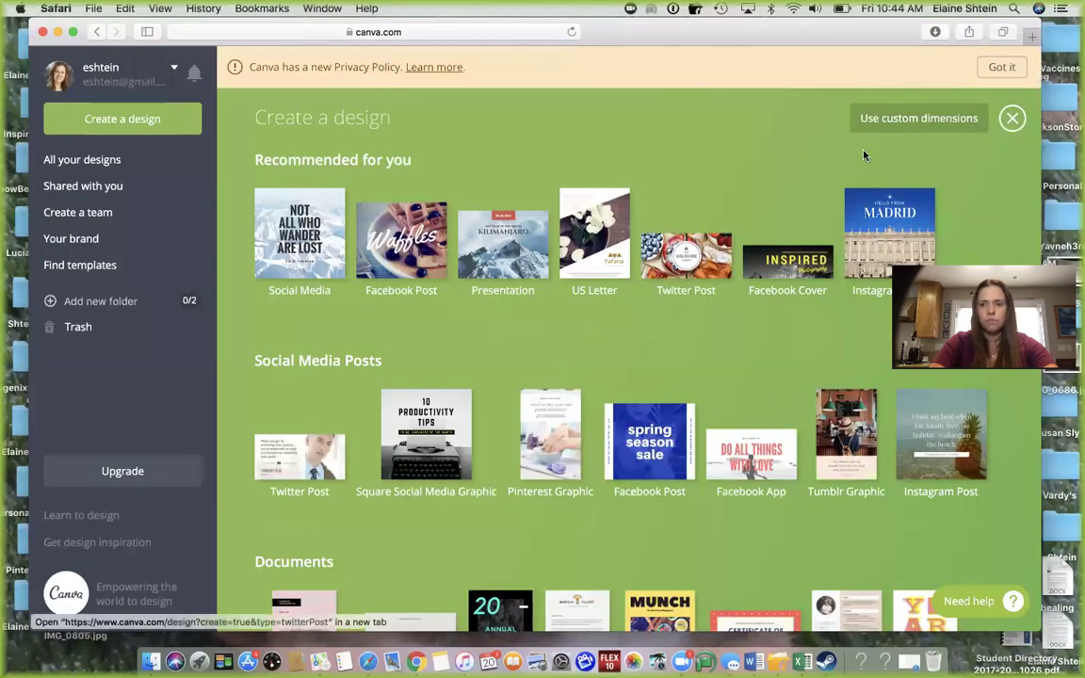
pyautogui.click(1011, 120)
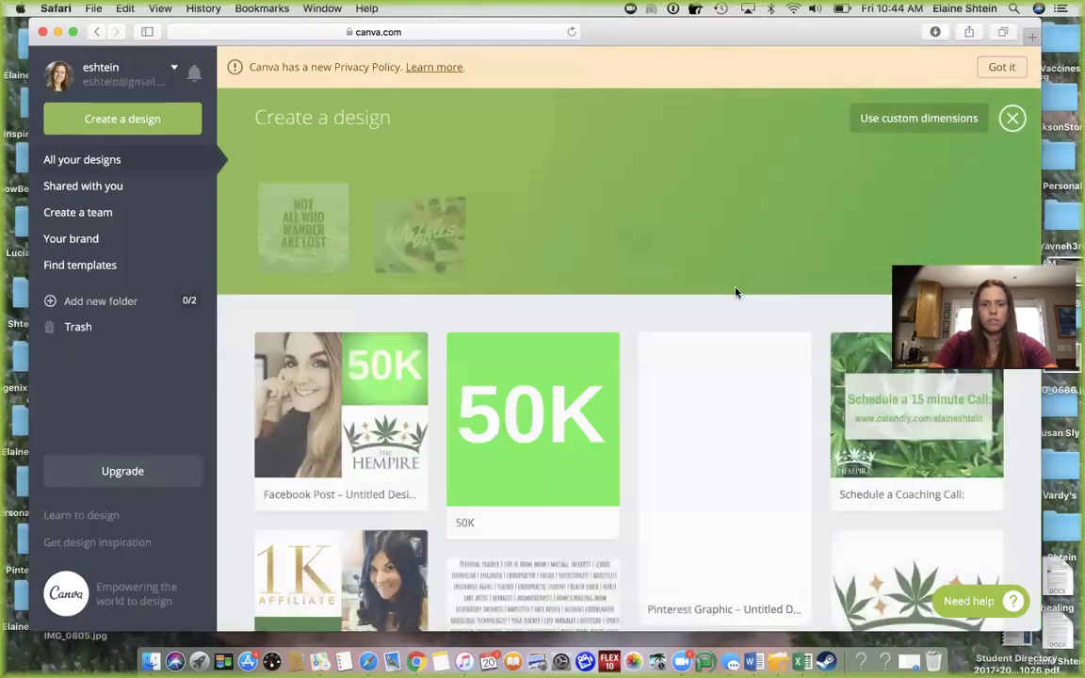
# Scroll through All your designs and open the 'Who are we?' Facebook Post.
pyautogui.scroll(-2, 695, 331)
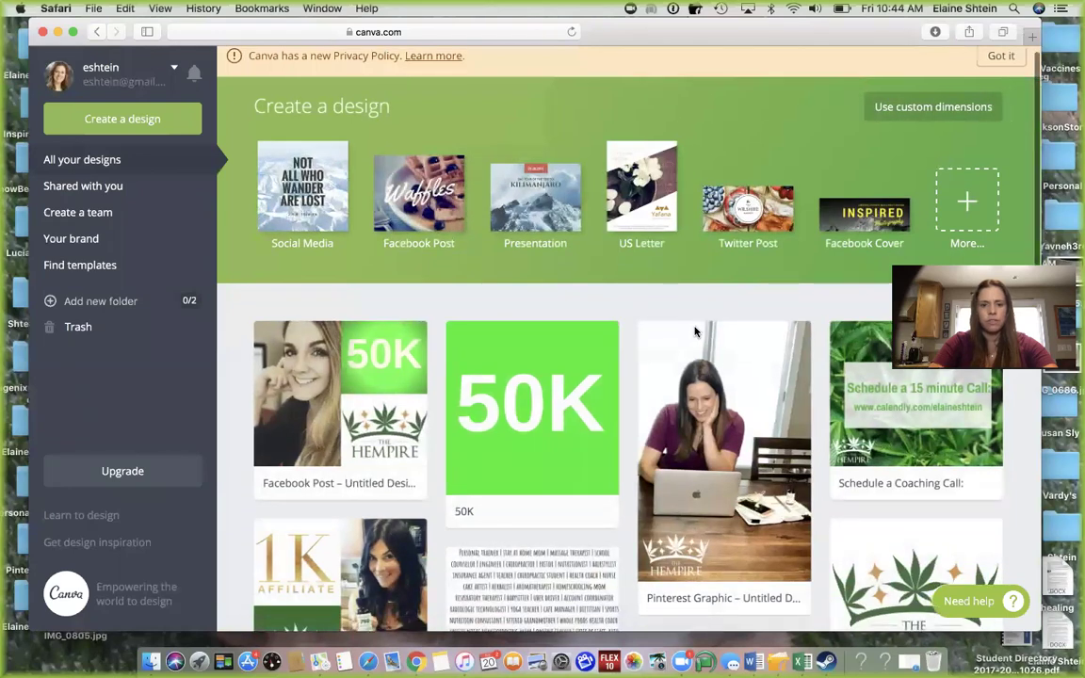
pyautogui.scroll(2, 847, 405)
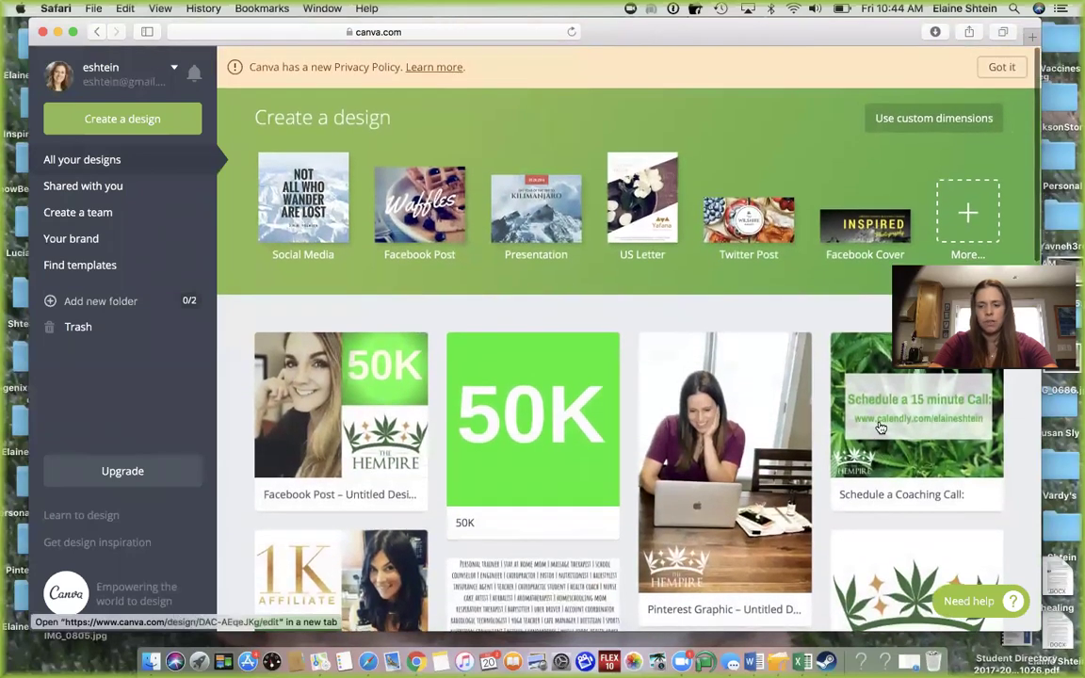
pyautogui.scroll(-5, 879, 428)
pyautogui.scroll(-2, 879, 428)
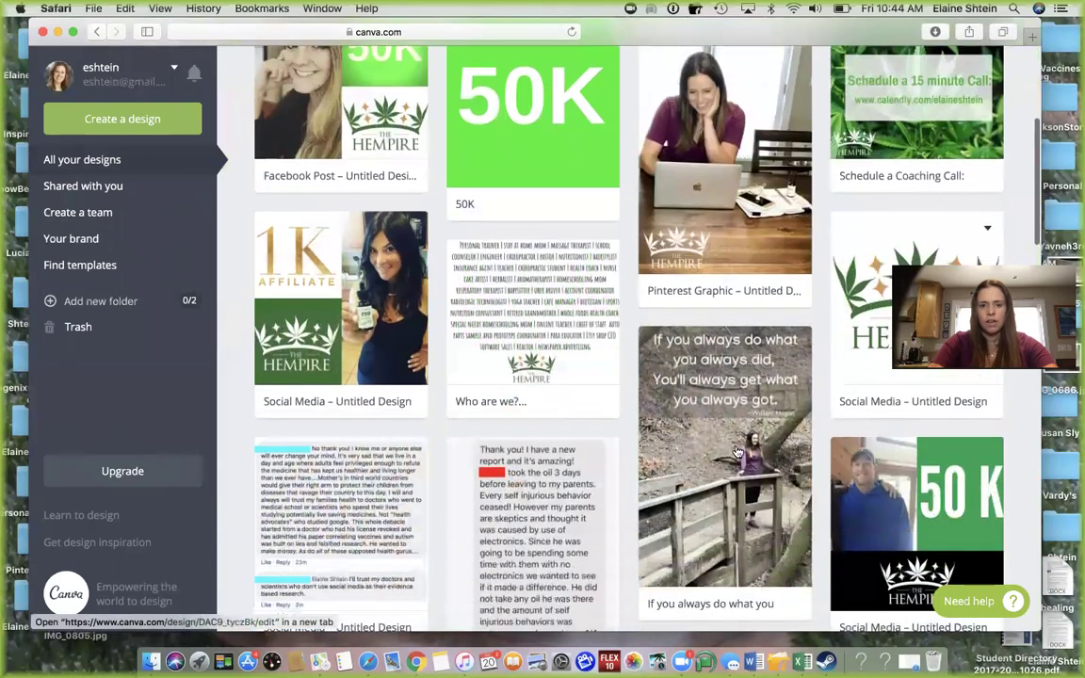
pyautogui.scroll(-2, 360, 337)
pyautogui.scroll(-2, 360, 337)
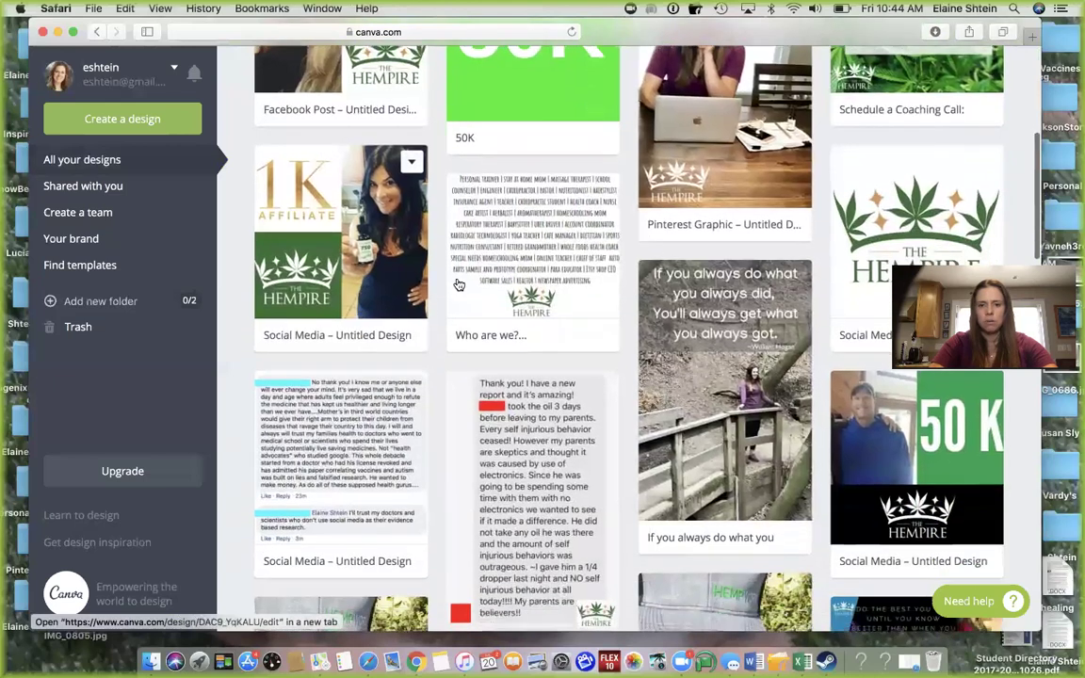
pyautogui.keyDown('super'); pyautogui.click(562, 240); pyautogui.keyUp('super')
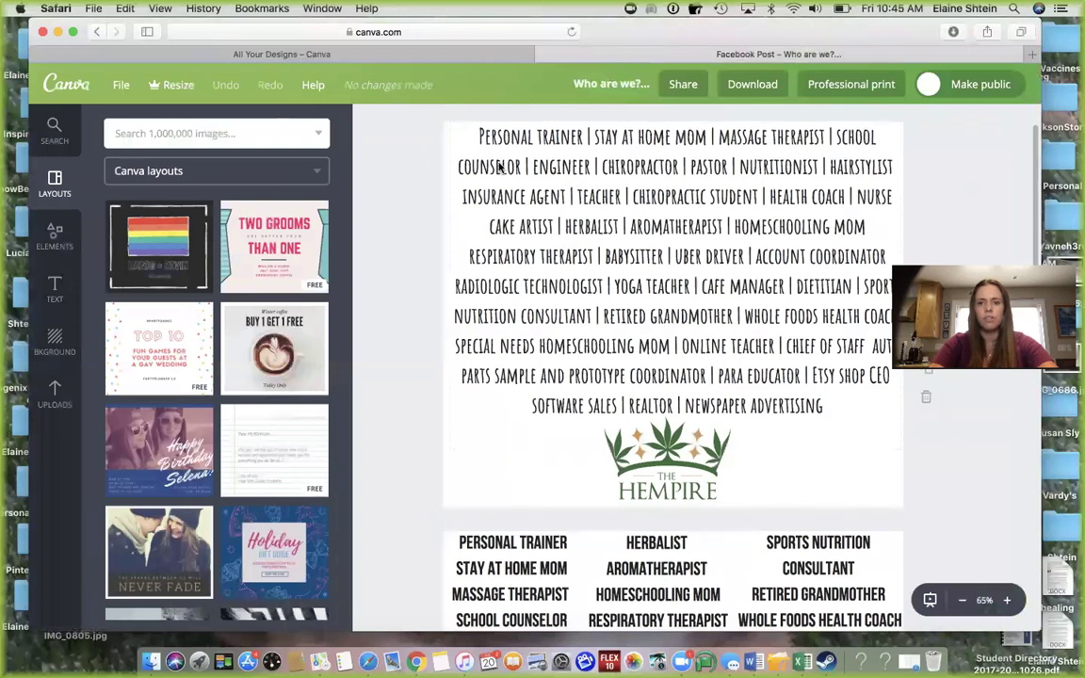
pyautogui.scroll(-1, 582, 245)
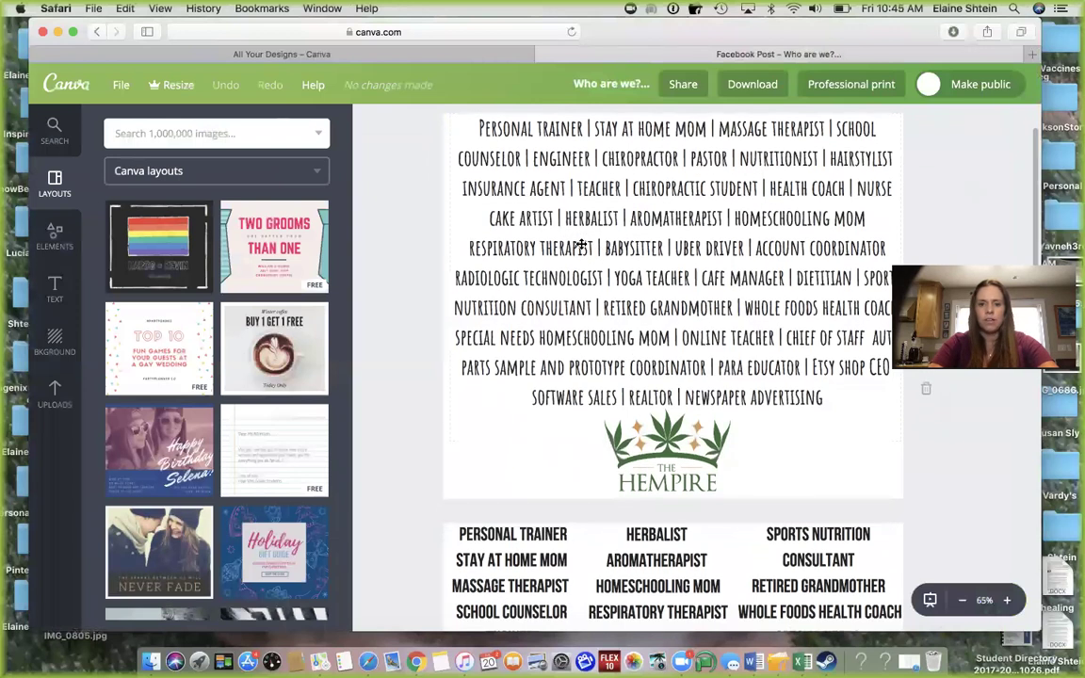
pyautogui.scroll(-10, 581, 270)
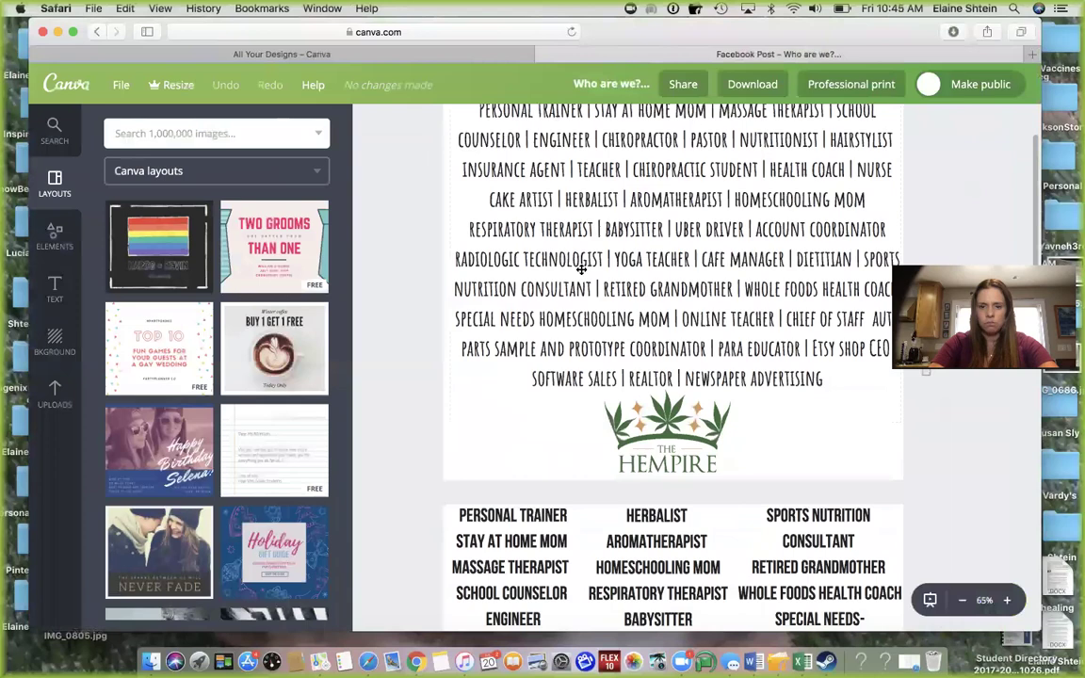
pyautogui.scroll(-1, 581, 270)
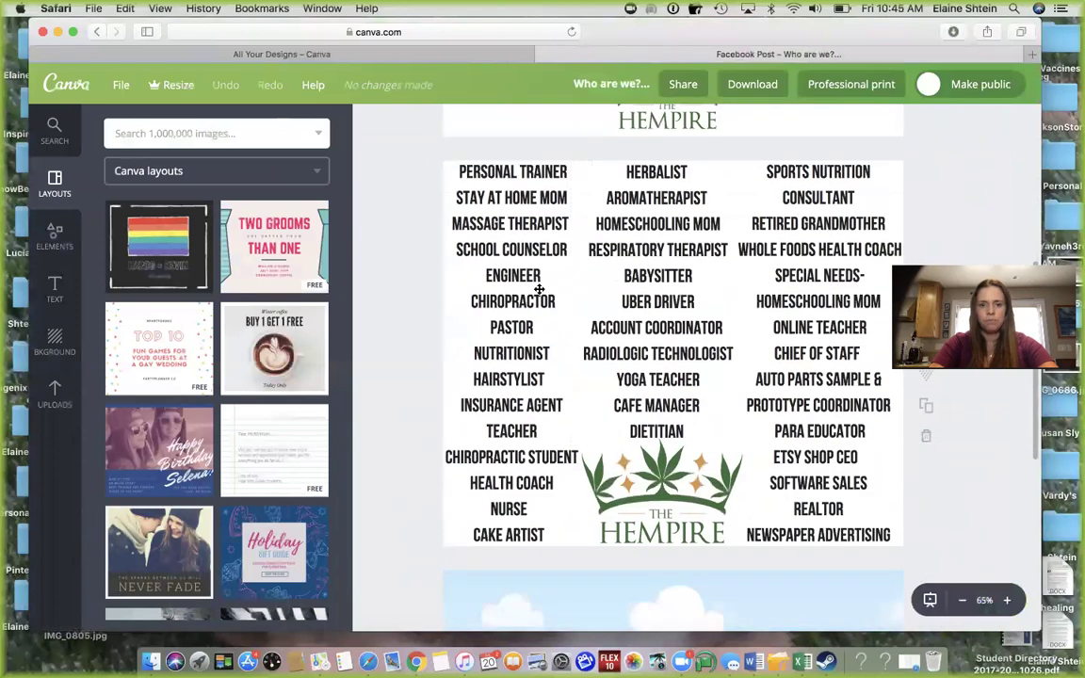
pyautogui.click(534, 289)
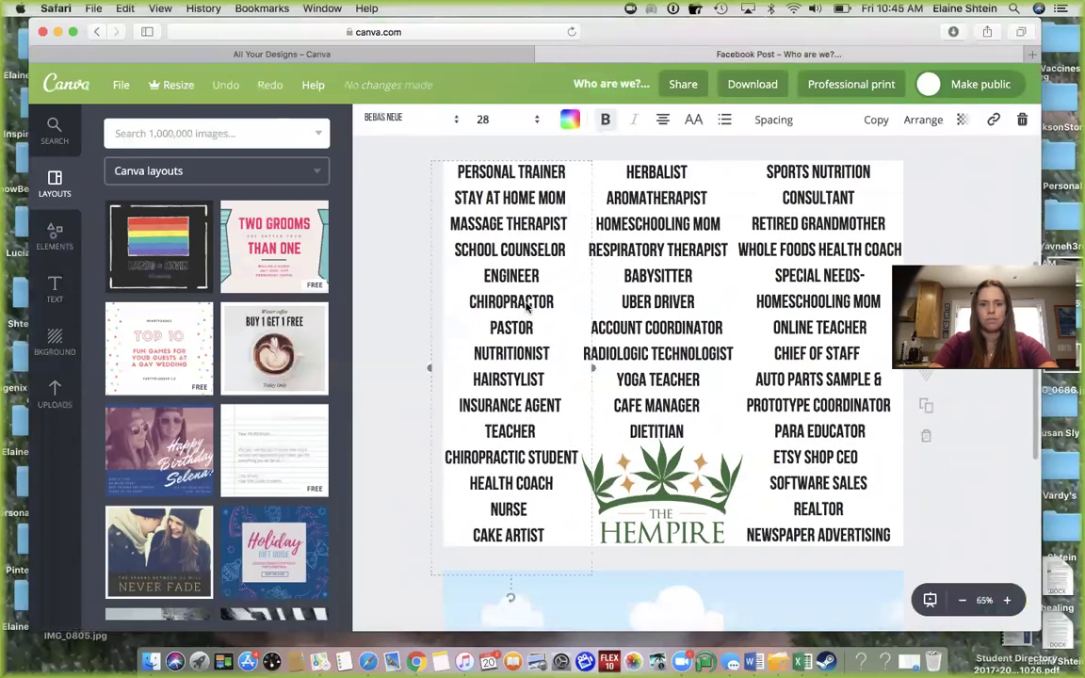
pyautogui.click(662, 357)
pyautogui.press('super+z')
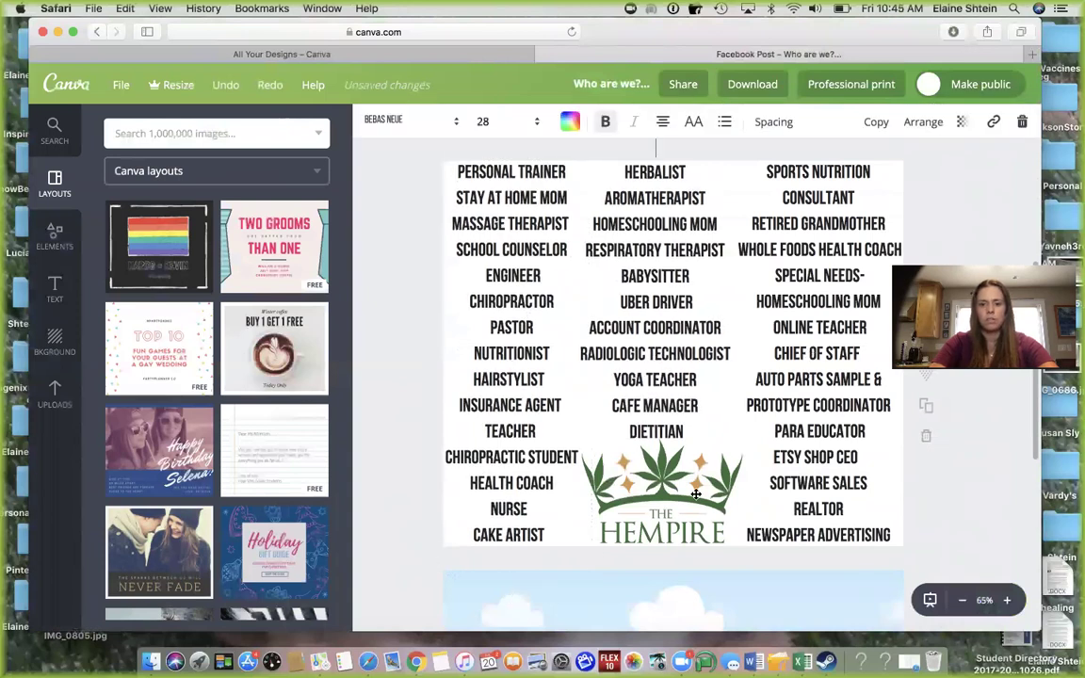
pyautogui.moveTo(695, 489)
pyautogui.mouseDown()
pyautogui.moveTo(254, 494)
pyautogui.moveTo(472, 480)
pyautogui.moveTo(685, 493)
pyautogui.mouseUp()
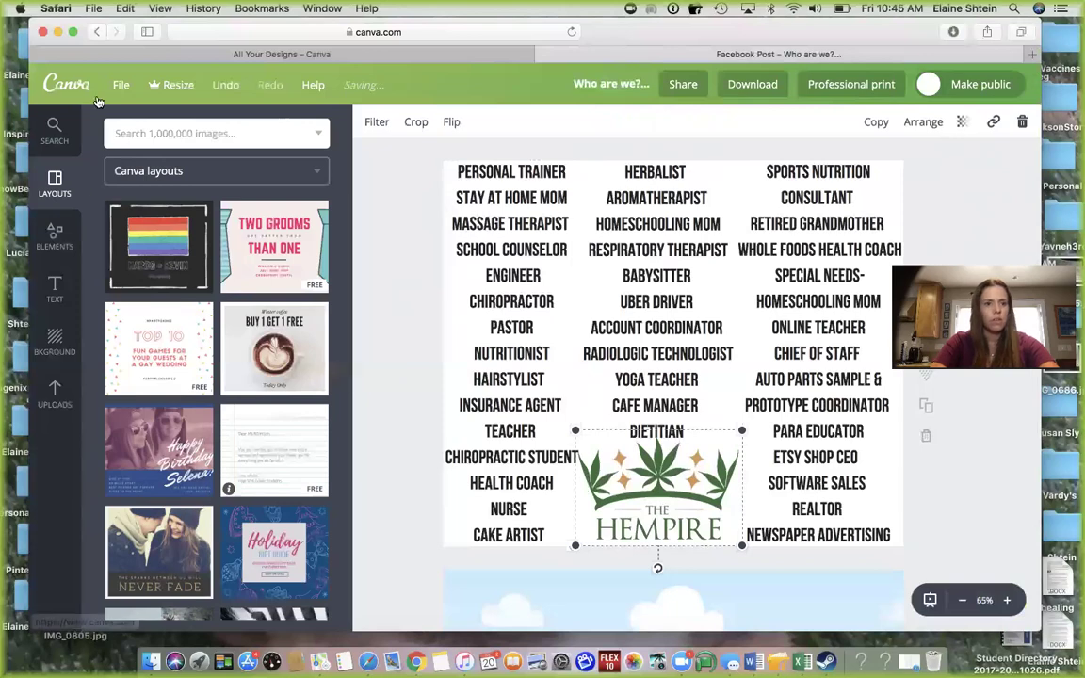
pyautogui.scroll(-3, 622, 378)
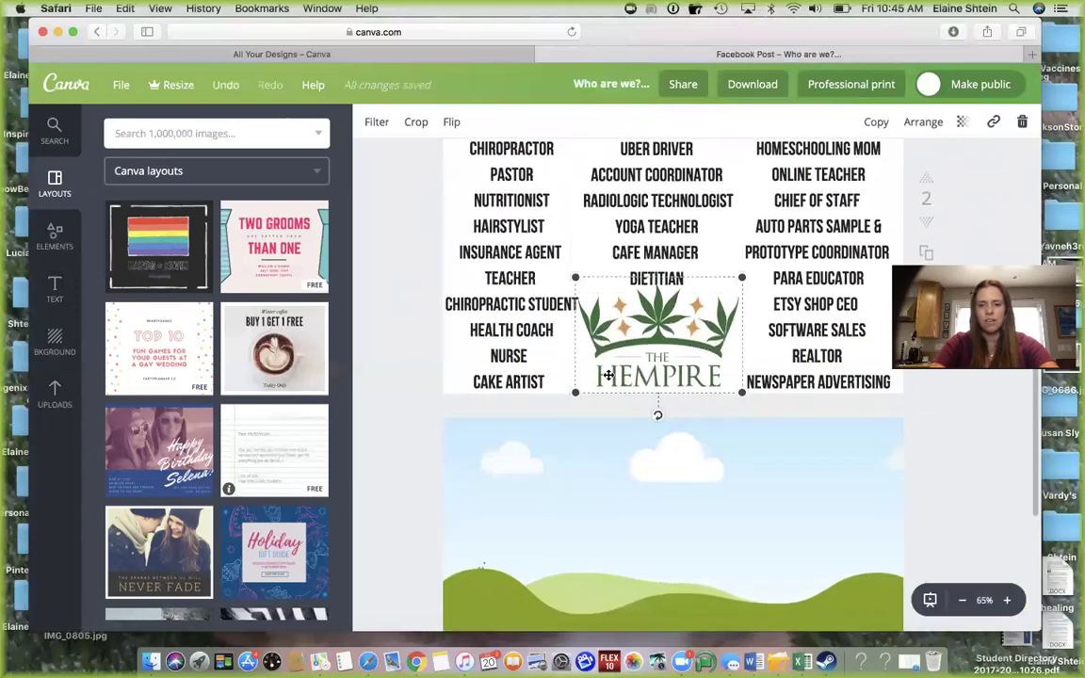
pyautogui.scroll(8, 607, 374)
pyautogui.scroll(-4, 405, 273)
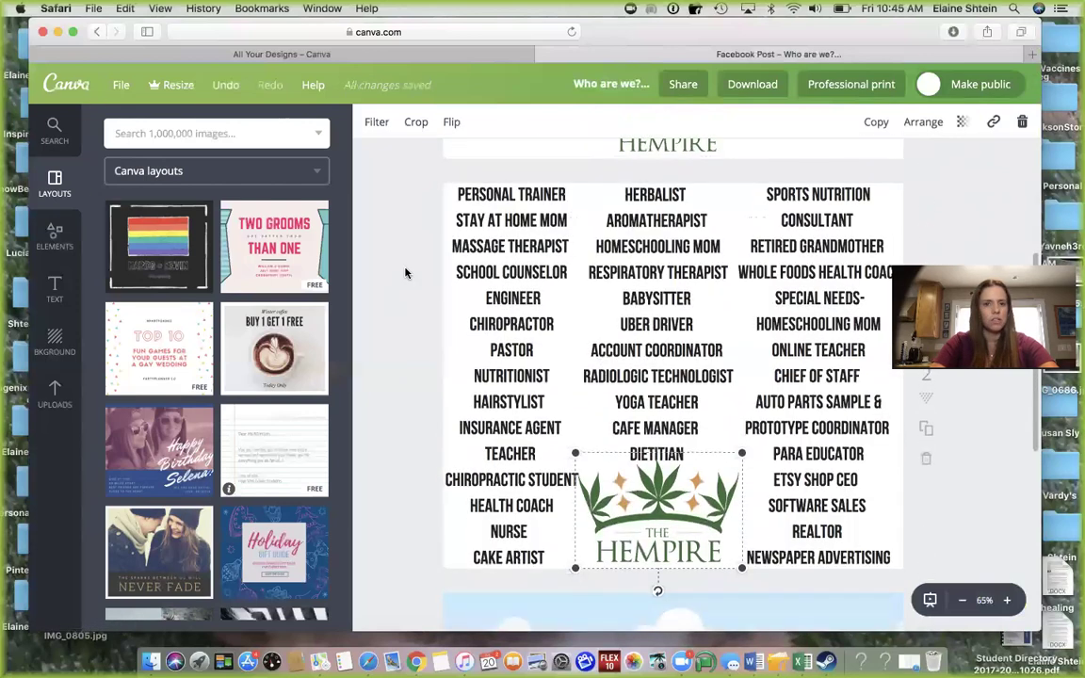
pyautogui.click(542, 54)
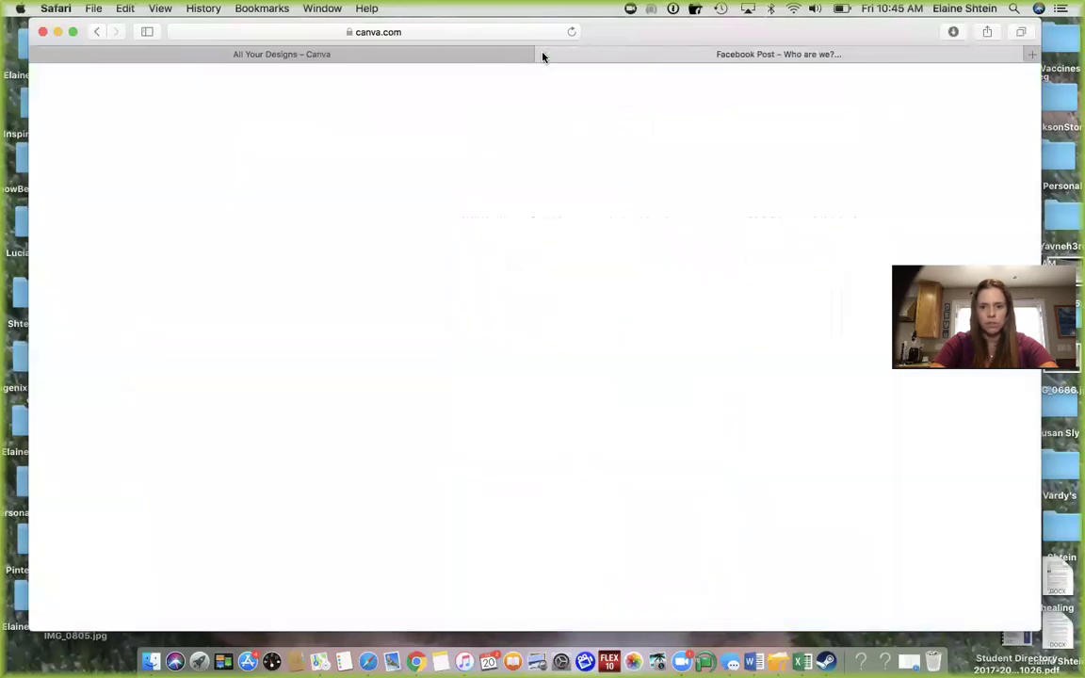
# Scroll back to the top of the dashboard and create a blank Facebook Post.
pyautogui.scroll(-2, 551, 316)
pyautogui.scroll(-5, 552, 318)
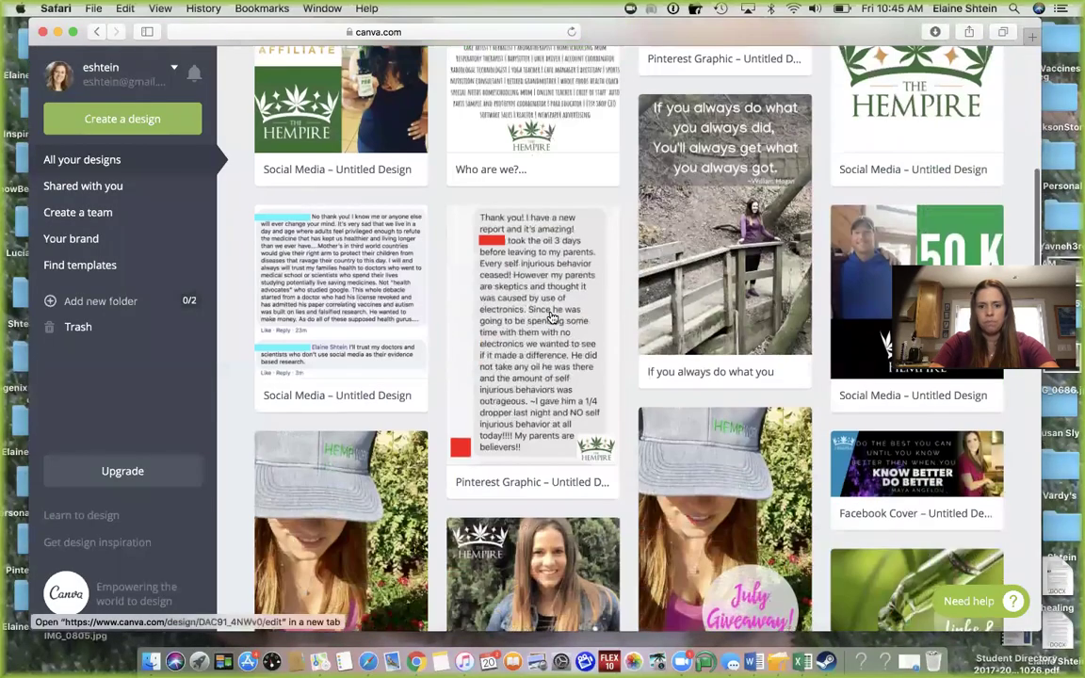
pyautogui.scroll(10, 550, 283)
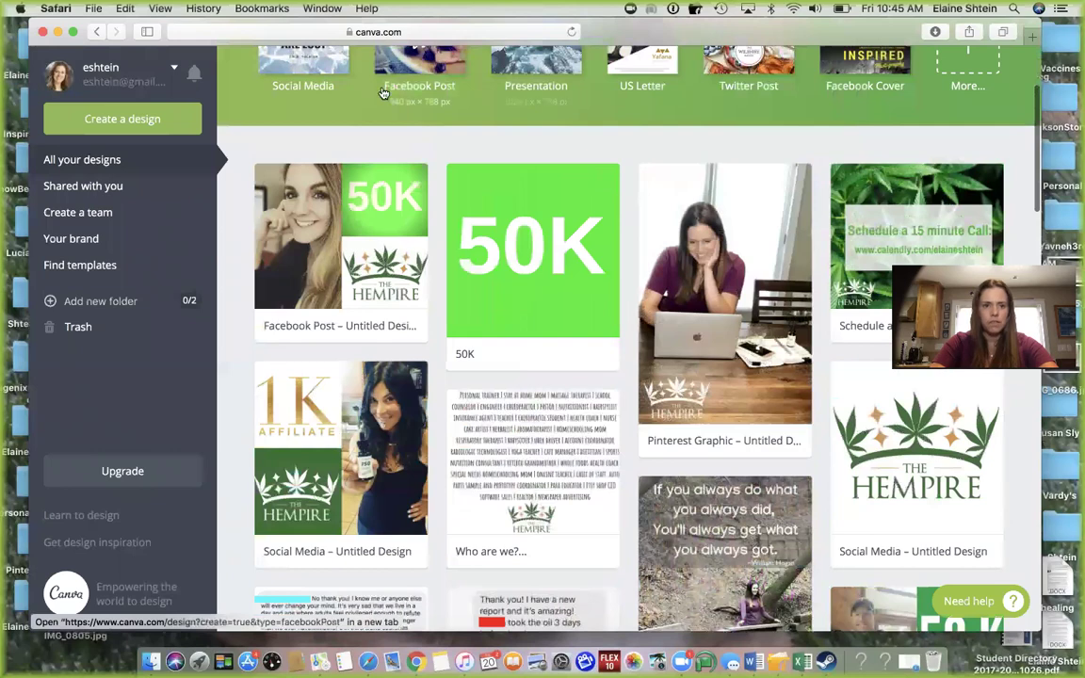
pyautogui.scroll(3, 392, 143)
pyautogui.click(440, 163)
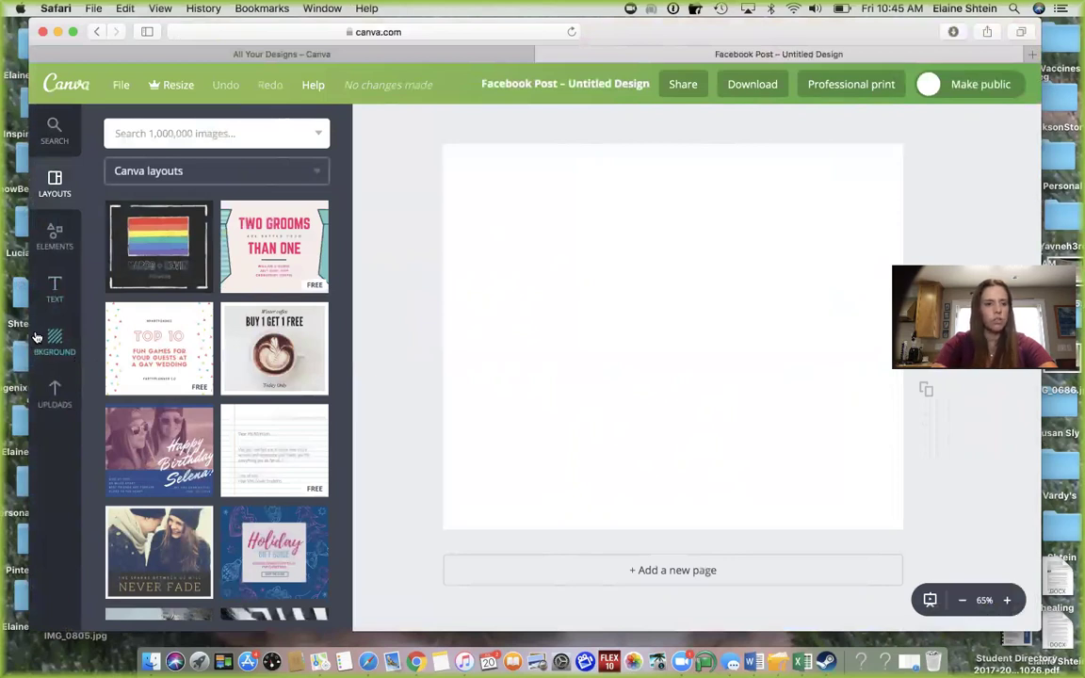
# Open Uploads and choose 'Upload your own images' to reach the Desktop file chooser.
pyautogui.click(56, 389)
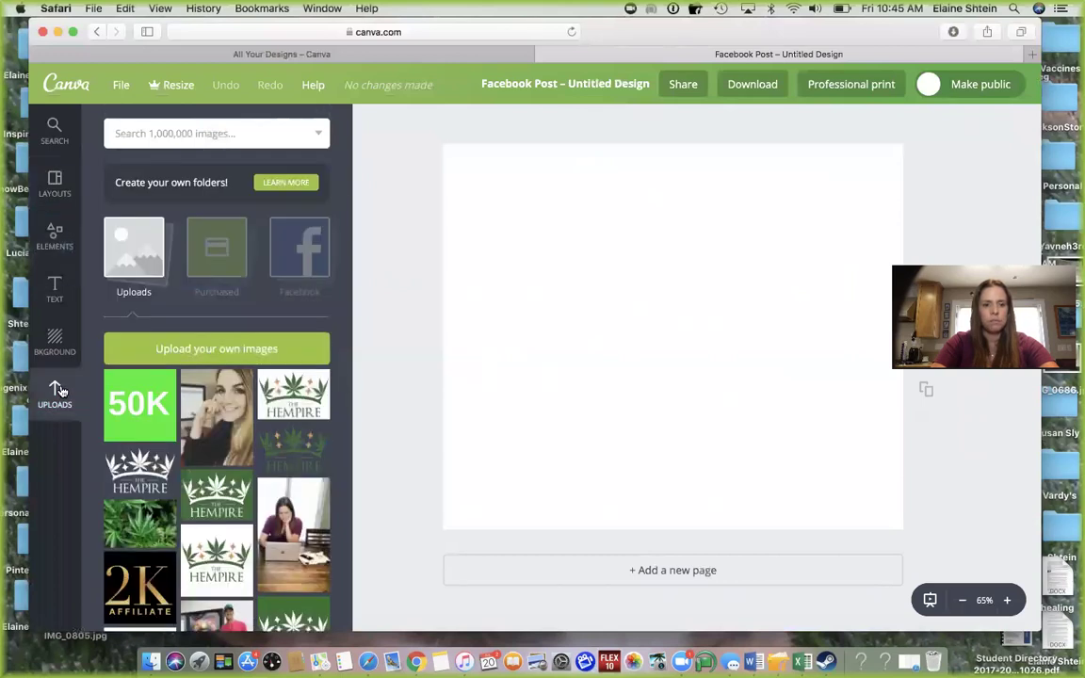
pyautogui.click(230, 349)
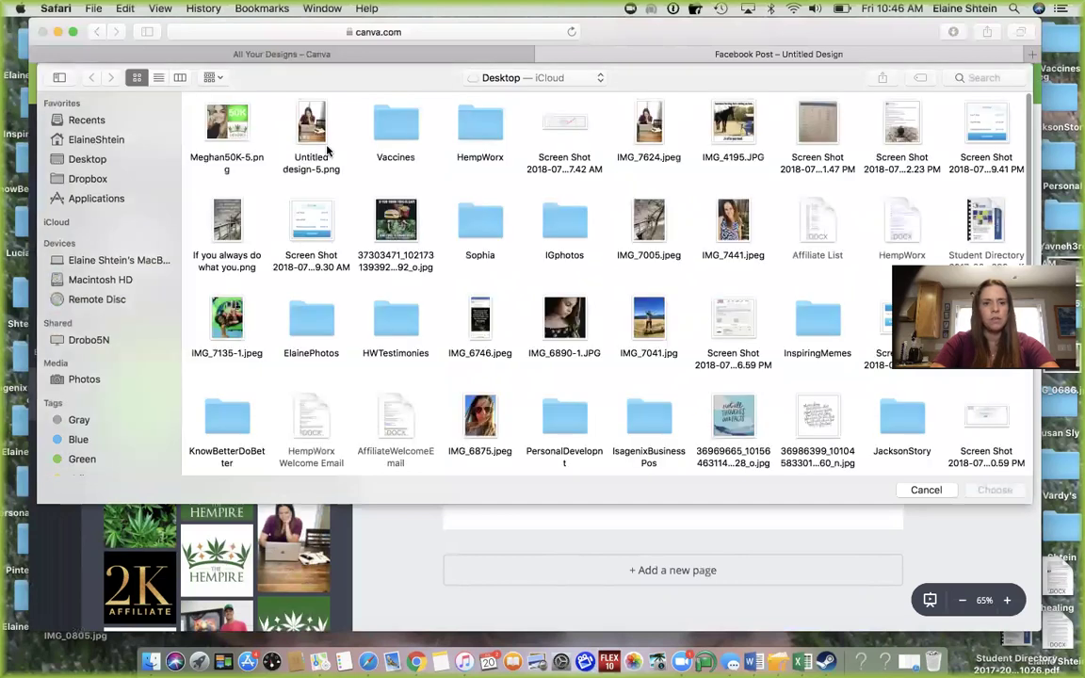
# Browse to HempWorx > HempPhotos and upload two photos, including the green dropper screenshot.
pyautogui.click(474, 126)
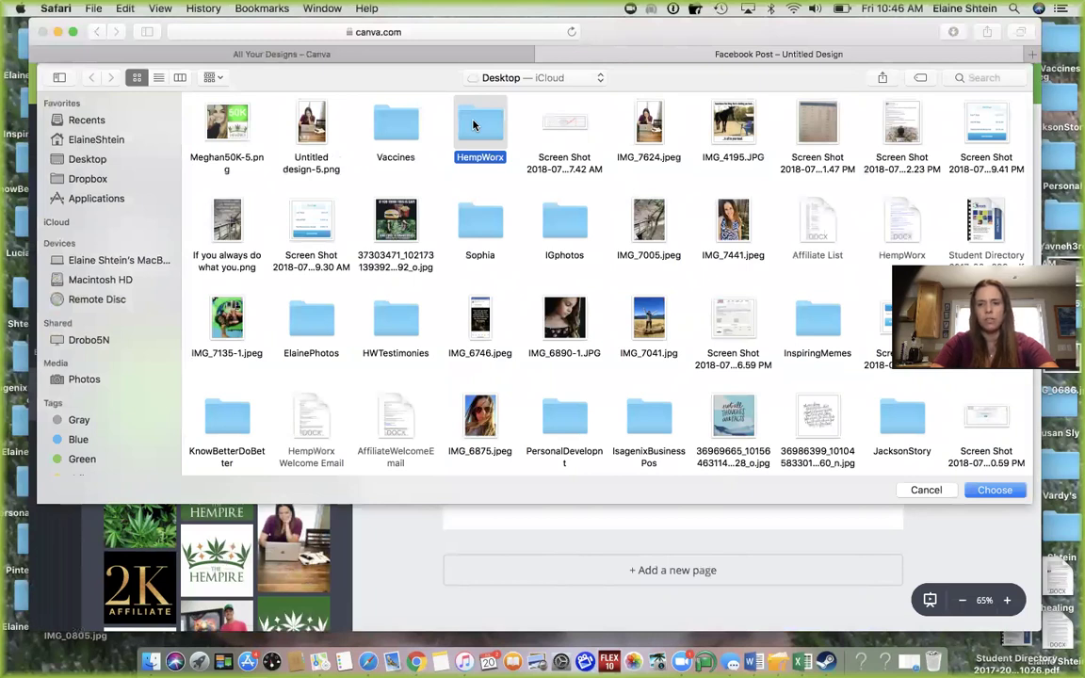
pyautogui.doubleClick(474, 125)
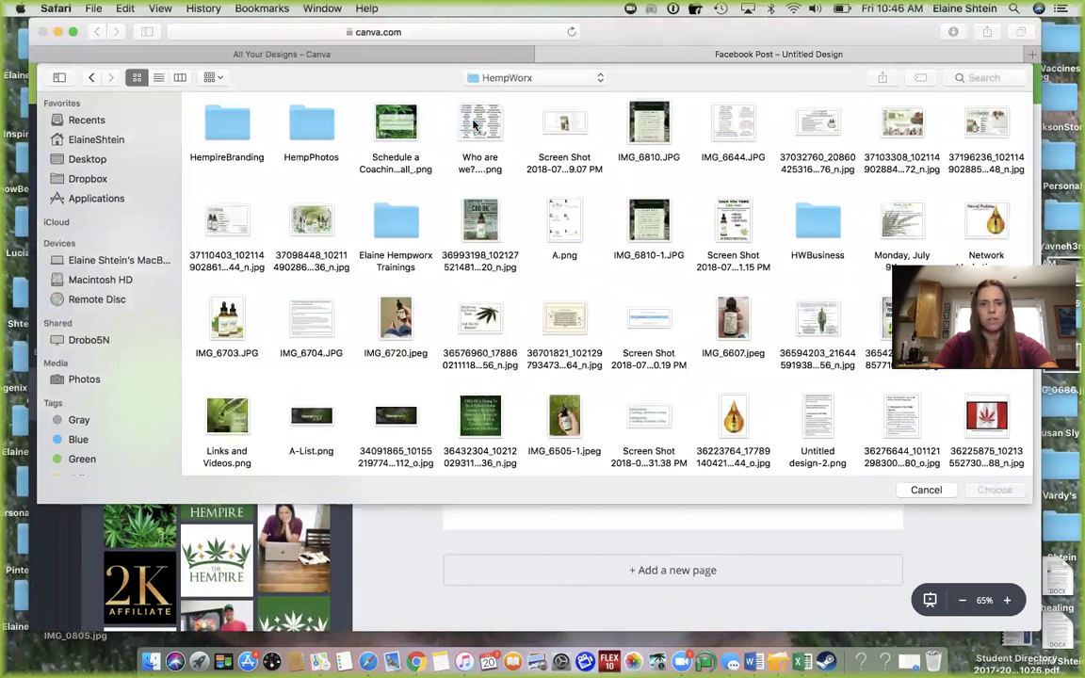
pyautogui.doubleClick(309, 128)
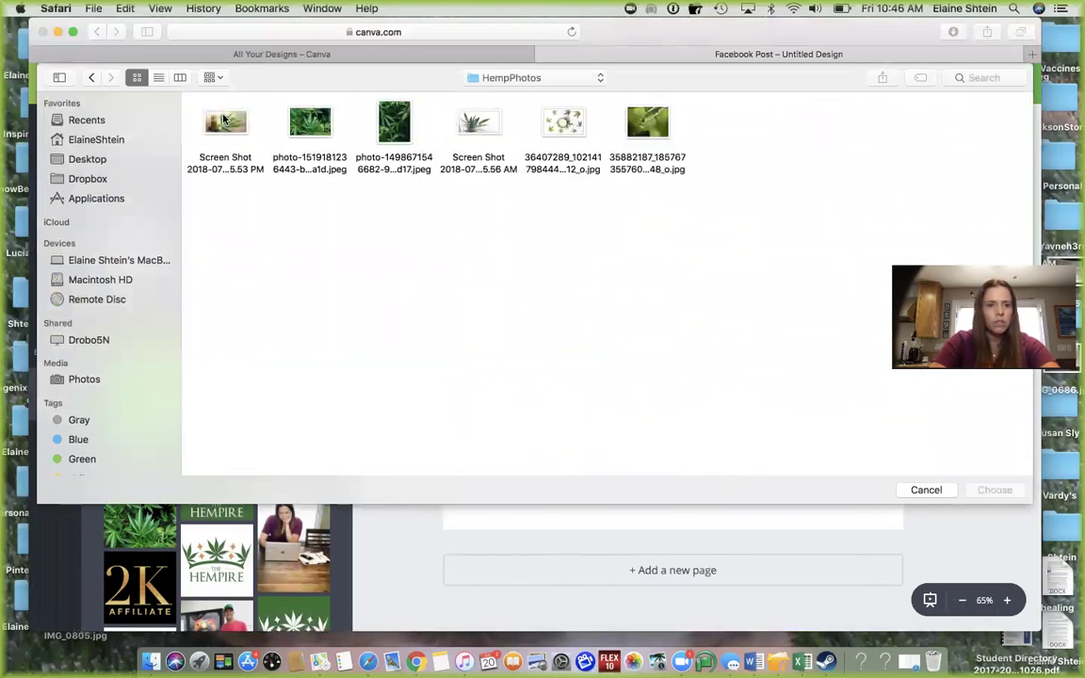
pyautogui.doubleClick(223, 118)
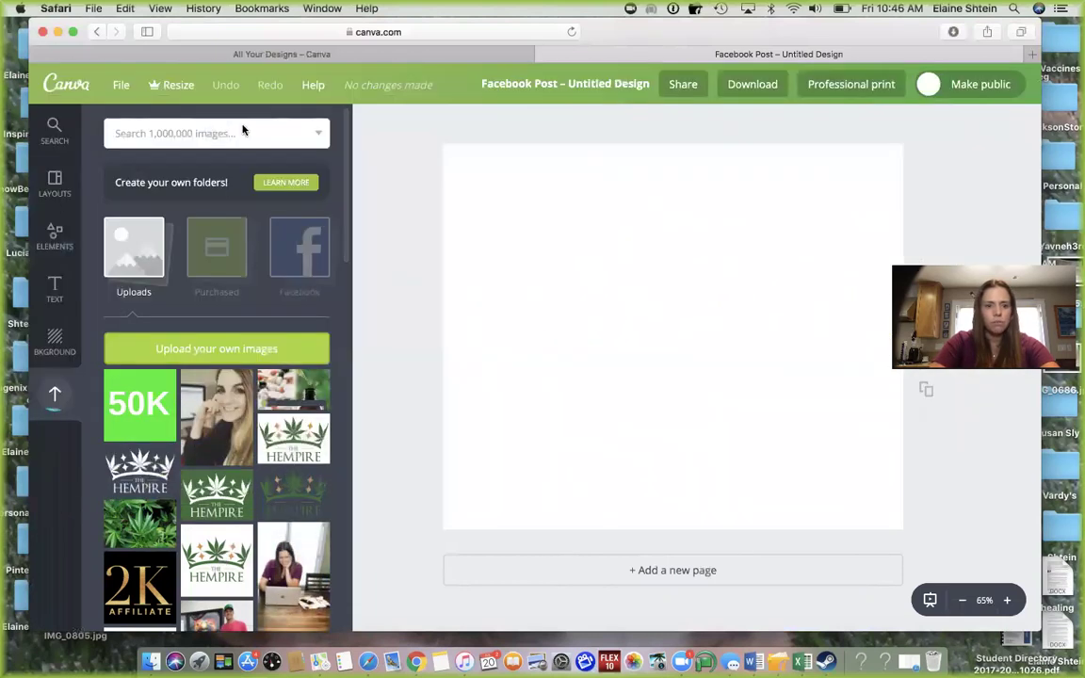
pyautogui.click(248, 349)
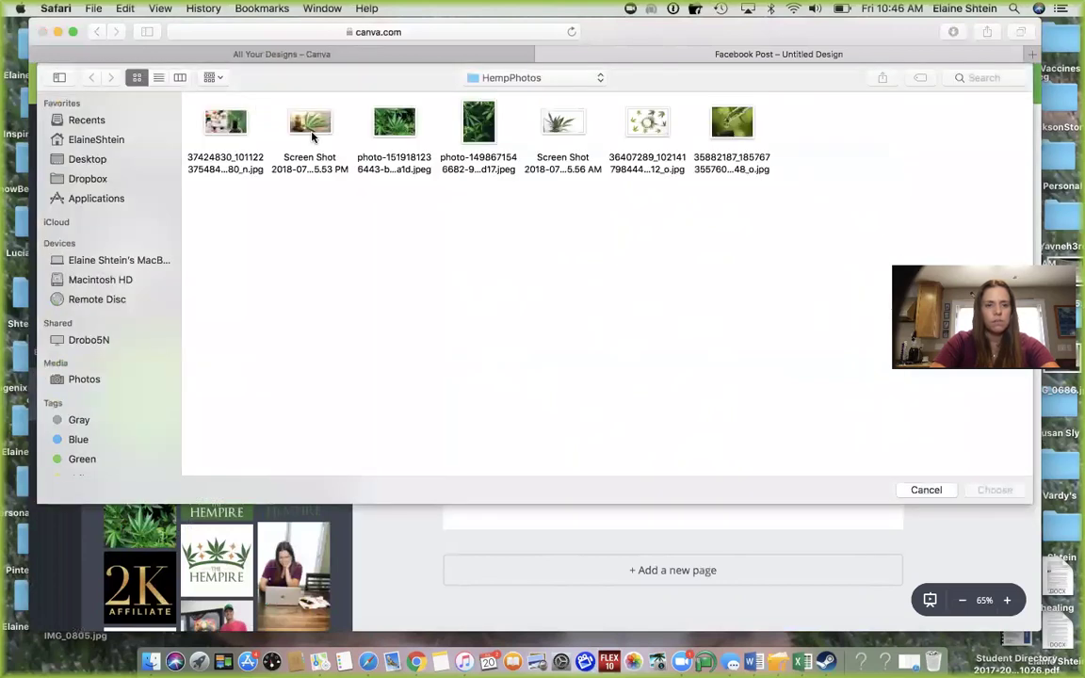
pyautogui.click(314, 124)
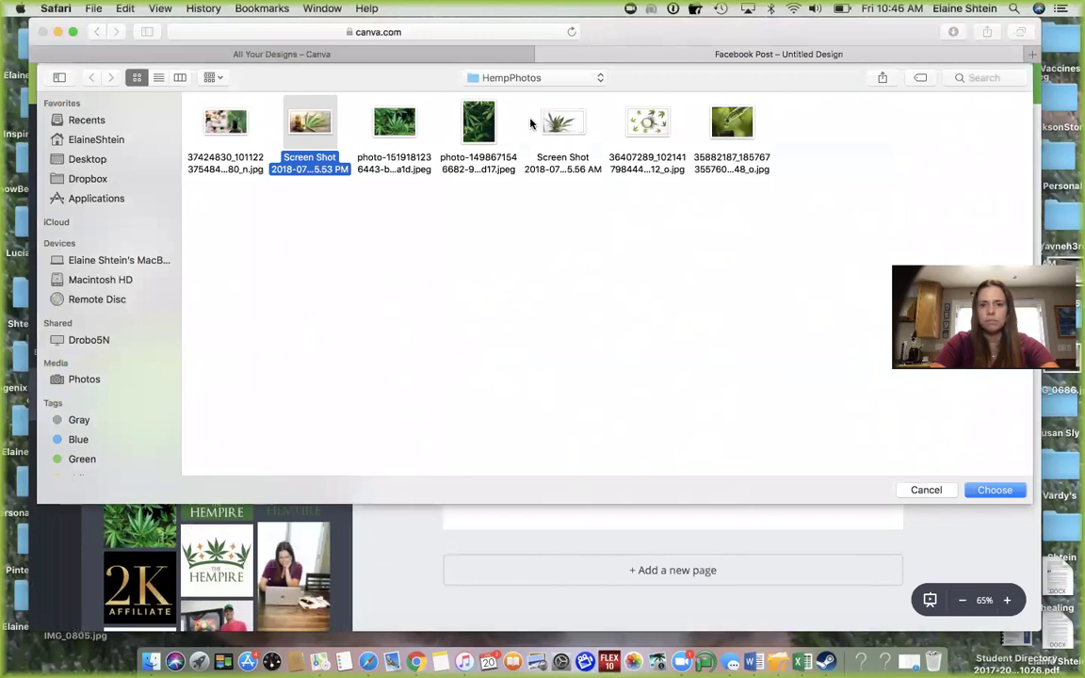
pyautogui.doubleClick(739, 123)
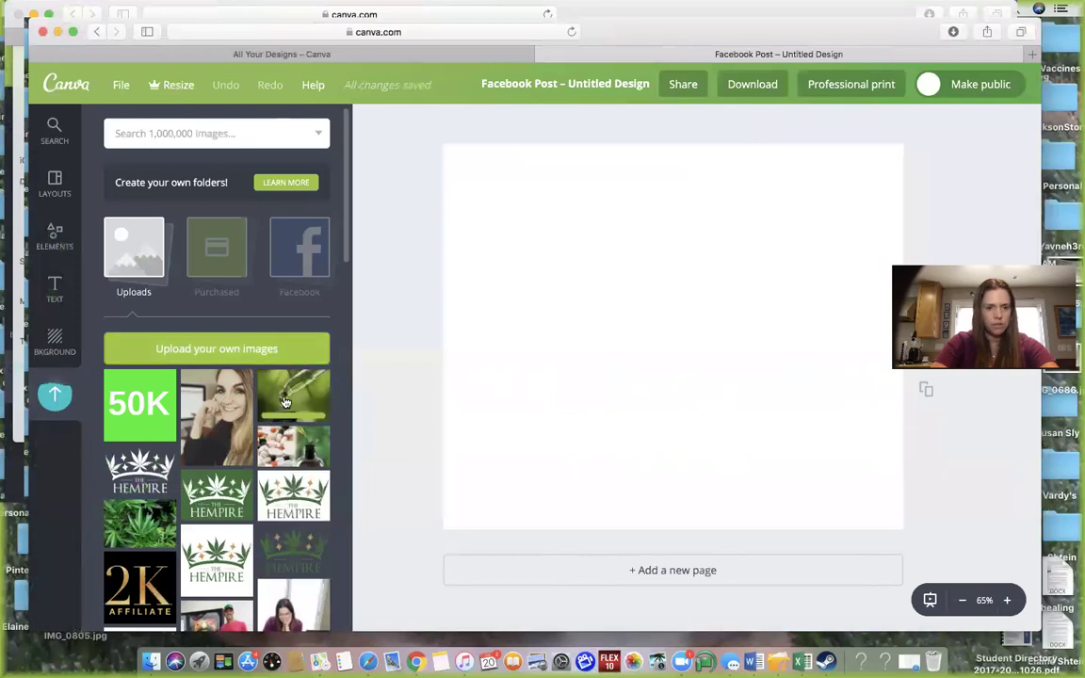
# Place the uploaded green dropper photo on the page and enlarge it to cover everything.
pyautogui.moveTo(295, 393); pyautogui.dragTo(686, 305)
pyautogui.moveTo(453, 166); pyautogui.dragTo(397, 129)
pyautogui.moveTo(902, 504); pyautogui.dragTo(945, 535)
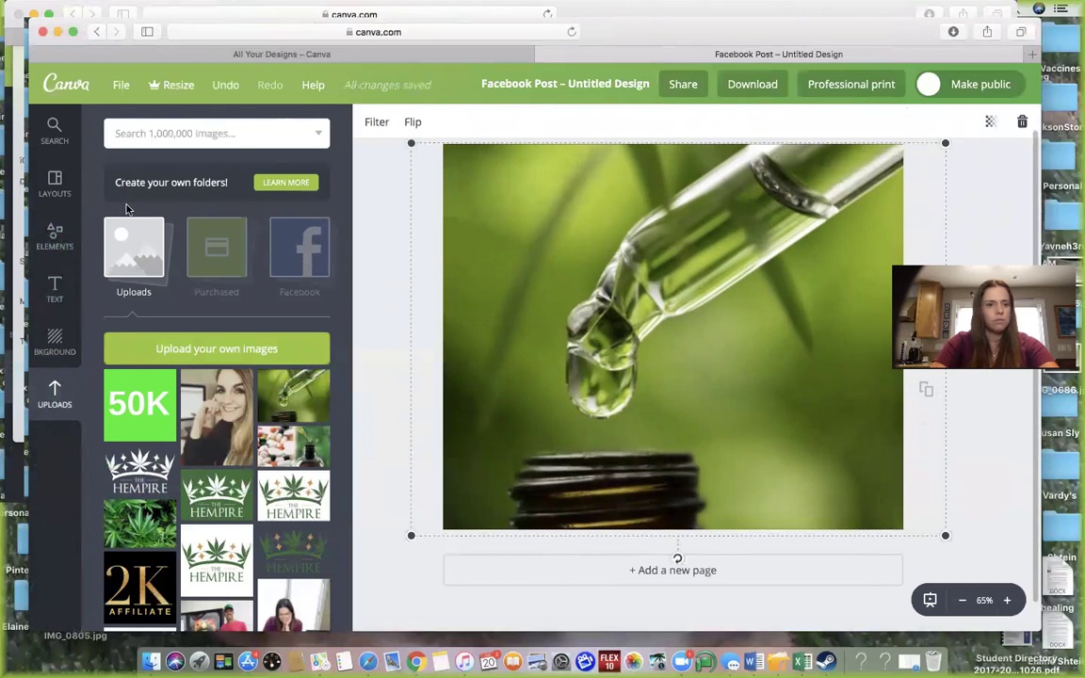
pyautogui.click(55, 282)
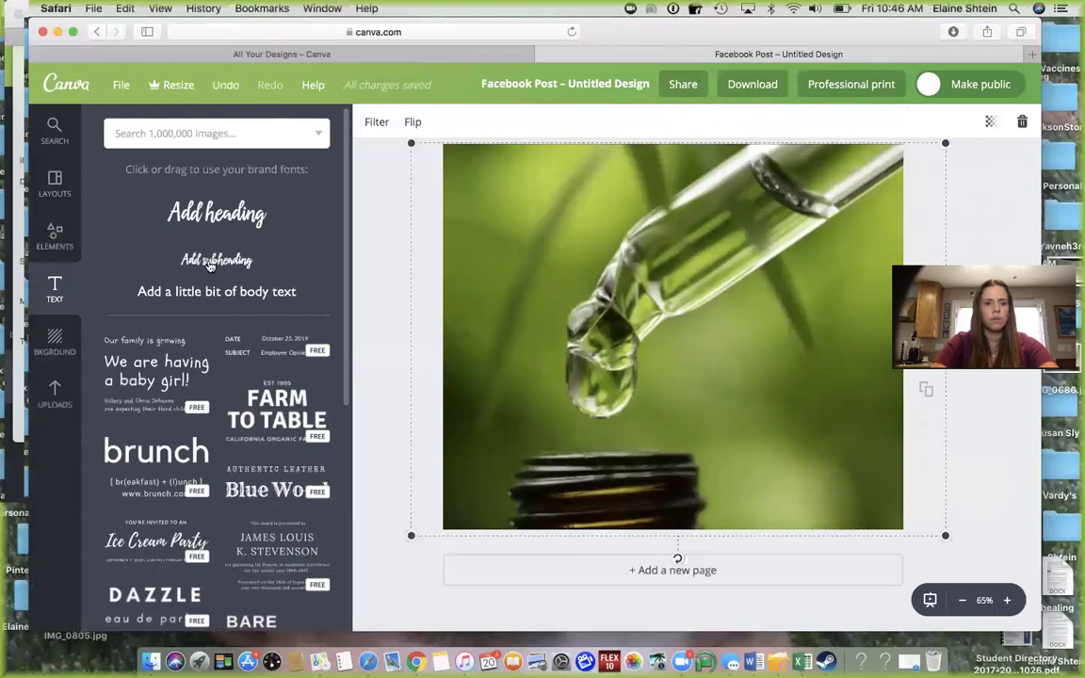
# Add a heading, make it white, and set its font size to 88.
pyautogui.click(228, 215)
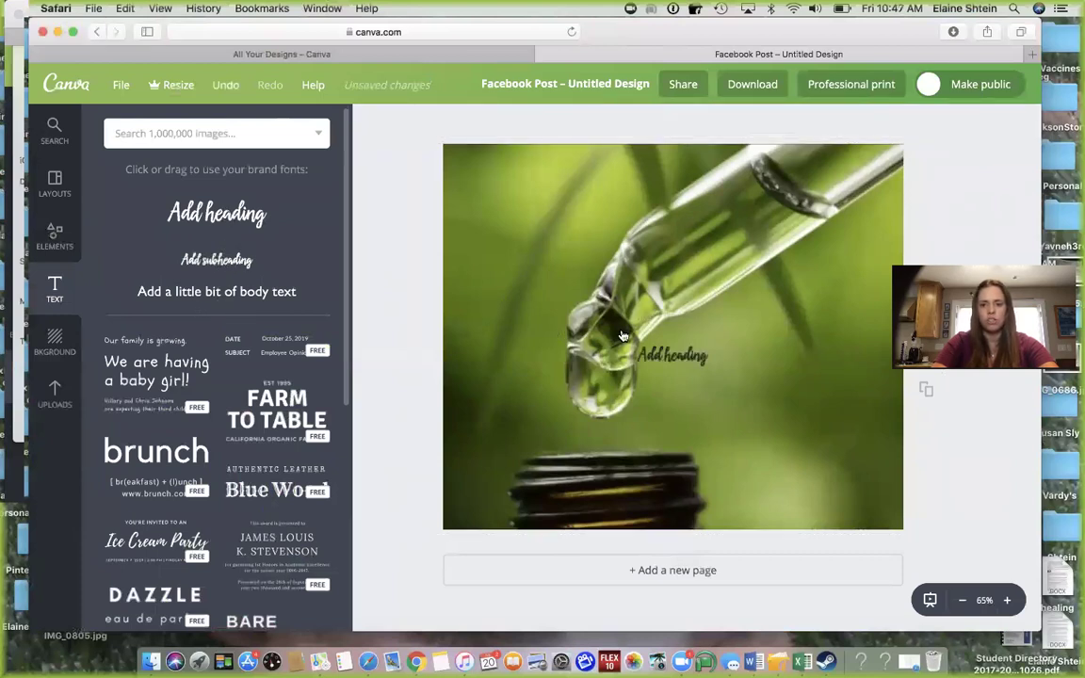
pyautogui.doubleClick(664, 355)
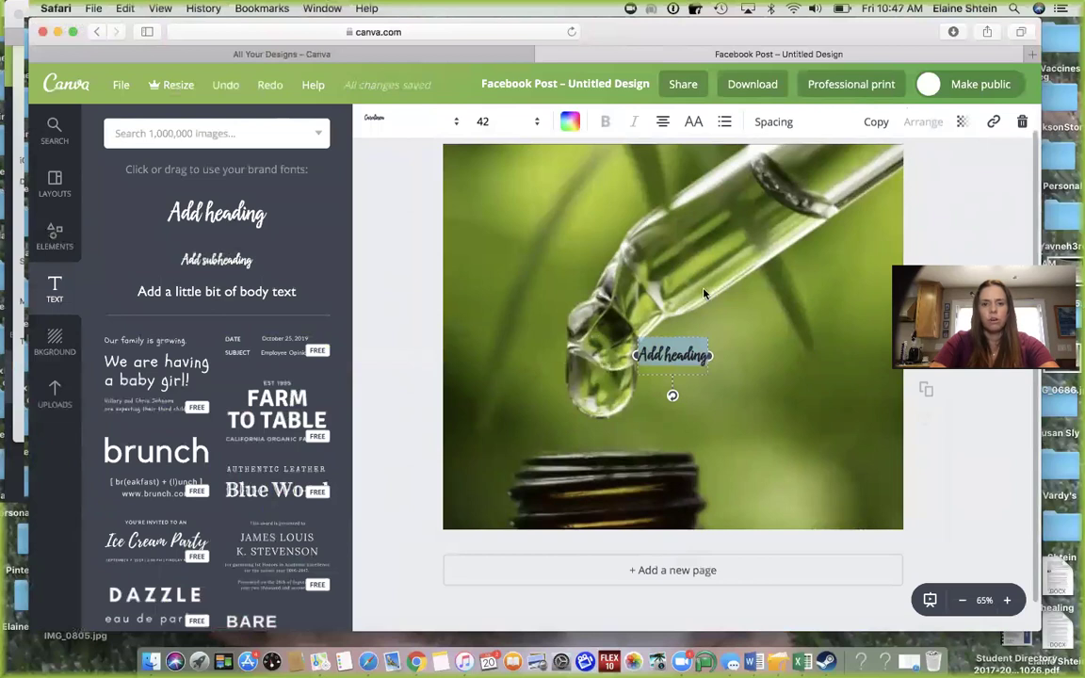
pyautogui.click(573, 126)
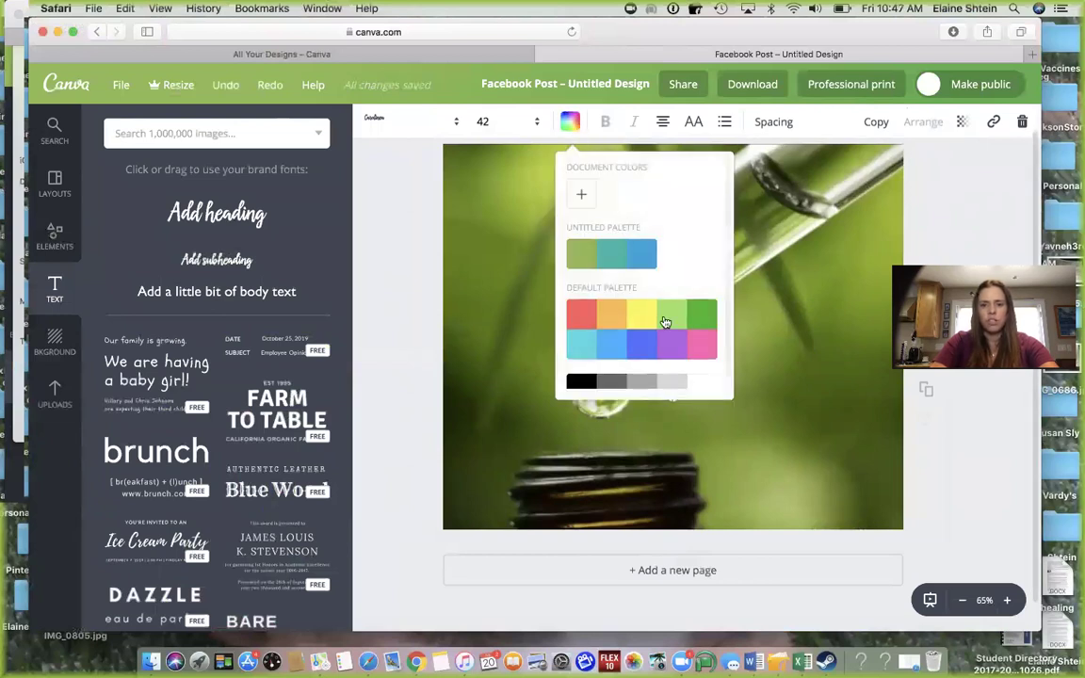
pyautogui.click(864, 407)
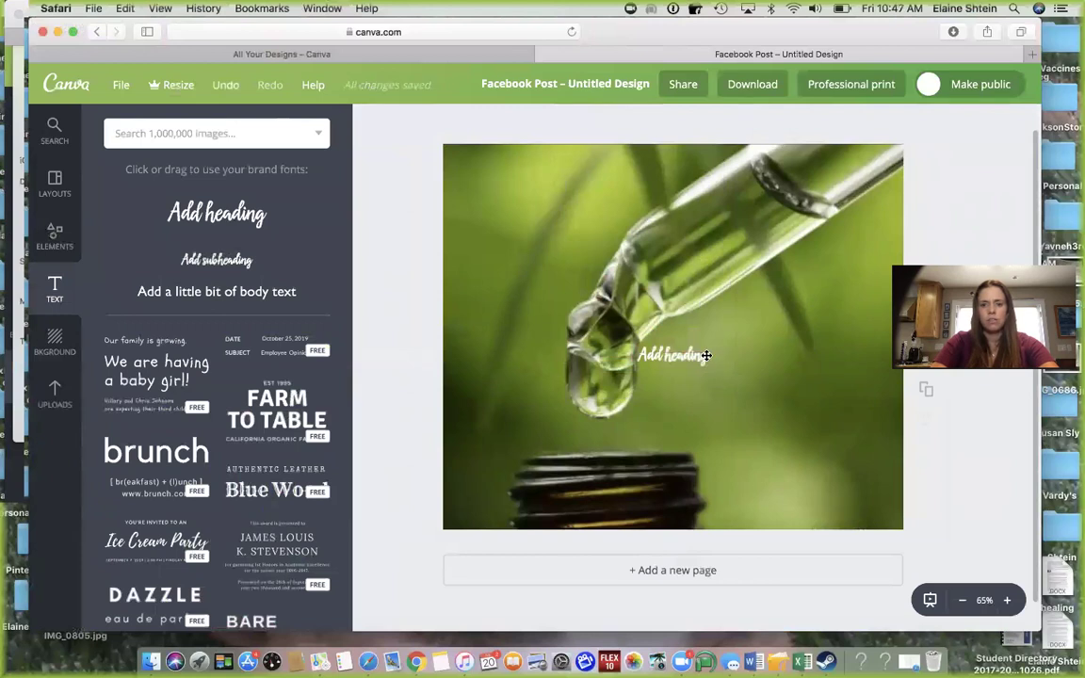
pyautogui.click(671, 355)
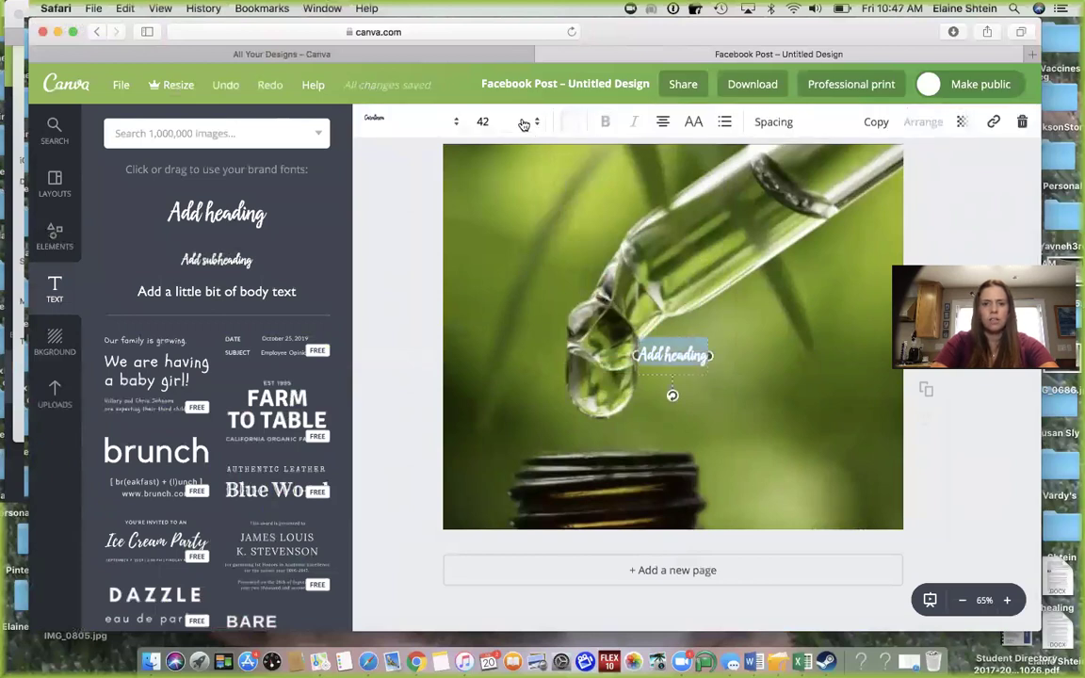
pyautogui.click(535, 122)
pyautogui.click(485, 466)
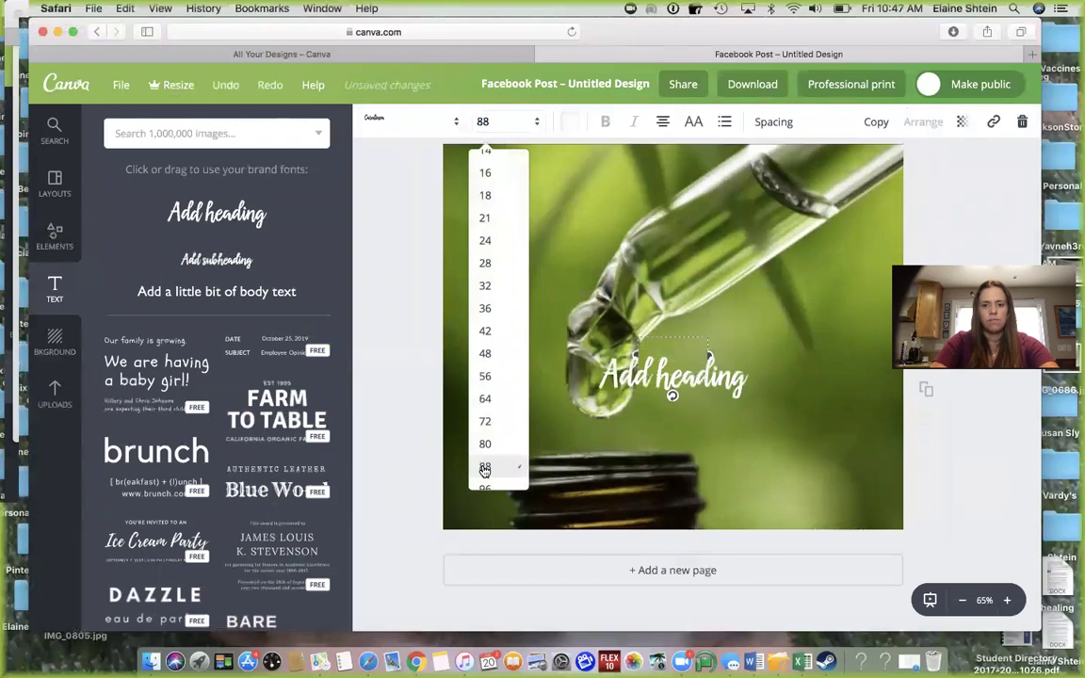
# Change the heading font to News Cycle, widen it to one line, and move it to the top.
pyautogui.click(419, 122)
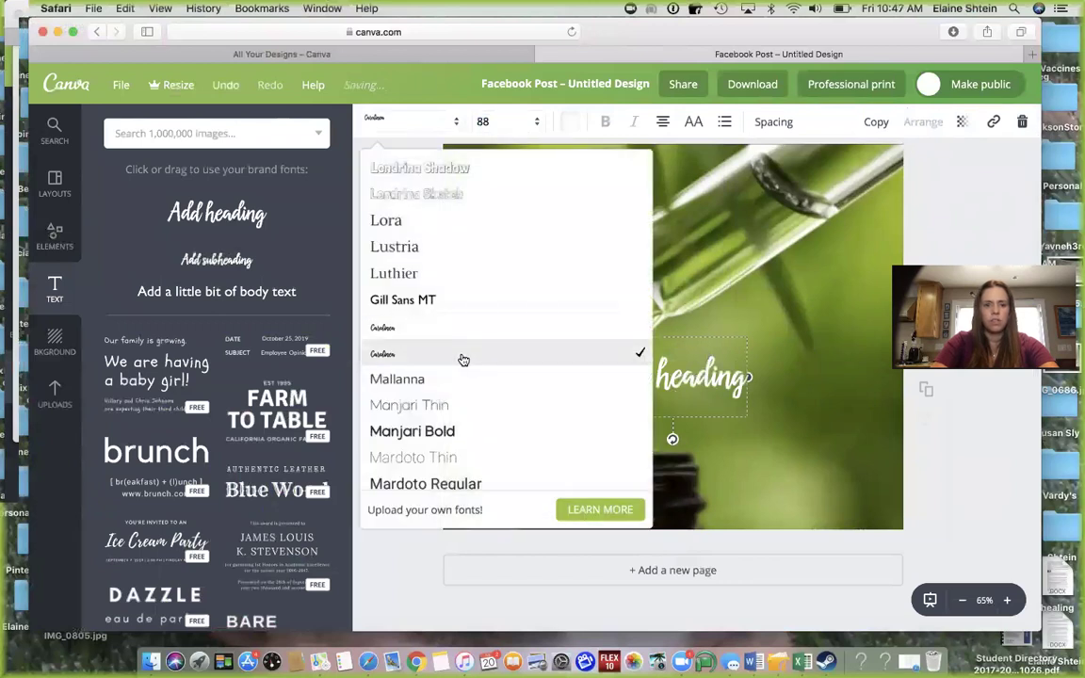
pyautogui.scroll(-3, 462, 359)
pyautogui.scroll(-10, 462, 359)
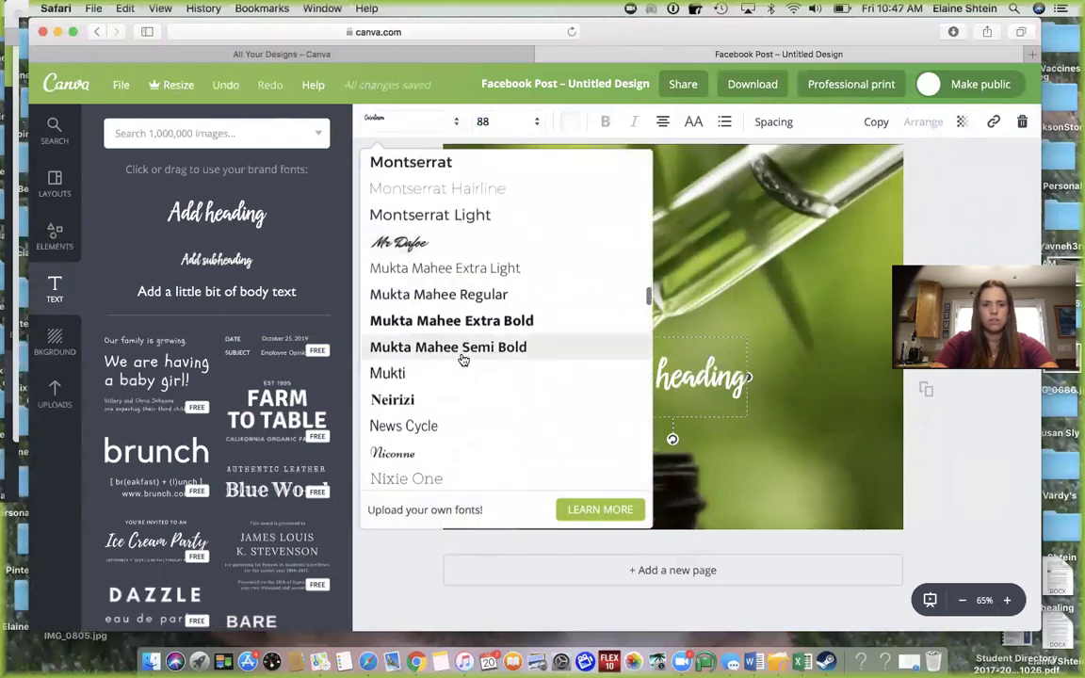
pyautogui.click(442, 380)
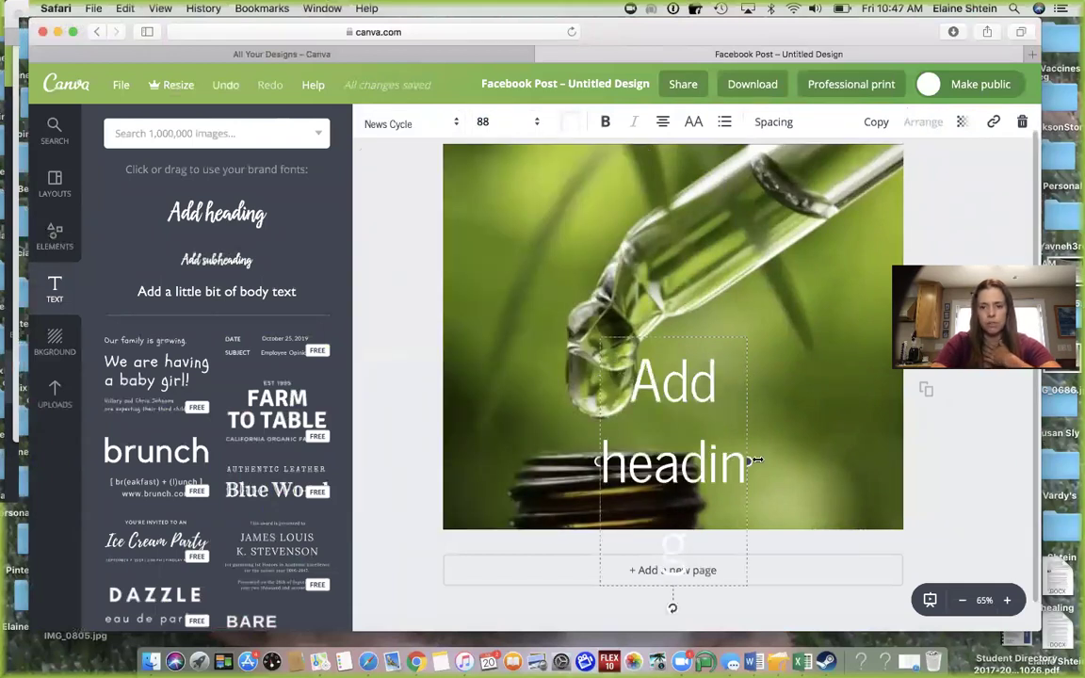
pyautogui.moveTo(749, 462); pyautogui.dragTo(888, 382)
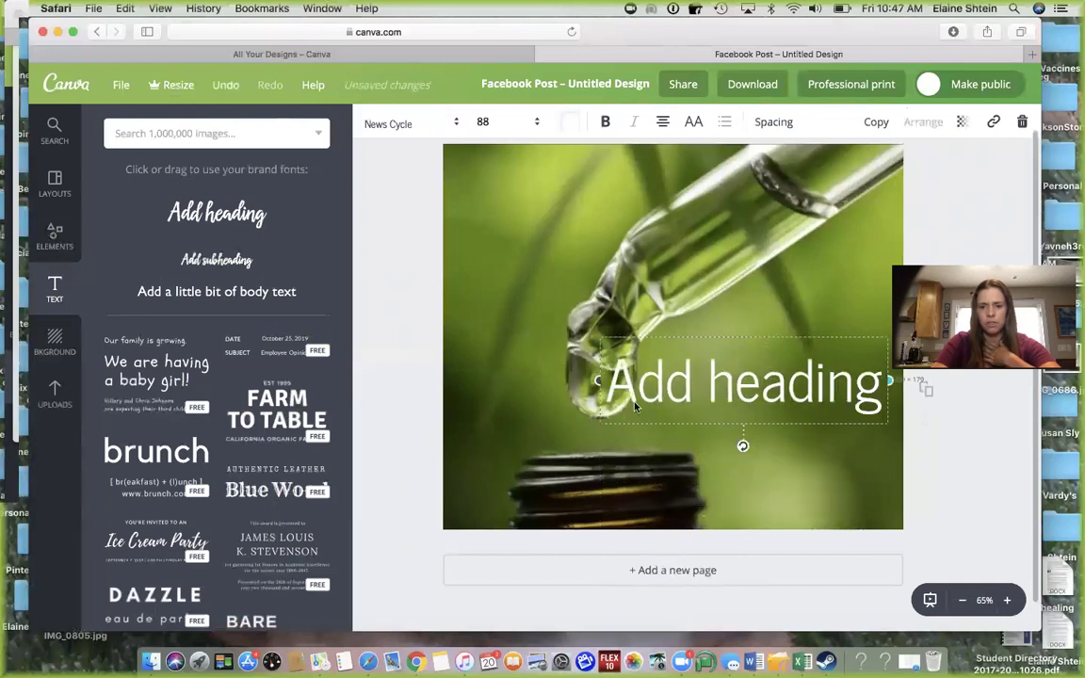
pyautogui.moveTo(597, 381); pyautogui.dragTo(481, 381)
pyautogui.moveTo(659, 382); pyautogui.dragTo(646, 189)
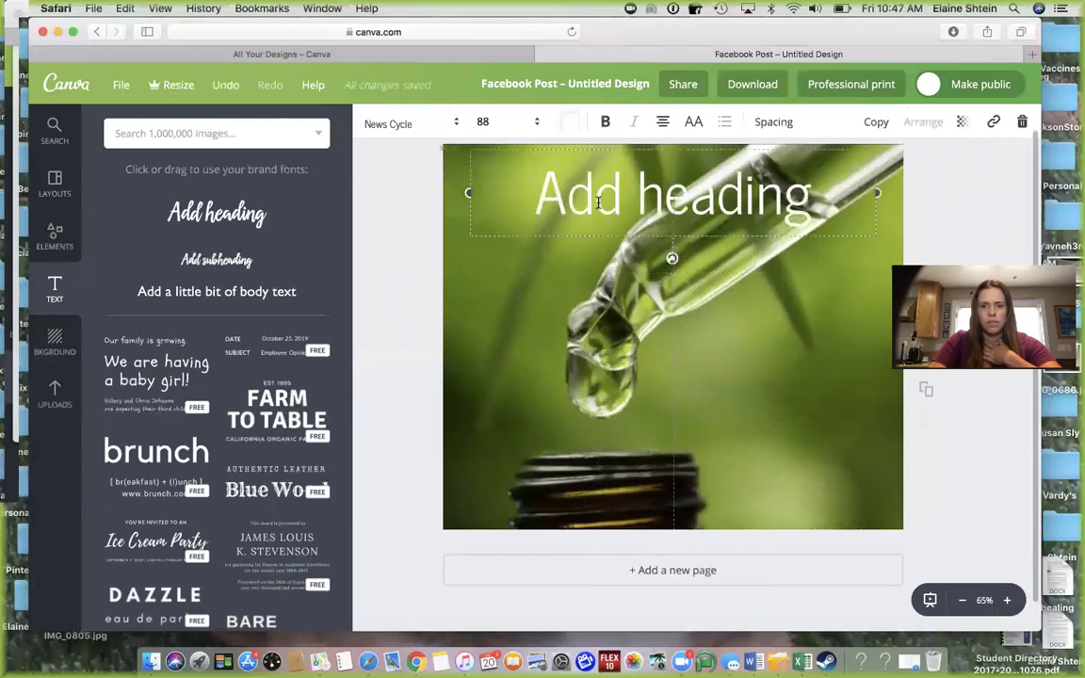
pyautogui.click(56, 247)
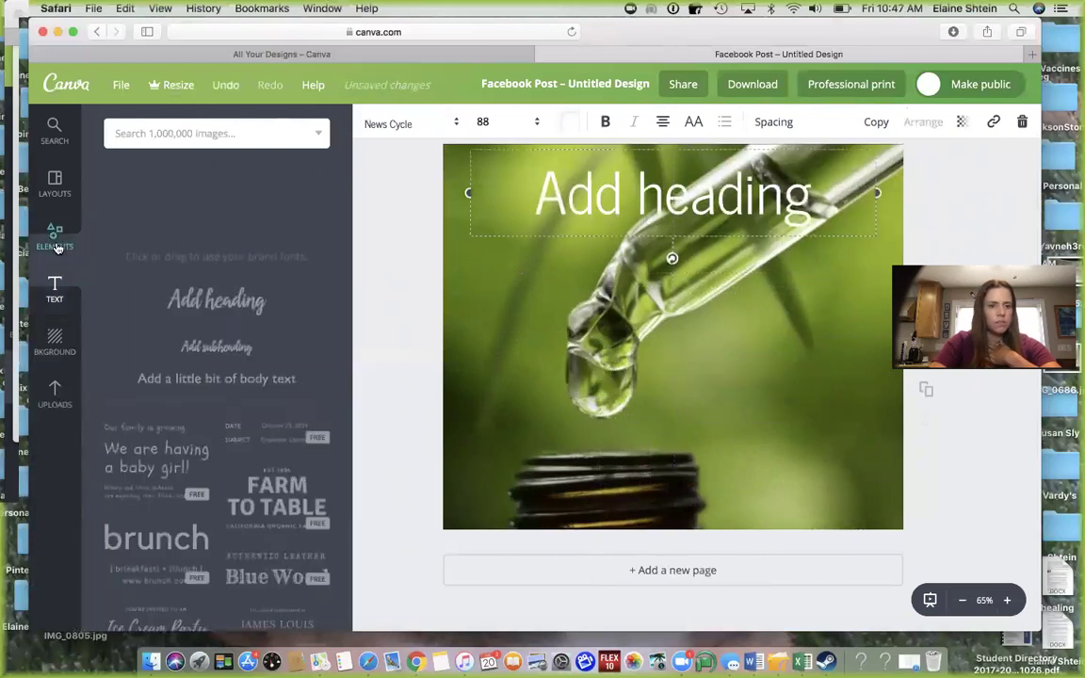
# Add a square shape from Elements over the photo and widen it slightly on both sides.
pyautogui.click(141, 298)
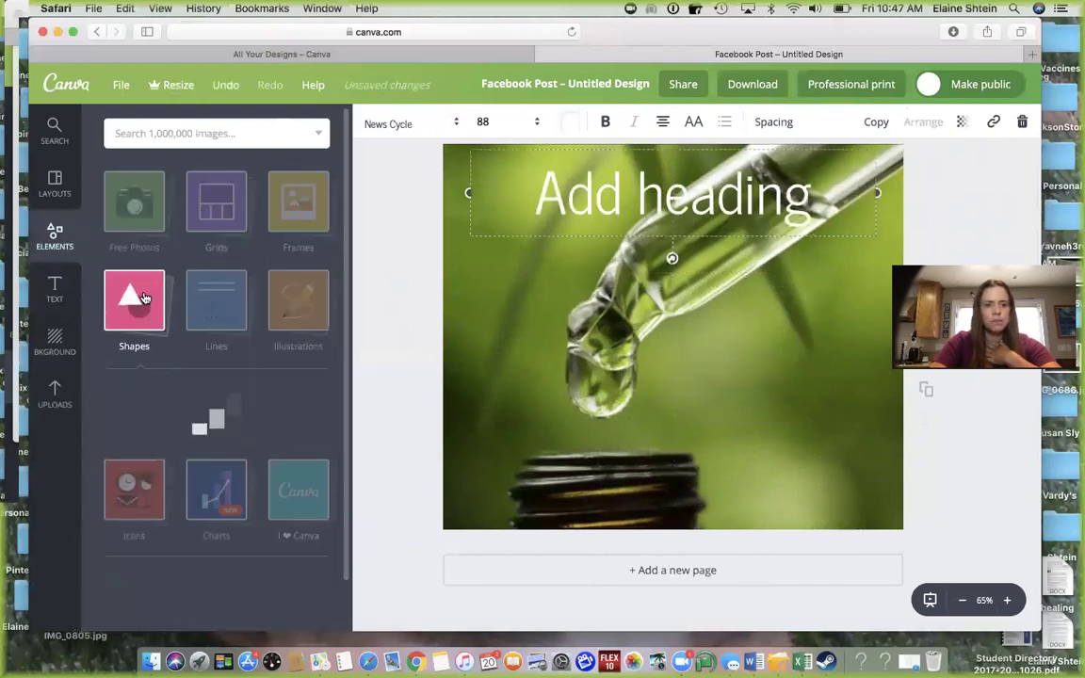
pyautogui.scroll(-3, 238, 377)
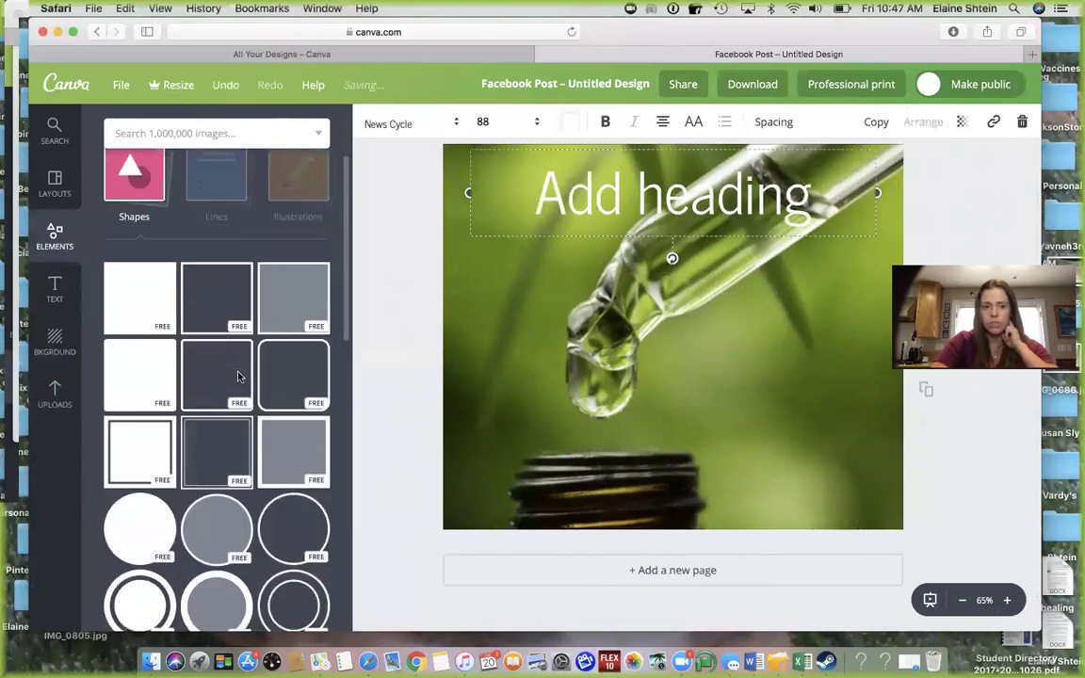
pyautogui.scroll(-4, 151, 311)
pyautogui.scroll(-15, 184, 345)
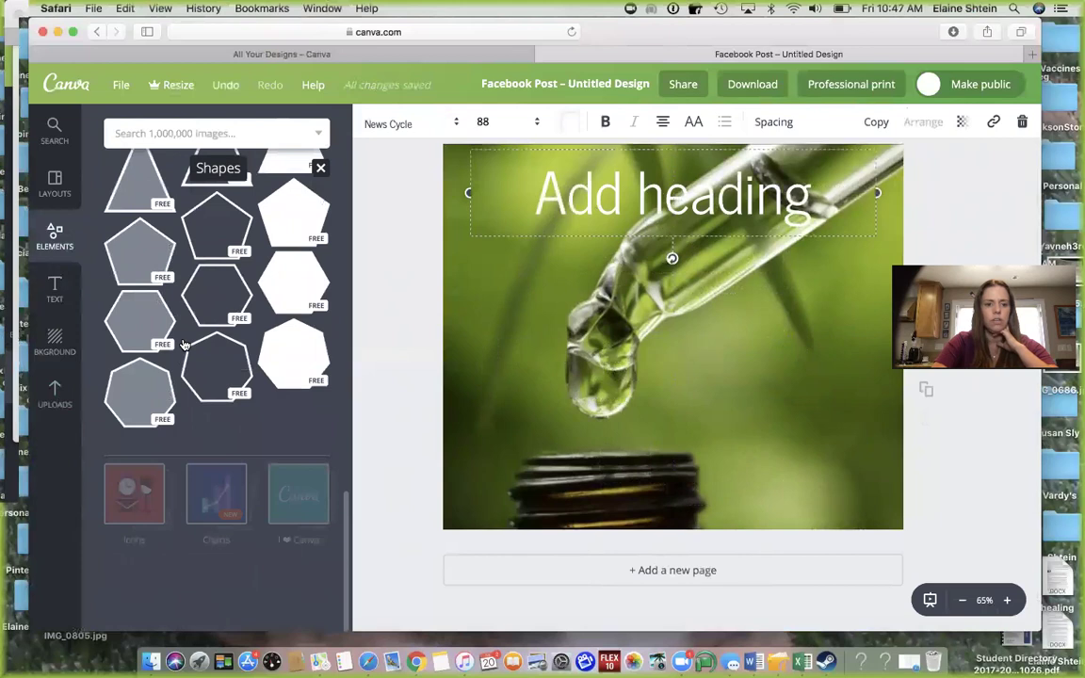
pyautogui.scroll(-5, 185, 345)
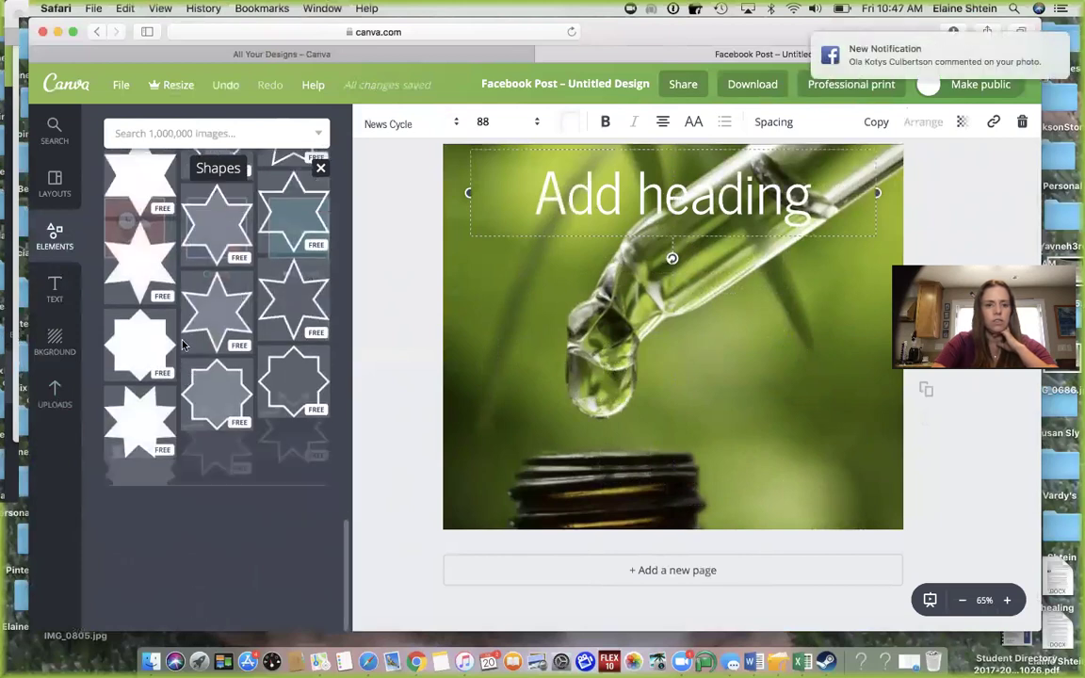
pyautogui.scroll(20, 184, 345)
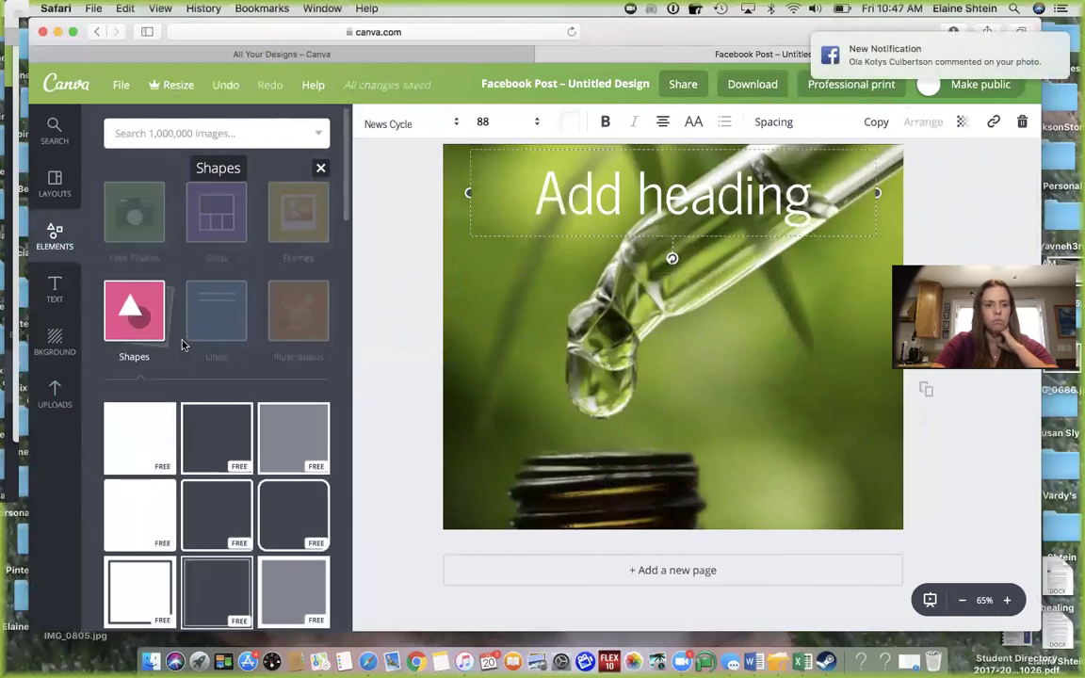
pyautogui.click(147, 433)
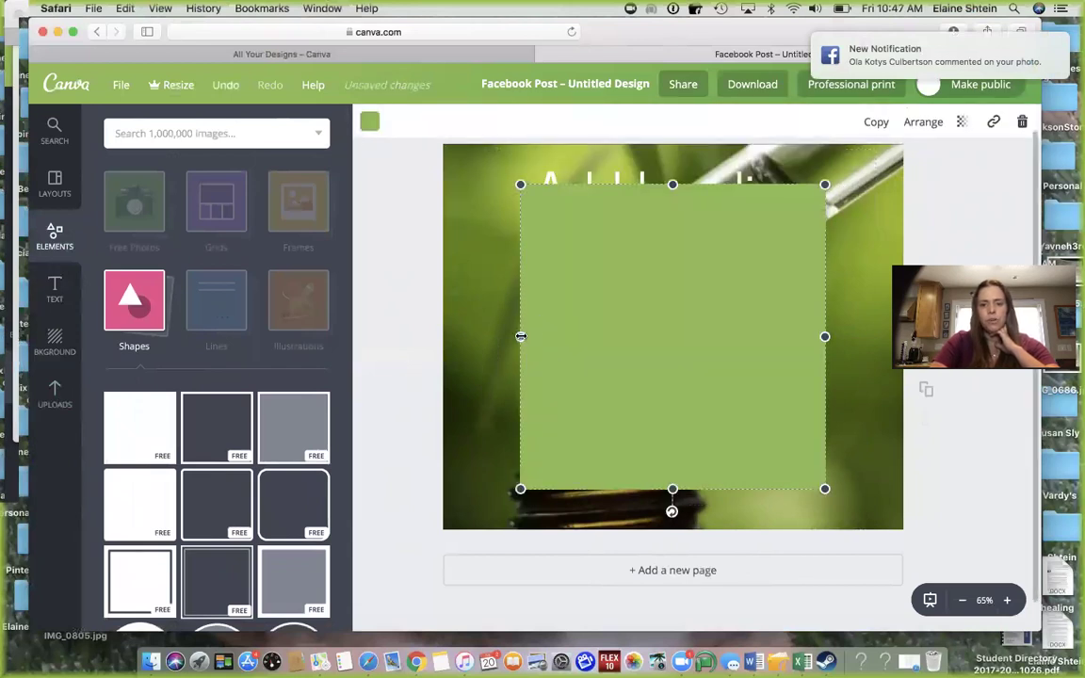
pyautogui.moveTo(483, 337); pyautogui.dragTo(481, 337)
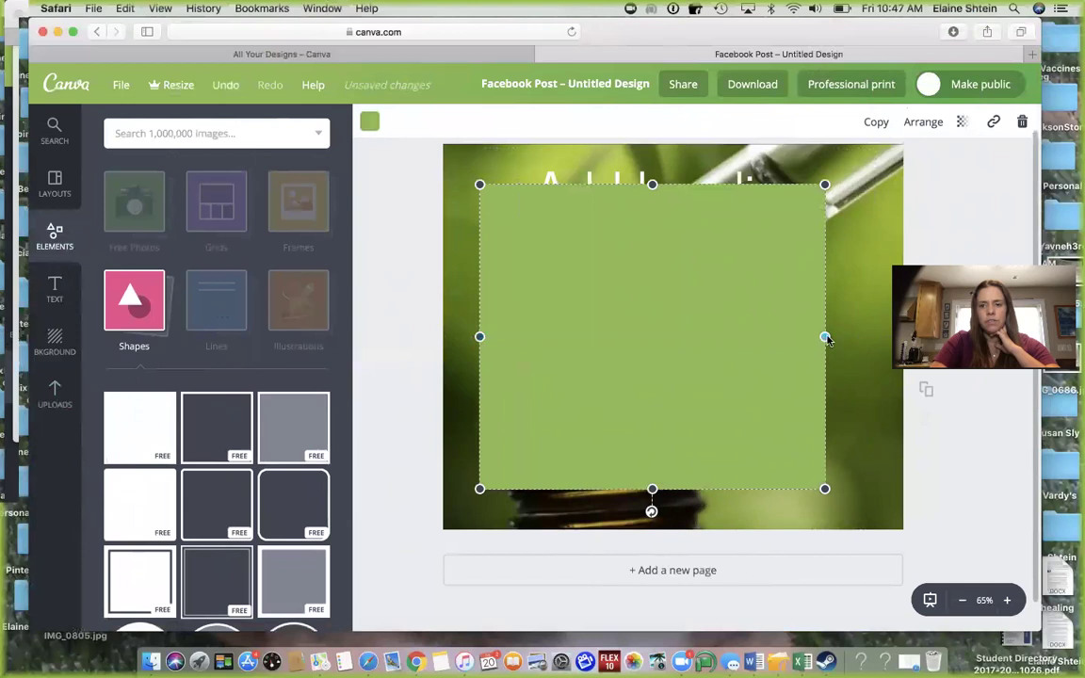
pyautogui.moveTo(865, 338); pyautogui.dragTo(868, 336)
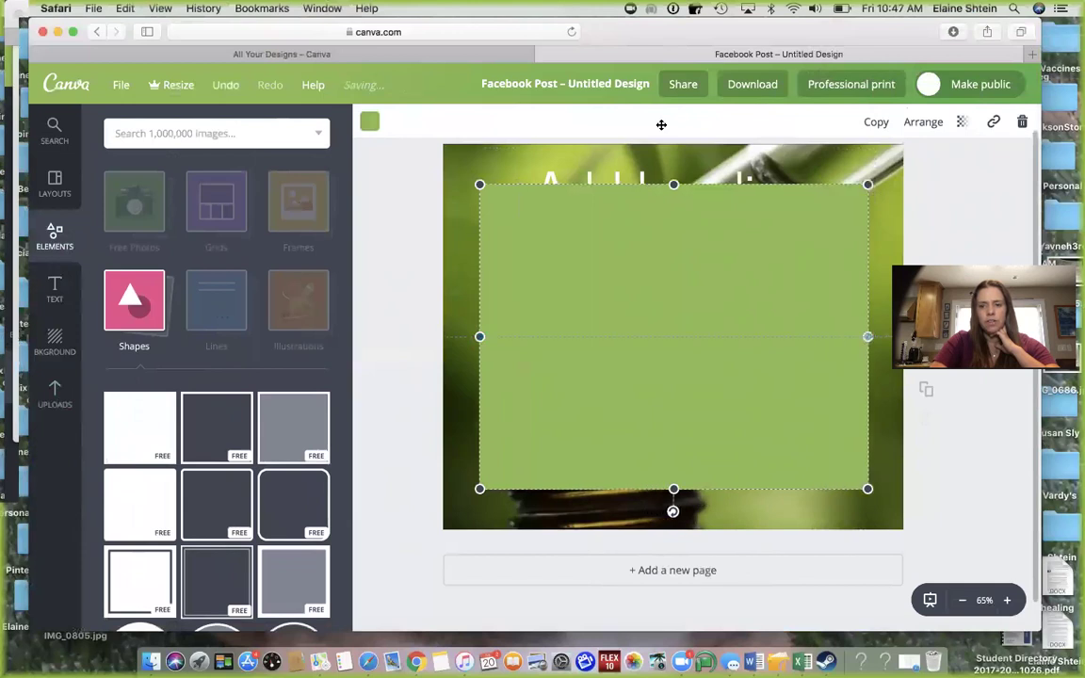
# Change the rectangle's colour from green to white.
pyautogui.click(369, 122)
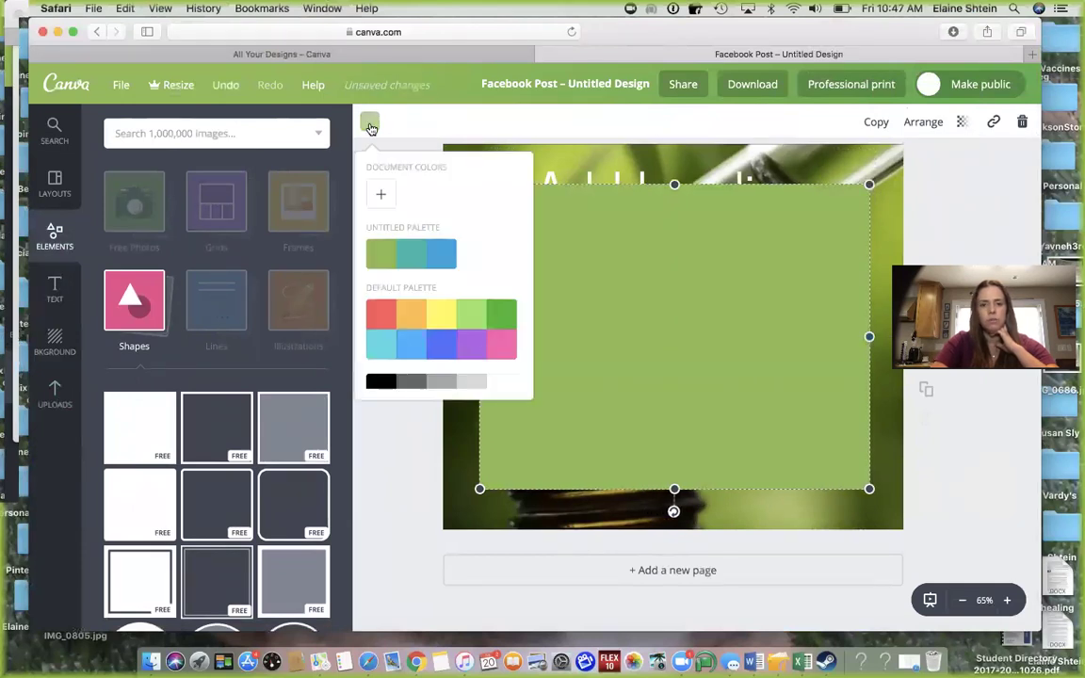
pyautogui.click(474, 384)
pyautogui.click(513, 382)
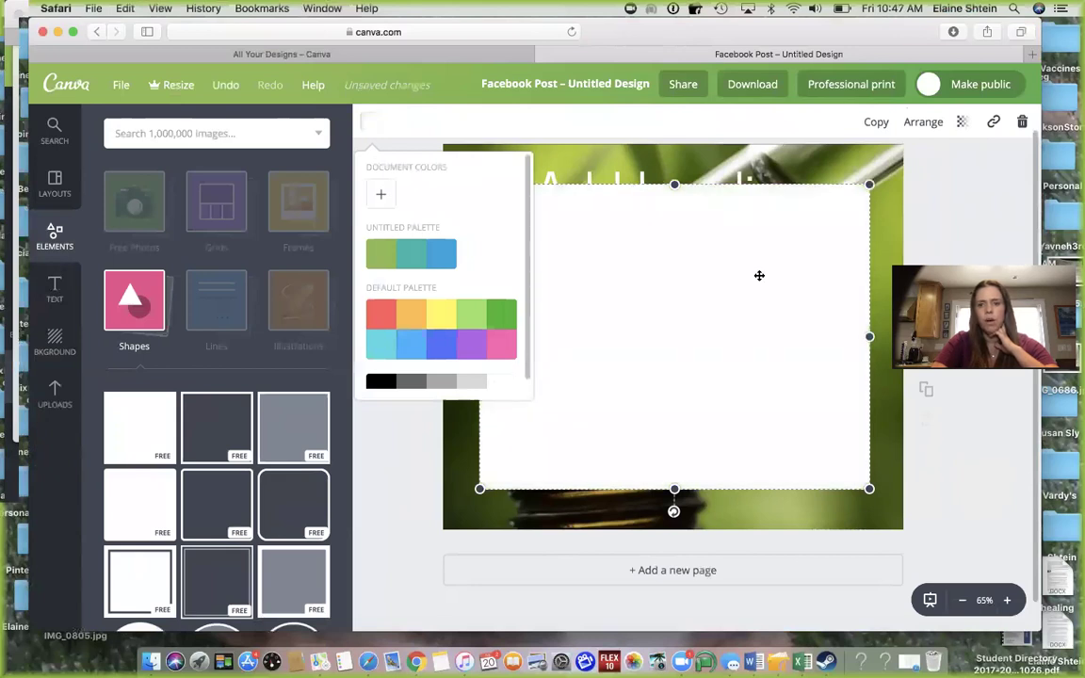
pyautogui.click(859, 187)
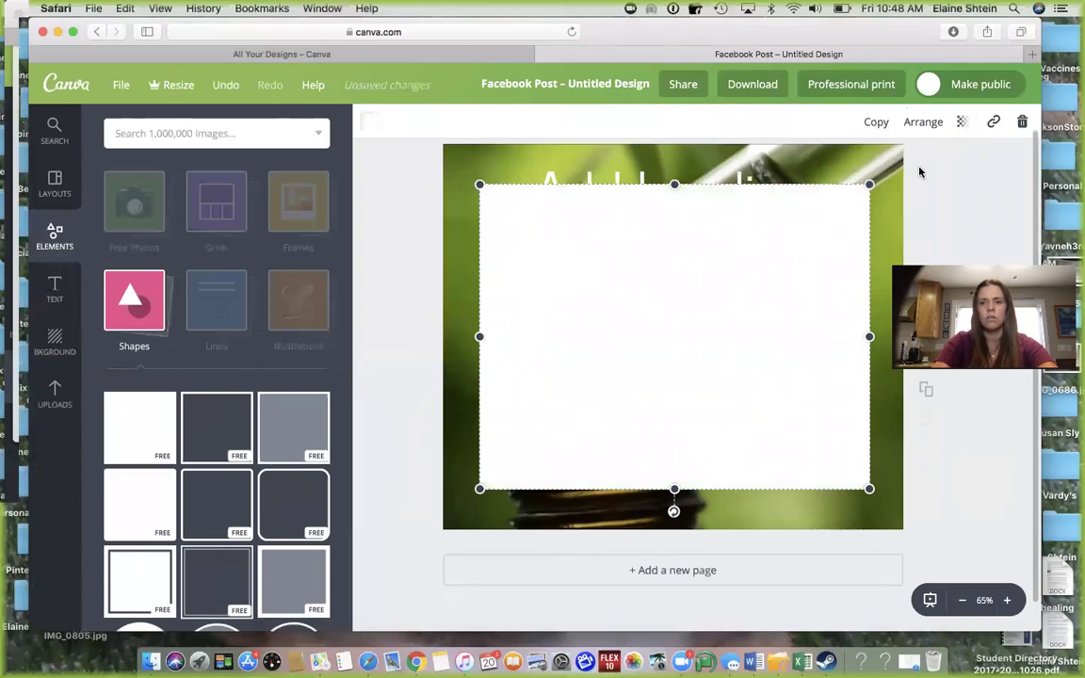
# Set the white box's transparency to 29 and centre it on the photo below the heading.
pyautogui.click(961, 122)
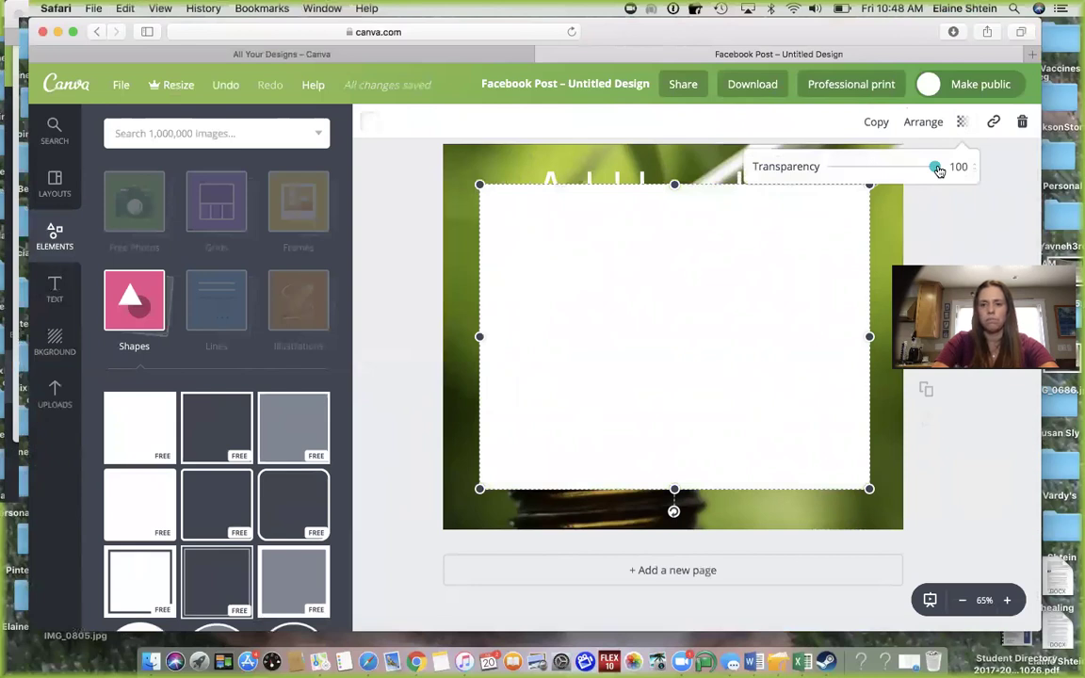
pyautogui.moveTo(938, 170); pyautogui.dragTo(862, 170)
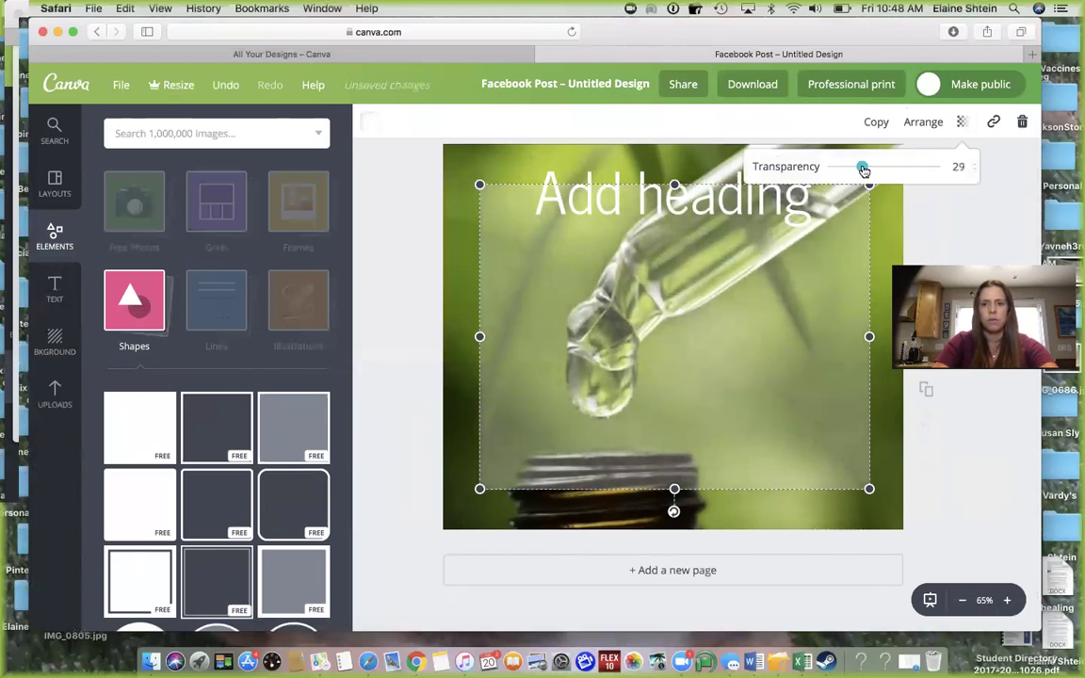
pyautogui.click(741, 203)
pyautogui.moveTo(741, 203); pyautogui.dragTo(739, 254)
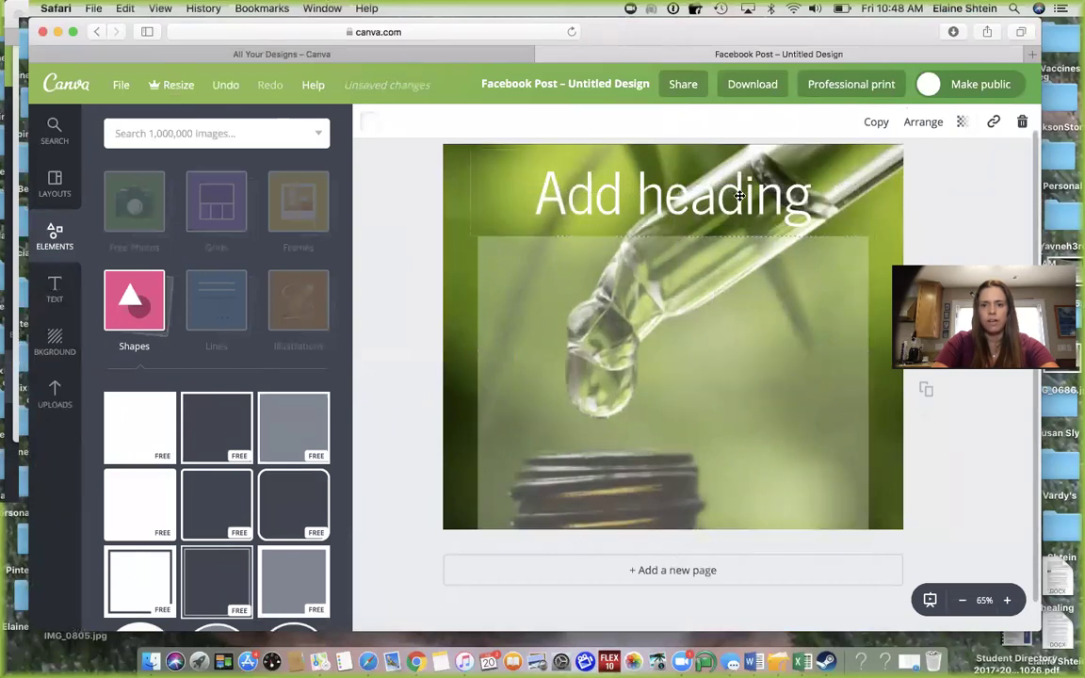
pyautogui.click(740, 195)
pyautogui.moveTo(733, 271)
pyautogui.mouseDown()
pyautogui.moveTo(732, 226)
pyautogui.moveTo(740, 251)
pyautogui.mouseUp()
pyautogui.click(729, 192)
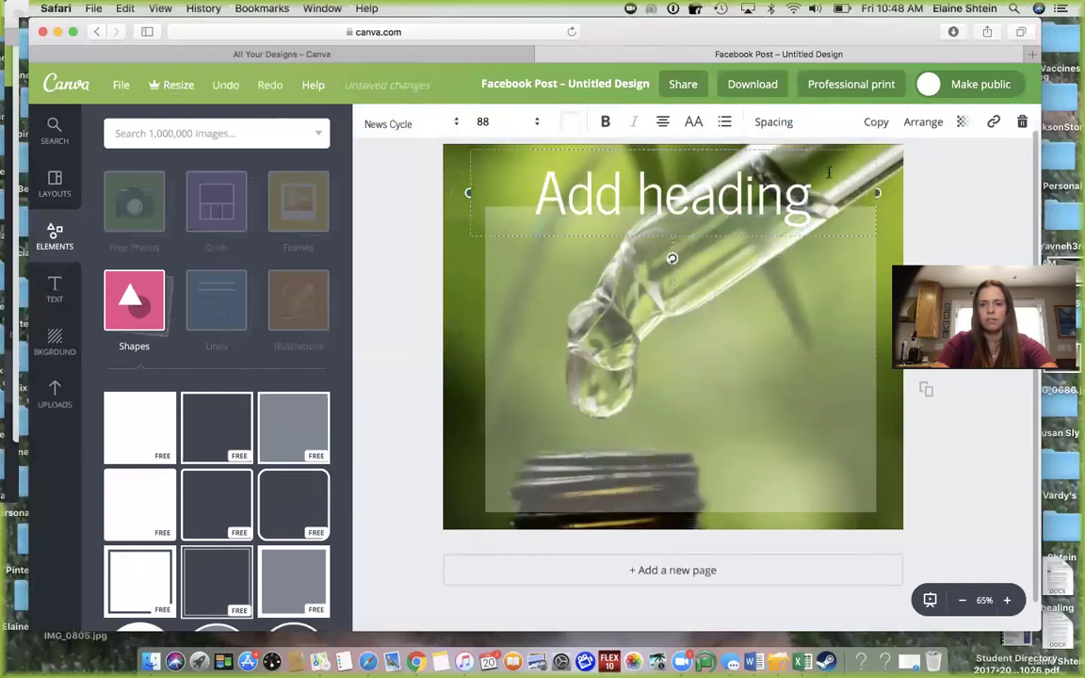
# Bring the heading in front of the translucent box and position it over the box.
pyautogui.click(925, 123)
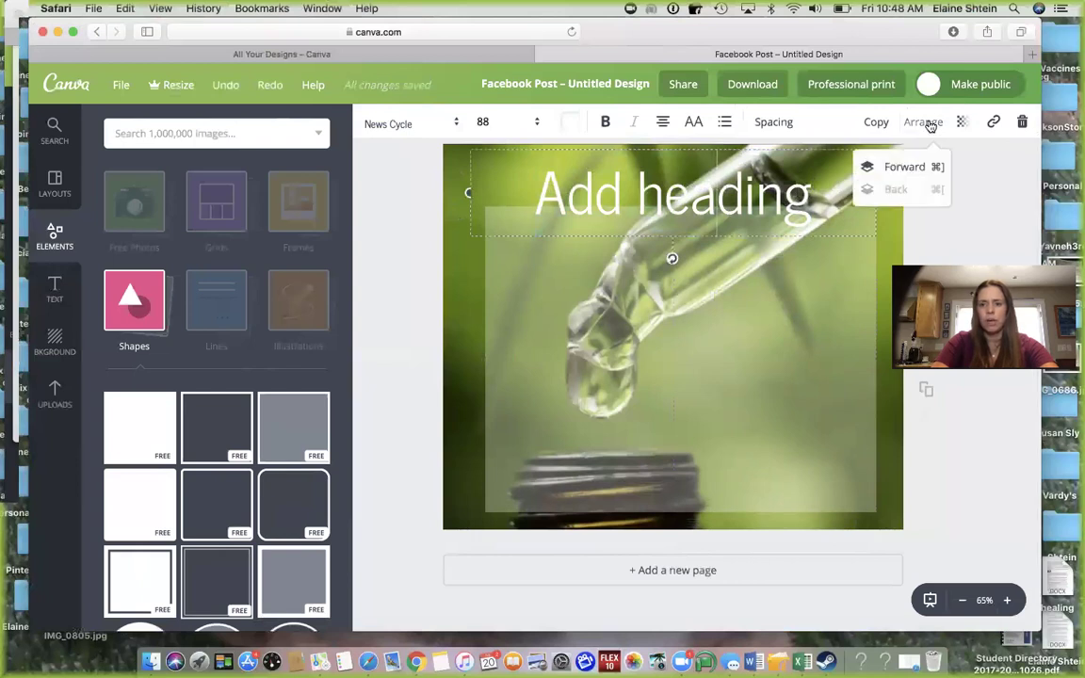
pyautogui.click(901, 168)
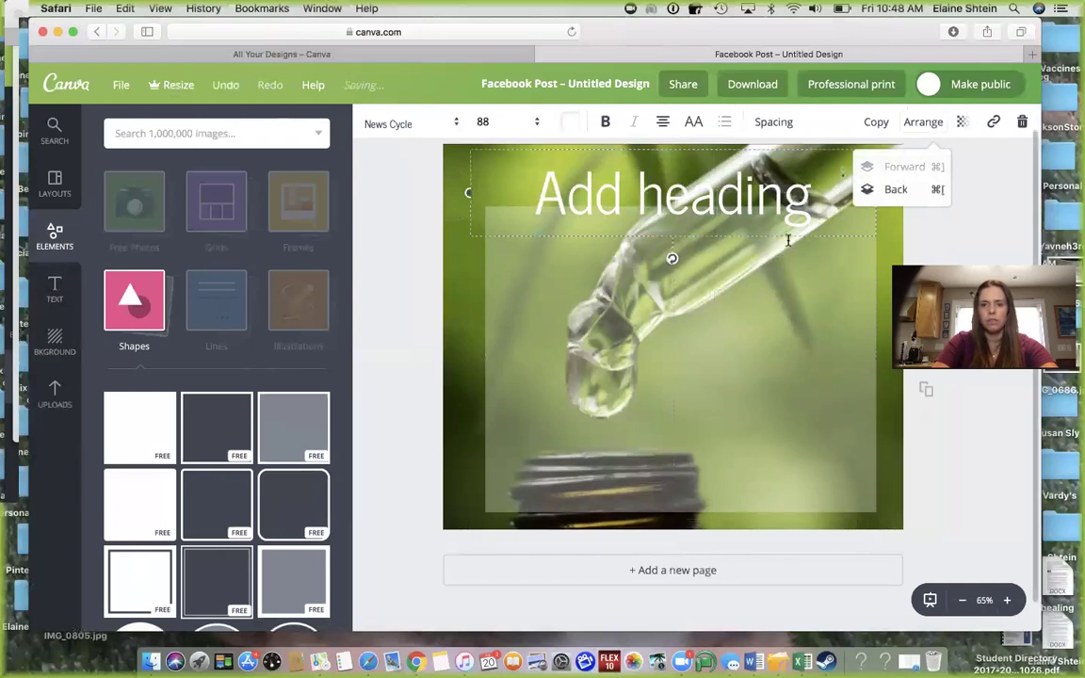
pyautogui.moveTo(709, 213); pyautogui.dragTo(788, 240)
pyautogui.moveTo(794, 355); pyautogui.dragTo(783, 334)
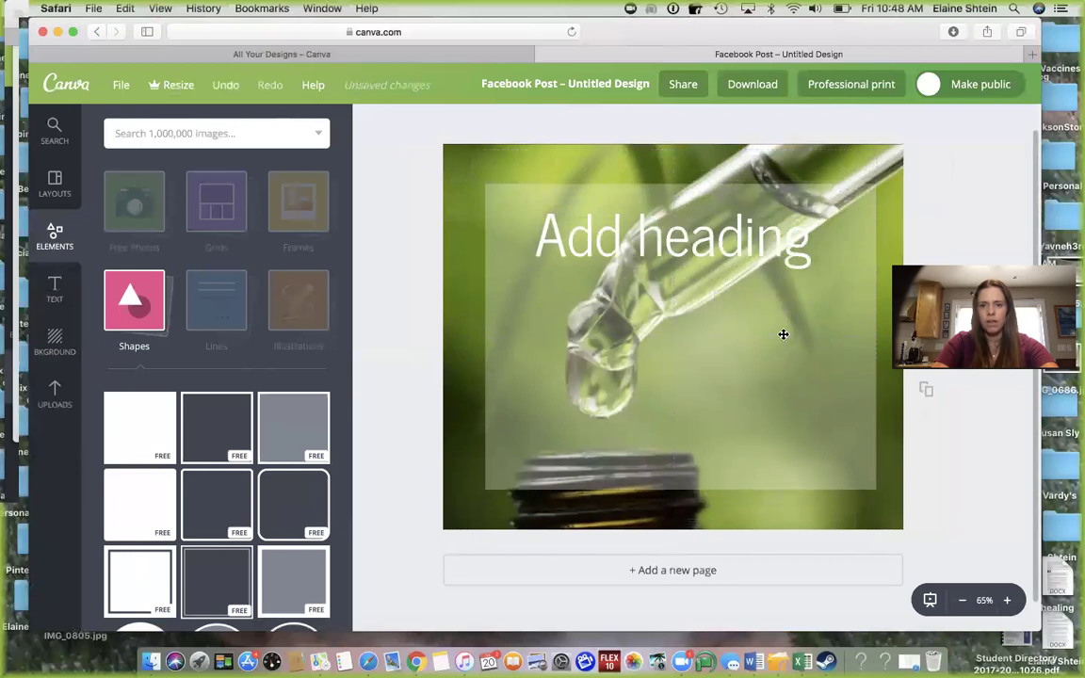
# Replace the placeholder heading text with 'Canva Training!'.
pyautogui.click(763, 249)
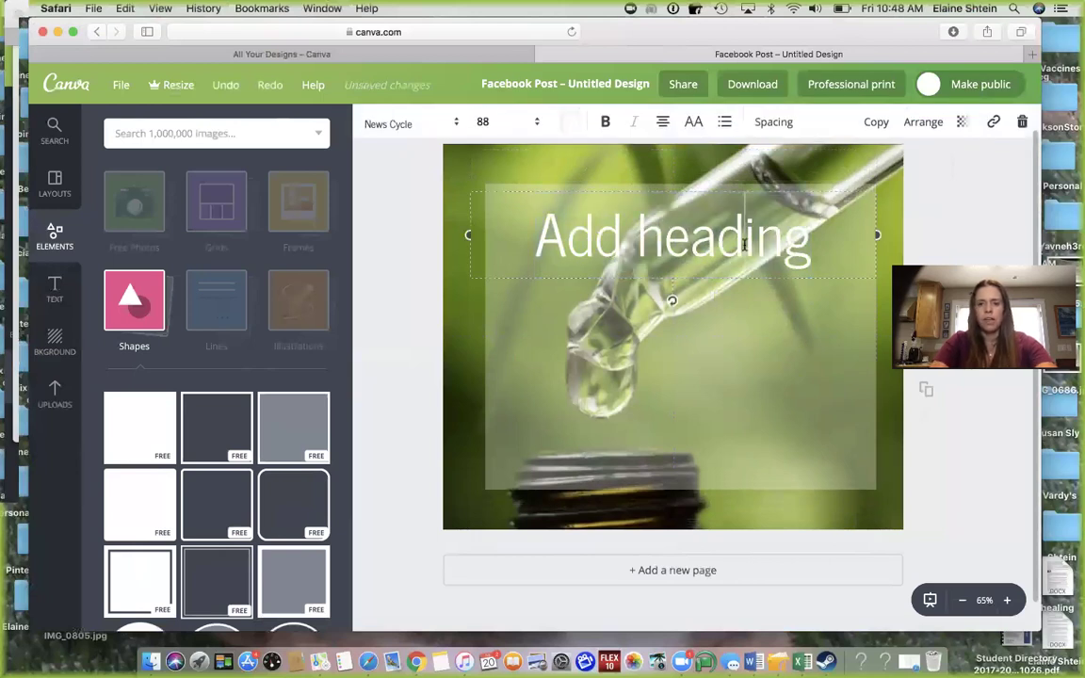
pyautogui.write('Can')
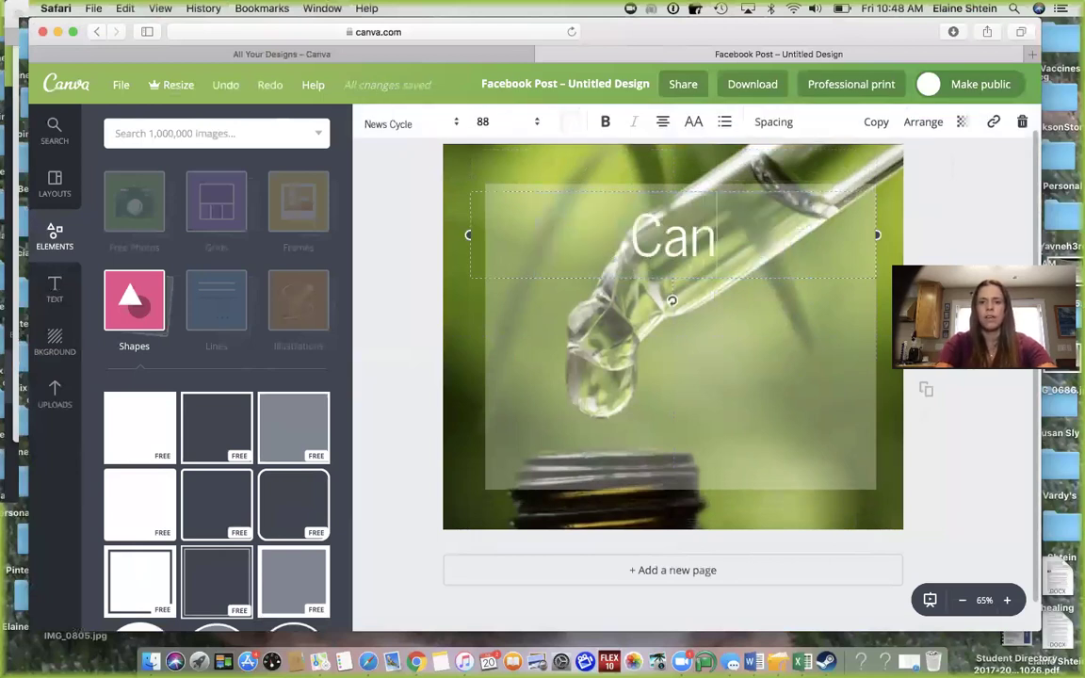
pyautogui.write('va Training!')
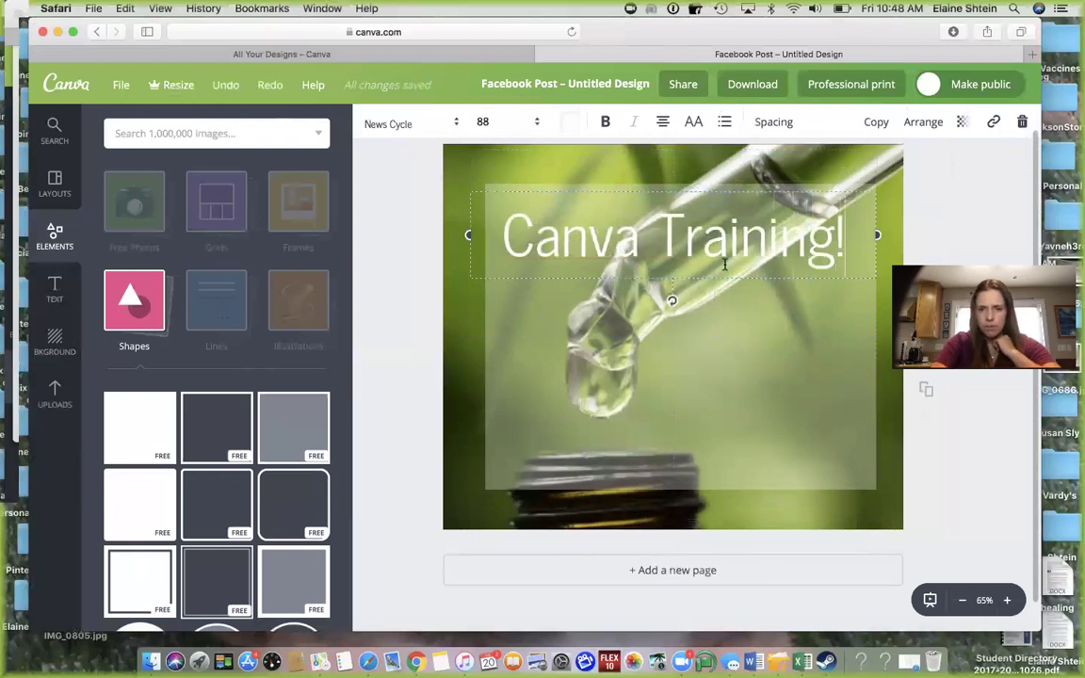
pyautogui.click(426, 136)
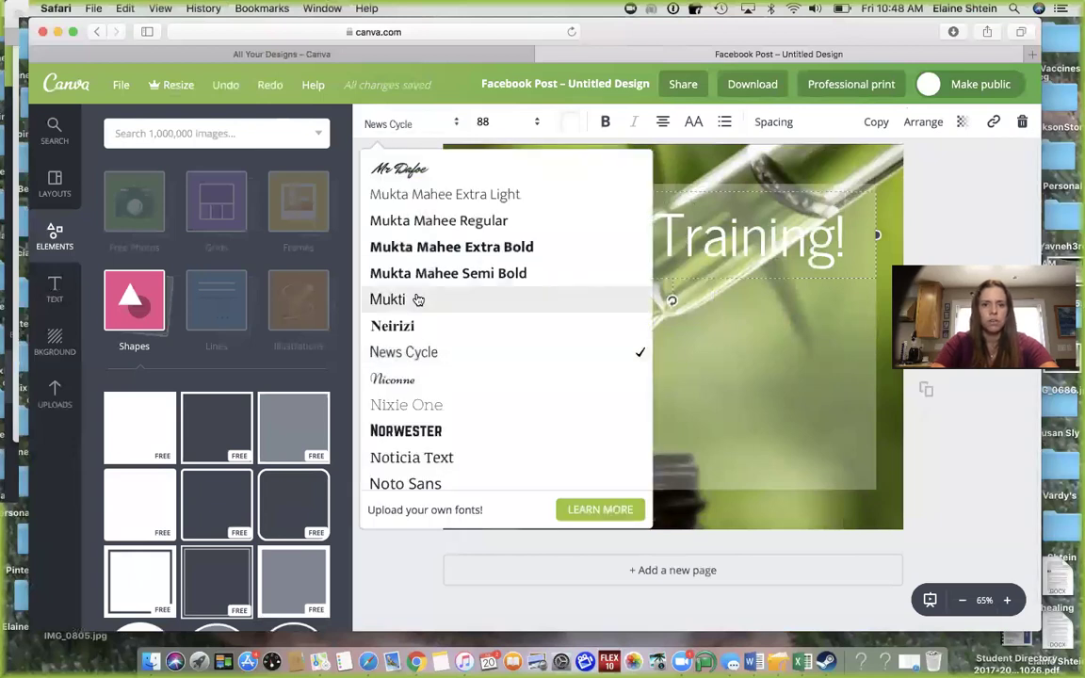
# Try Mukta Mahee Extra Bold, Norwester and Nixie One fonts on the heading.
pyautogui.click(426, 246)
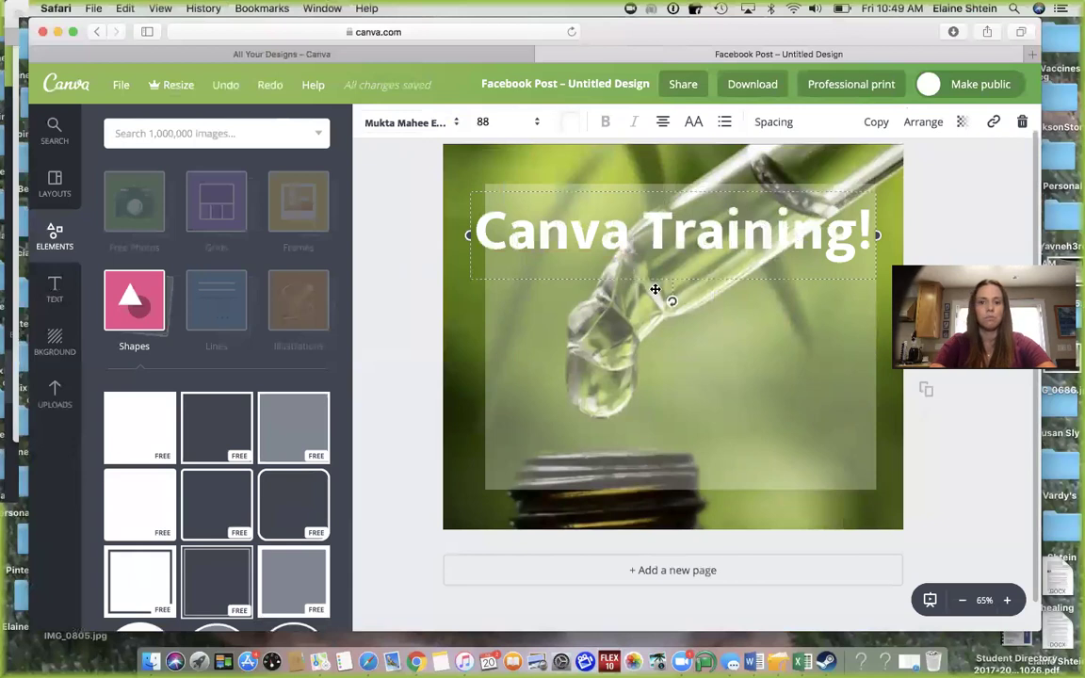
pyautogui.click(415, 122)
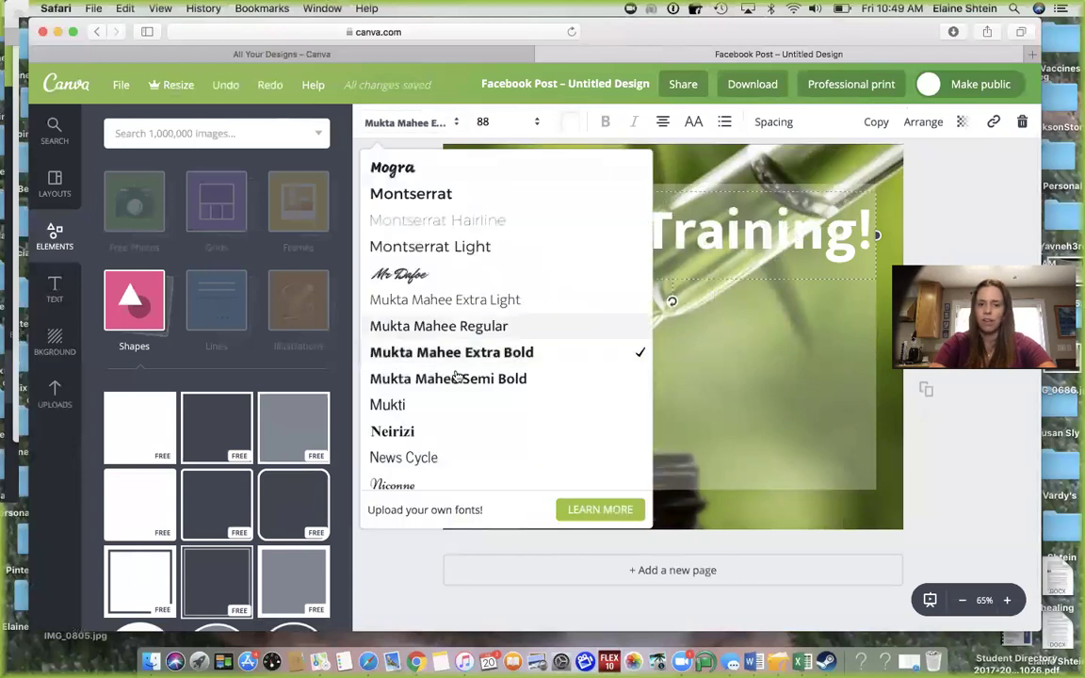
pyautogui.scroll(-4, 456, 377)
pyautogui.scroll(-3, 454, 377)
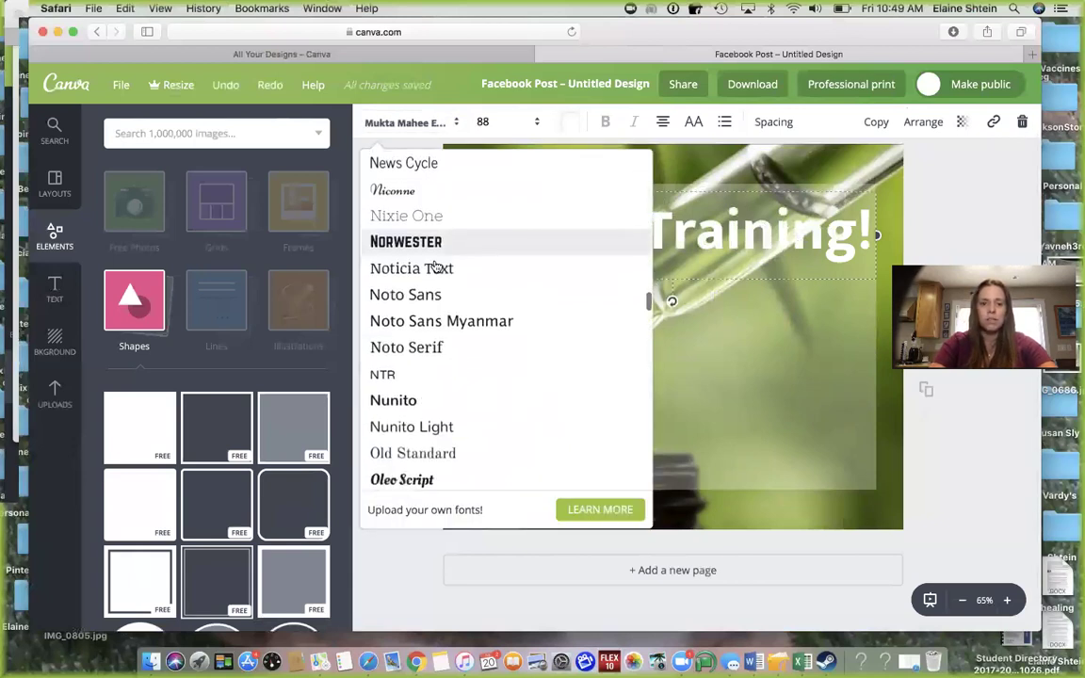
pyautogui.click(430, 240)
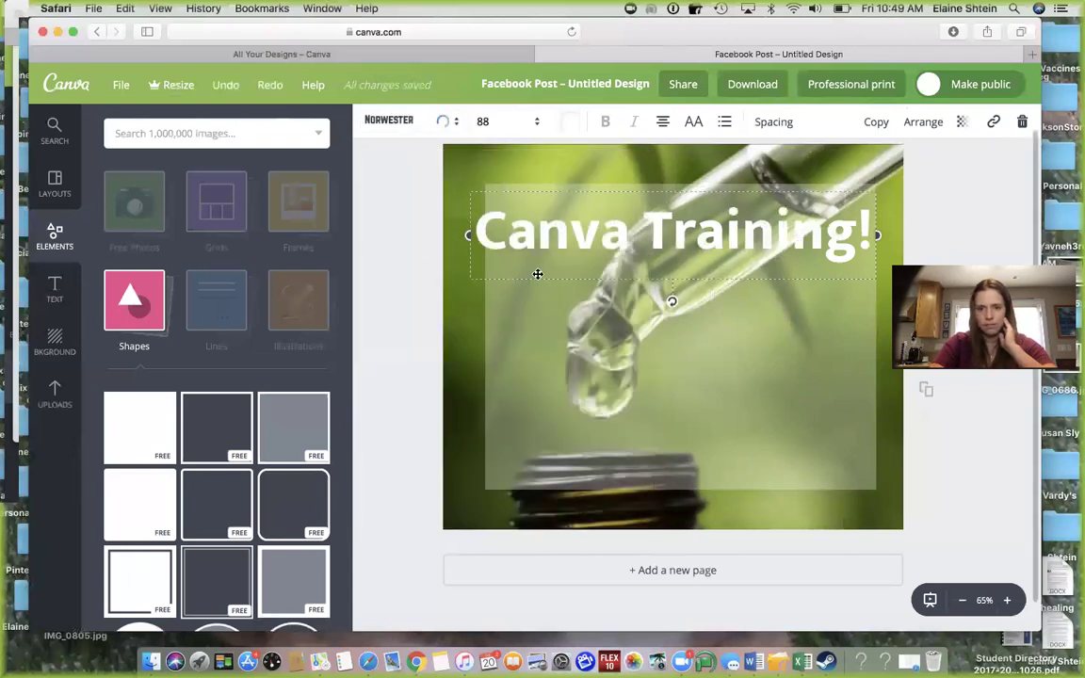
pyautogui.click(419, 120)
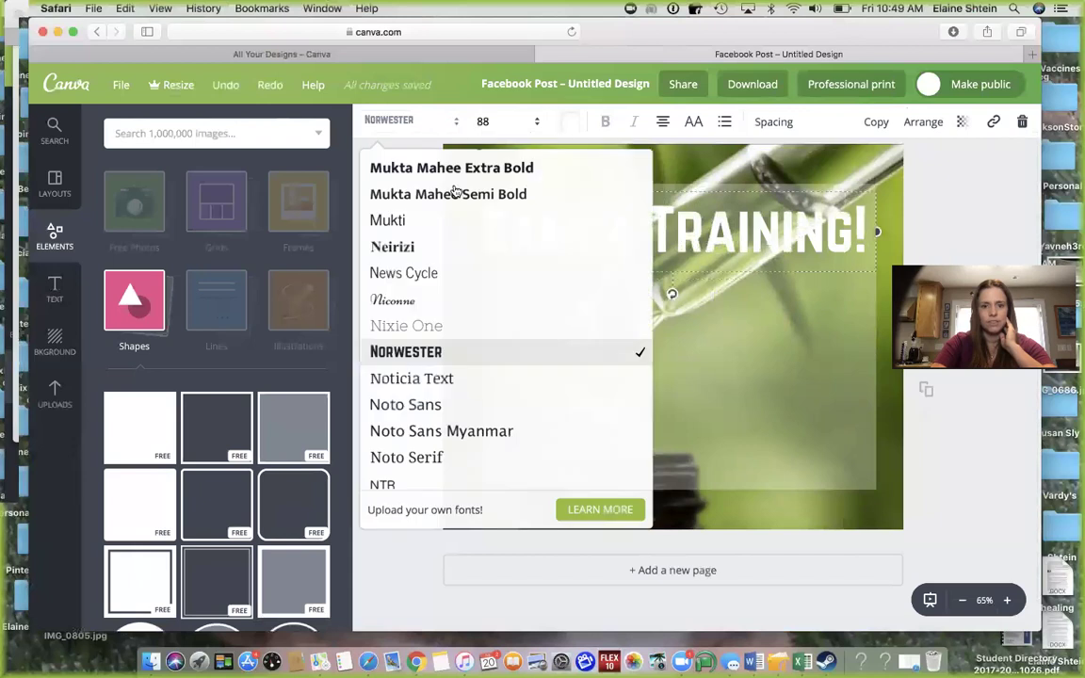
pyautogui.click(431, 327)
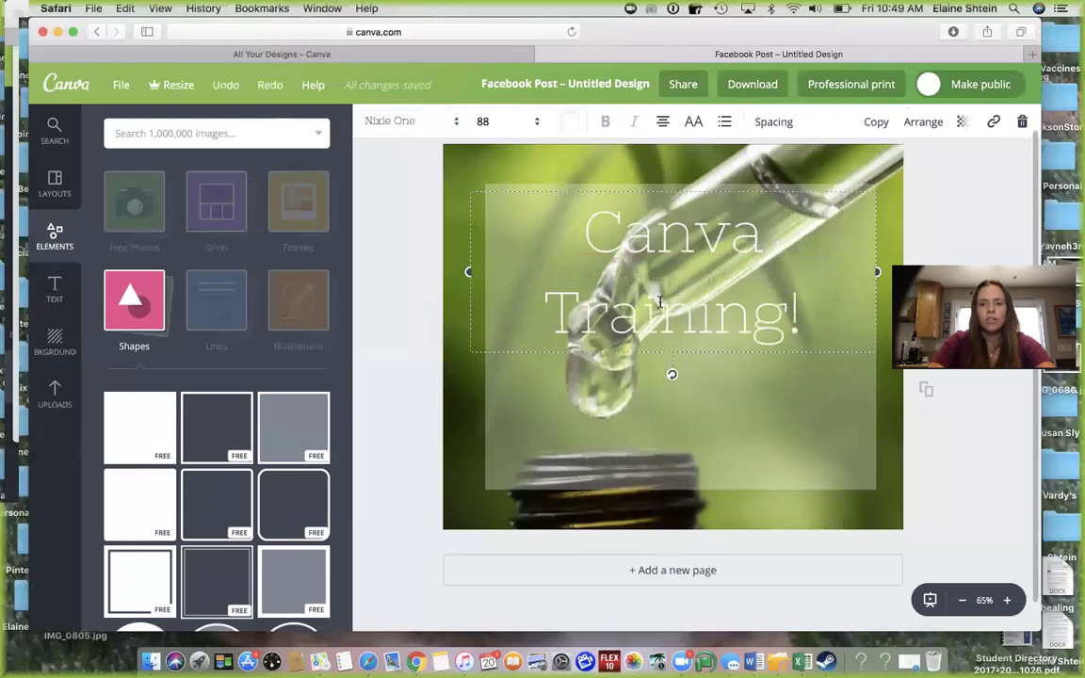
# Try Rajdhani Bold on the heading and preview it on the canvas.
pyautogui.click(424, 120)
pyautogui.scroll(-5, 475, 358)
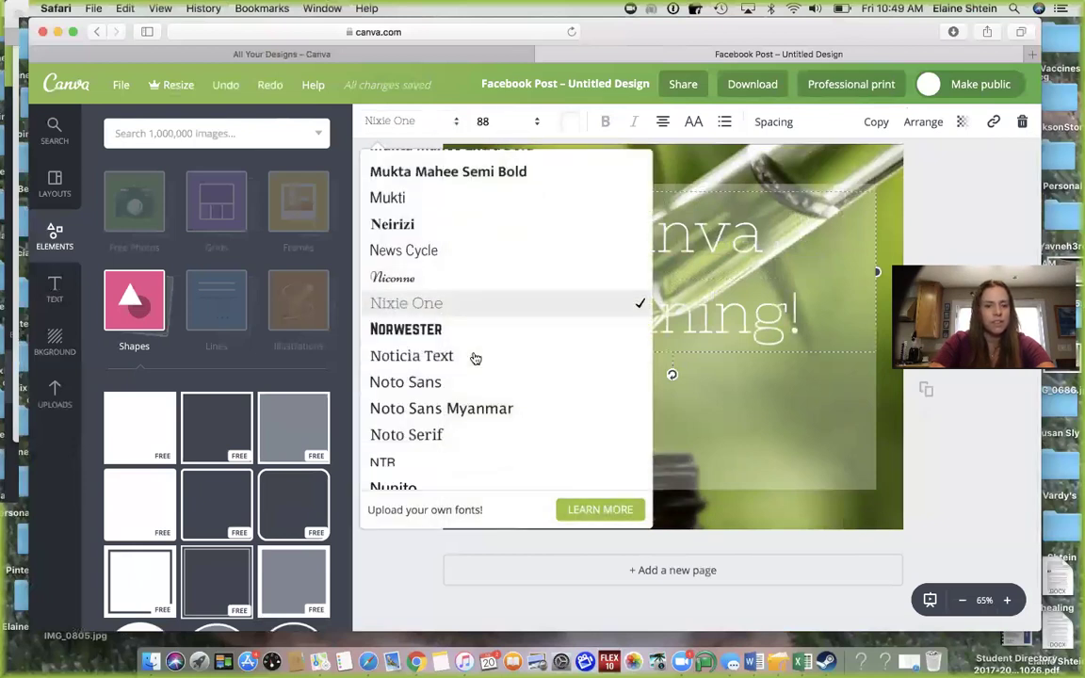
pyautogui.scroll(-8, 474, 358)
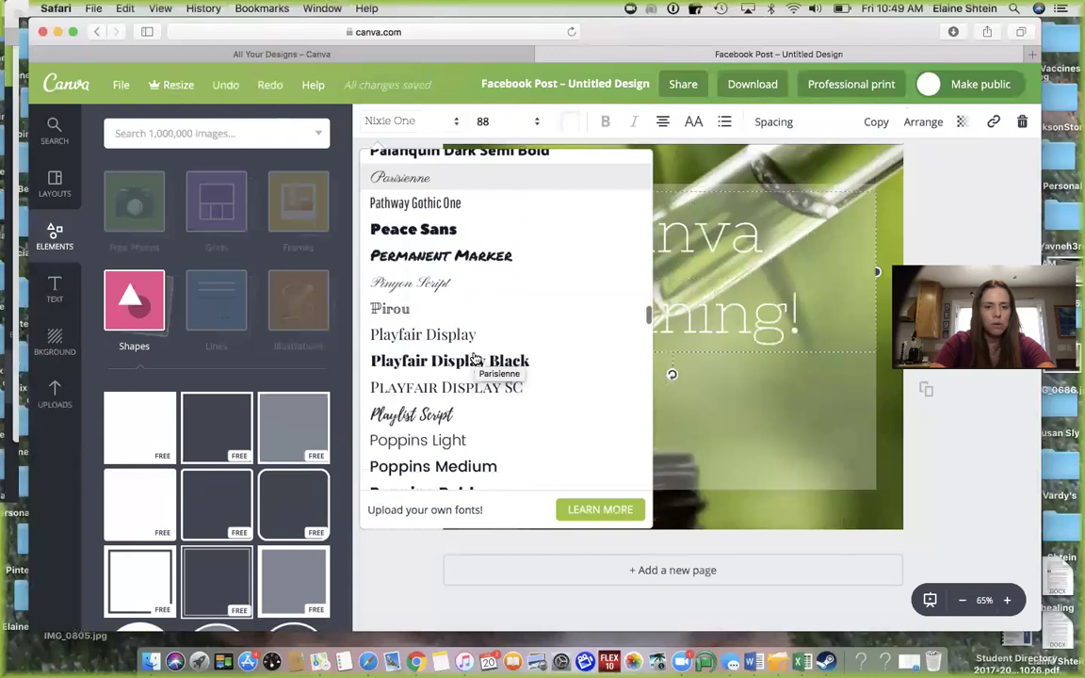
pyautogui.scroll(-1, 441, 374)
pyautogui.scroll(-5, 442, 374)
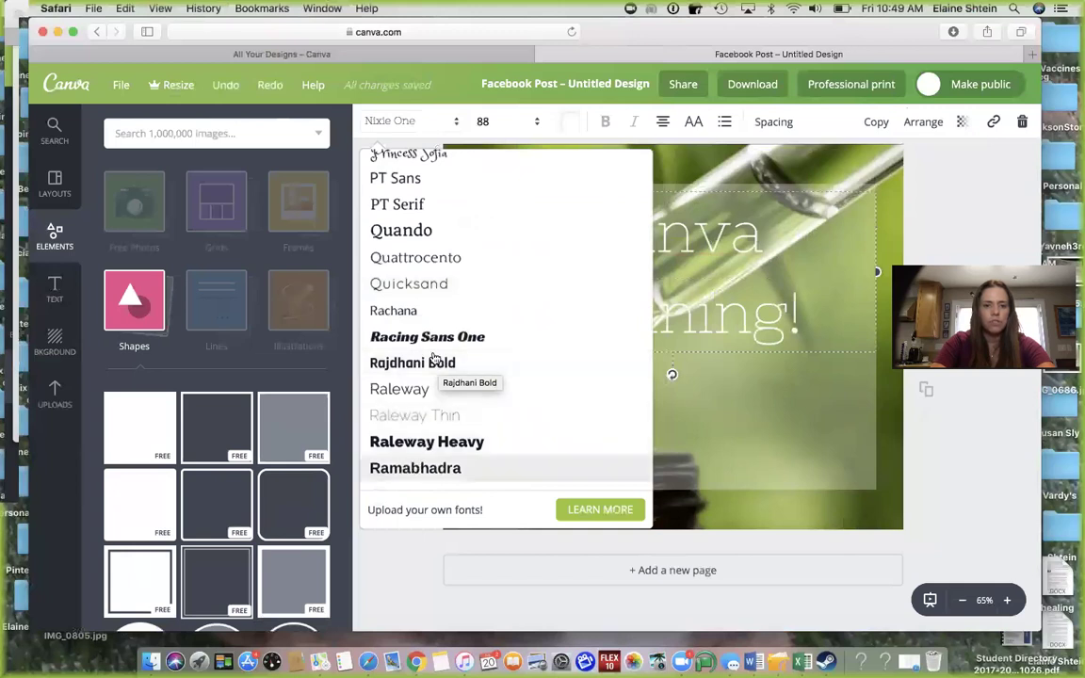
pyautogui.click(413, 363)
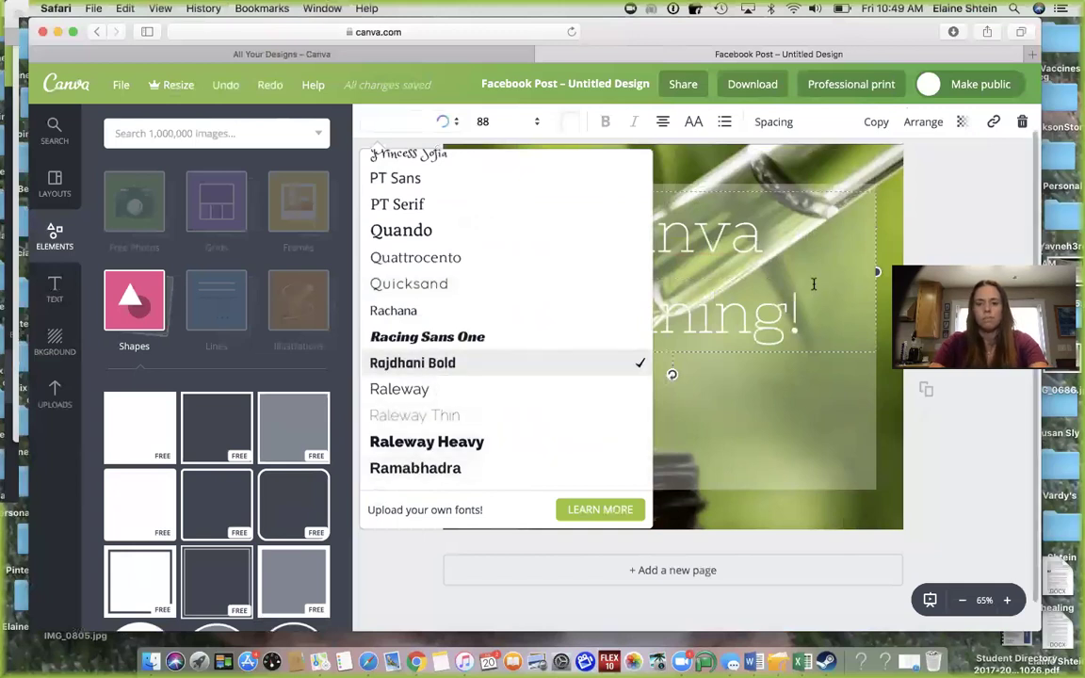
pyautogui.click(794, 250)
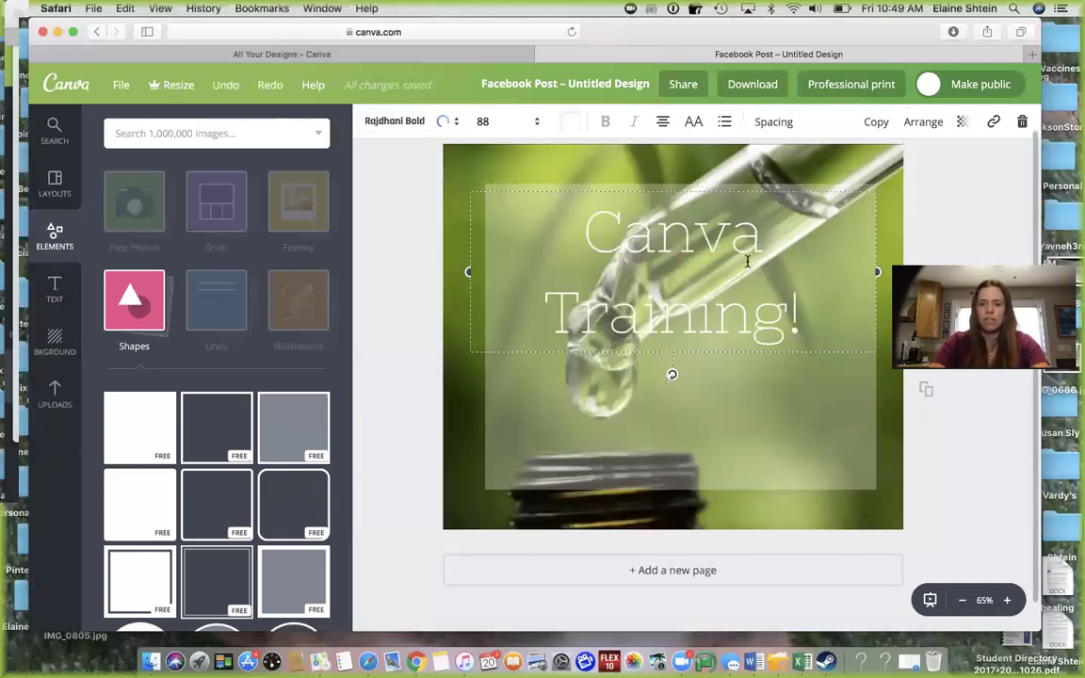
# Set the heading in Roboto Condensed and bring up the text styles panel.
pyautogui.click(442, 126)
pyautogui.scroll(-6, 451, 335)
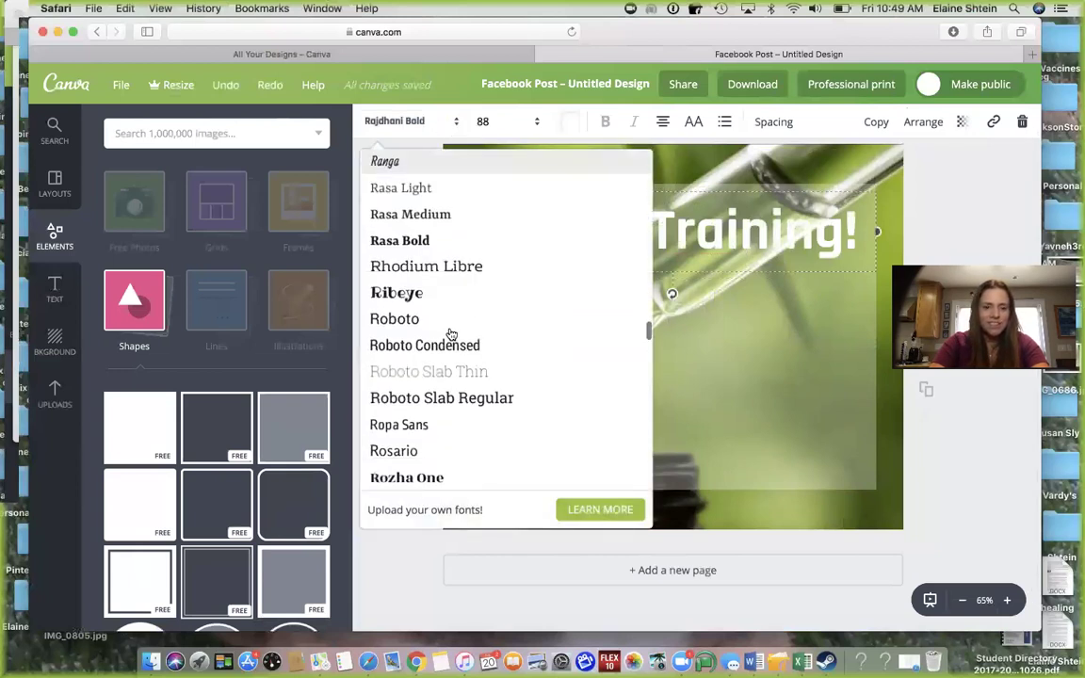
pyautogui.click(448, 343)
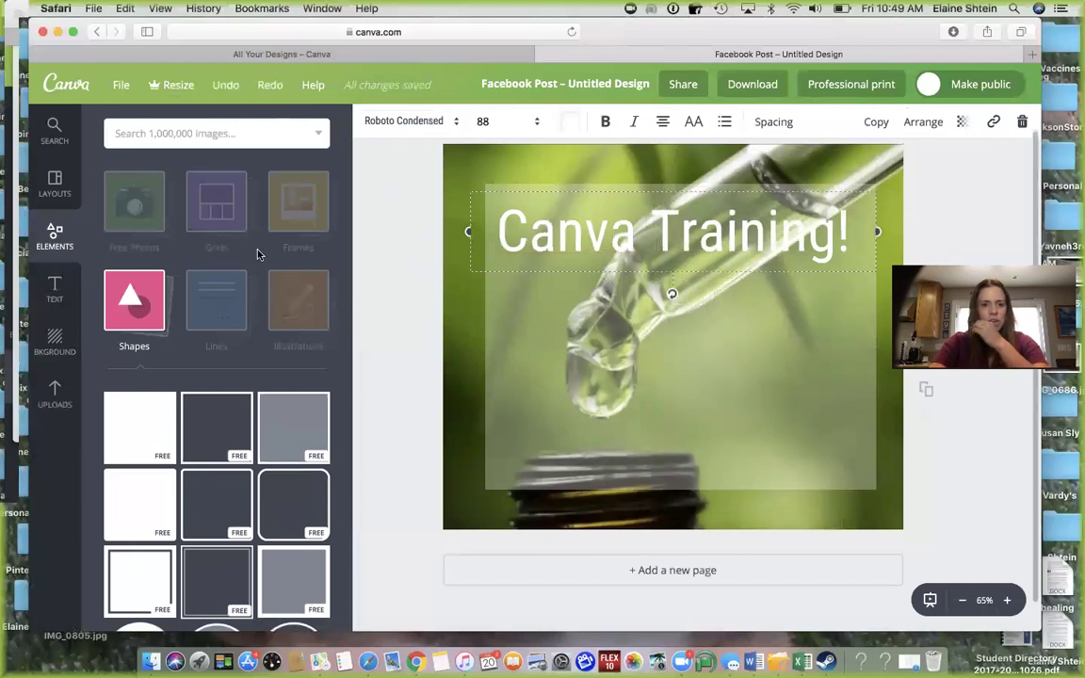
pyautogui.click(55, 285)
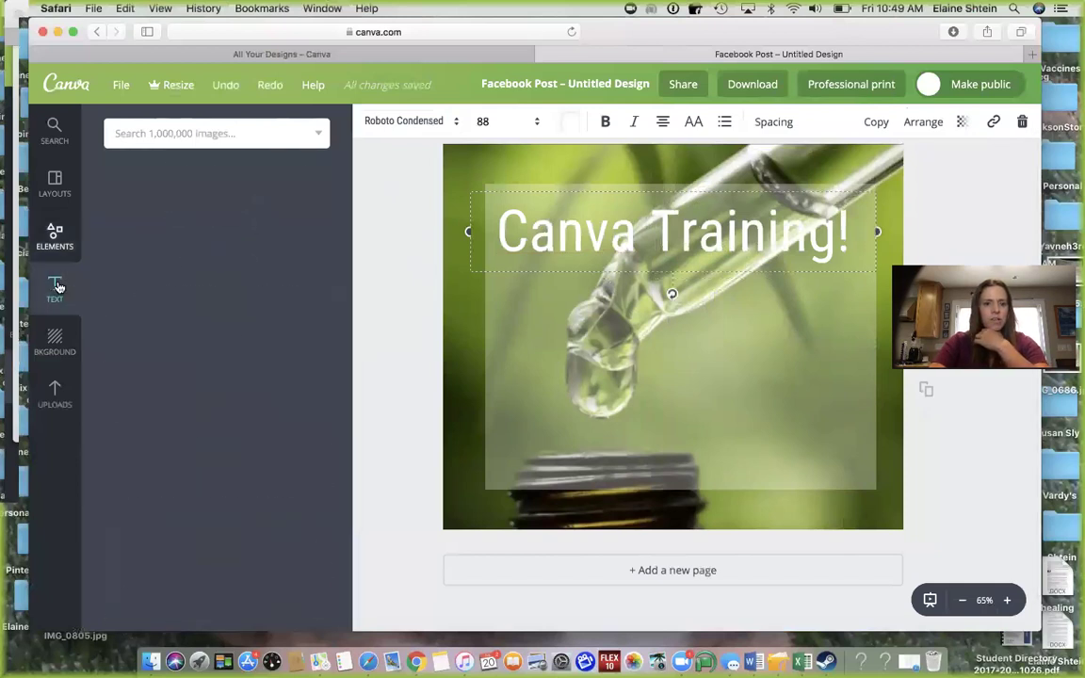
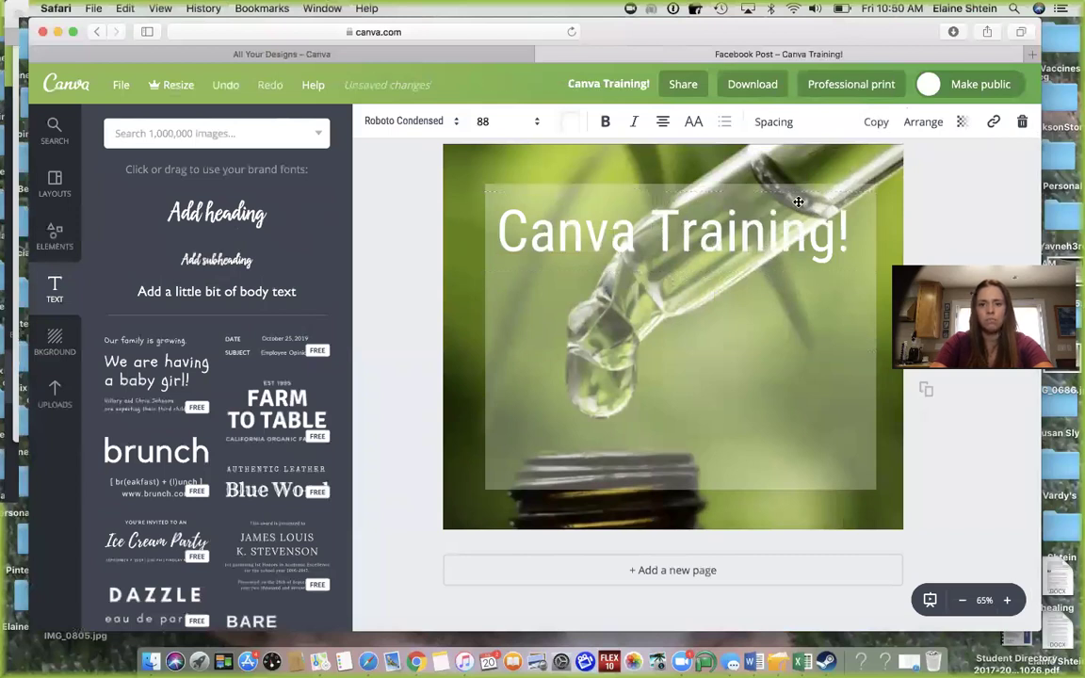
# Duplicate the heading below itself at size 64 and retype it as 'Tuesday, July 23rd'.
pyautogui.press('super+d')
pyautogui.moveTo(682, 310); pyautogui.dragTo(686, 358)
pyautogui.moveTo(757, 280); pyautogui.dragTo(756, 268)
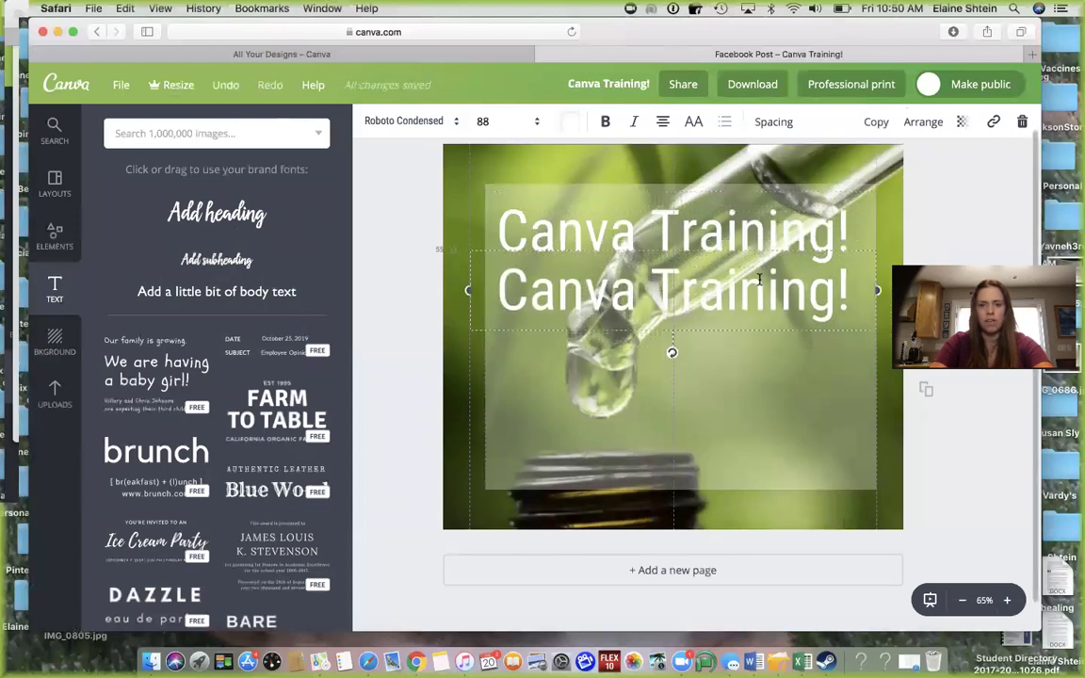
pyautogui.click(537, 117)
pyautogui.write('64')
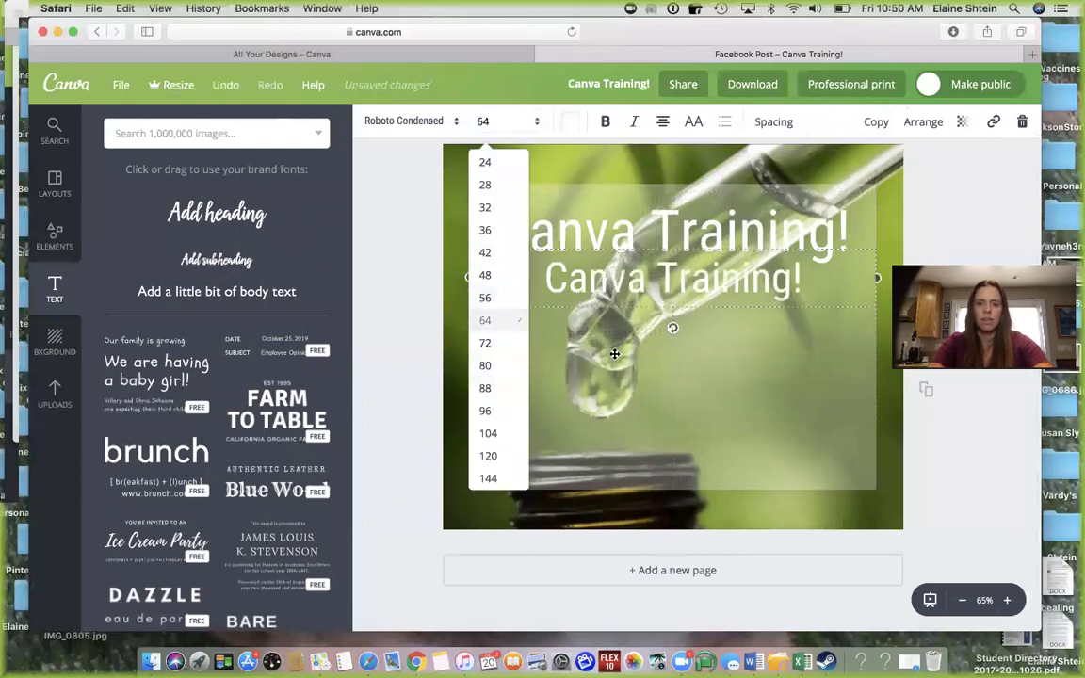
pyautogui.press('Return')
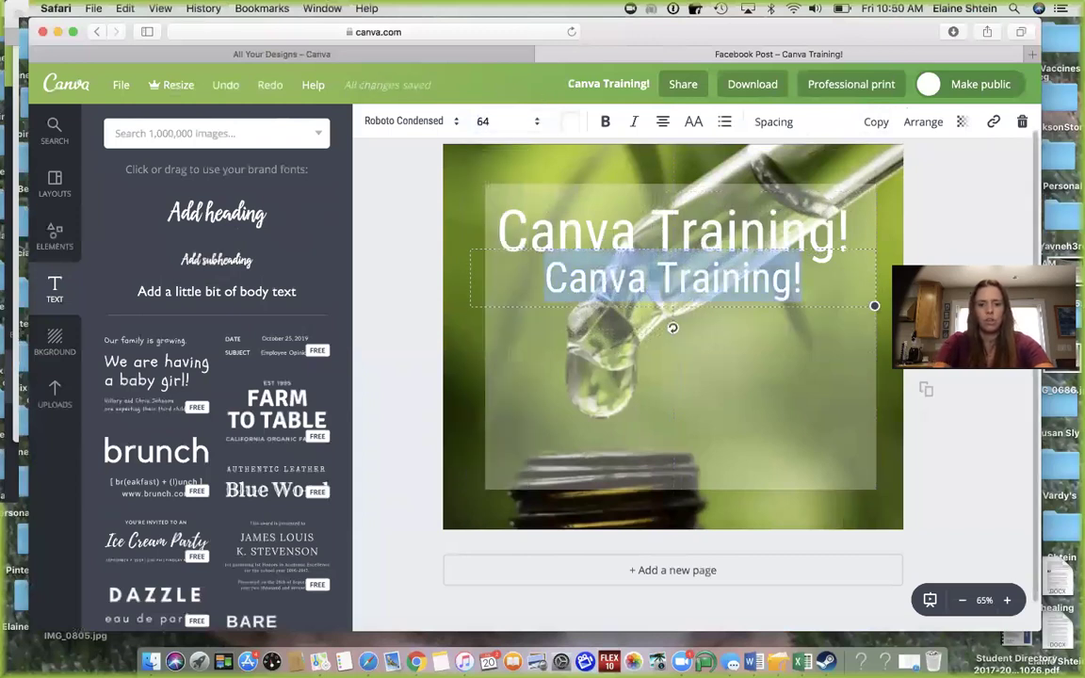
pyautogui.write('Tuesday, July')
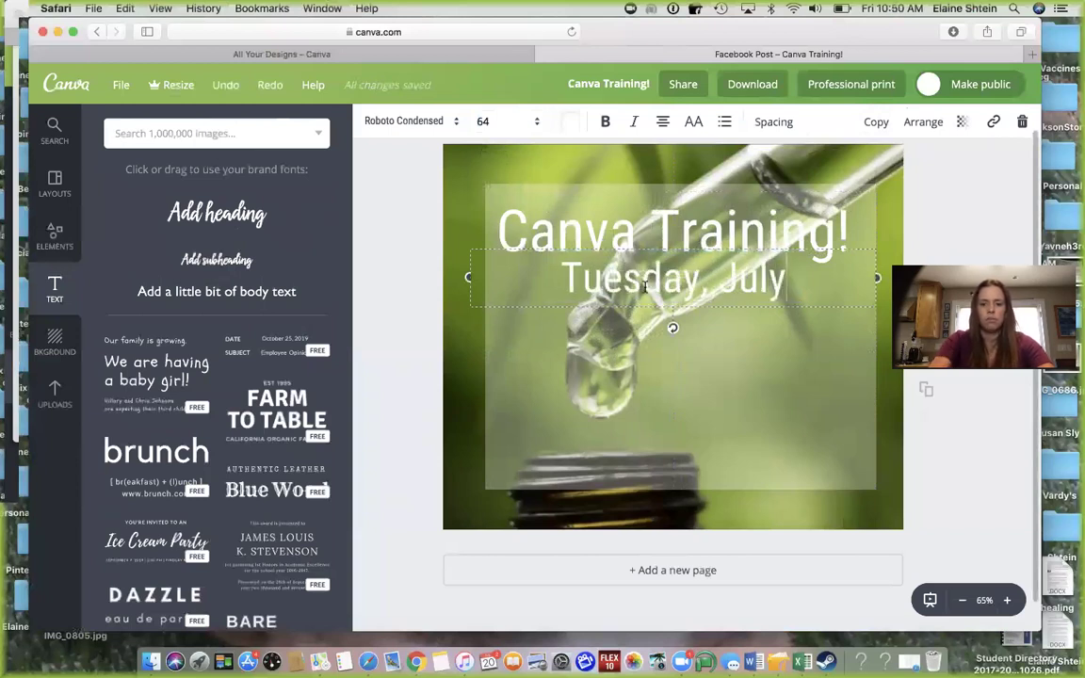
pyautogui.write(' 23t')
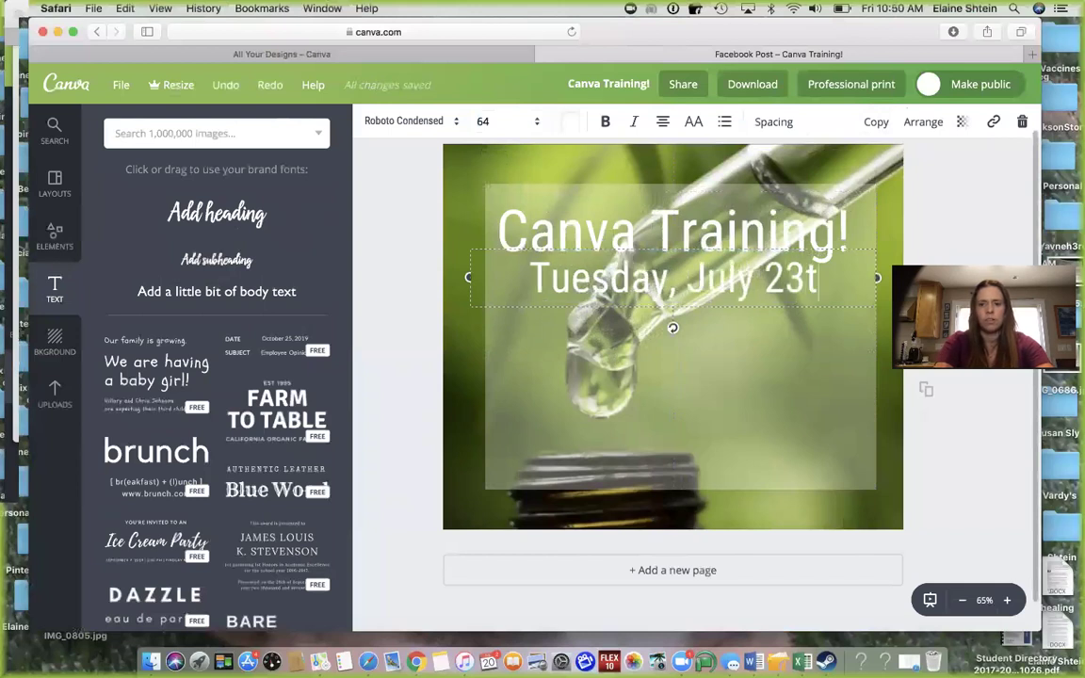
pyautogui.press('BackSpace')
pyautogui.write('rd,')
pyautogui.press('BackSpace')
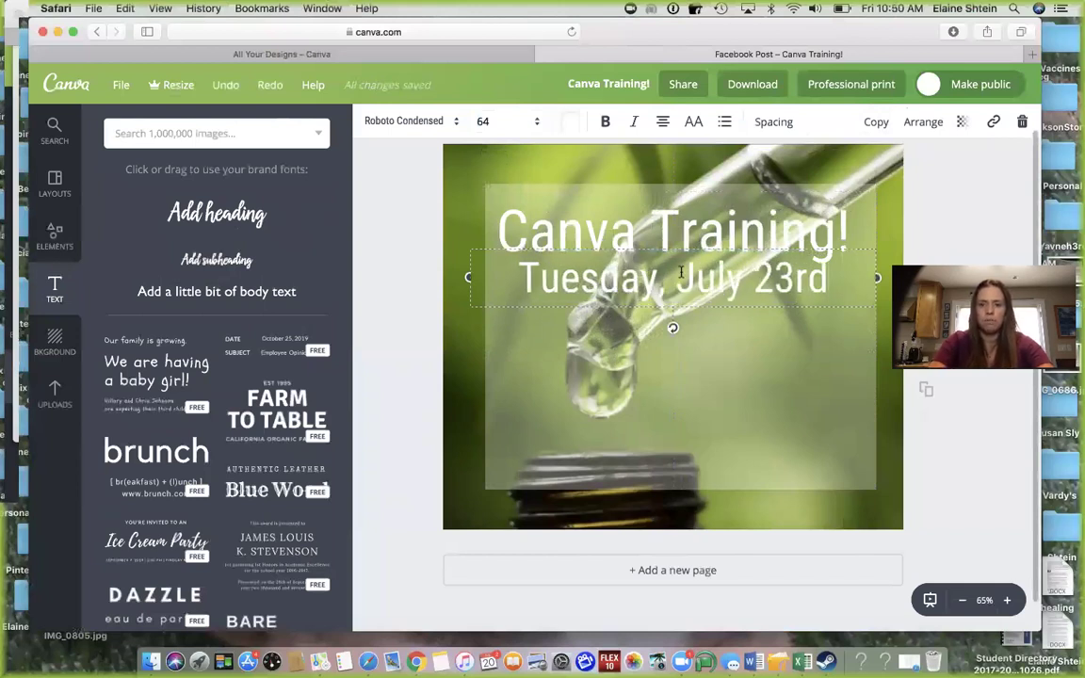
# Duplicate the date line, retype it as '10:30-11am', and place a spare copy below.
pyautogui.click(867, 127)
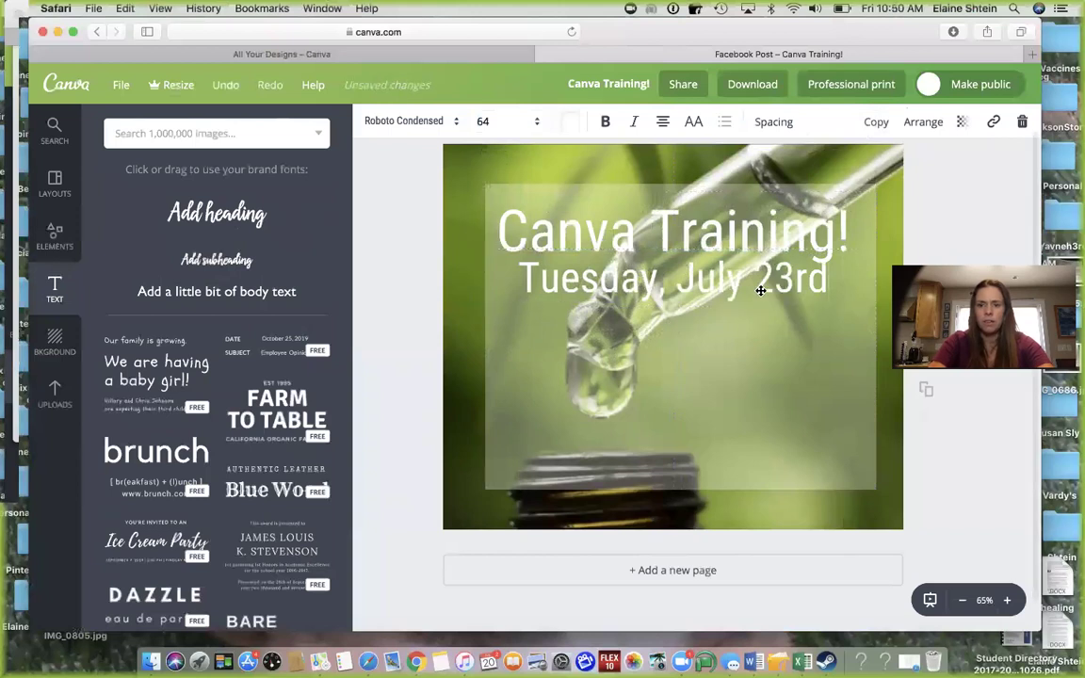
pyautogui.moveTo(733, 327); pyautogui.dragTo(736, 350)
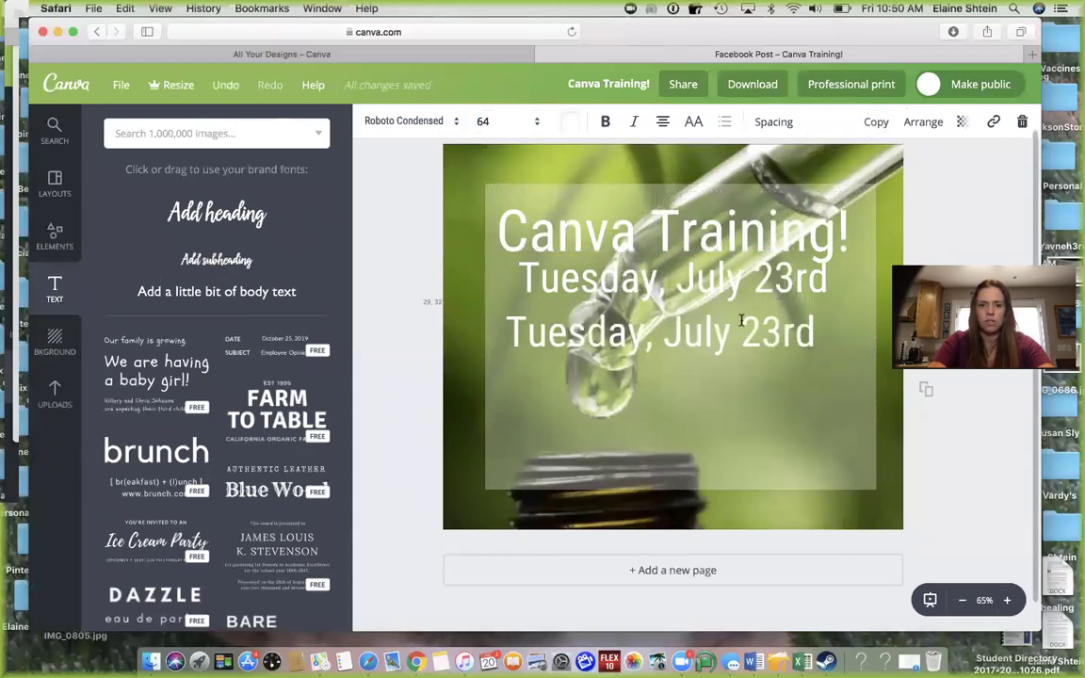
pyautogui.tripleClick(750, 314)
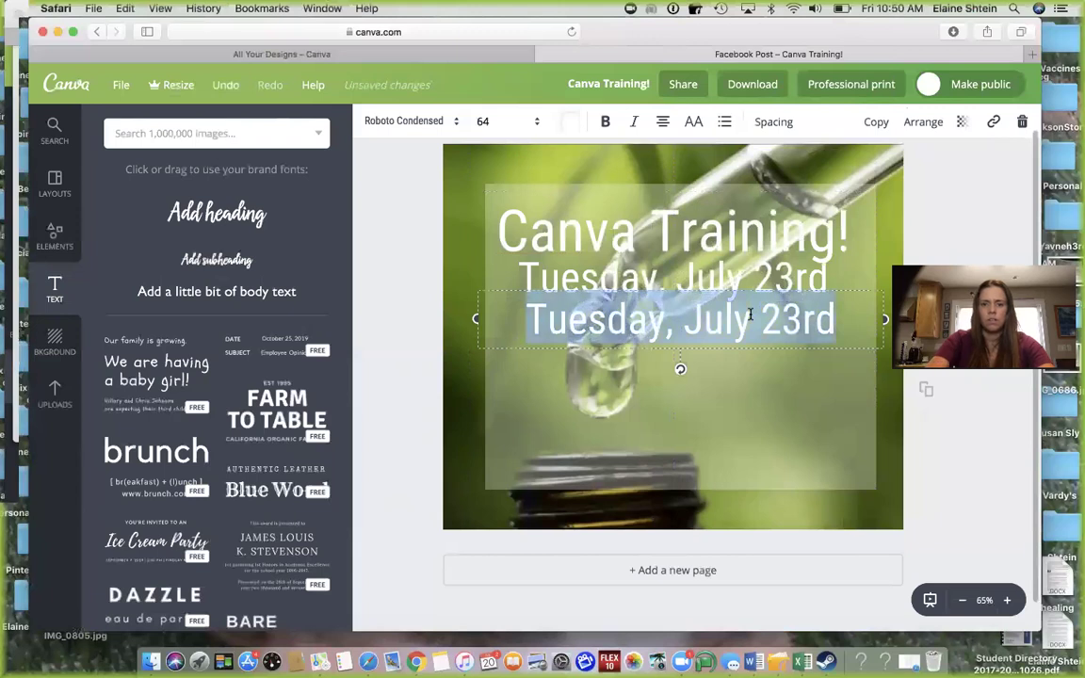
pyautogui.write('10:30')
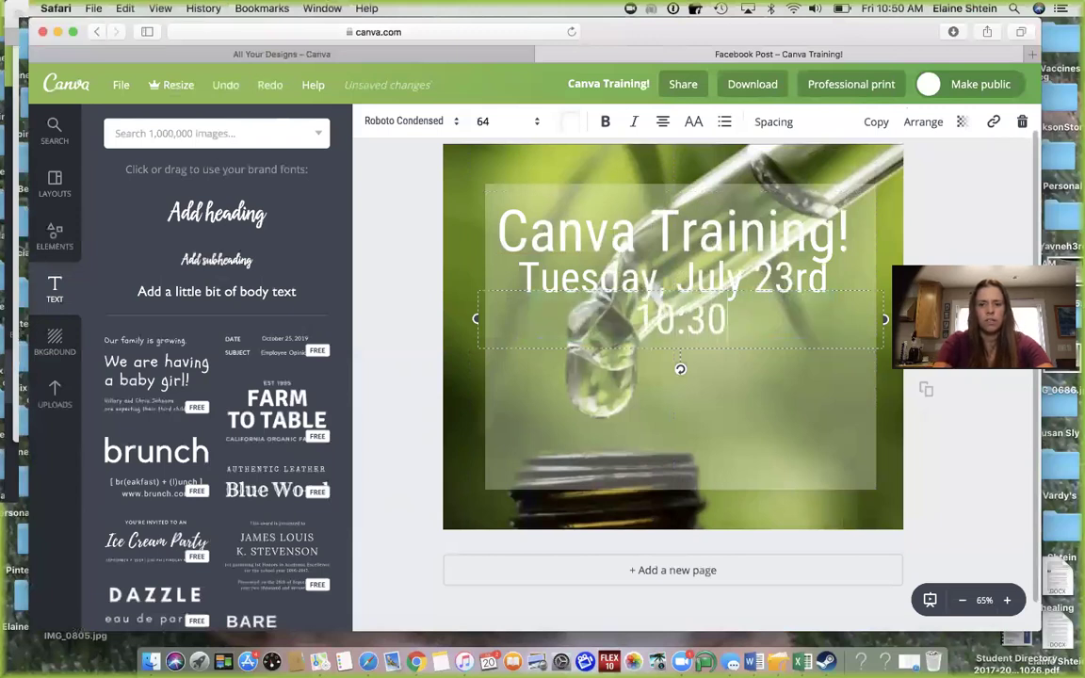
pyautogui.write('-11am')
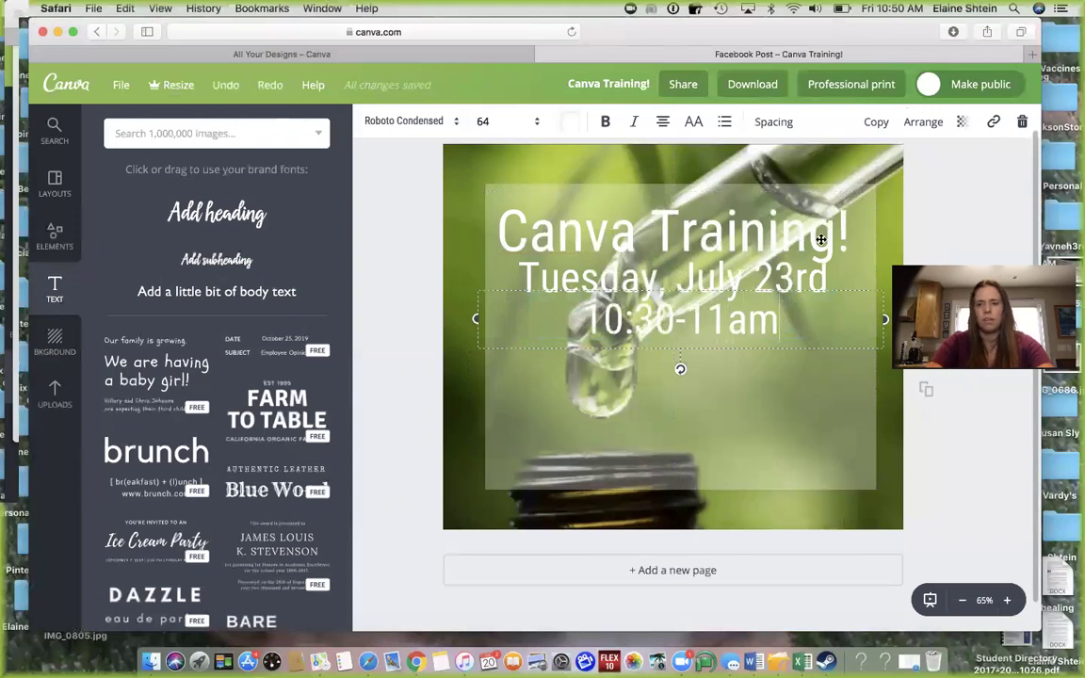
pyautogui.click(876, 125)
pyautogui.moveTo(735, 401)
pyautogui.mouseDown()
pyautogui.moveTo(734, 410)
pyautogui.moveTo(734, 386)
pyautogui.mouseUp()
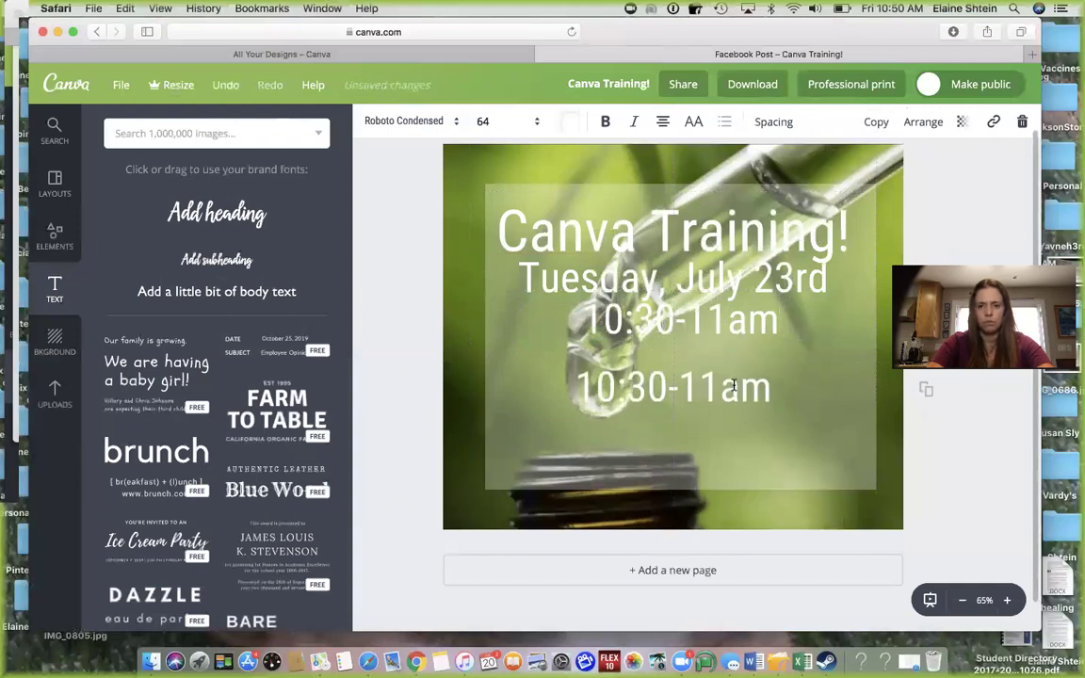
pyautogui.click(734, 386)
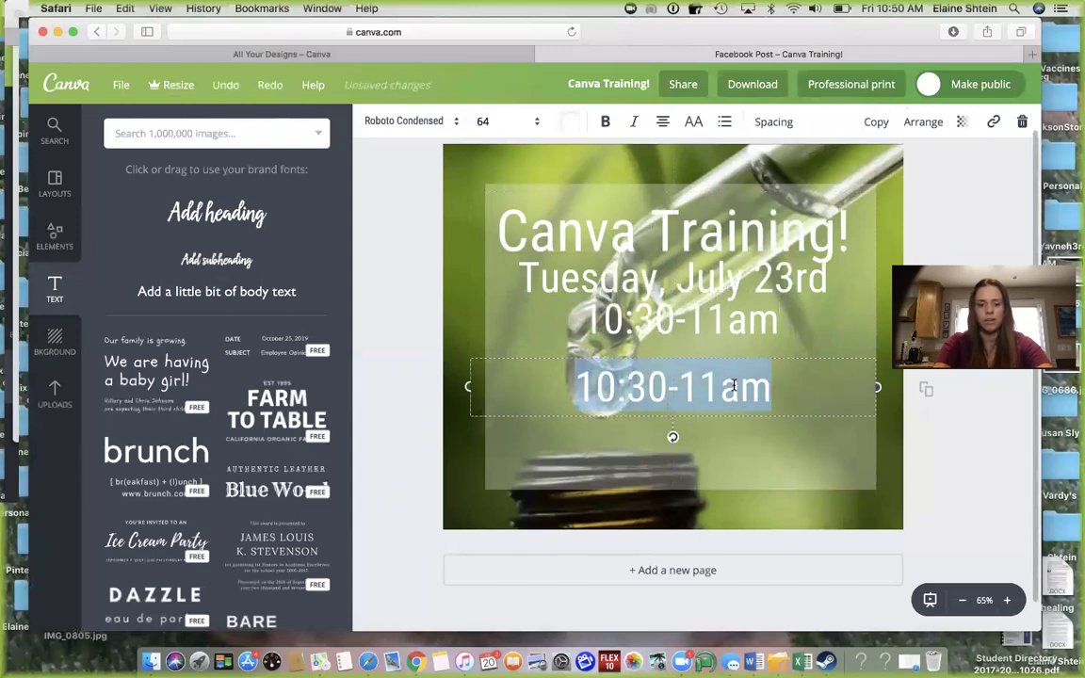
# Retype the spare line as a 'Join Link:' Zoom address and set it to size 42.
pyautogui.write('Zoo')
pyautogui.press('BackSpace')
pyautogui.press('BackSpace')
pyautogui.press('BackSpace')
pyautogui.write('Join')
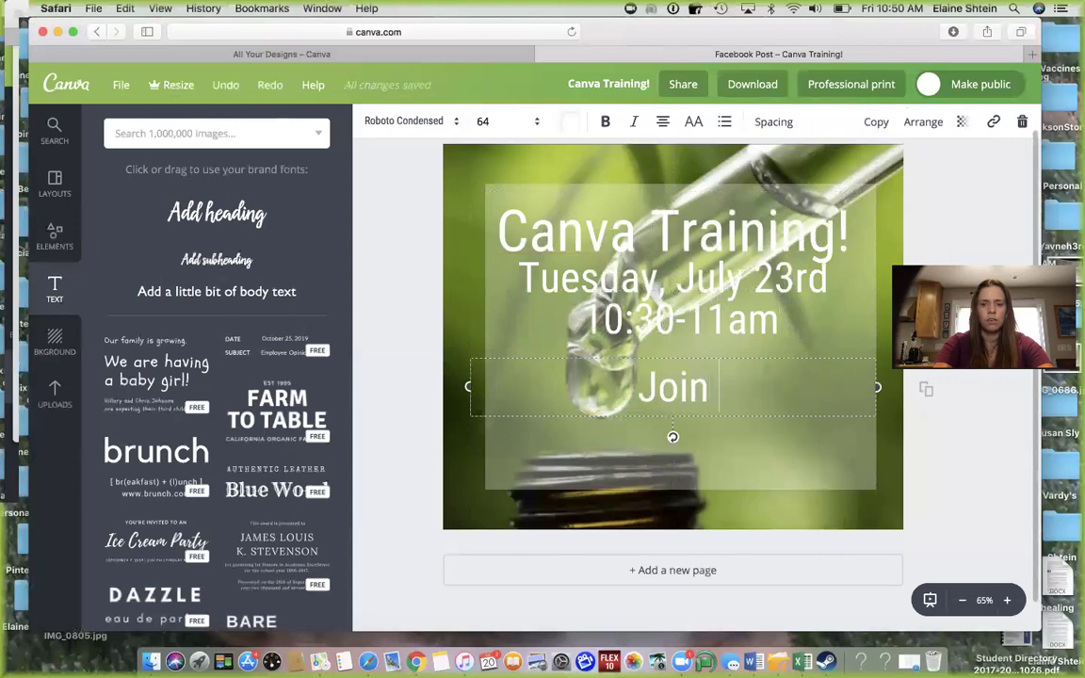
pyautogui.write(' Link: w')
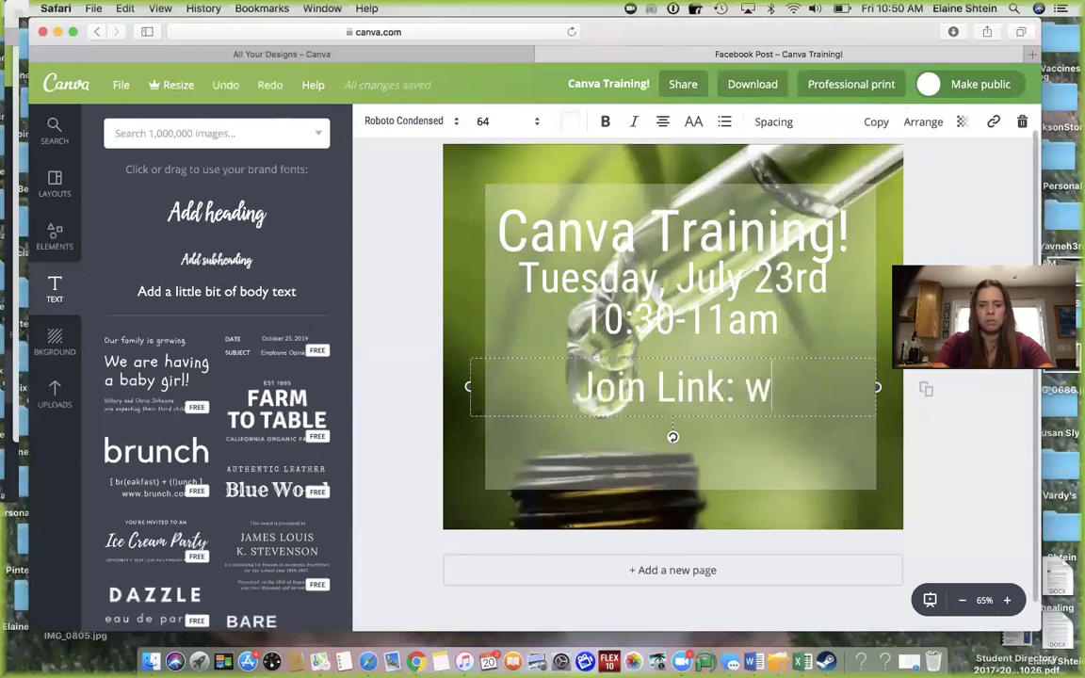
pyautogui.write('ww.soom')
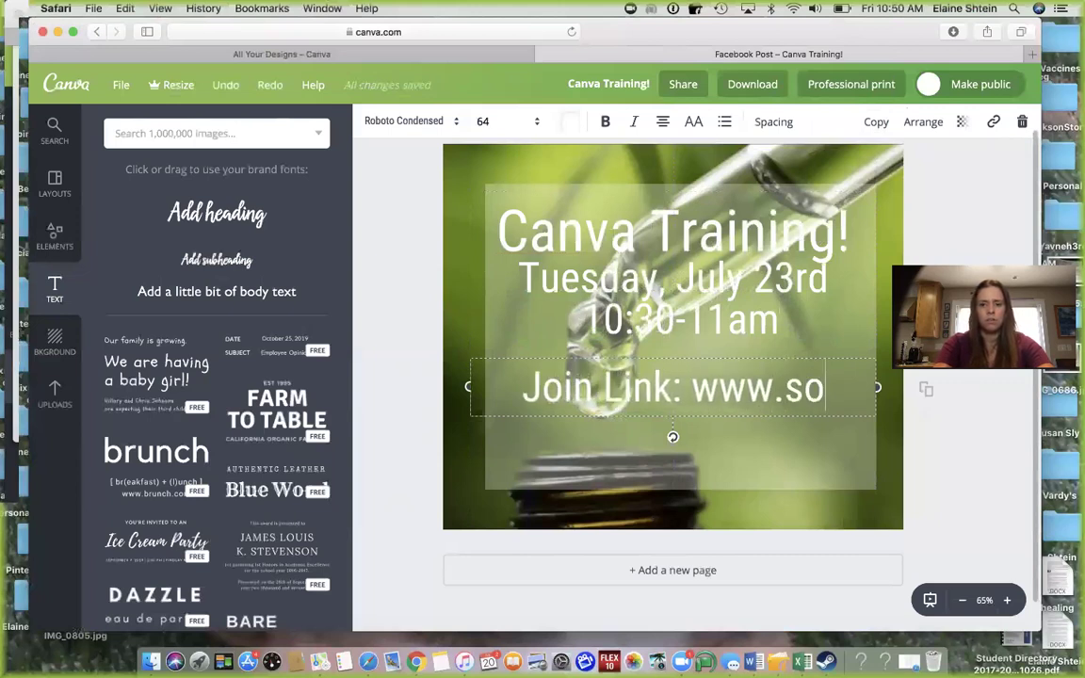
pyautogui.press('BackSpace')
pyautogui.press('BackSpace')
pyautogui.press('BackSpace')
pyautogui.press('BackSpace')
pyautogui.write('zzom')
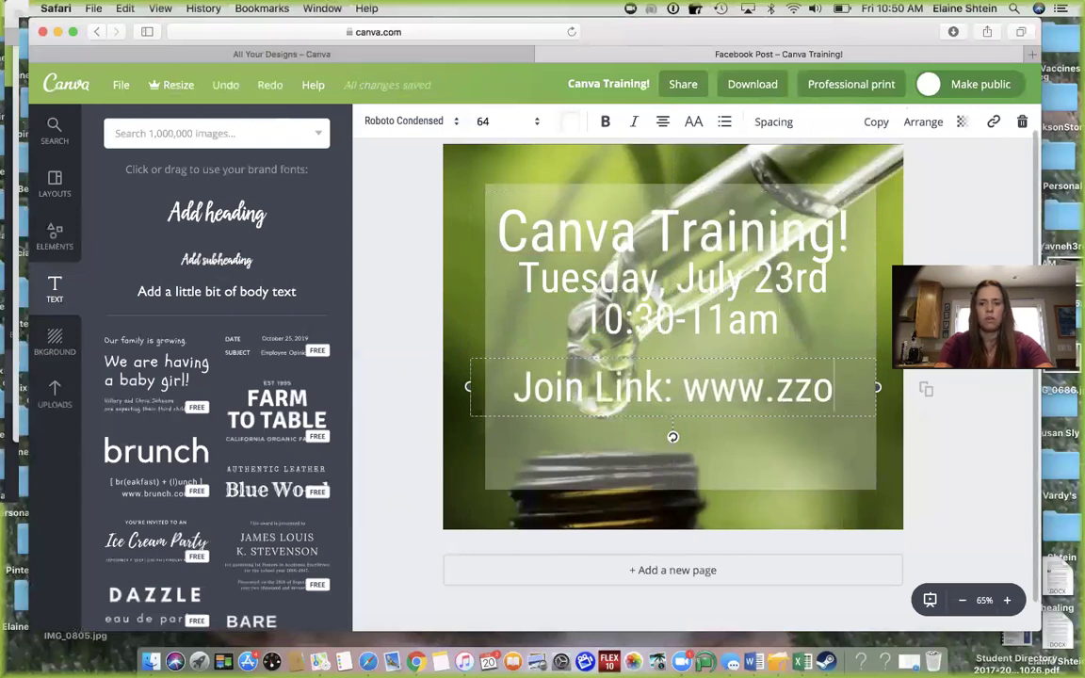
pyautogui.press('BackSpace')
pyautogui.press('BackSpace')
pyautogui.press('BackSpace')
pyautogui.write('oom')
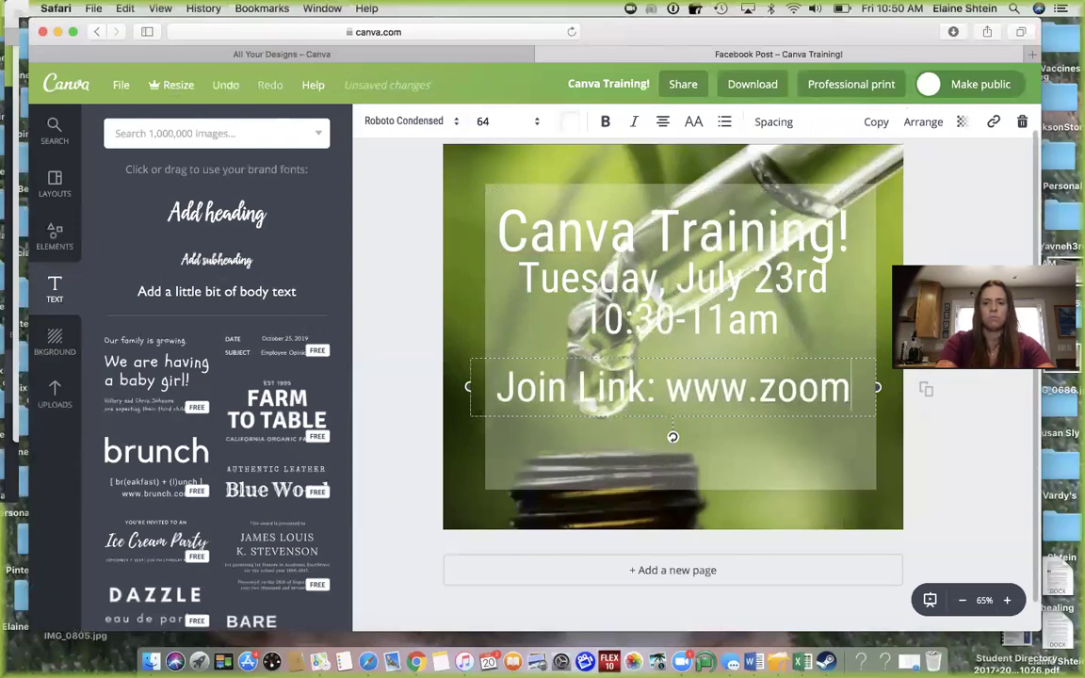
pyautogui.write('.us')
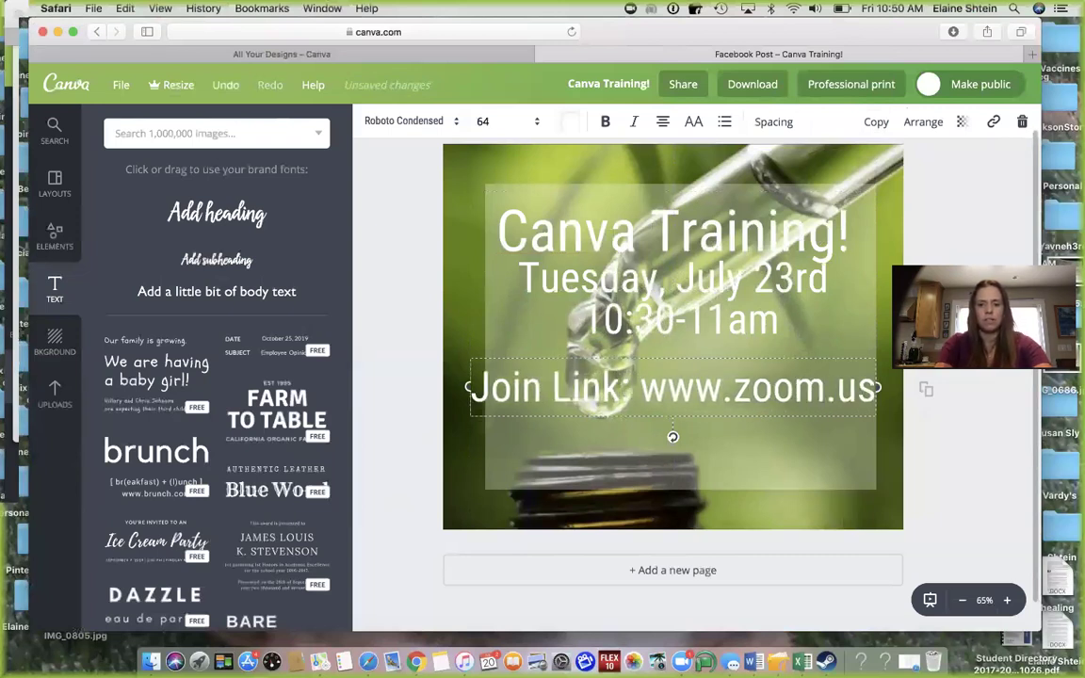
pyautogui.write('9340939')
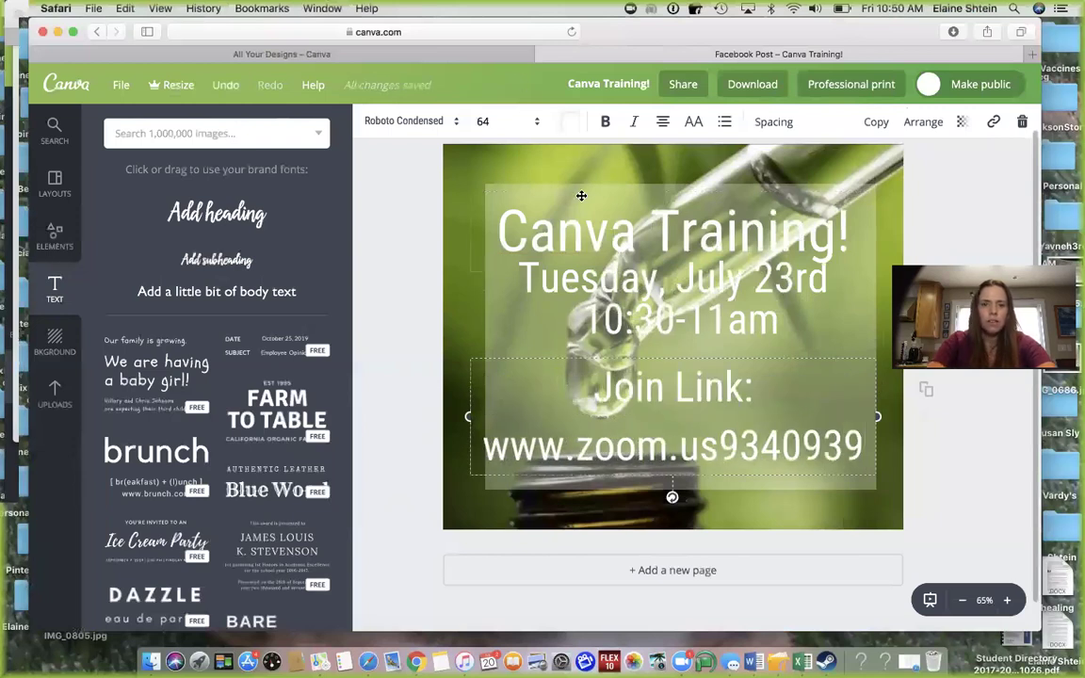
pyautogui.click(490, 120)
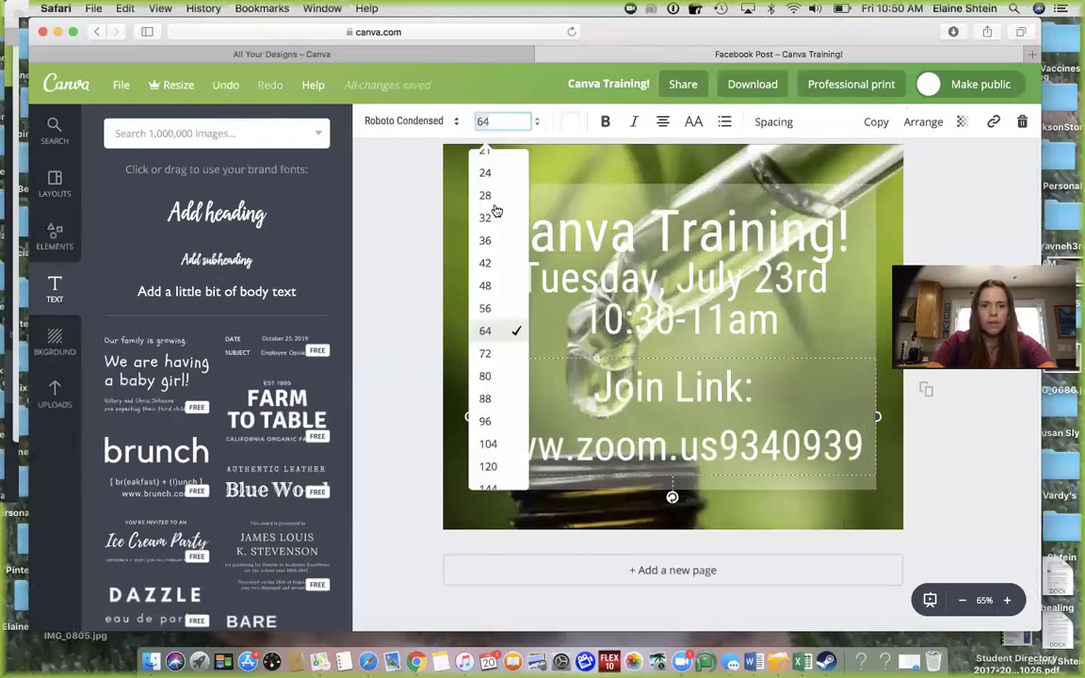
pyautogui.click(486, 263)
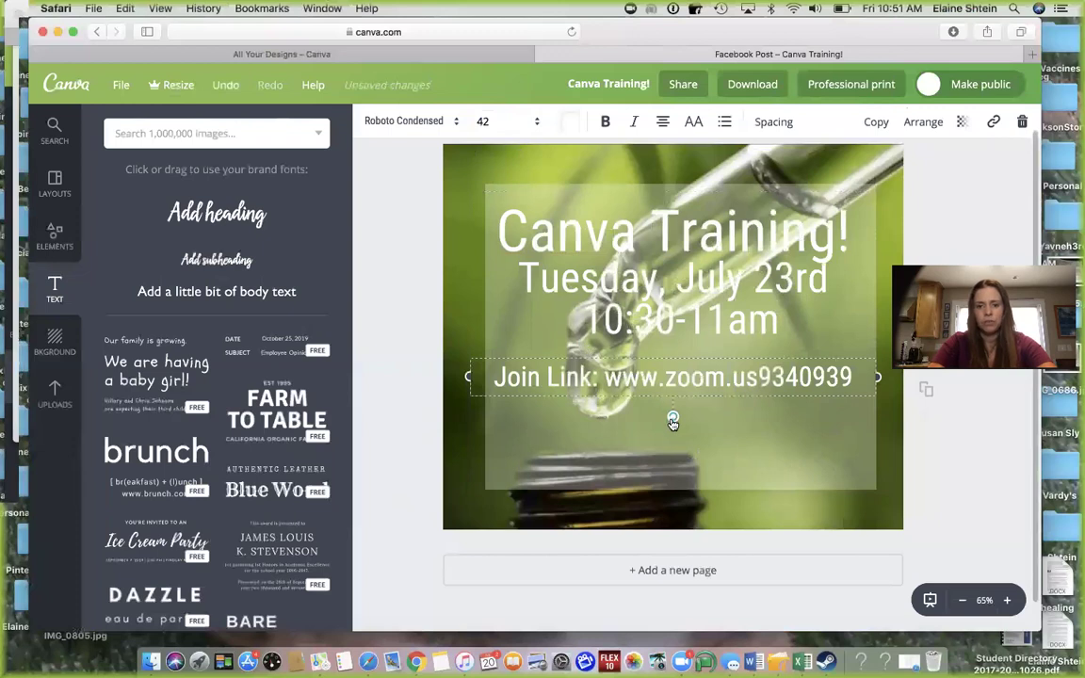
# Trim the translucent background rectangle and nudge the date and time lines down.
pyautogui.click(704, 474)
pyautogui.moveTo(680, 488); pyautogui.dragTo(681, 396)
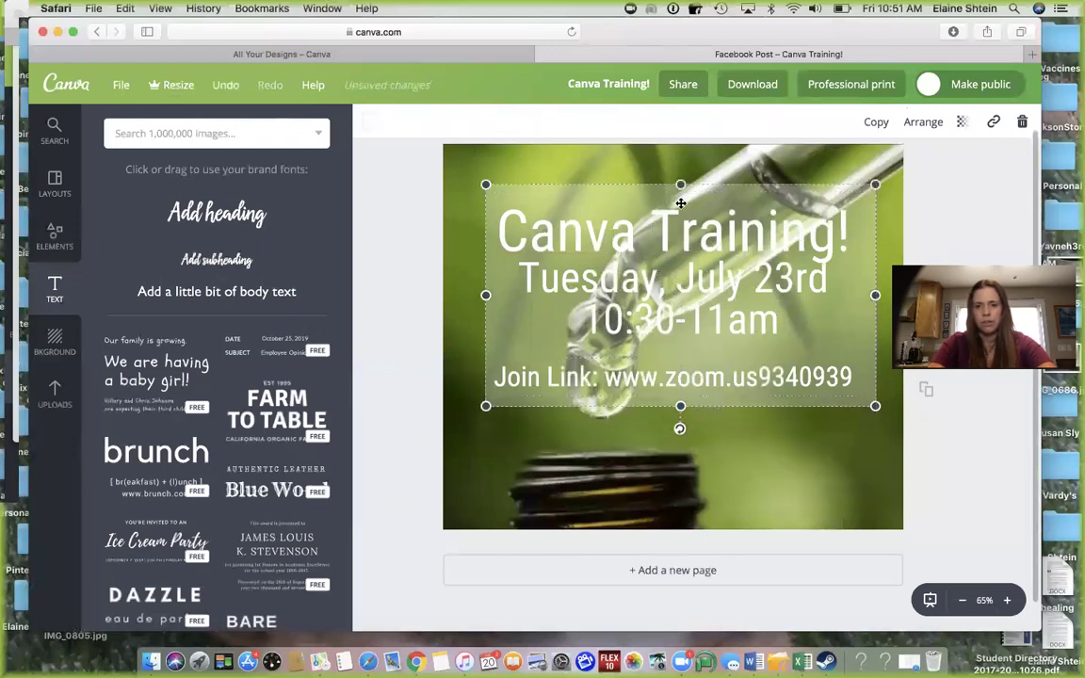
pyautogui.moveTo(680, 186); pyautogui.dragTo(680, 196)
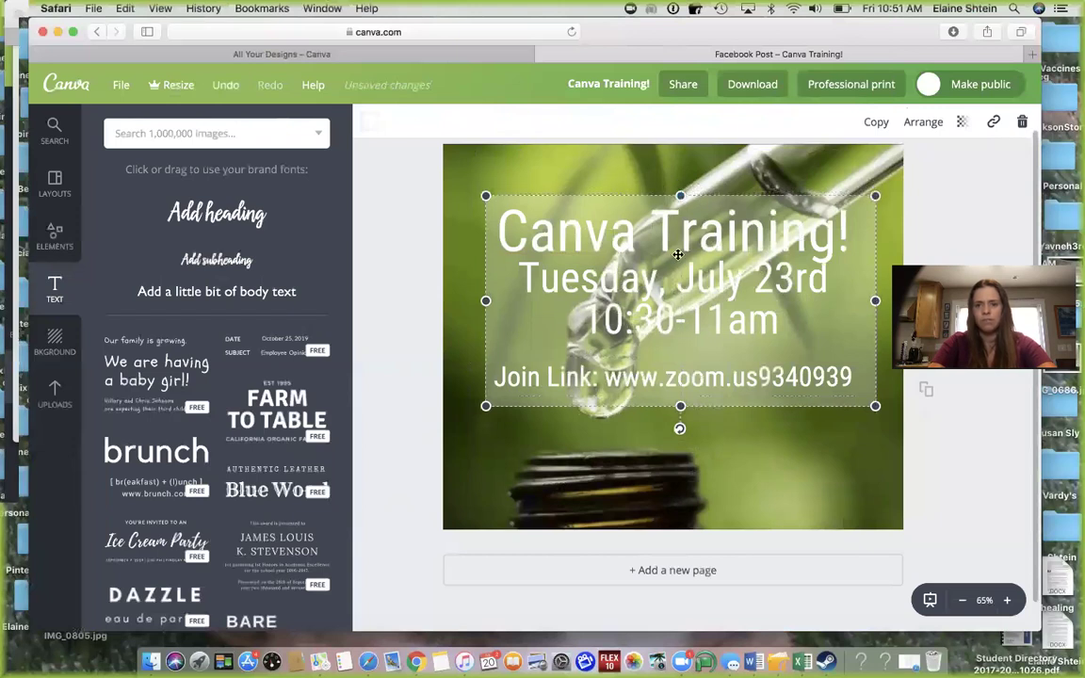
pyautogui.moveTo(673, 312); pyautogui.dragTo(667, 329)
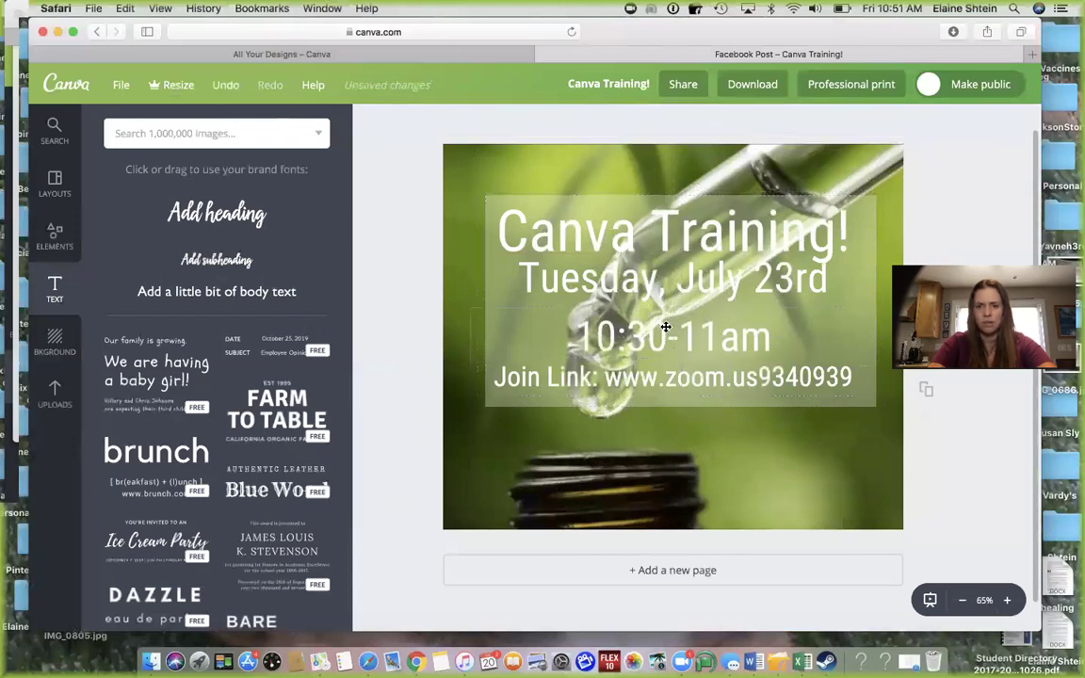
pyautogui.moveTo(606, 261); pyautogui.dragTo(606, 266)
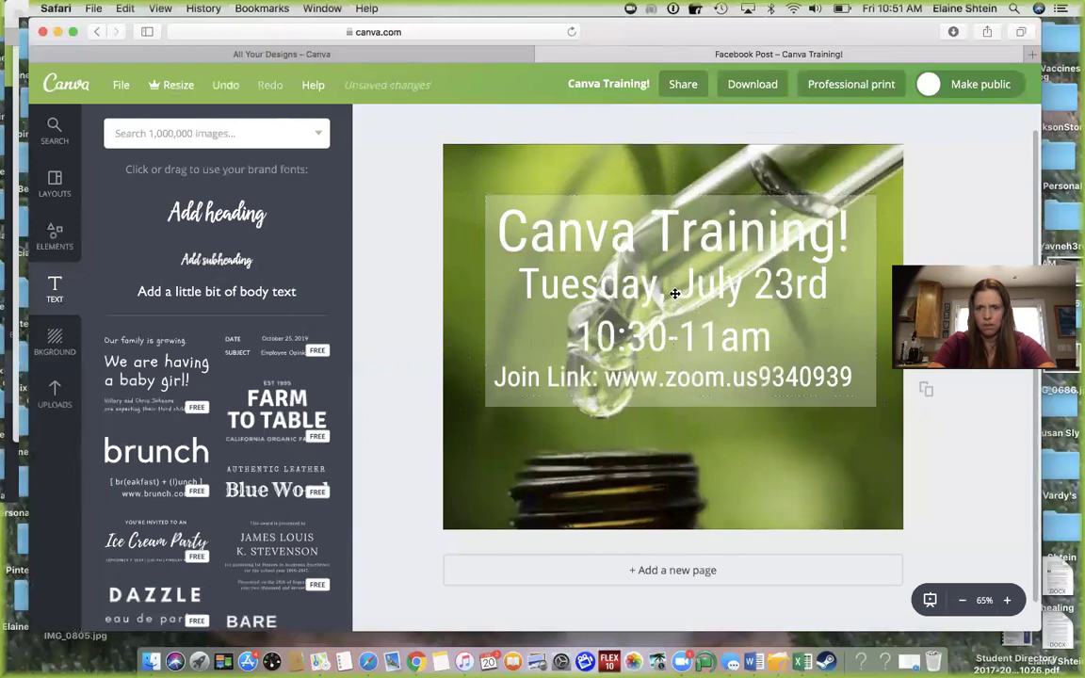
pyautogui.click(874, 310)
pyautogui.click(870, 269)
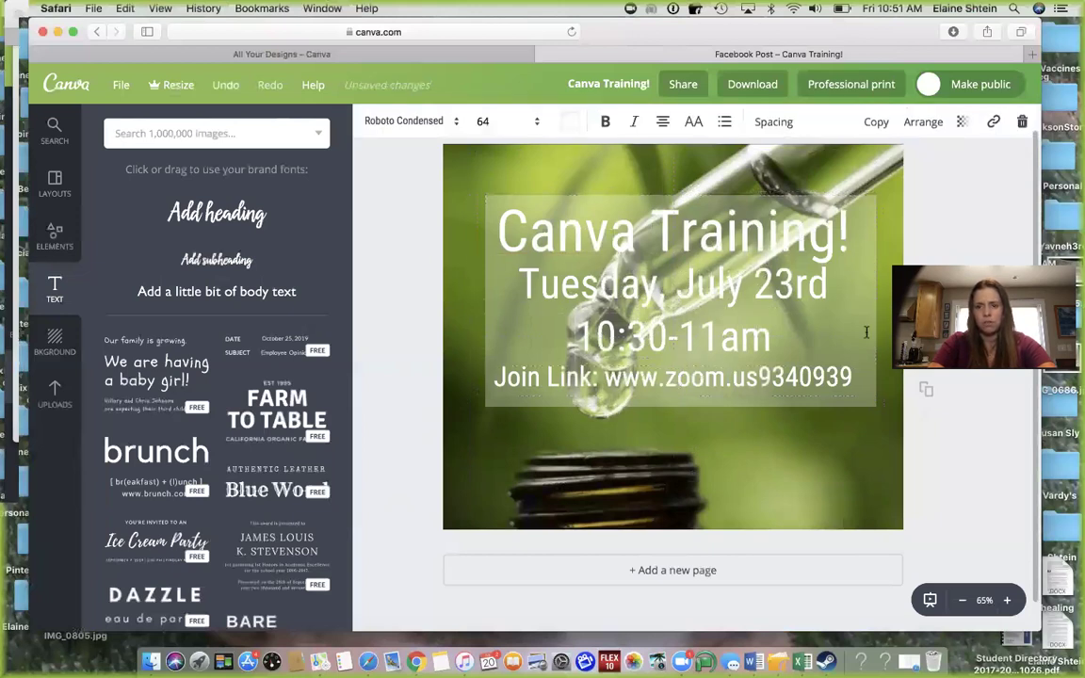
# Raise the background rectangle's transparency to about 38.
pyautogui.click(872, 403)
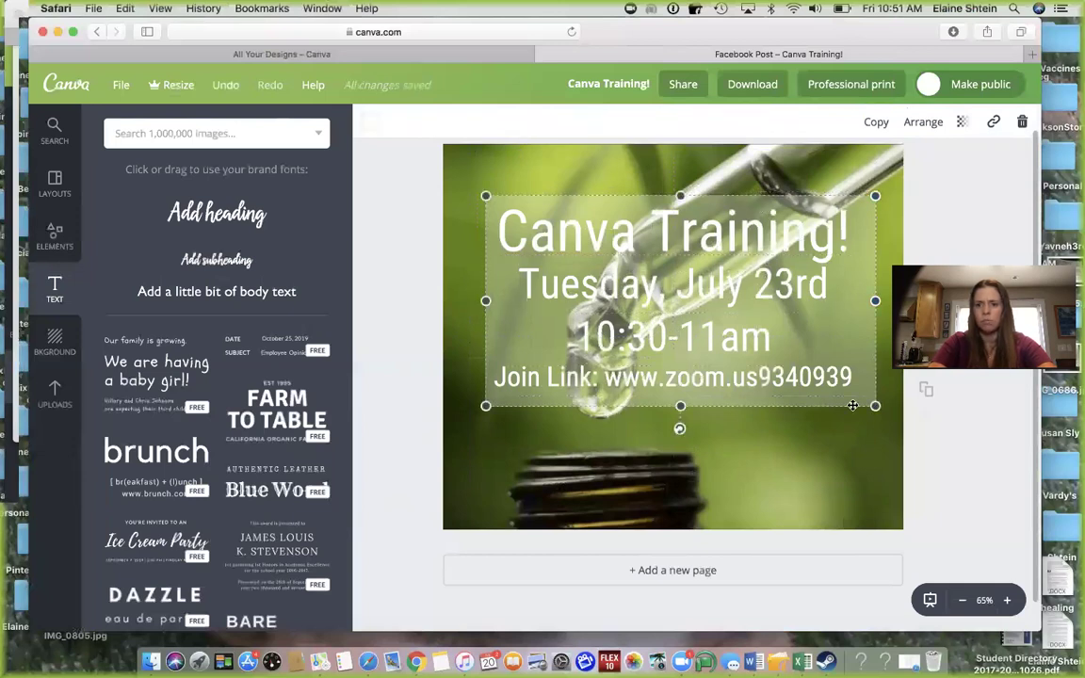
pyautogui.click(961, 122)
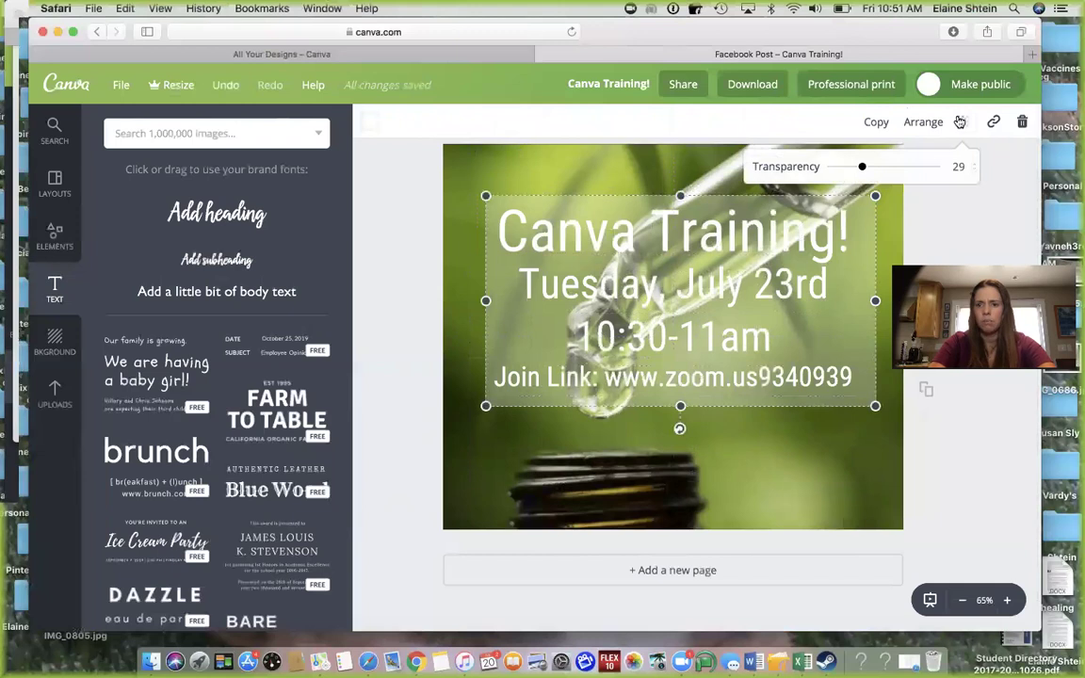
pyautogui.moveTo(862, 166)
pyautogui.mouseDown()
pyautogui.moveTo(880, 168)
pyautogui.moveTo(844, 166)
pyautogui.moveTo(871, 166)
pyautogui.mouseUp()
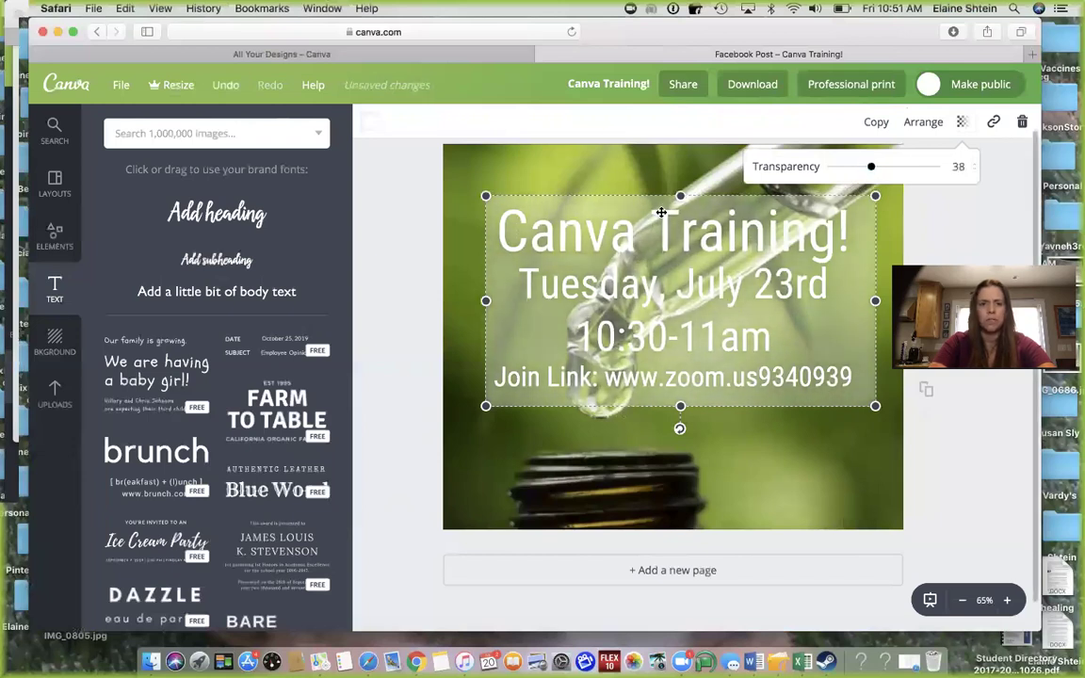
pyautogui.click(659, 222)
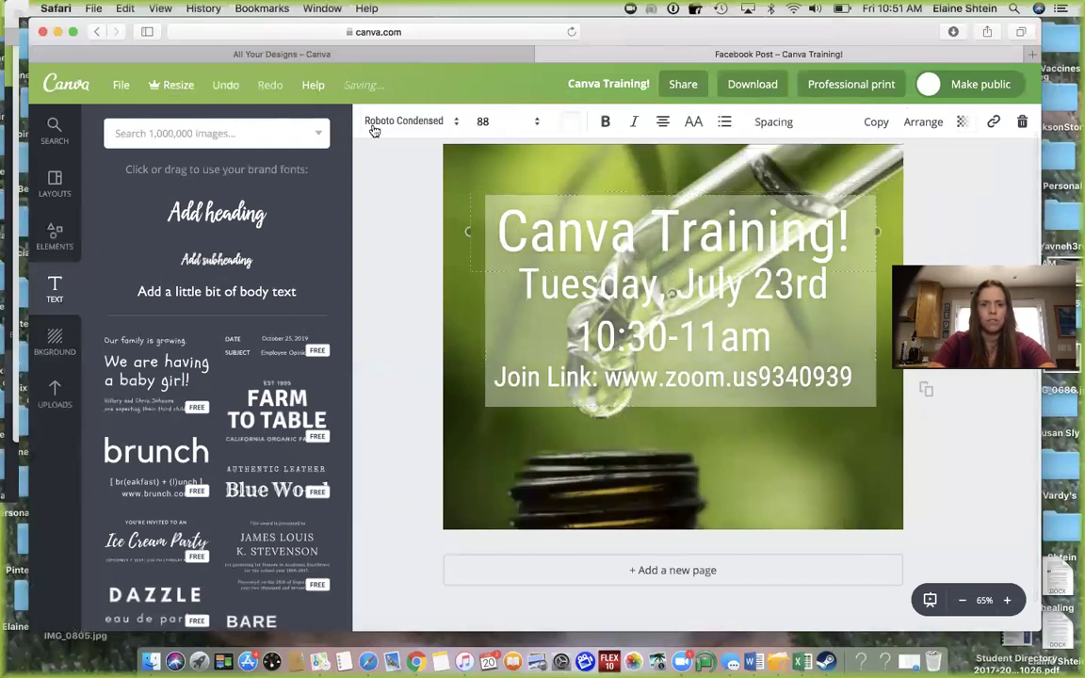
pyautogui.click(568, 122)
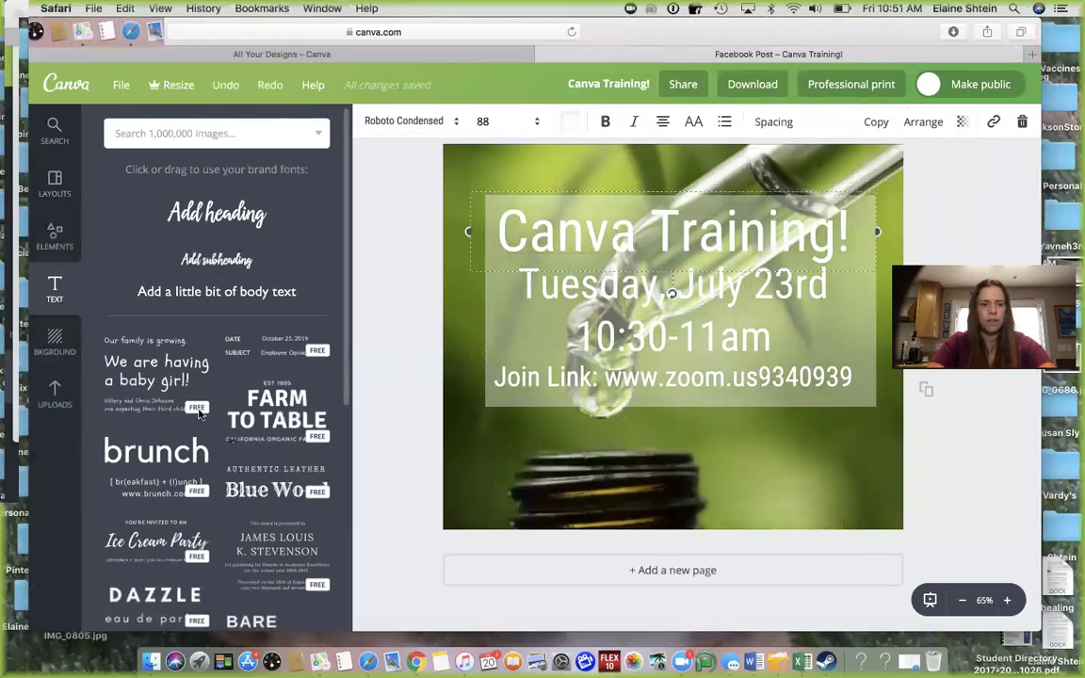
# Swap the coloured Hempire upload for the white logo, shrink it and place it bottom-right.
pyautogui.click(56, 394)
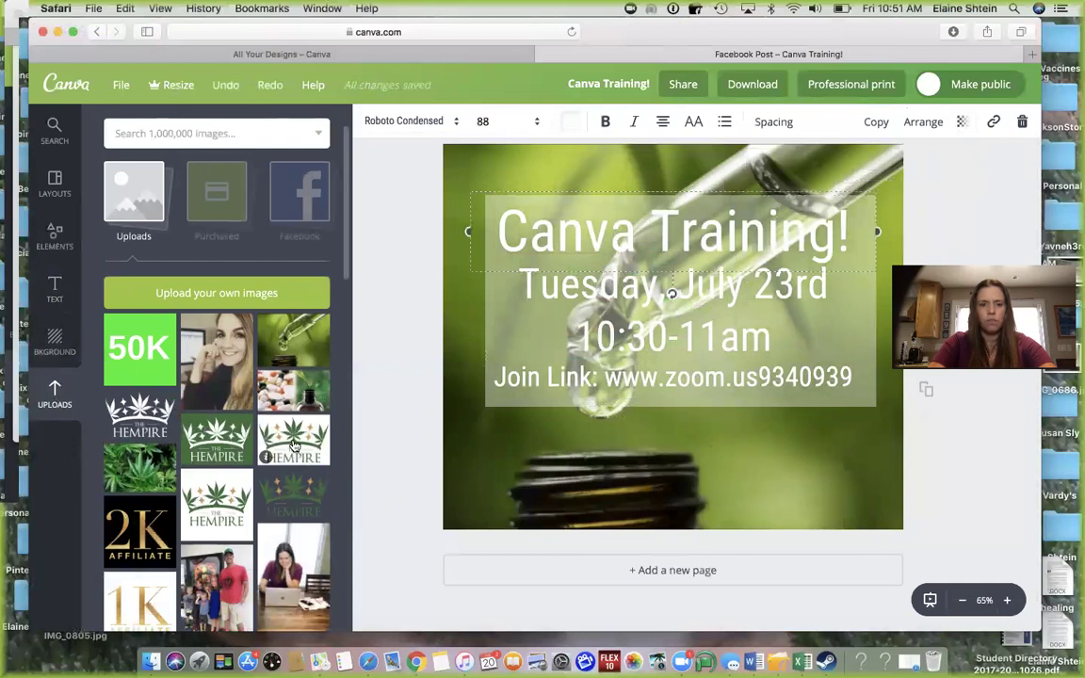
pyautogui.moveTo(295, 438); pyautogui.dragTo(525, 430)
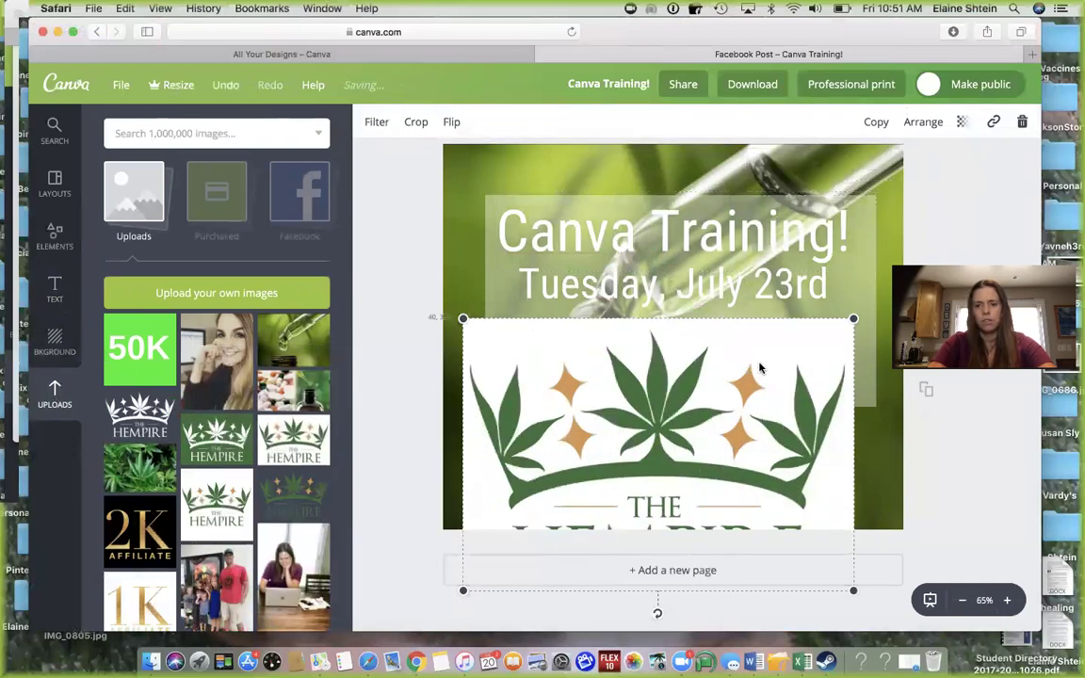
pyautogui.moveTo(537, 273); pyautogui.dragTo(828, 473)
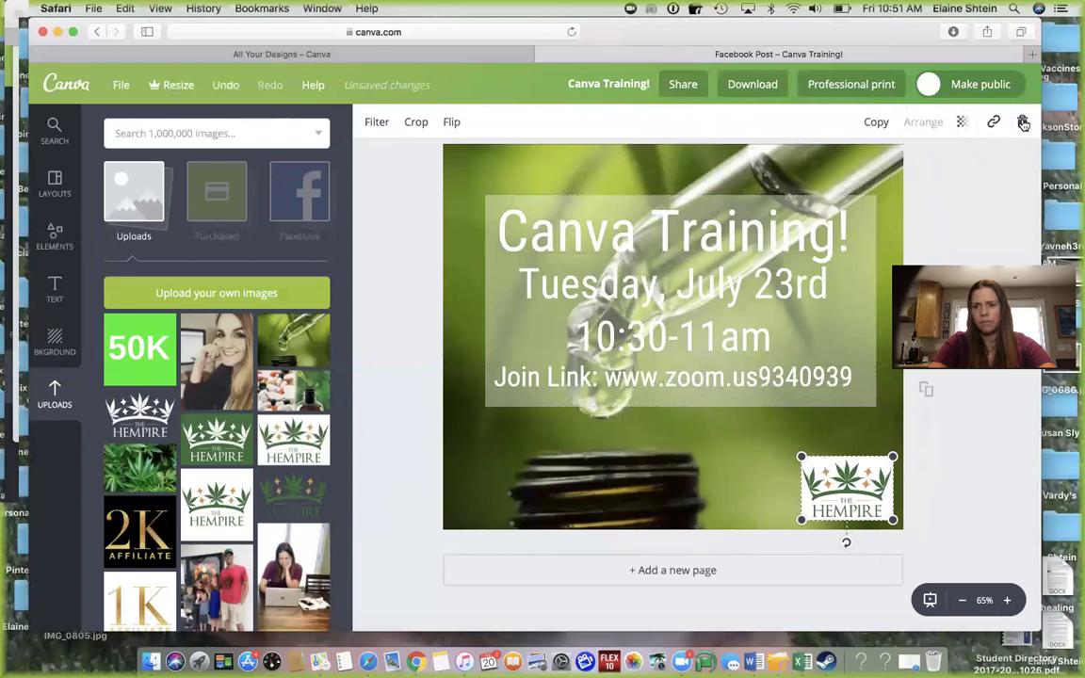
pyautogui.press('Delete')
pyautogui.click(149, 414)
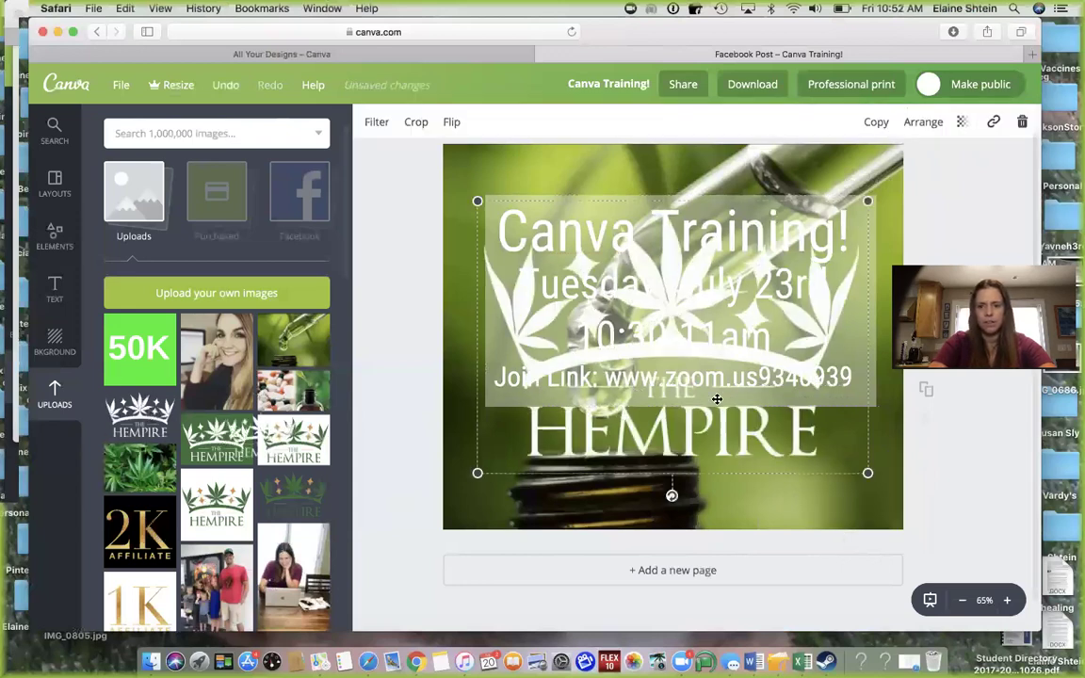
pyautogui.moveTo(477, 199); pyautogui.dragTo(765, 402)
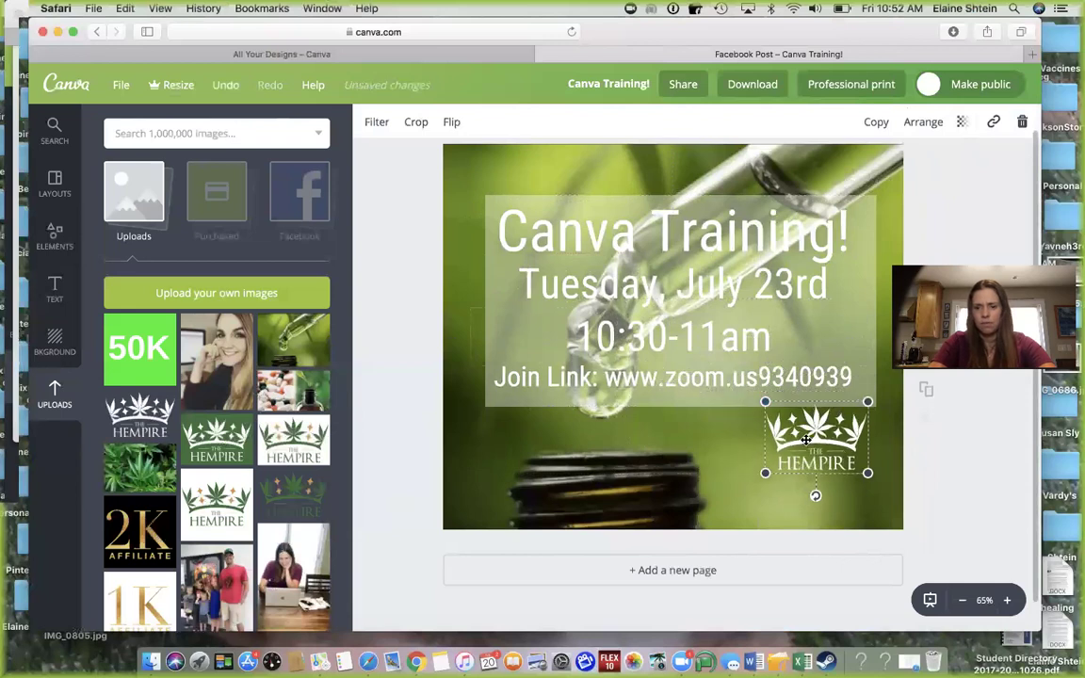
pyautogui.moveTo(806, 442); pyautogui.dragTo(832, 490)
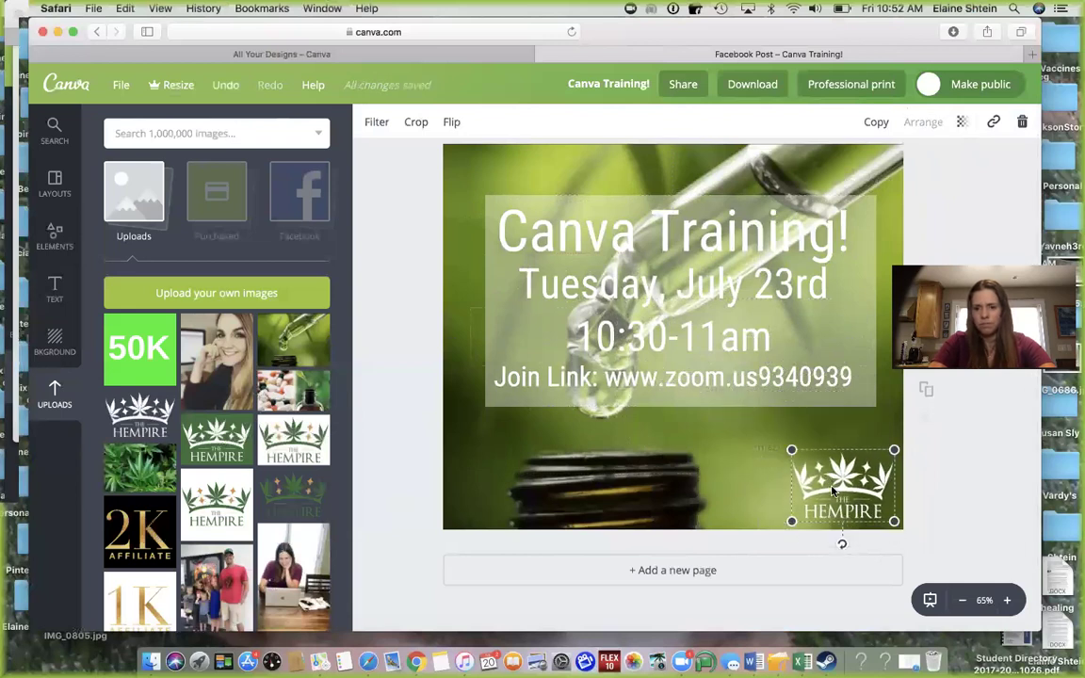
# Select the text block and make the translucent box taller.
pyautogui.click(695, 394)
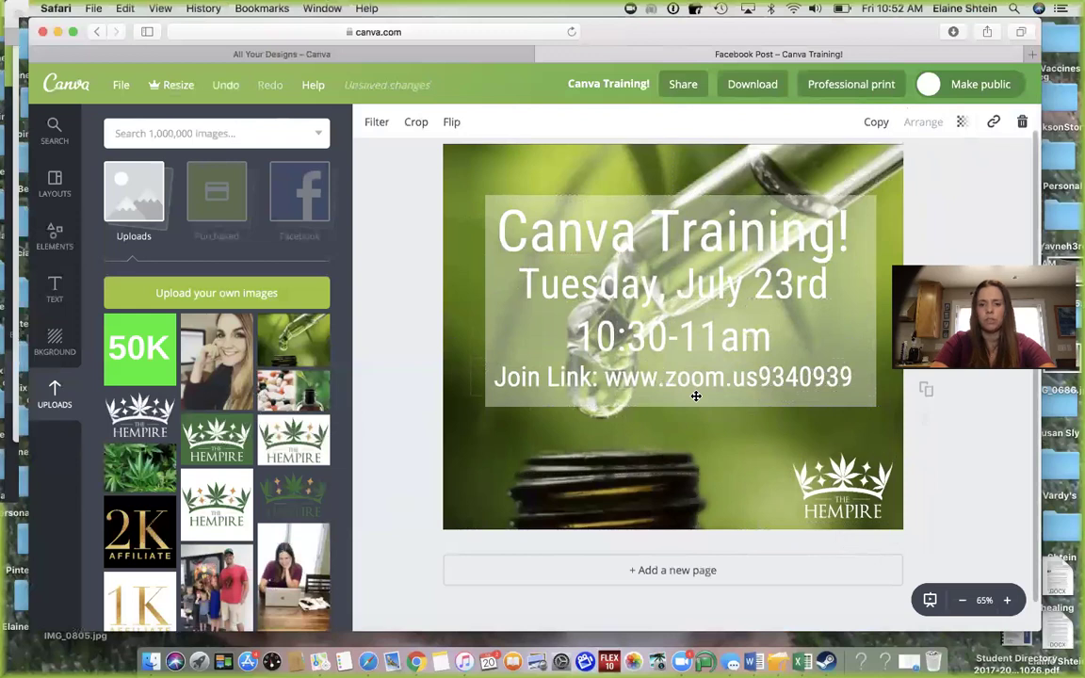
pyautogui.click(659, 393)
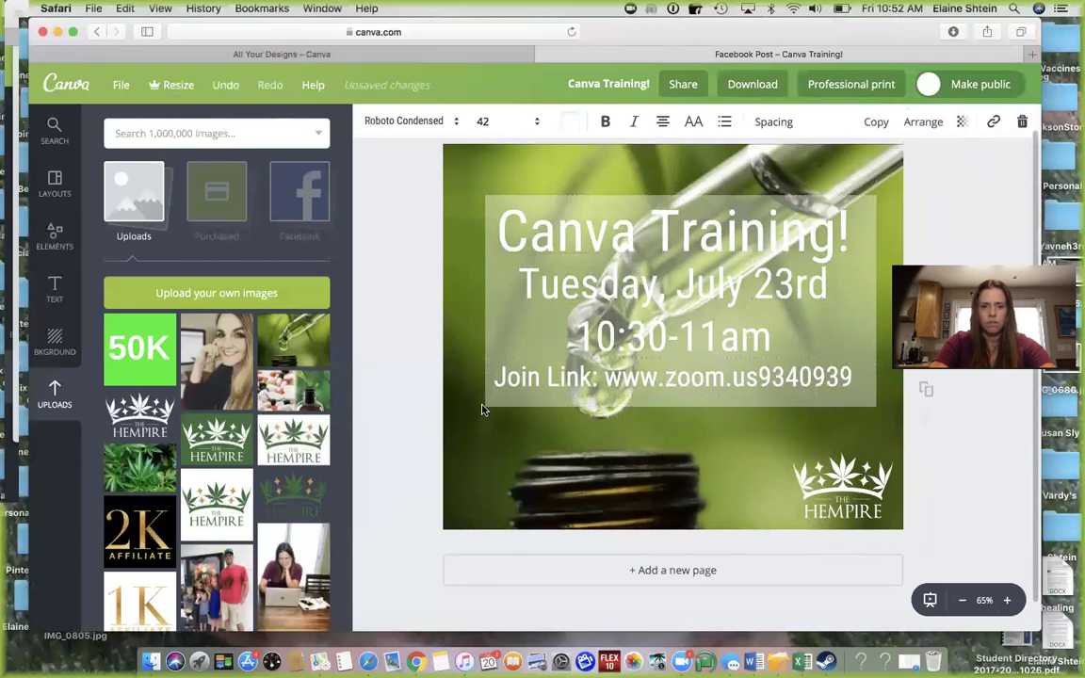
pyautogui.moveTo(438, 367); pyautogui.dragTo(734, 403)
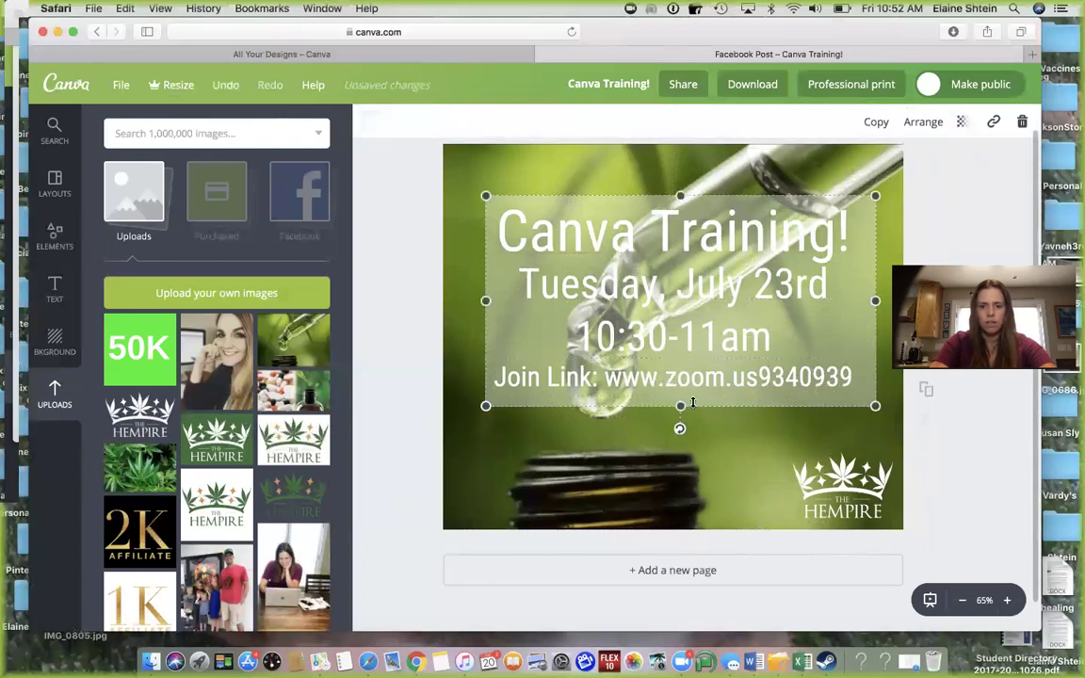
pyautogui.moveTo(680, 430); pyautogui.dragTo(680, 466)
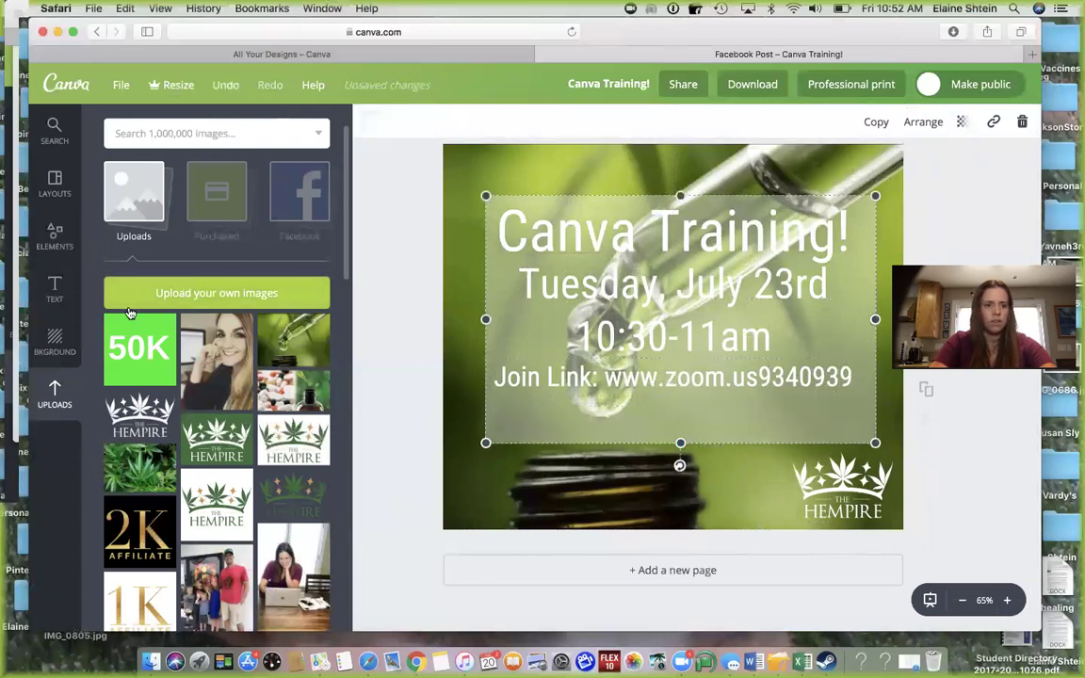
# Add a body-text element below the Join Link line and widen it across the box.
pyautogui.click(54, 288)
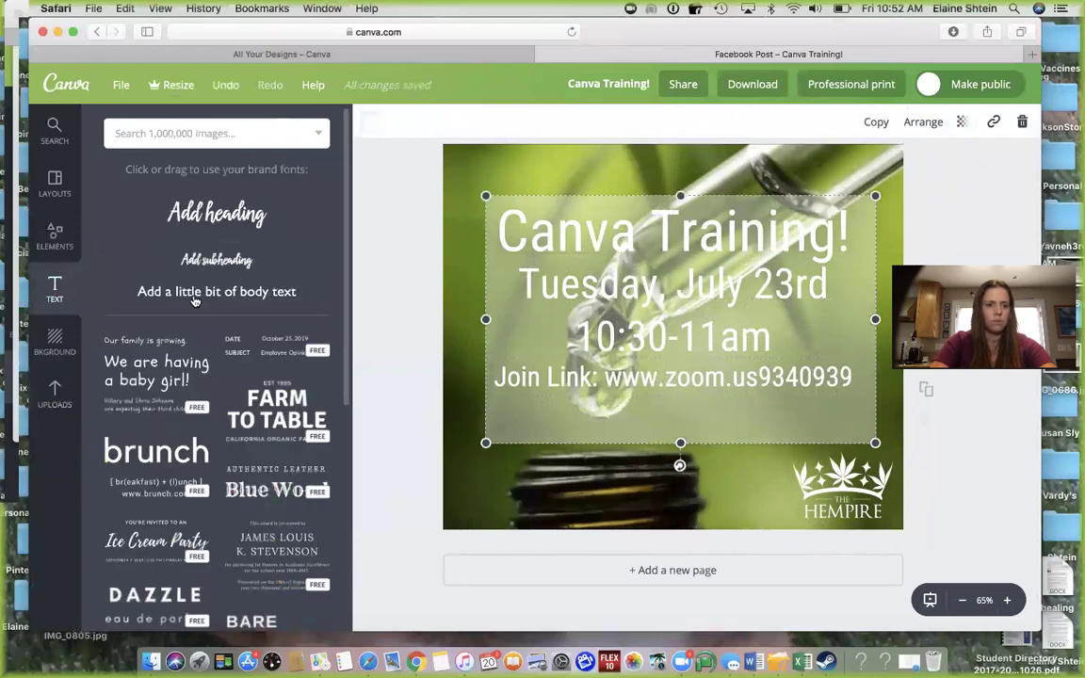
pyautogui.click(200, 294)
pyautogui.click(673, 356)
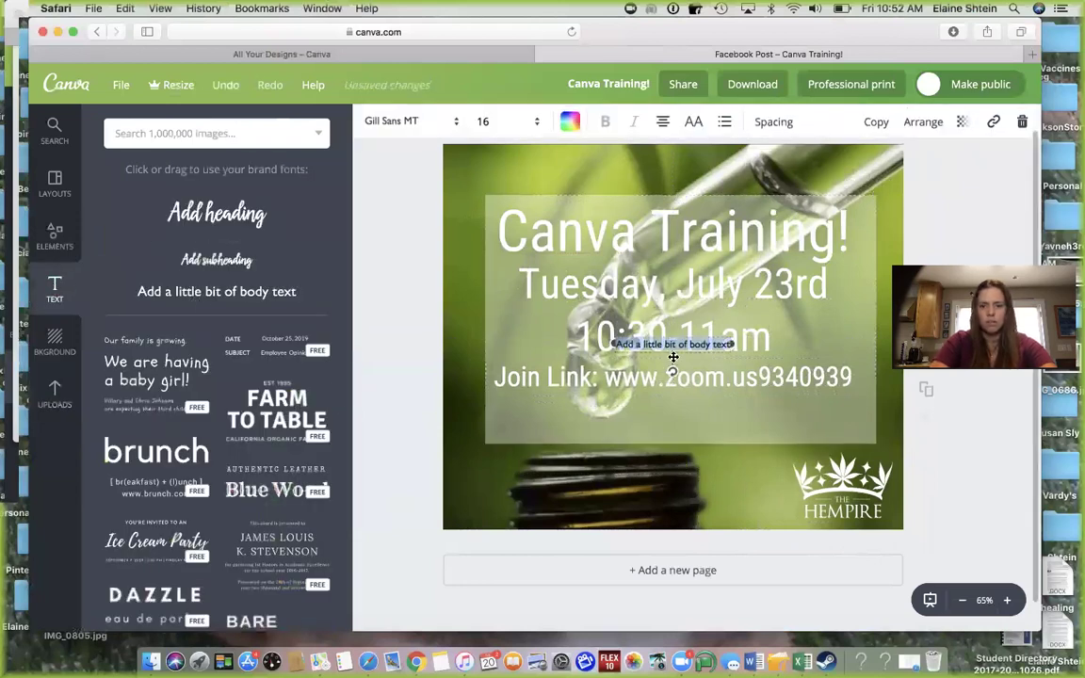
pyautogui.moveTo(674, 365); pyautogui.dragTo(510, 410)
pyautogui.moveTo(731, 408); pyautogui.dragTo(867, 408)
# Style the body text white, left-aligned, at font size 28.
pyautogui.click(570, 122)
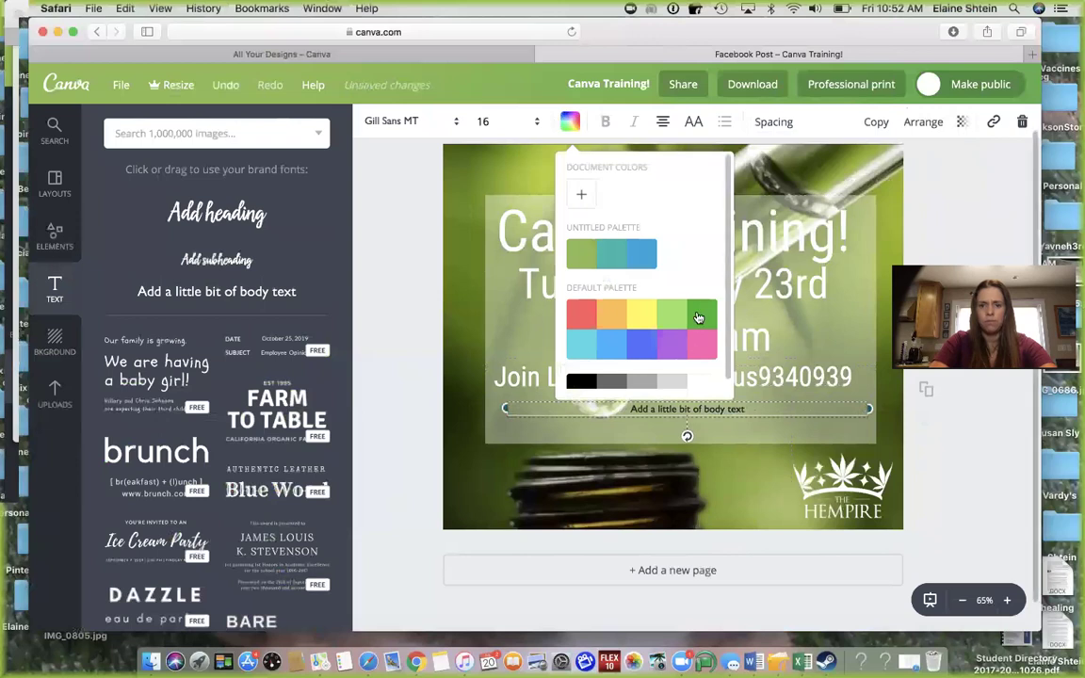
pyautogui.click(705, 382)
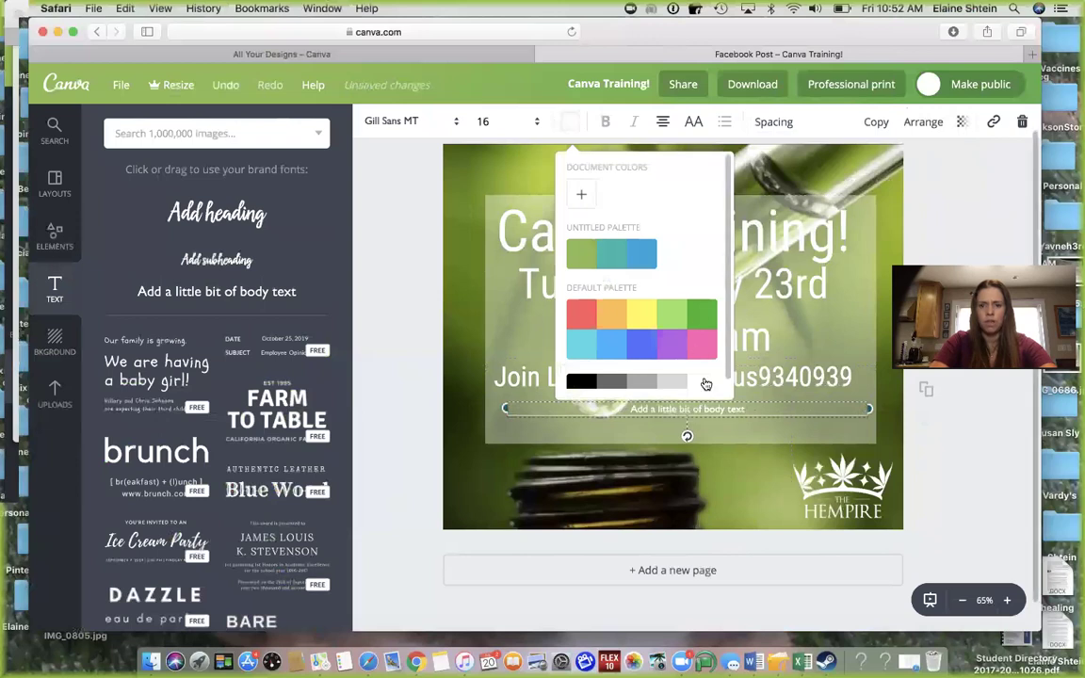
pyautogui.click(664, 121)
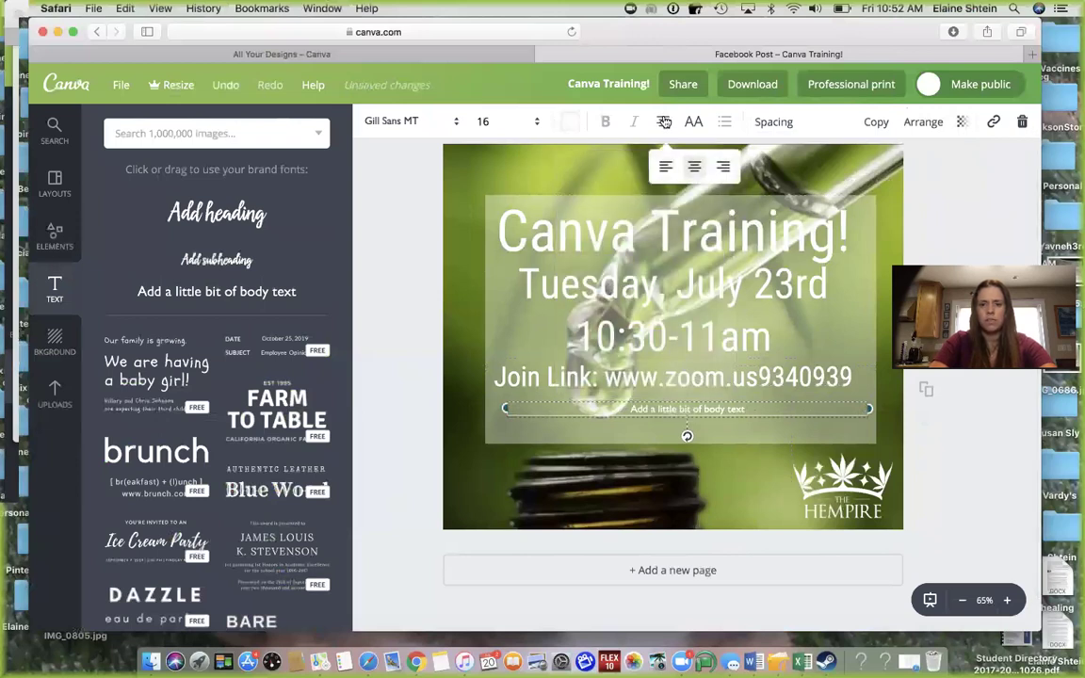
pyautogui.click(666, 169)
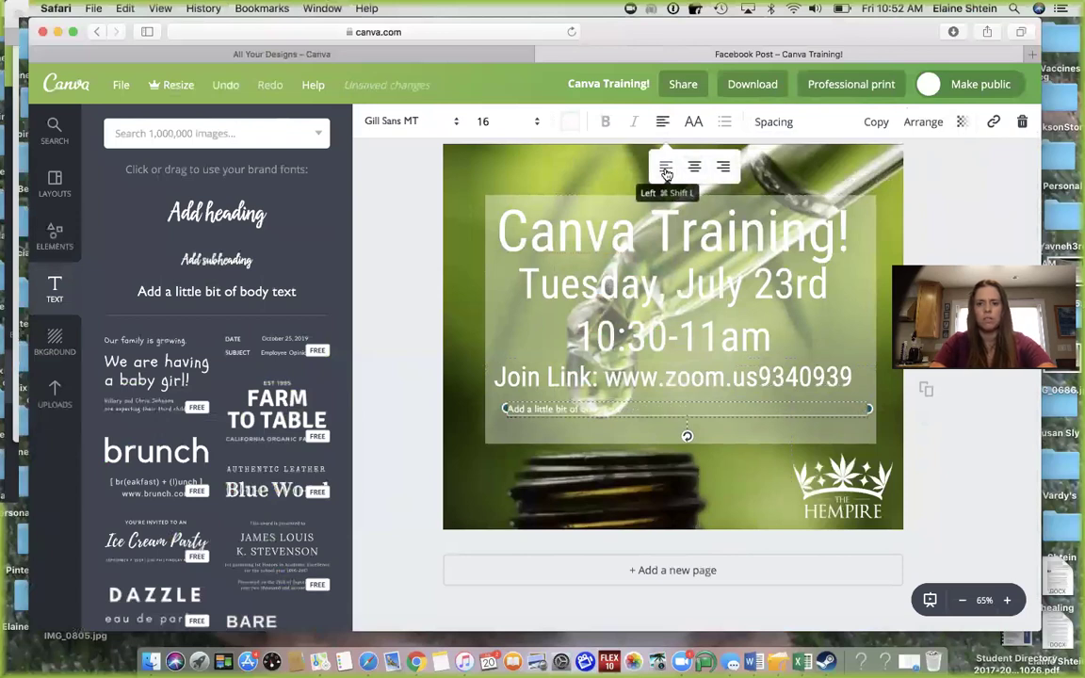
pyautogui.click(484, 121)
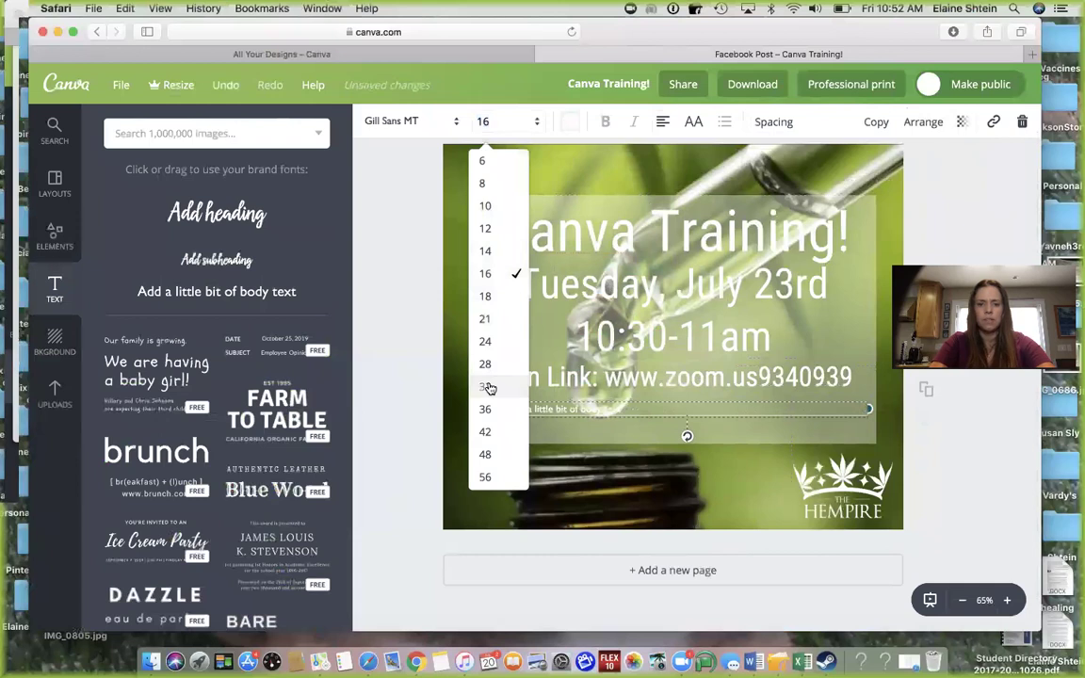
pyautogui.click(487, 386)
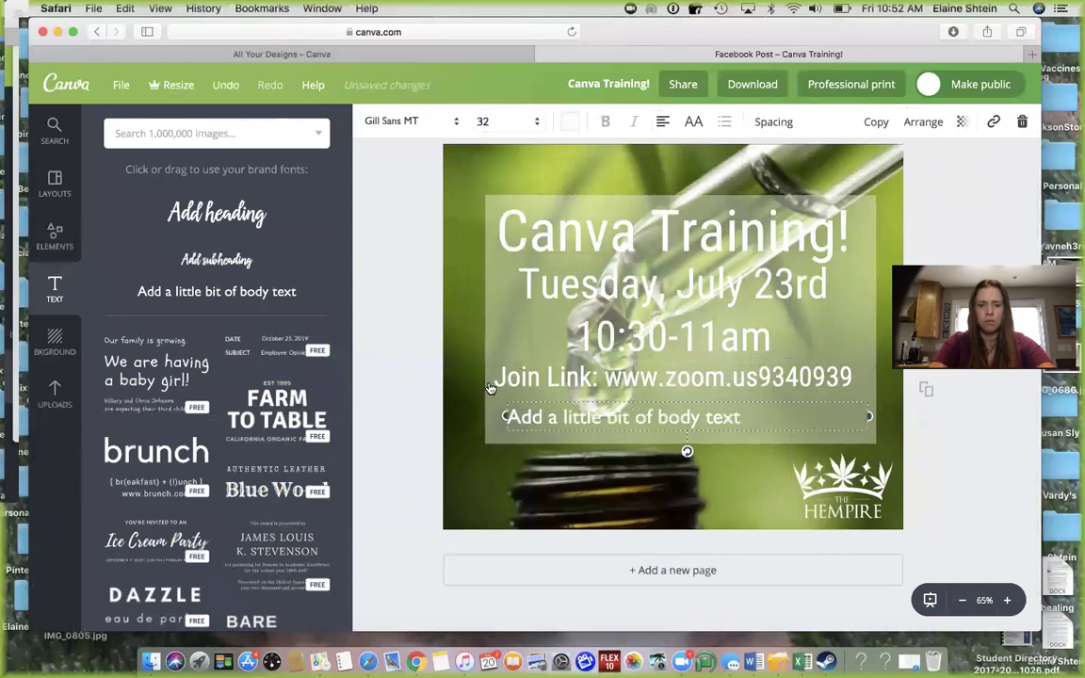
pyautogui.click(484, 124)
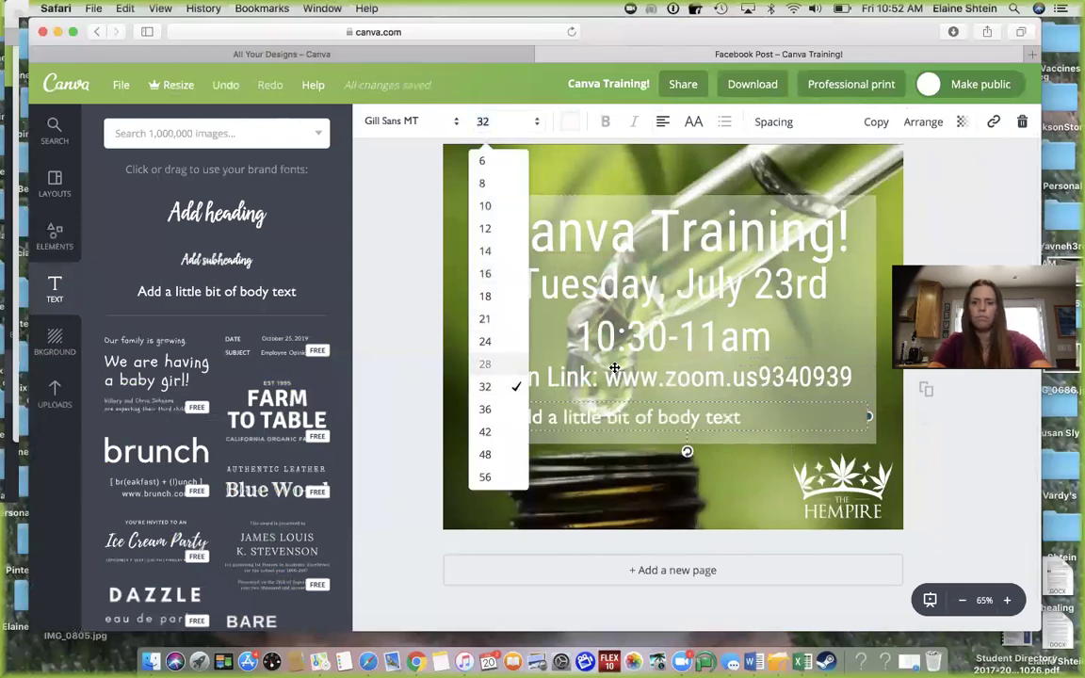
pyautogui.click(485, 364)
# Replace the placeholder with 'Join me as I go over my inside tips and tricks to mastering Canva! Bring your questions.'.
pyautogui.tripleClick(566, 415)
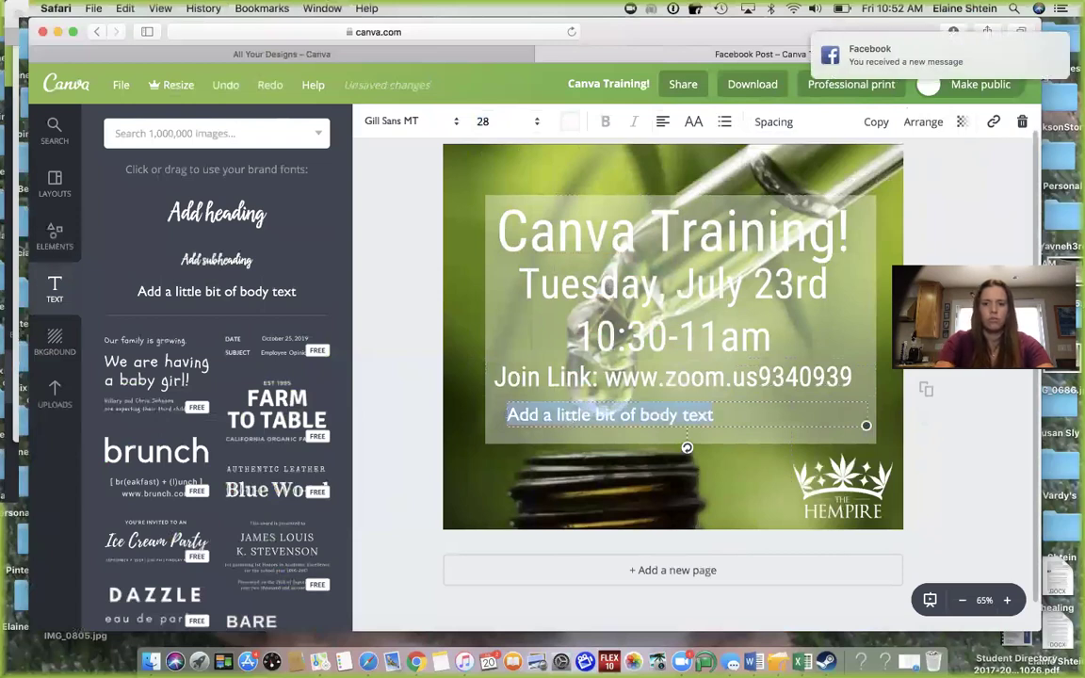
pyautogui.write('Join me as I go')
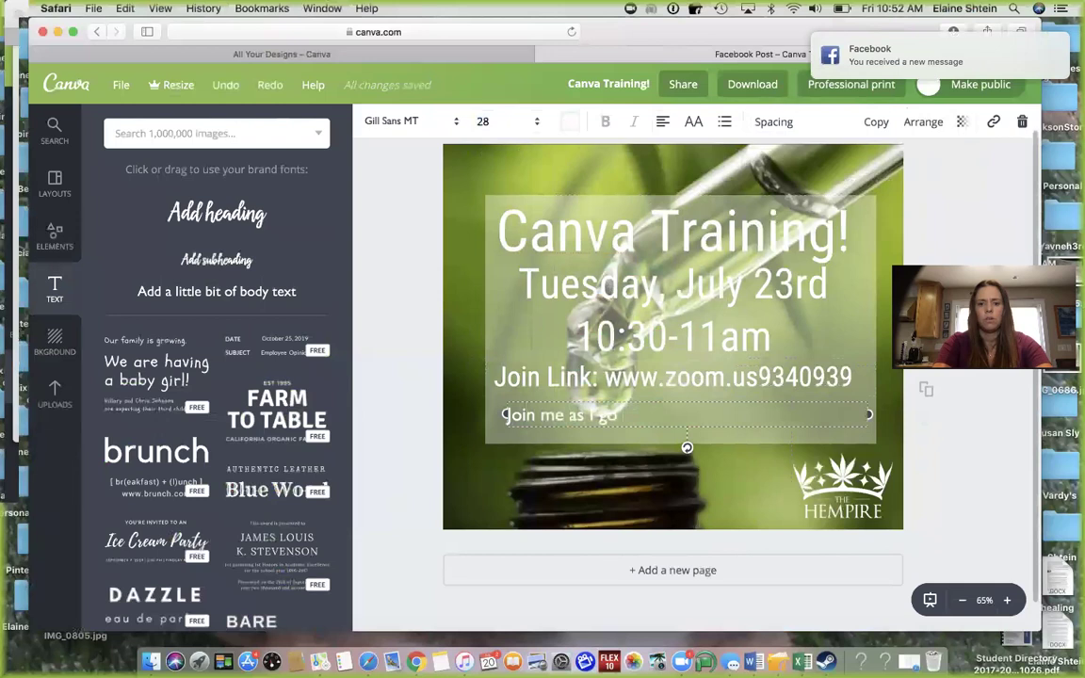
pyautogui.write(' over the t')
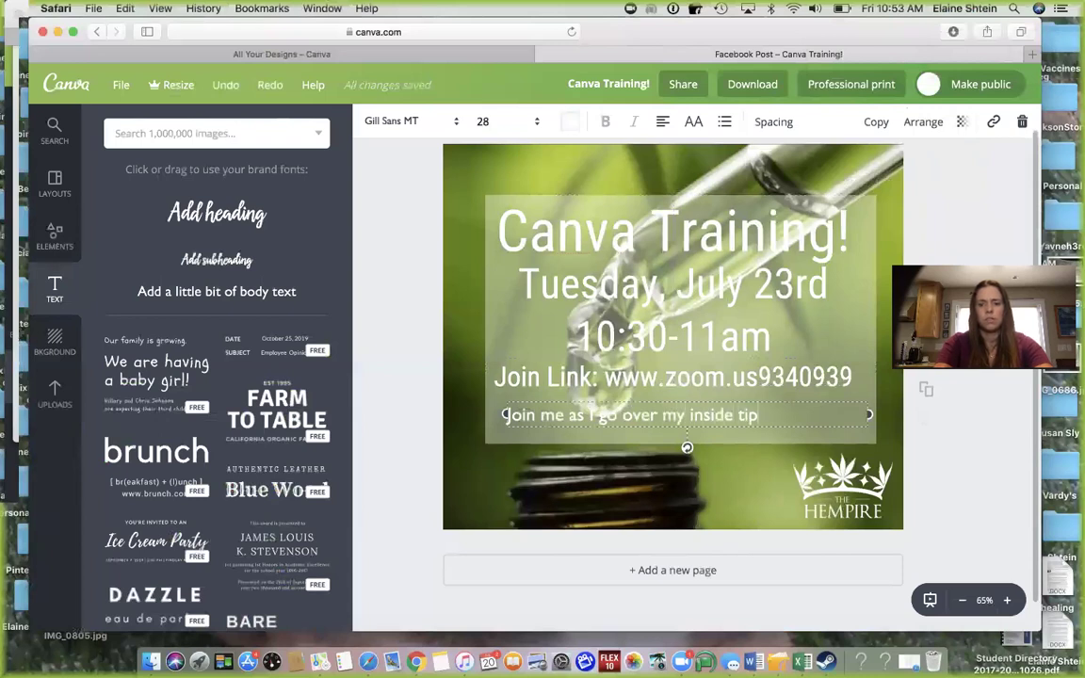
pyautogui.write('nd tricks to mastering Canva!')
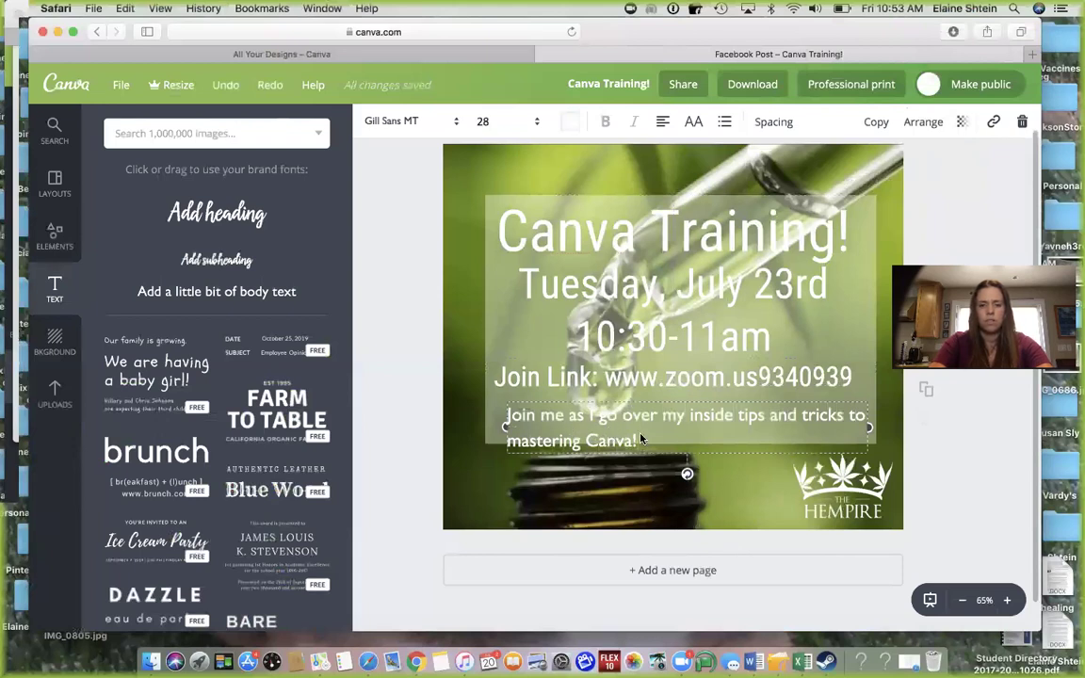
pyautogui.press('BackSpace')
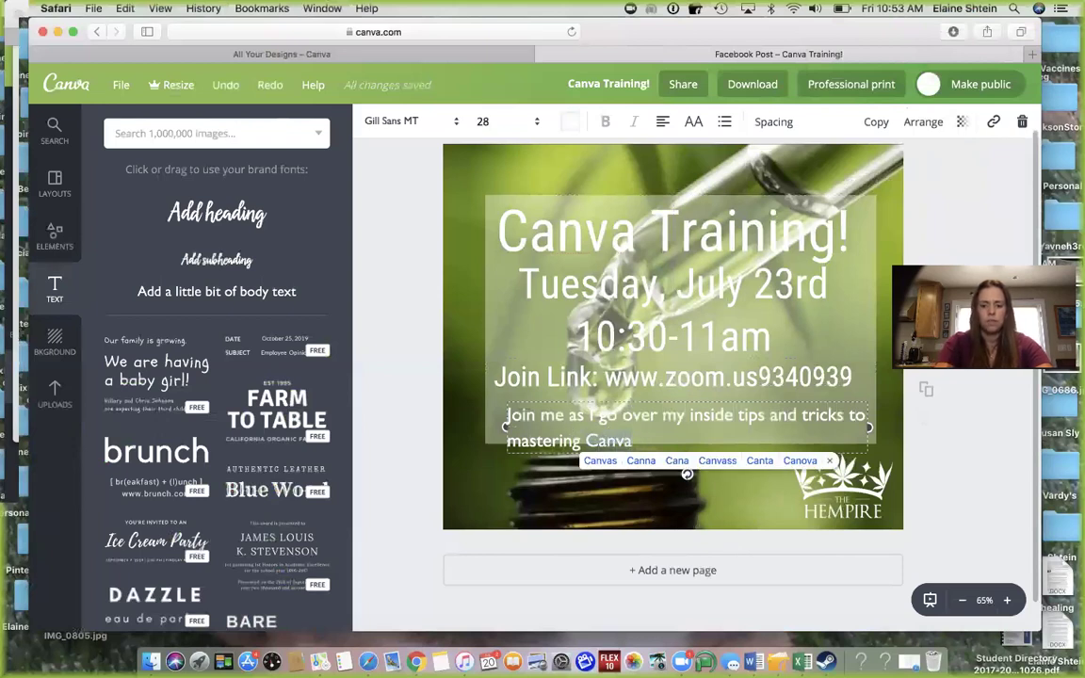
pyautogui.write('!  Bring your ques')
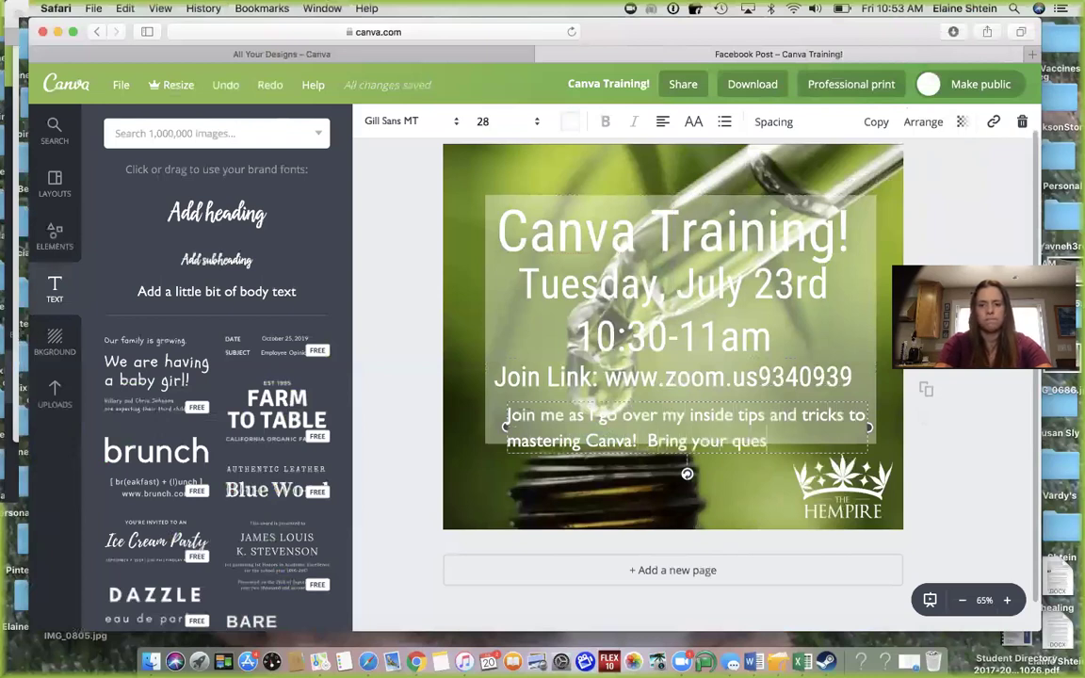
pyautogui.write('ns.')
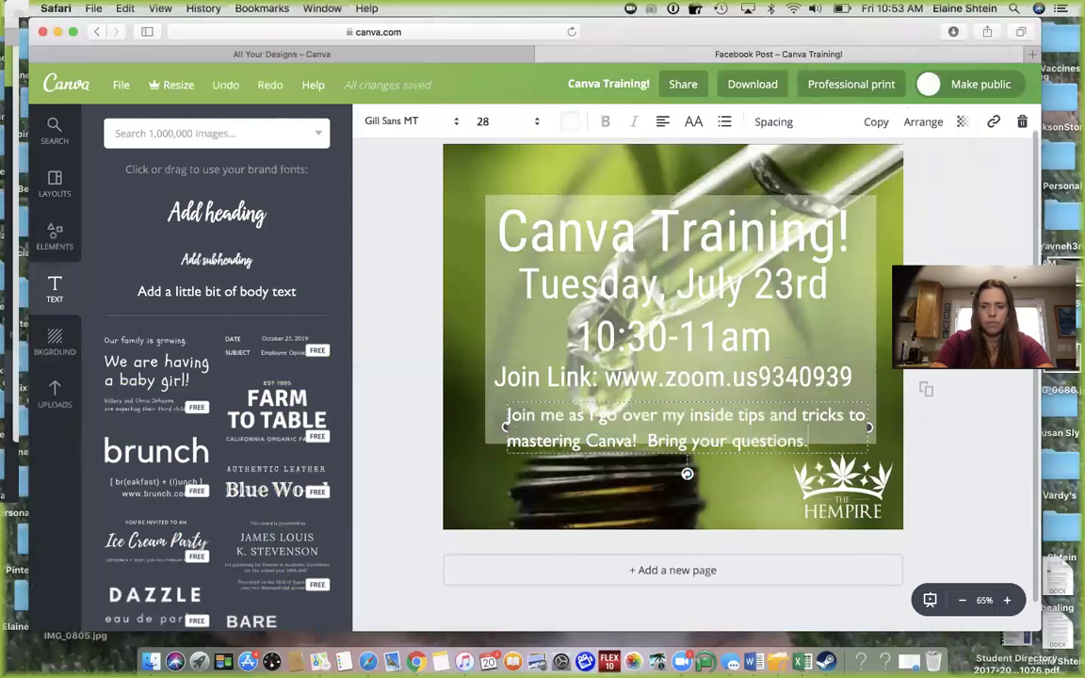
pyautogui.click(443, 458)
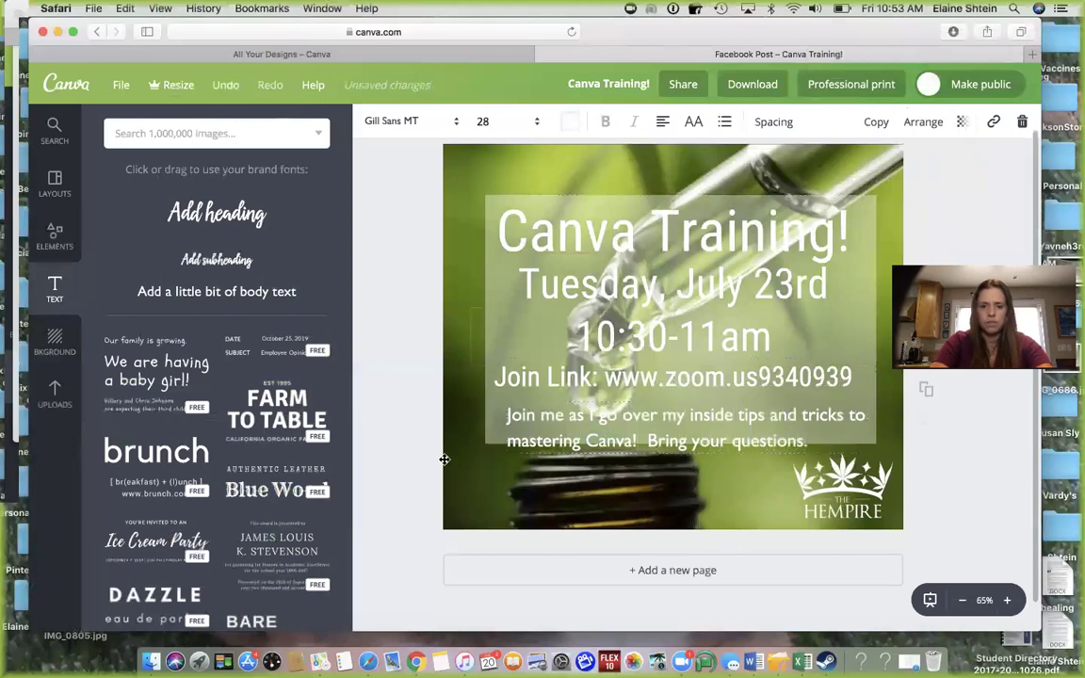
# Extend the text panel slightly lower and shrink the HEMPIRE logo further into the corner.
pyautogui.click(630, 284)
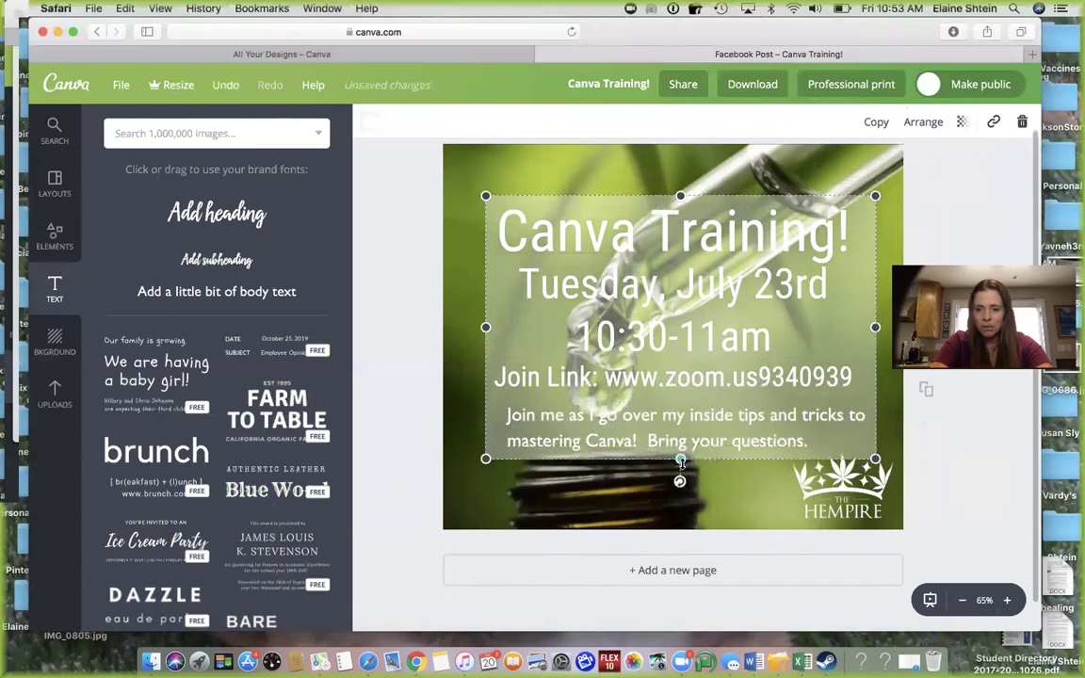
pyautogui.moveTo(680, 442); pyautogui.dragTo(682, 454)
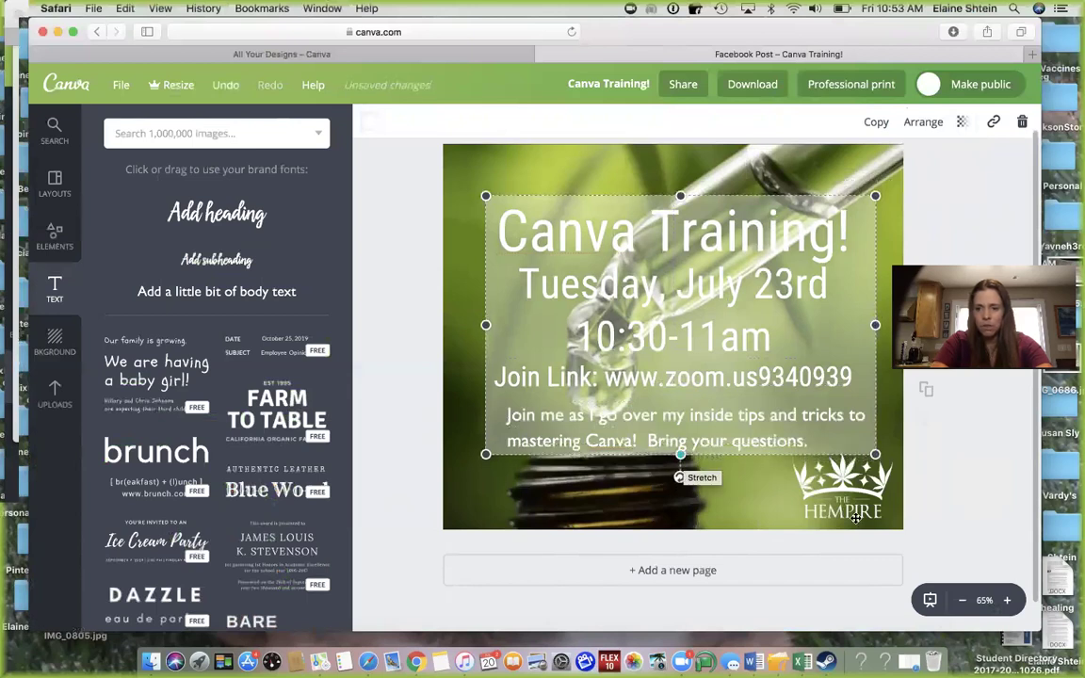
pyautogui.click(799, 473)
pyautogui.moveTo(794, 453); pyautogui.dragTo(810, 468)
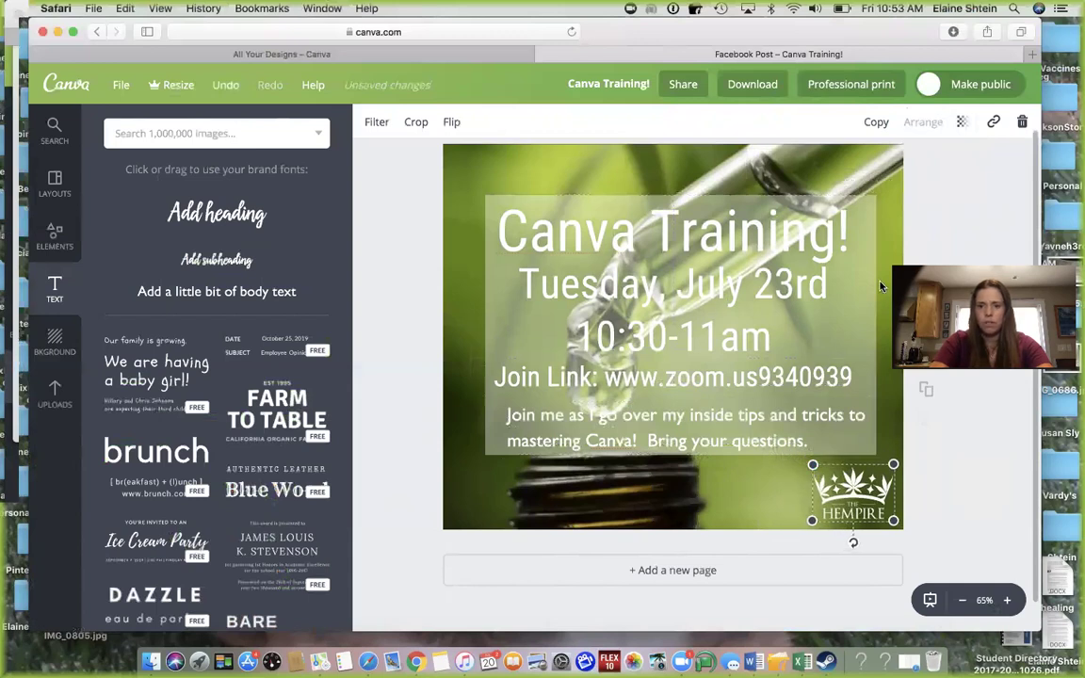
pyautogui.click(873, 203)
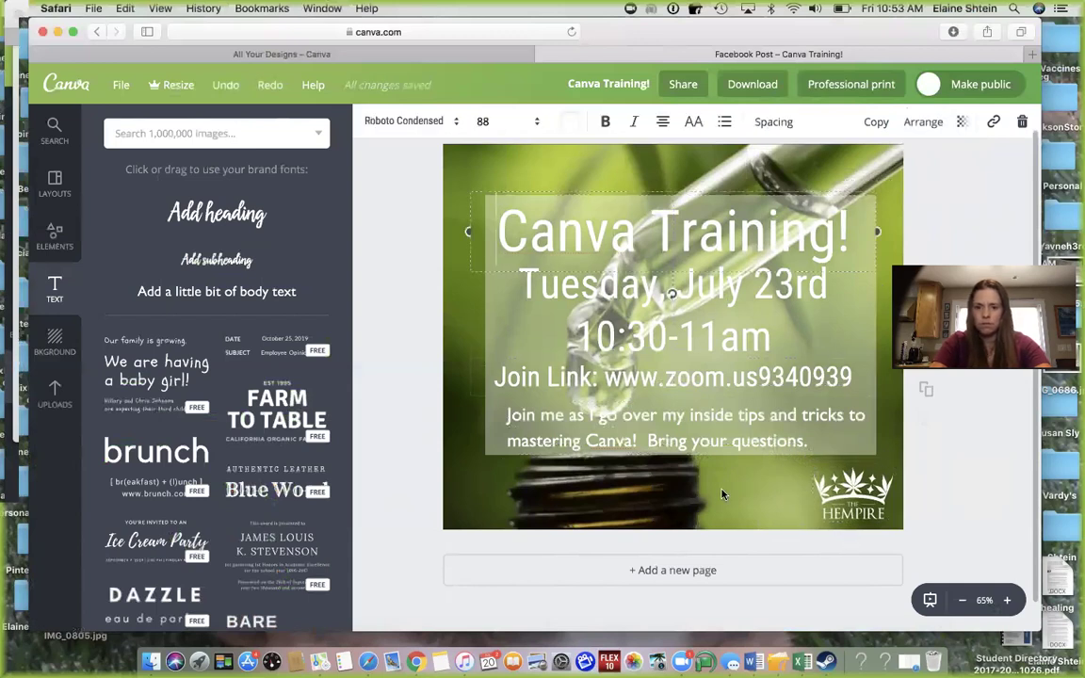
pyautogui.moveTo(484, 448); pyautogui.dragTo(680, 460)
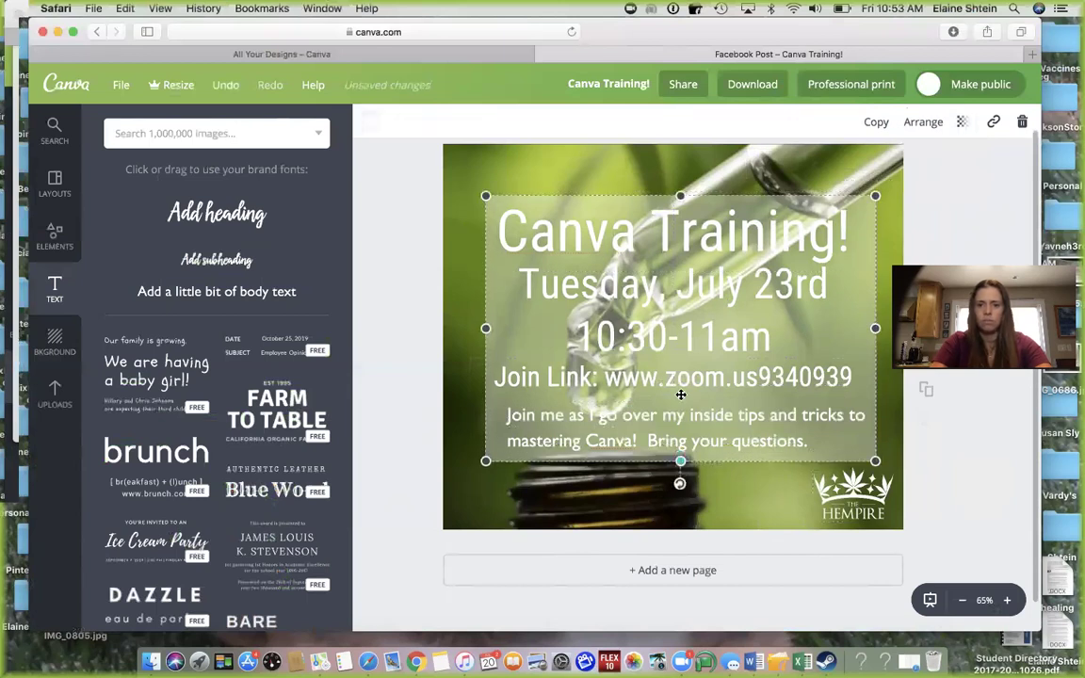
pyautogui.click(949, 162)
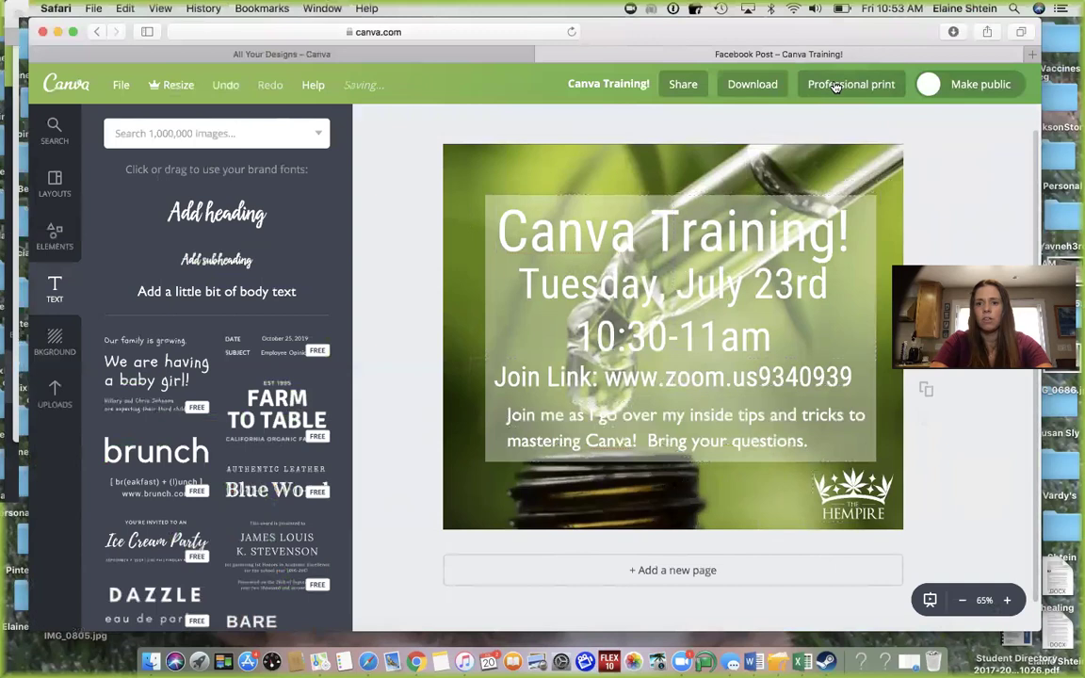
pyautogui.click(770, 84)
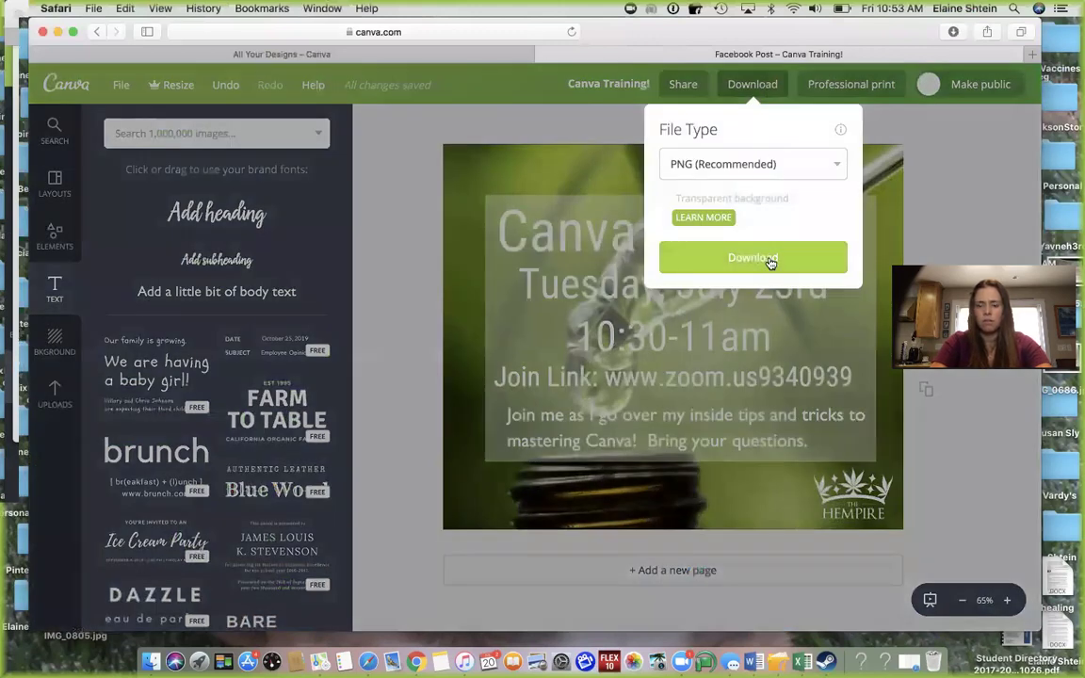
# Download the design as a PNG (Recommended) file.
pyautogui.click(841, 167)
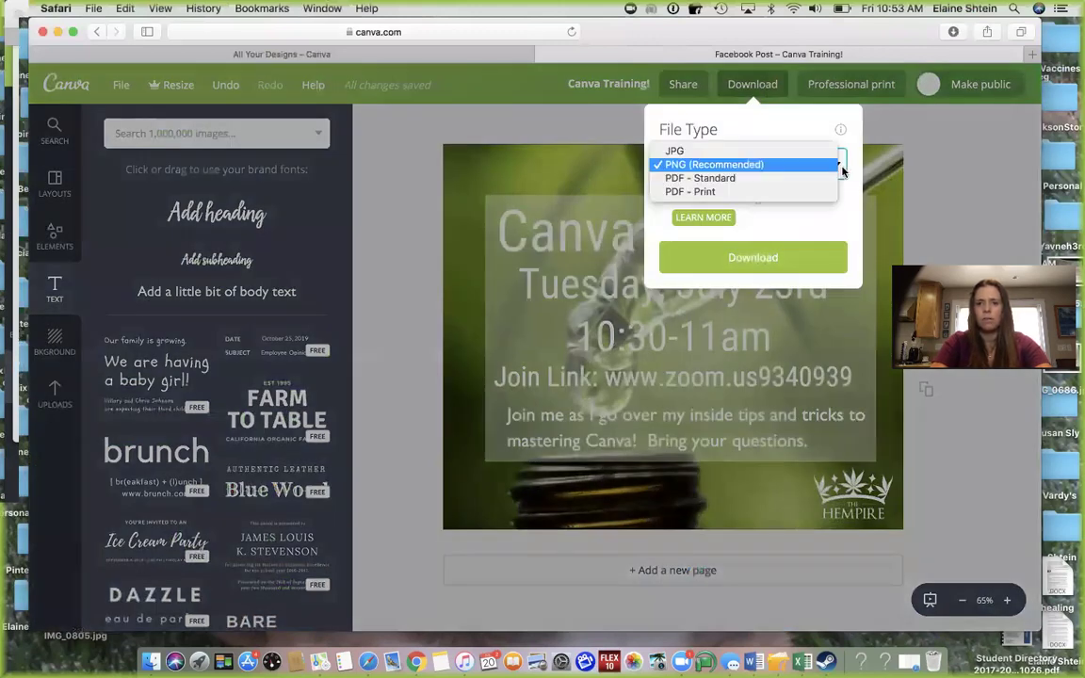
pyautogui.click(748, 166)
pyautogui.click(722, 260)
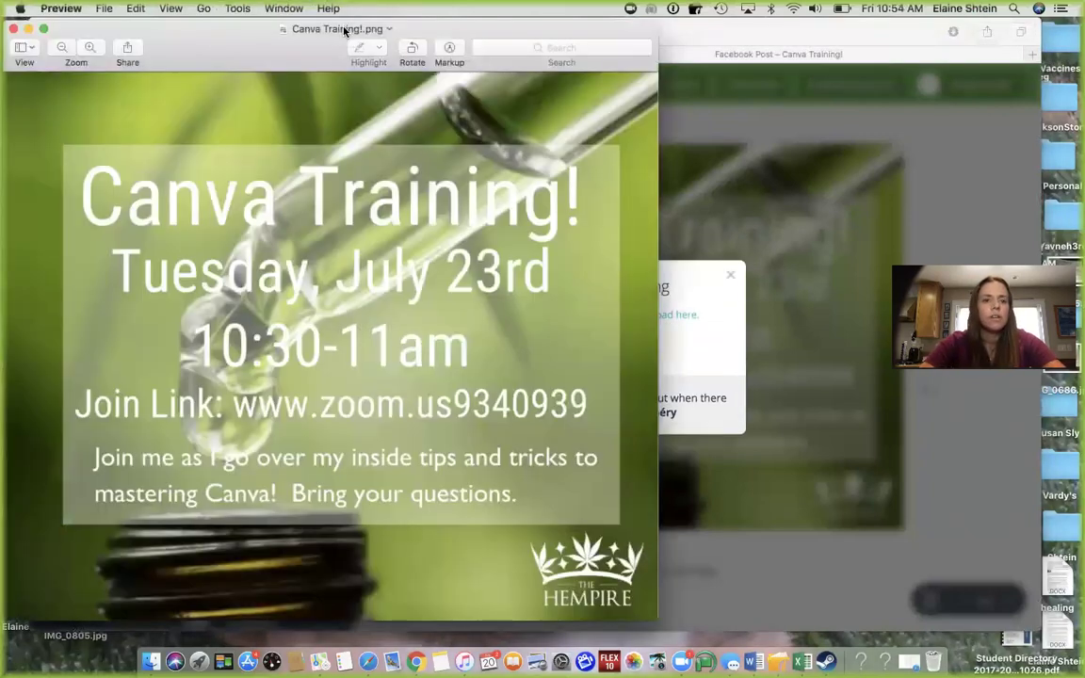
# Move the downloaded Canva Training!.png to Desktop — iCloud.
pyautogui.click(345, 29)
pyautogui.click(471, 99)
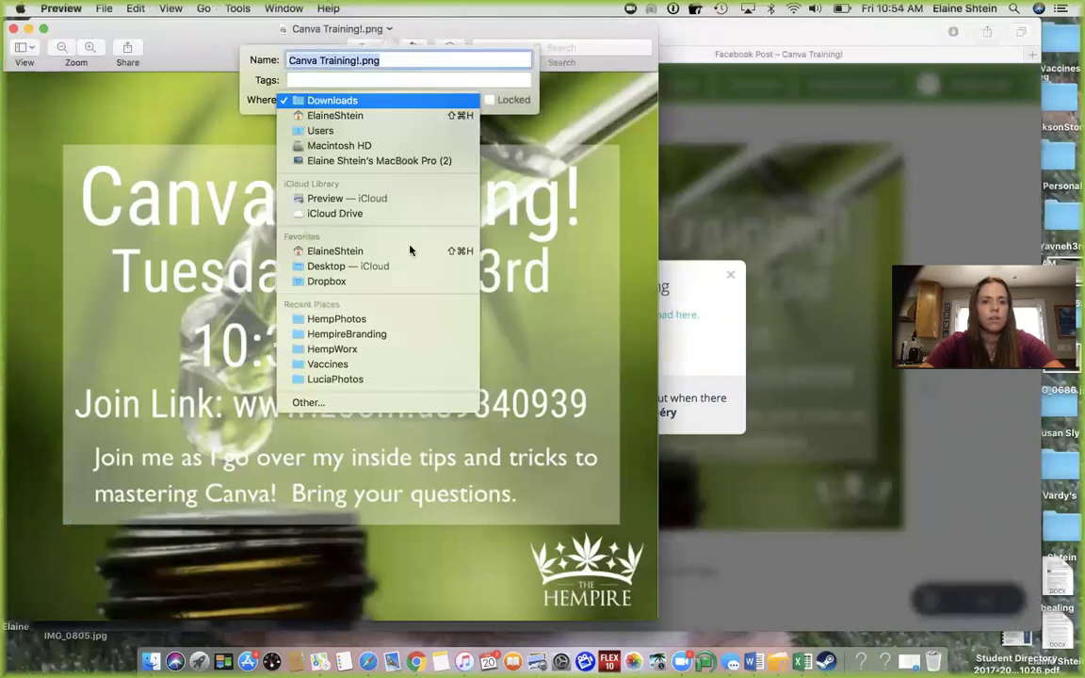
pyautogui.click(404, 273)
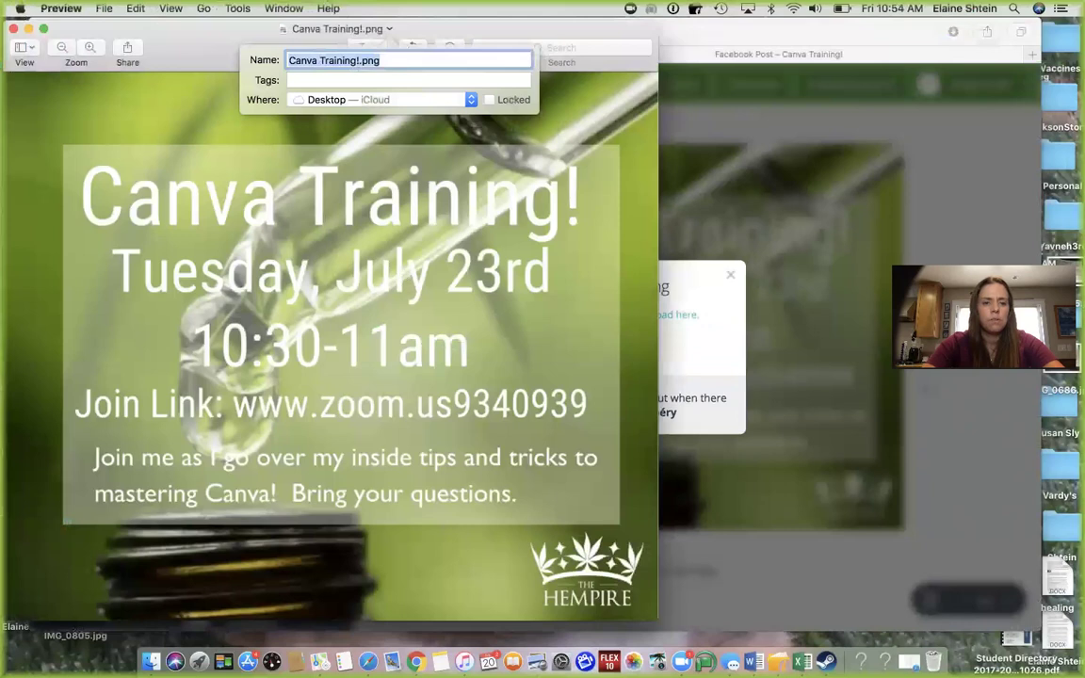
pyautogui.press('Return')
# Close Preview and reopen Canva Training!.png from its desktop icon.
pyautogui.click(13, 30)
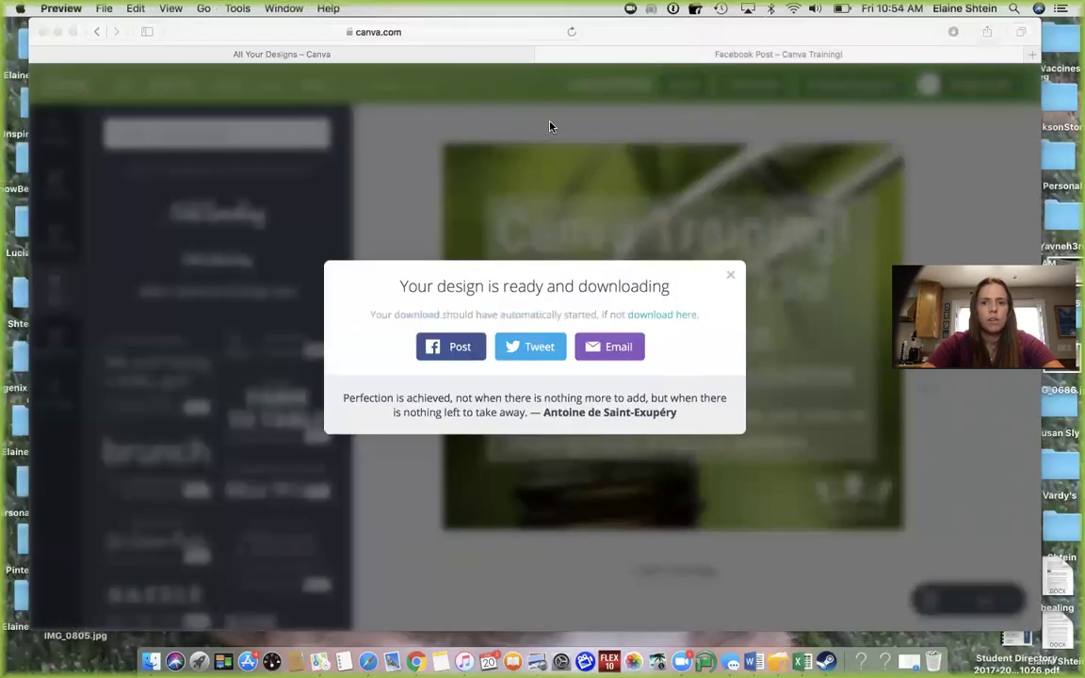
pyautogui.moveTo(754, 37); pyautogui.dragTo(511, 528)
pyautogui.moveTo(851, 280); pyautogui.dragTo(599, 288)
pyautogui.doubleClick(598, 283)
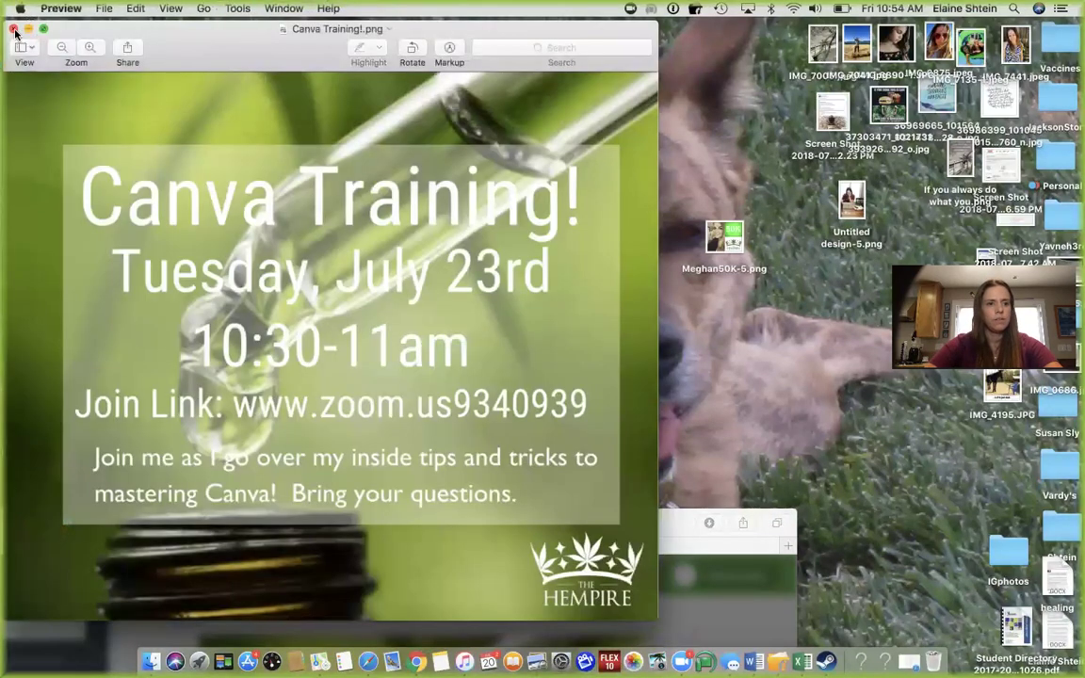
# Close the finished design and start a new blank Facebook Post with image search open.
pyautogui.click(13, 28)
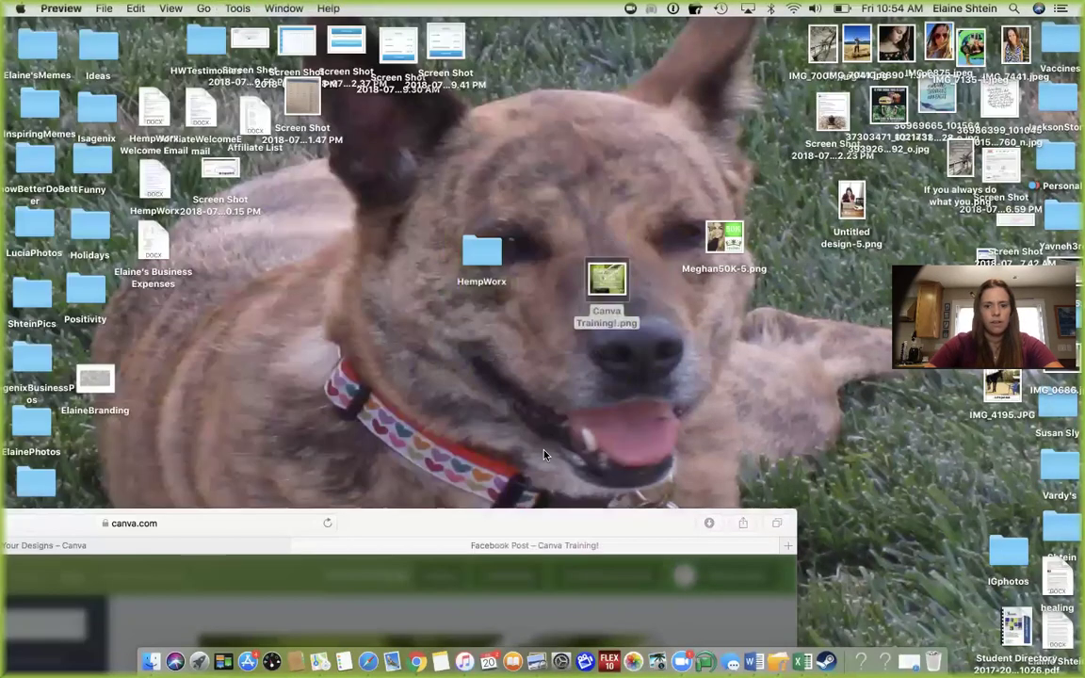
pyautogui.doubleClick(521, 521)
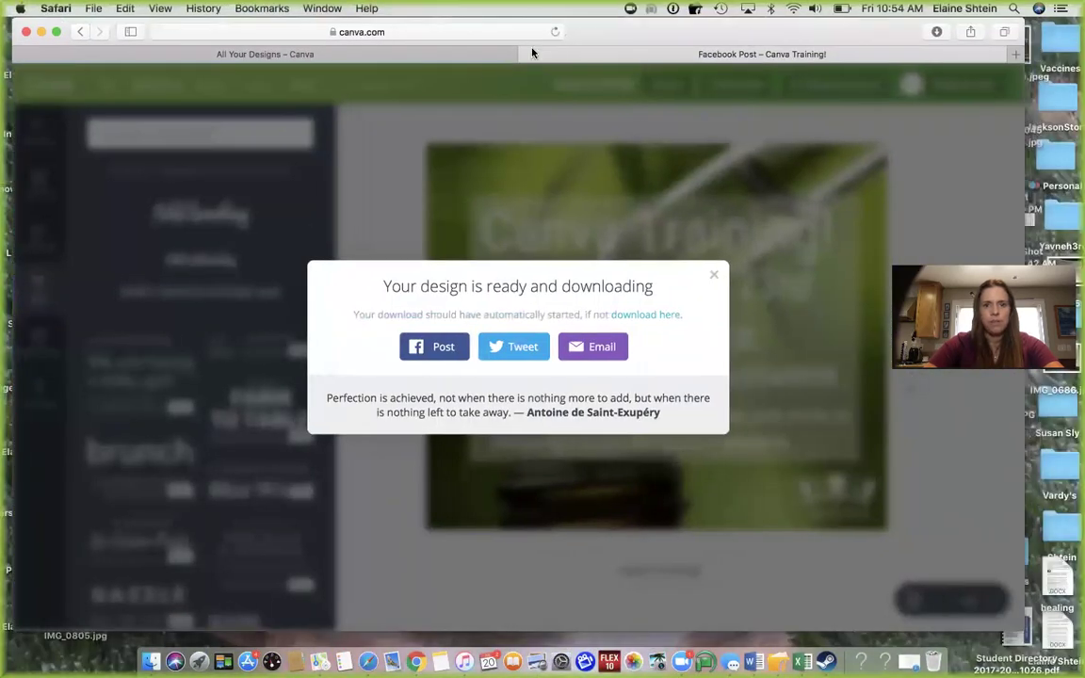
pyautogui.click(529, 55)
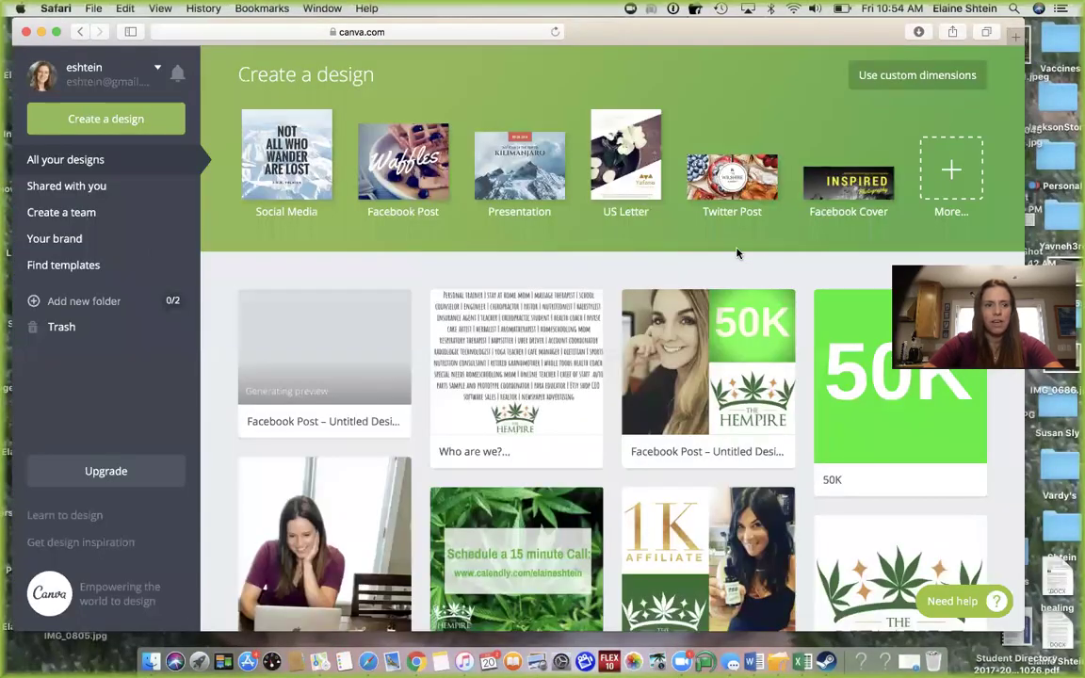
pyautogui.click(395, 174)
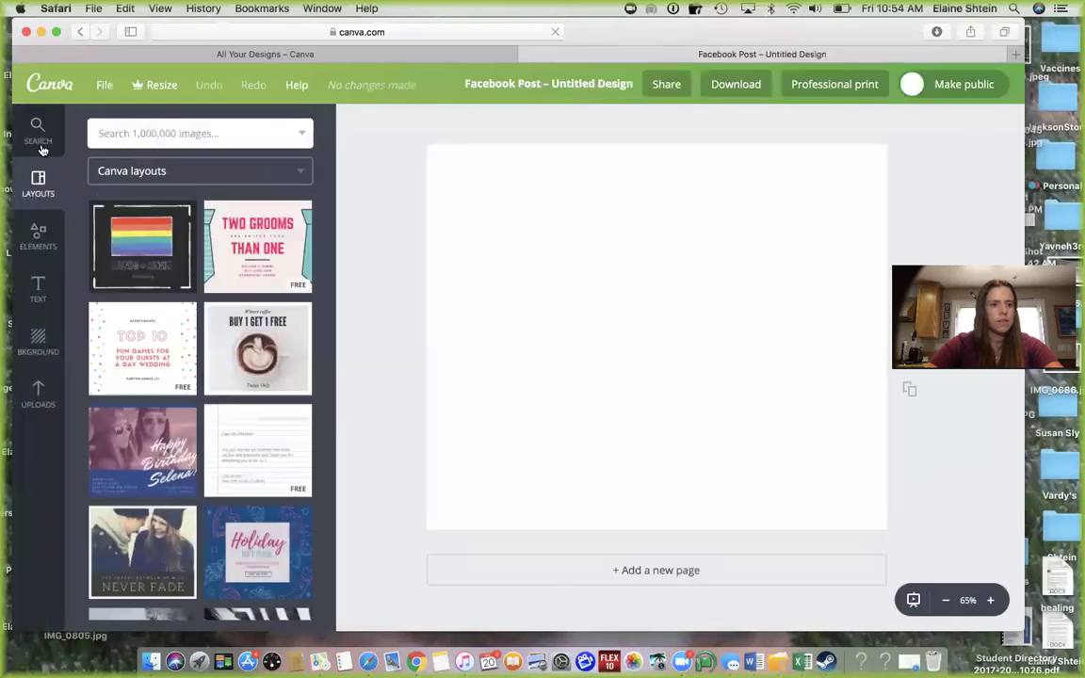
pyautogui.click(40, 139)
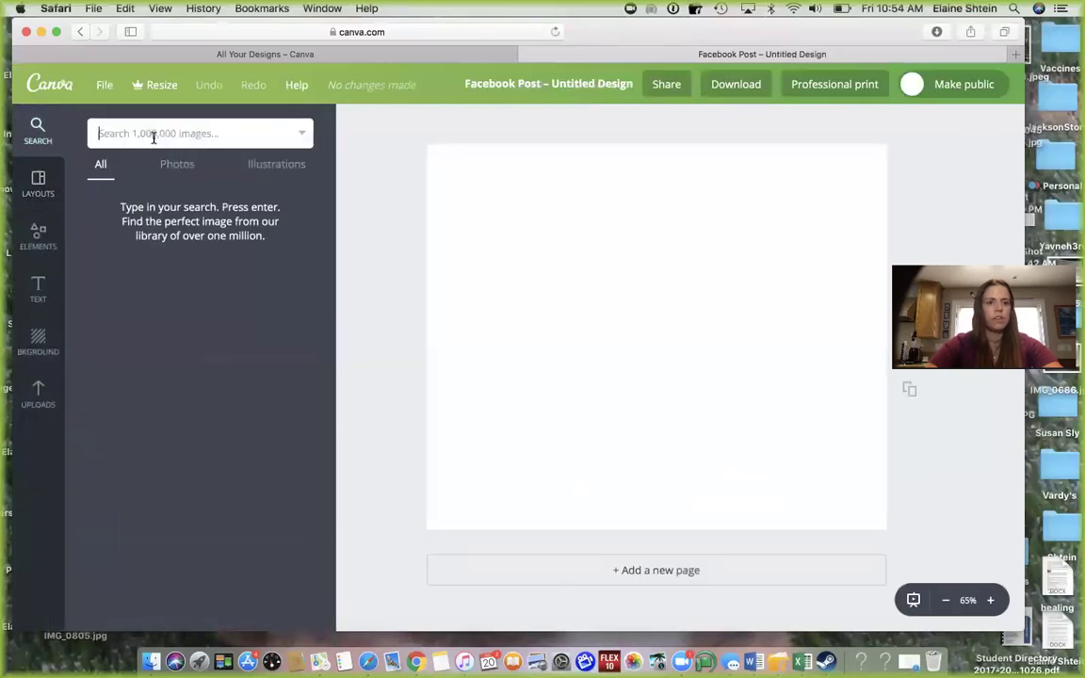
# Search the image library for 'arrows' and place the yellow chevron on the page.
pyautogui.write('arrow')
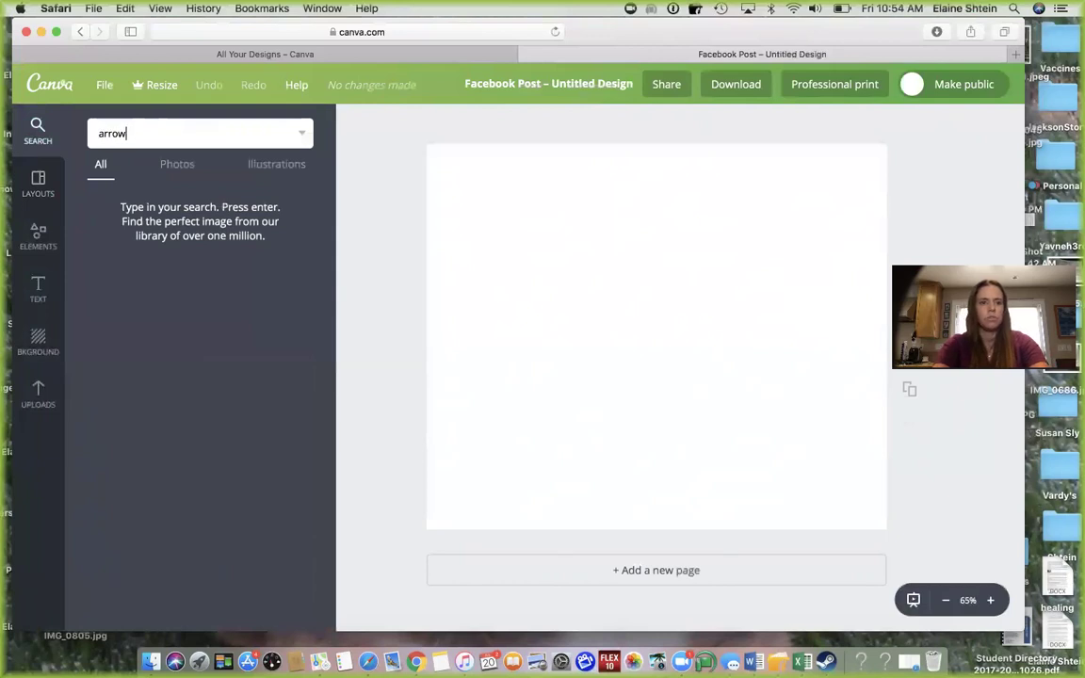
pyautogui.write('s')
pyautogui.press('Return')
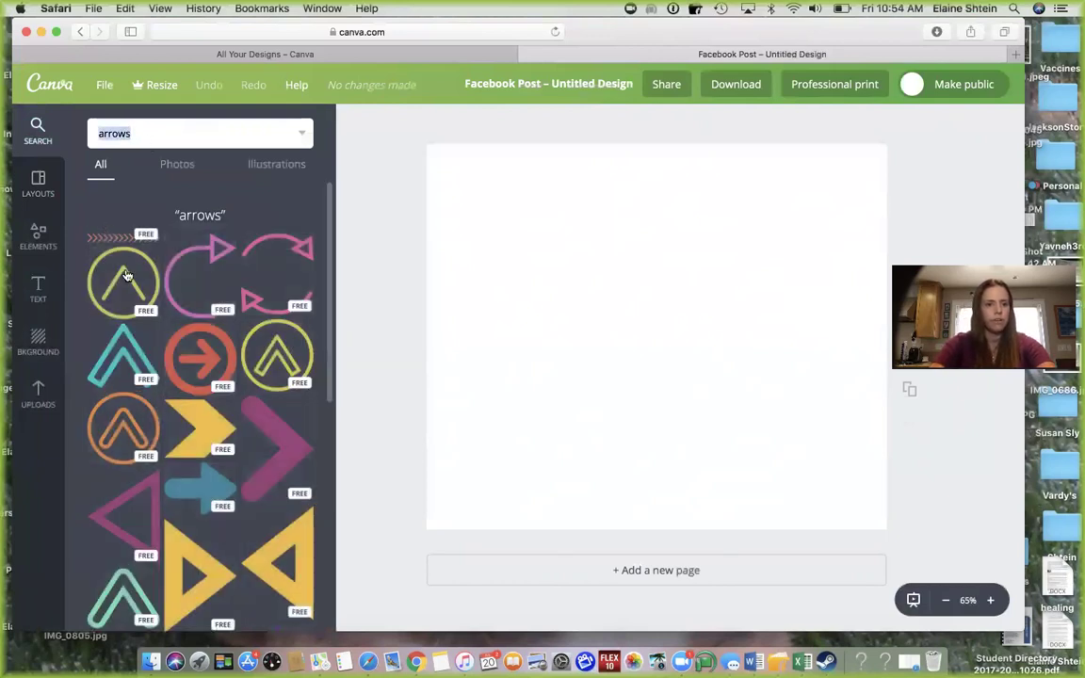
pyautogui.moveTo(189, 388); pyautogui.dragTo(555, 274)
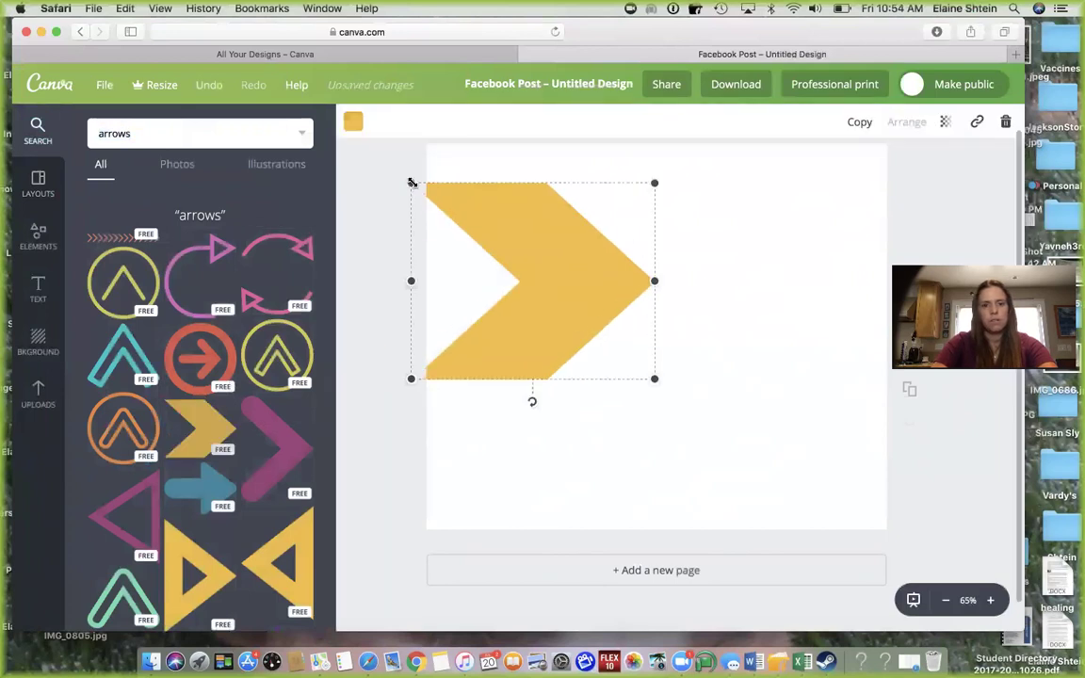
# Rotate the chevron about 20° counter-clockwise, turn it grey, then delete it.
pyautogui.moveTo(583, 404); pyautogui.dragTo(432, 266)
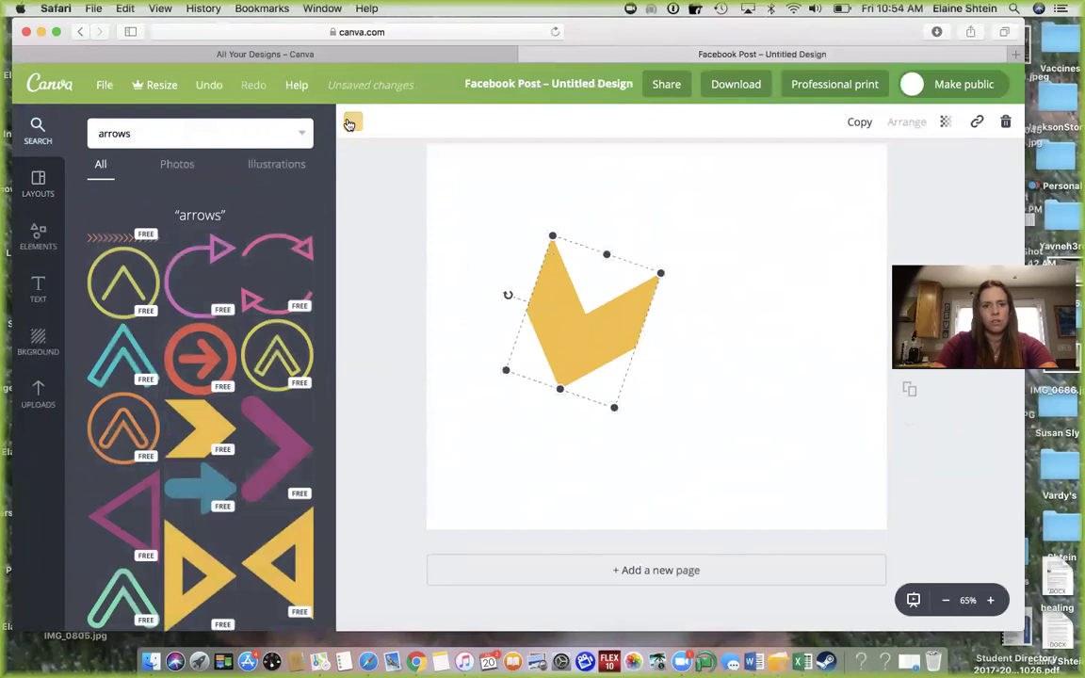
pyautogui.click(351, 122)
pyautogui.click(423, 381)
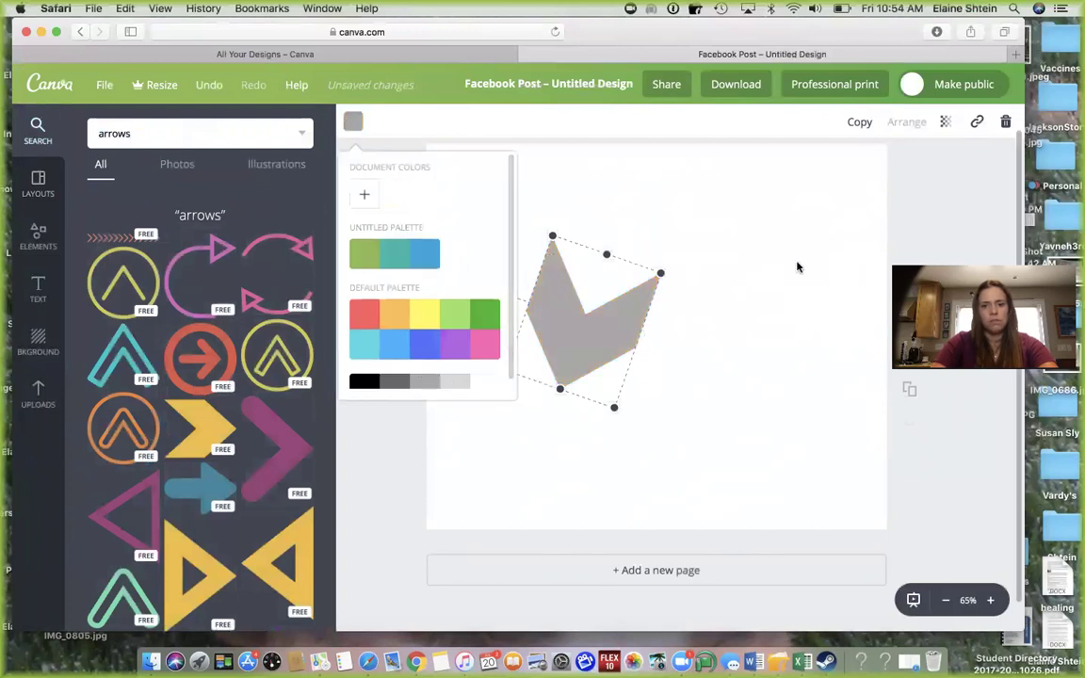
pyautogui.click(1005, 122)
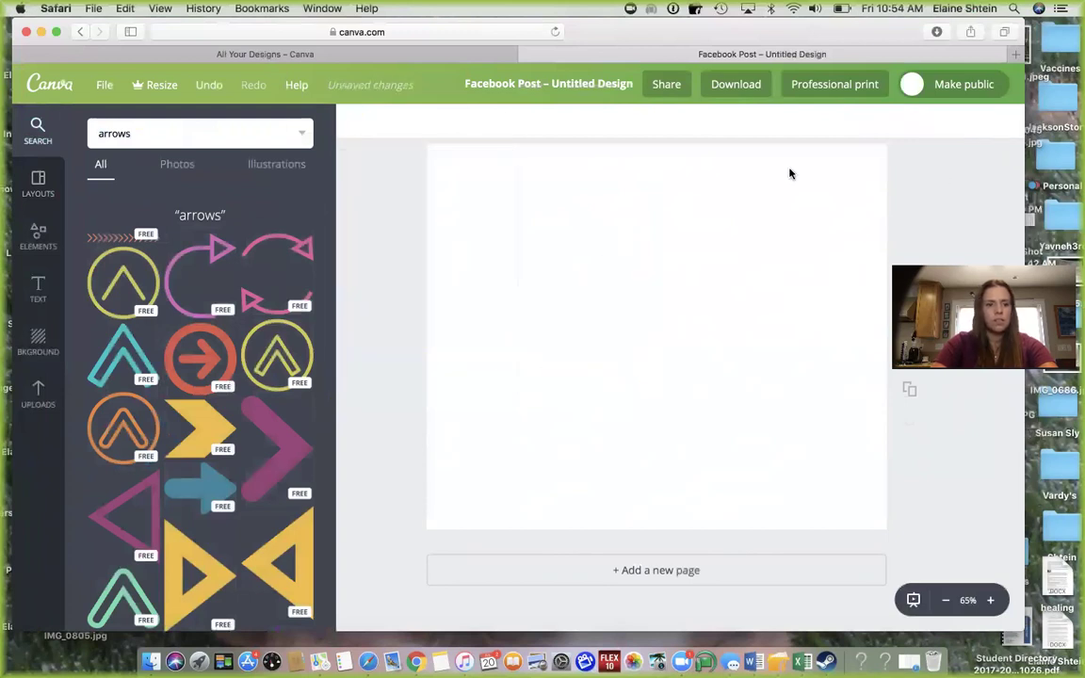
# Apply the Two Grooms layout to the blank Facebook post.
pyautogui.click(34, 181)
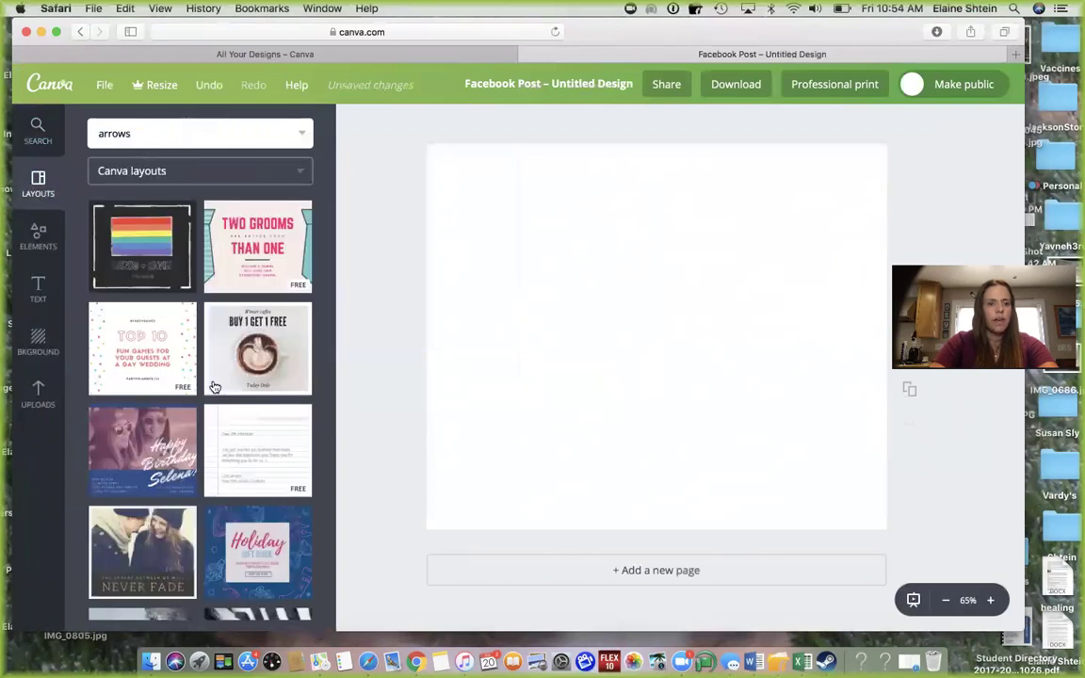
pyautogui.scroll(-2, 226, 348)
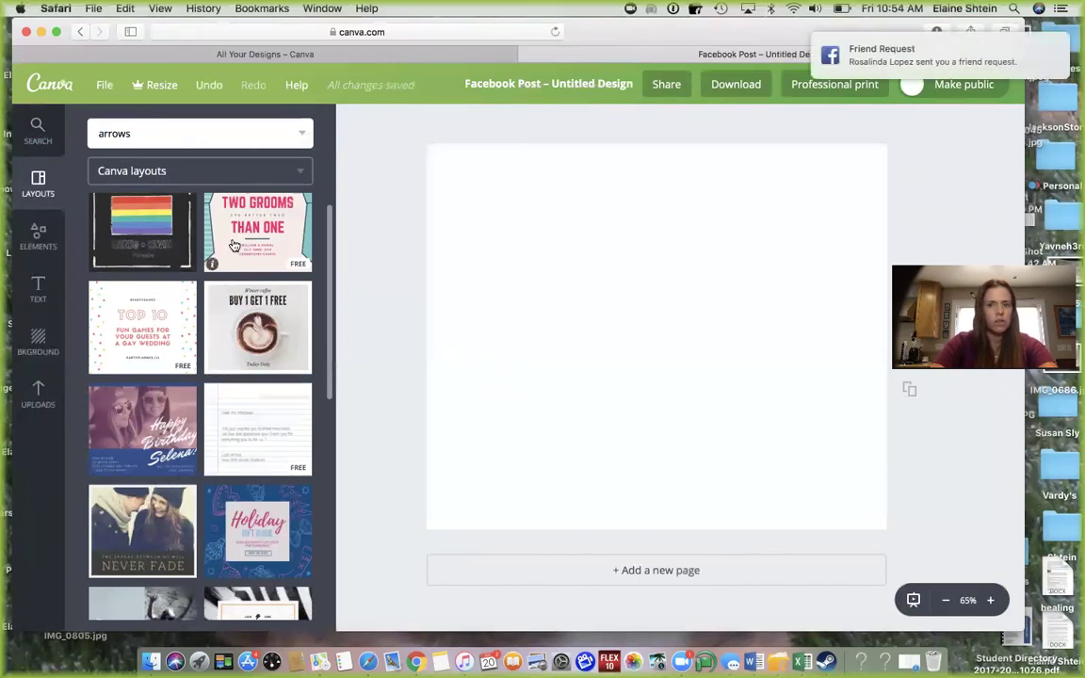
pyautogui.moveTo(257, 230); pyautogui.dragTo(649, 250)
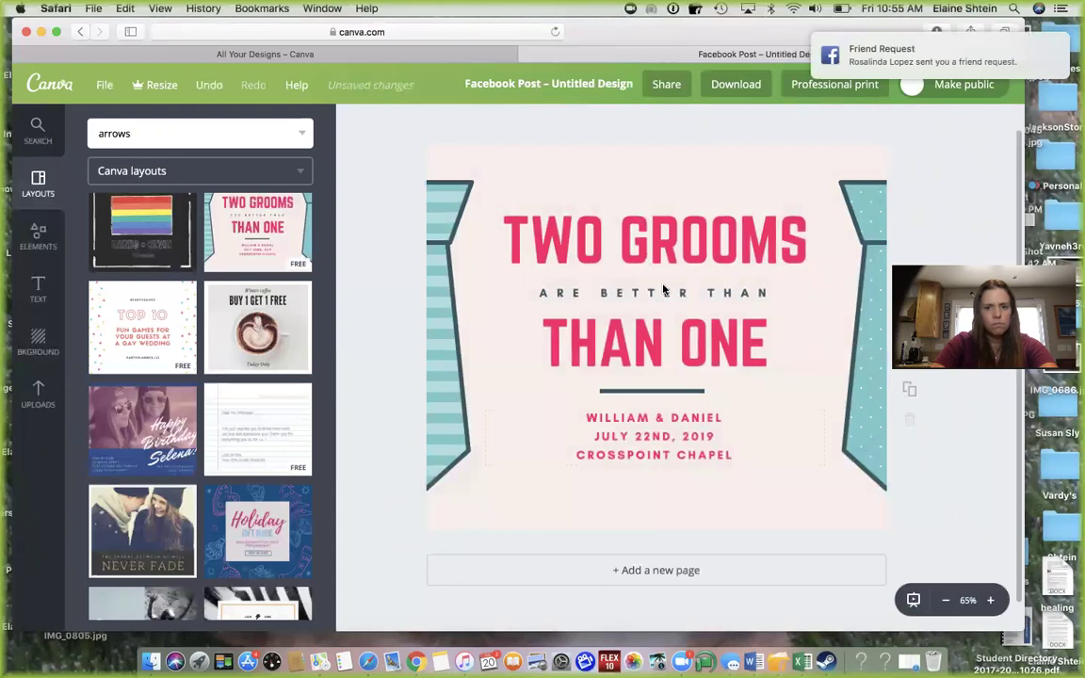
# Replace the TWO GROOMS title text with 'CBD INFO NIGHT'.
pyautogui.click(666, 249)
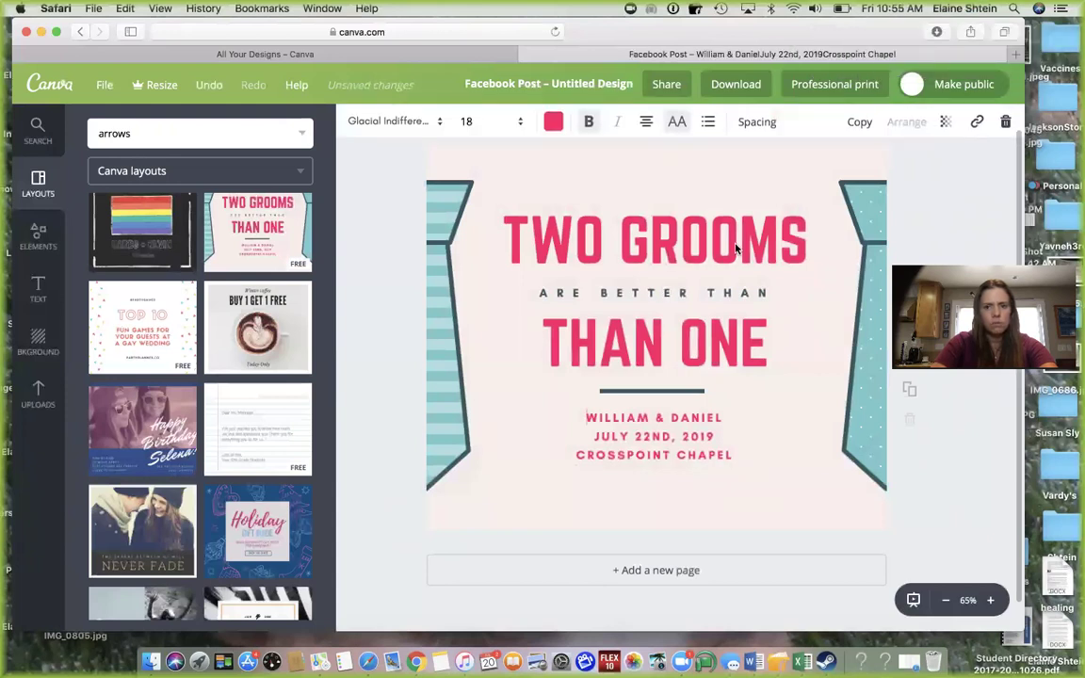
pyautogui.click(690, 251)
pyautogui.click(651, 268)
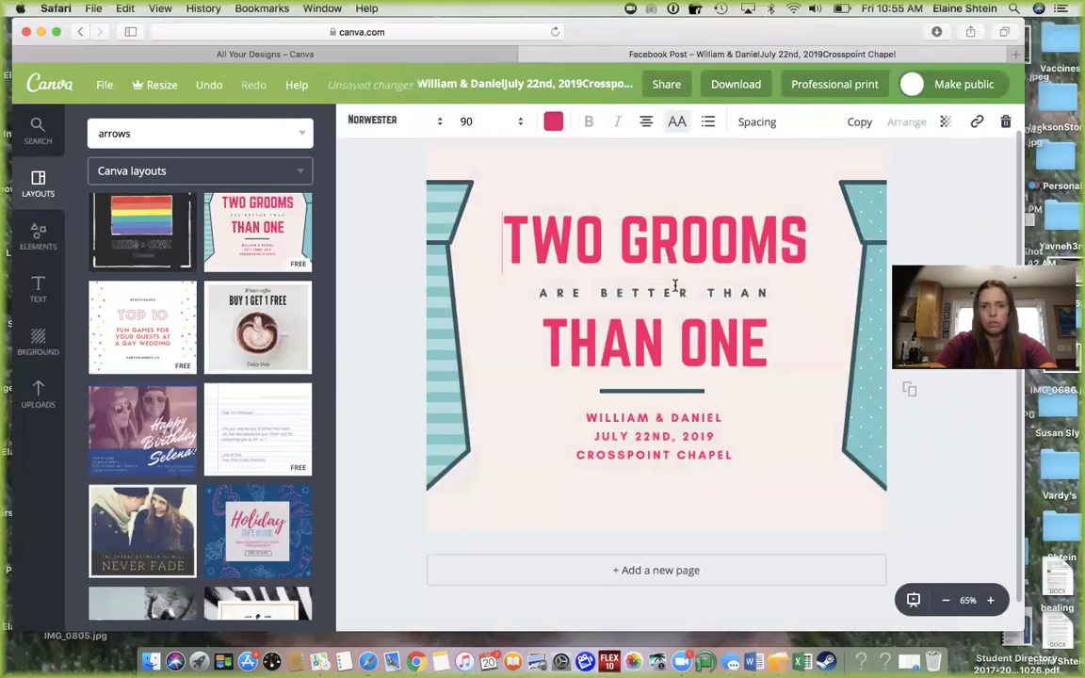
pyautogui.moveTo(651, 268); pyautogui.dragTo(612, 267)
pyautogui.click(686, 253)
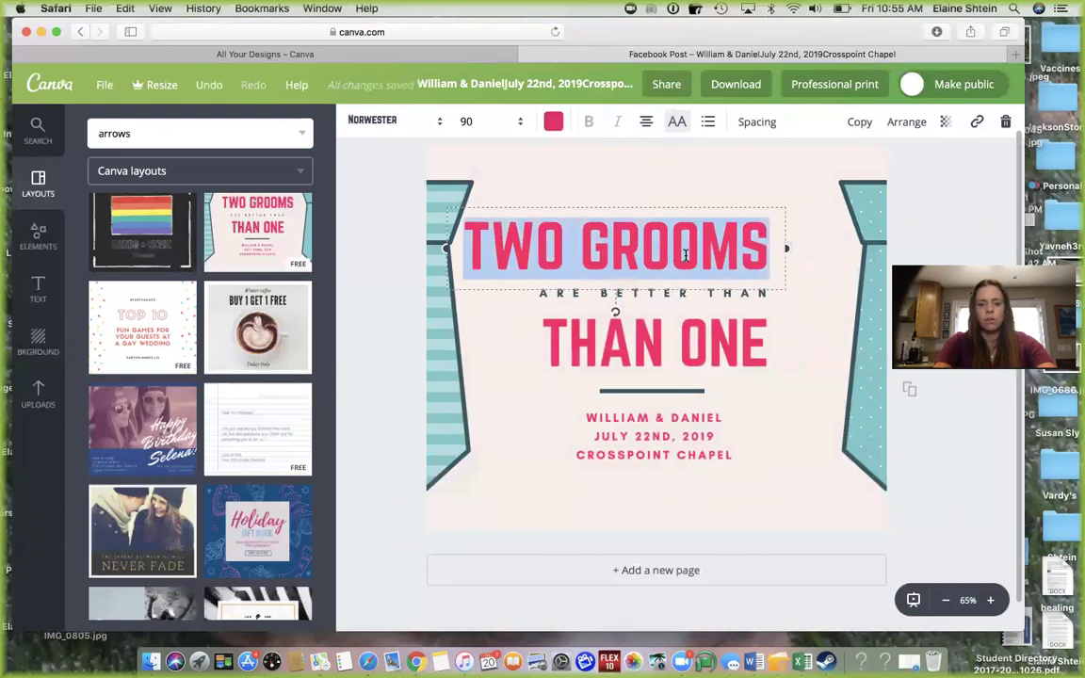
pyautogui.write('CBD IN')
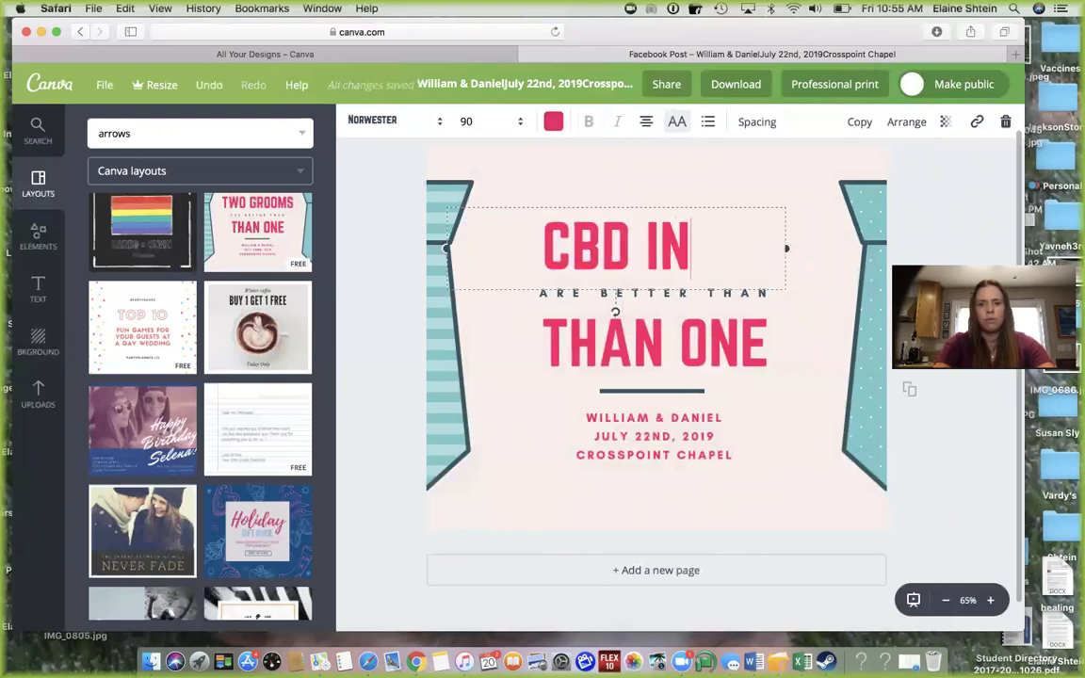
pyautogui.write('FO NIGHT')
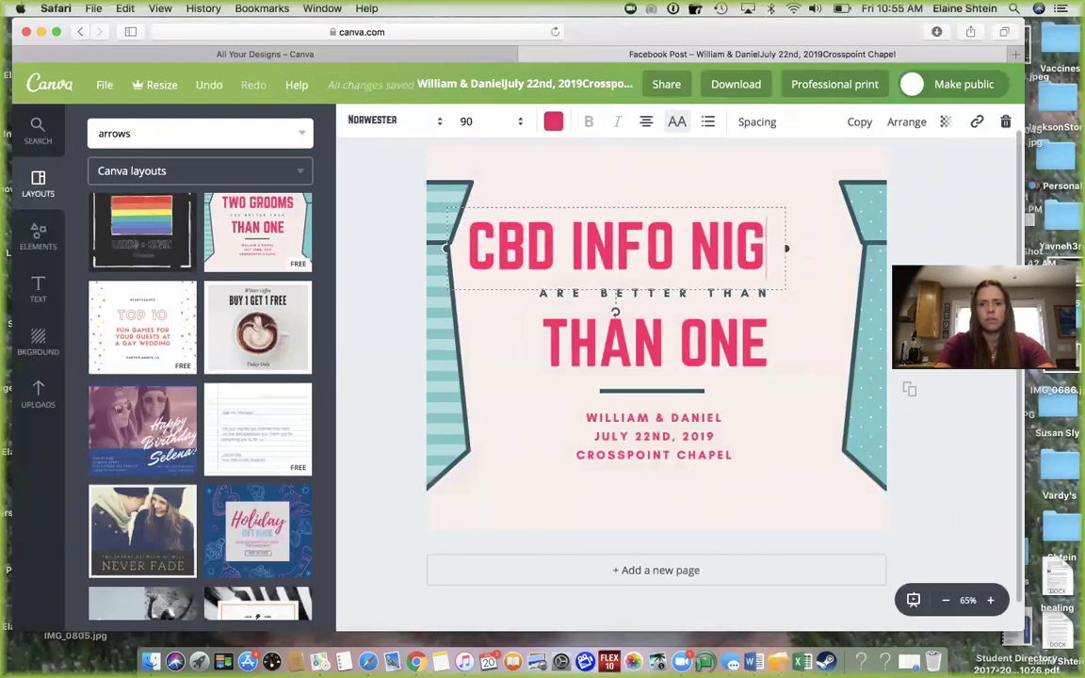
# Set the title to size 80 and widen its box so it fits on one line.
pyautogui.click(466, 123)
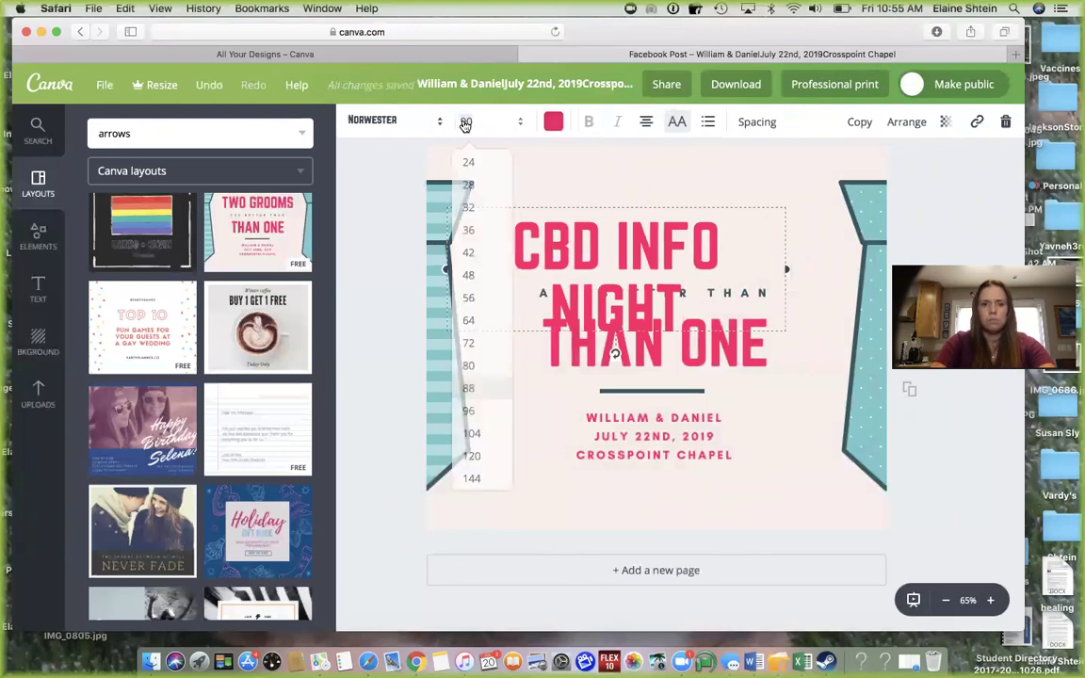
pyautogui.click(469, 366)
pyautogui.moveTo(787, 245); pyautogui.dragTo(841, 241)
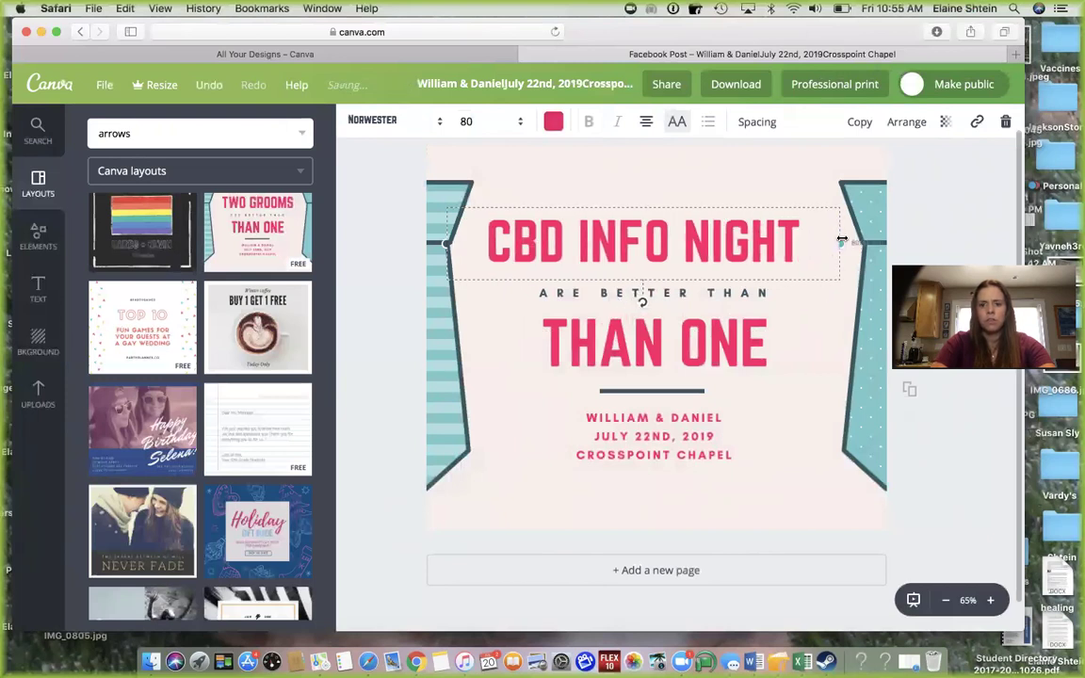
pyautogui.click(690, 355)
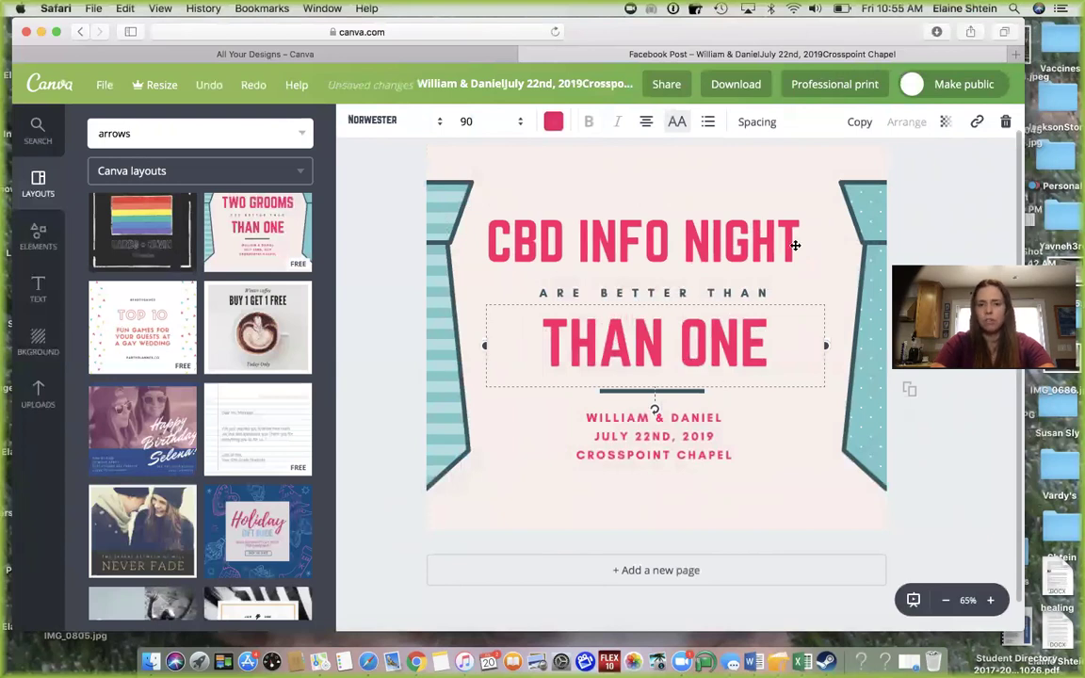
pyautogui.scroll(-15, 198, 426)
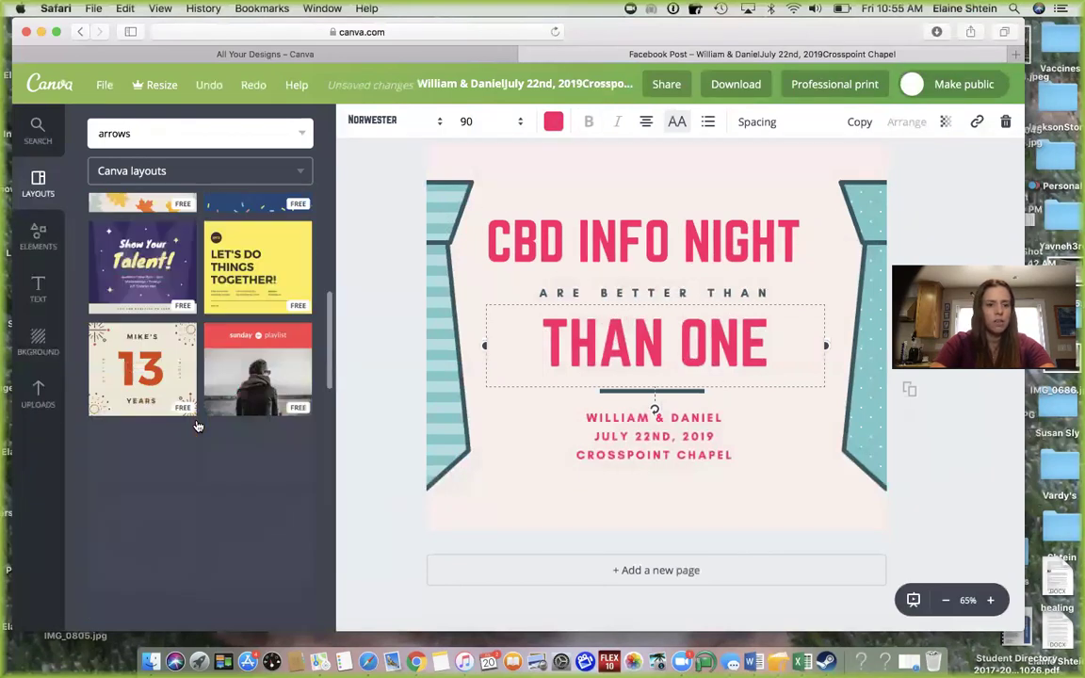
pyautogui.scroll(-5, 198, 427)
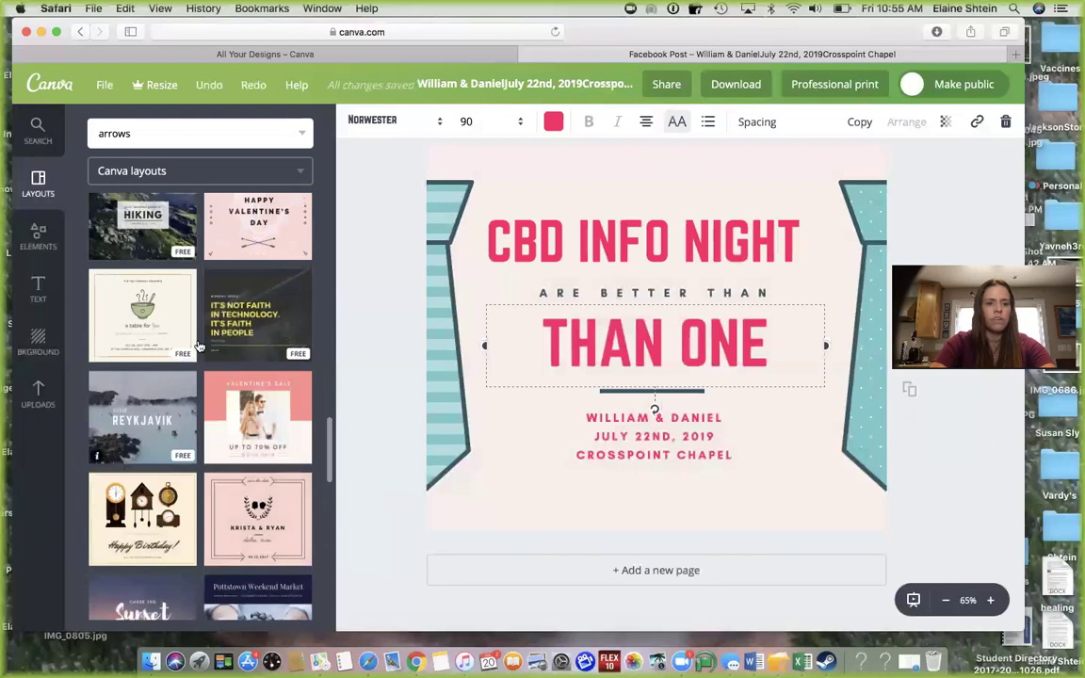
pyautogui.scroll(-15, 187, 362)
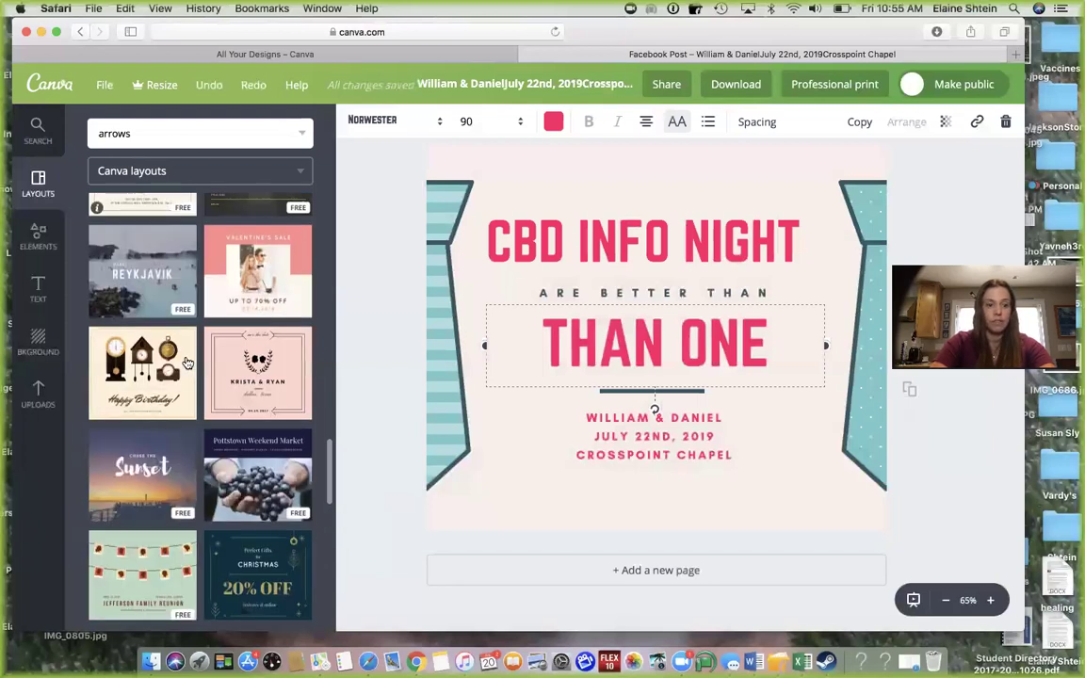
pyautogui.scroll(-5, 186, 362)
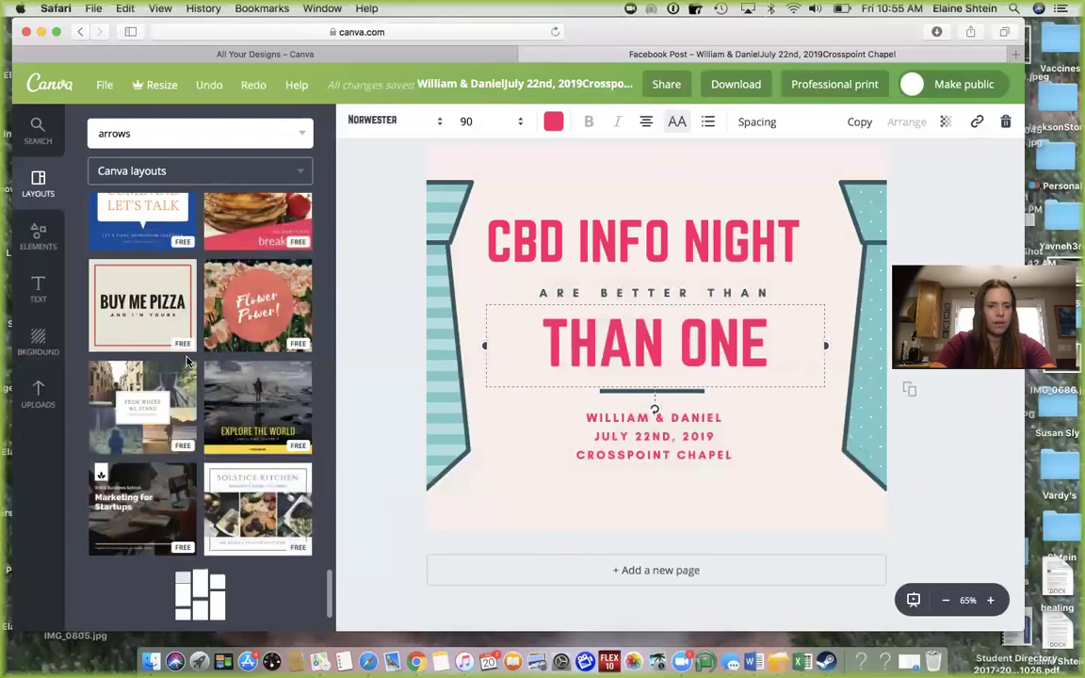
pyautogui.scroll(-5, 187, 362)
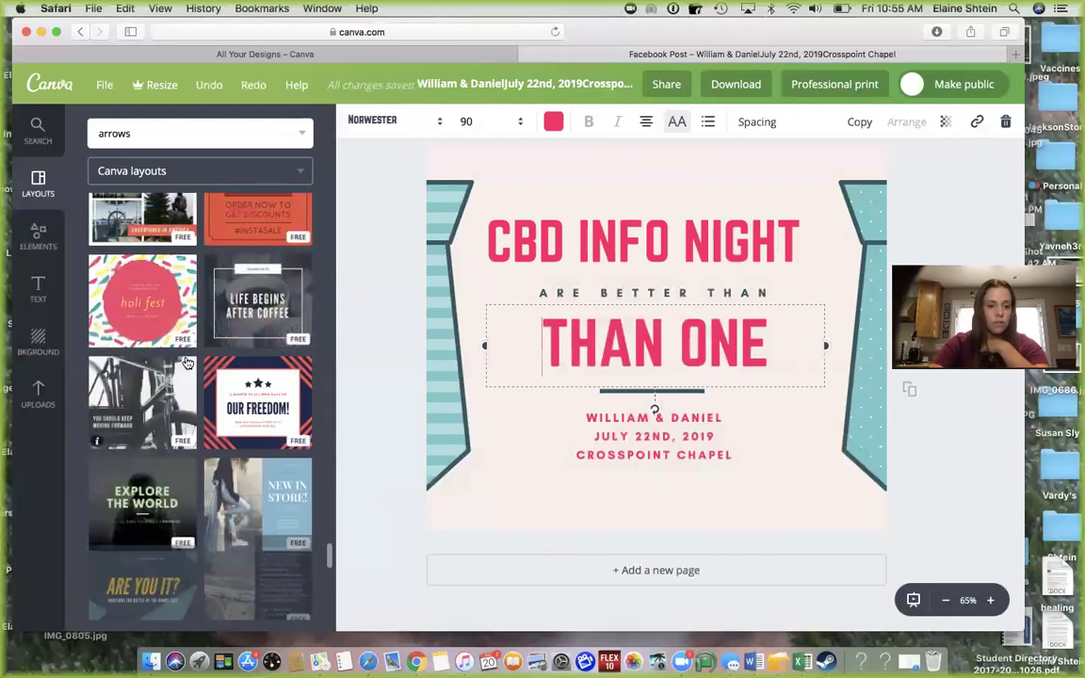
pyautogui.scroll(-3, 187, 363)
pyautogui.scroll(10, 186, 363)
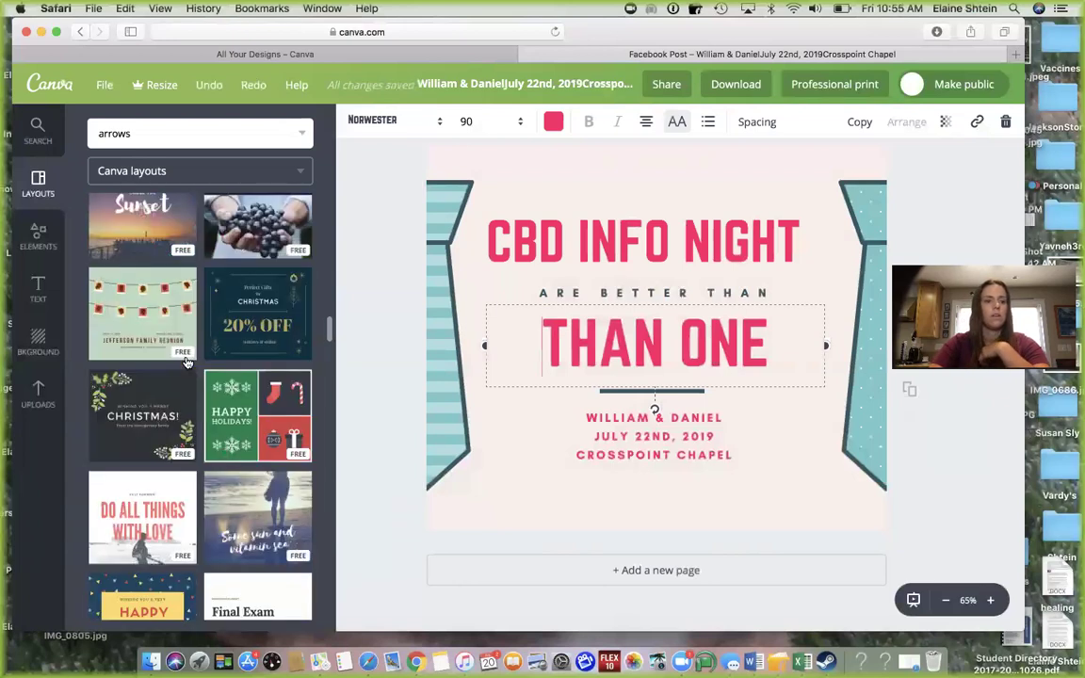
pyautogui.scroll(5, 187, 362)
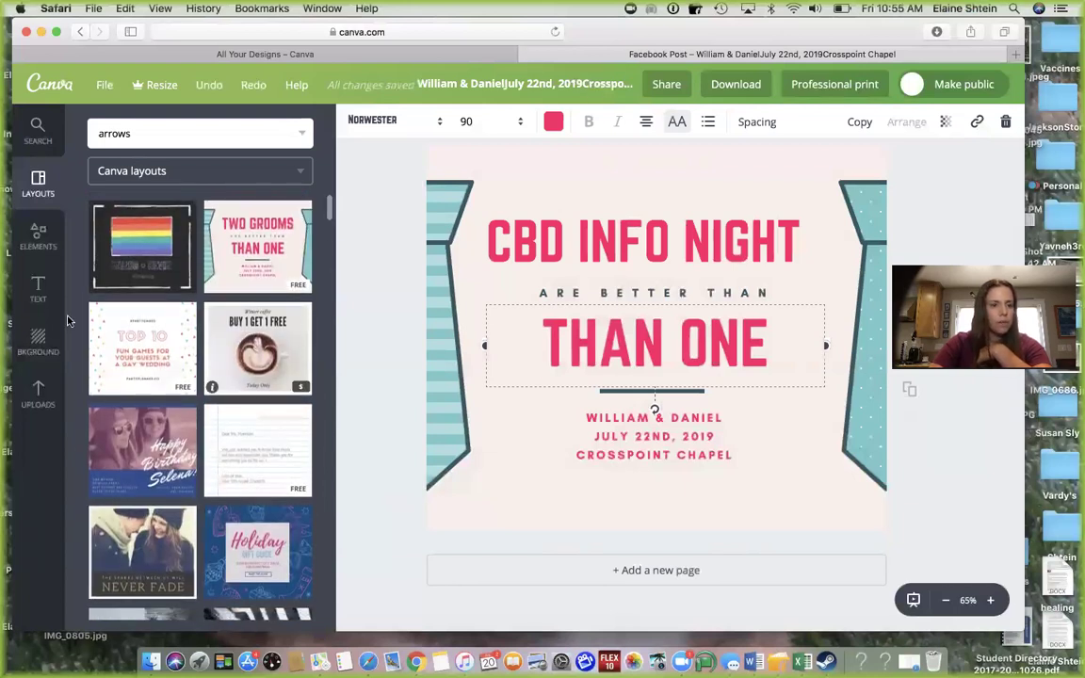
pyautogui.click(727, 212)
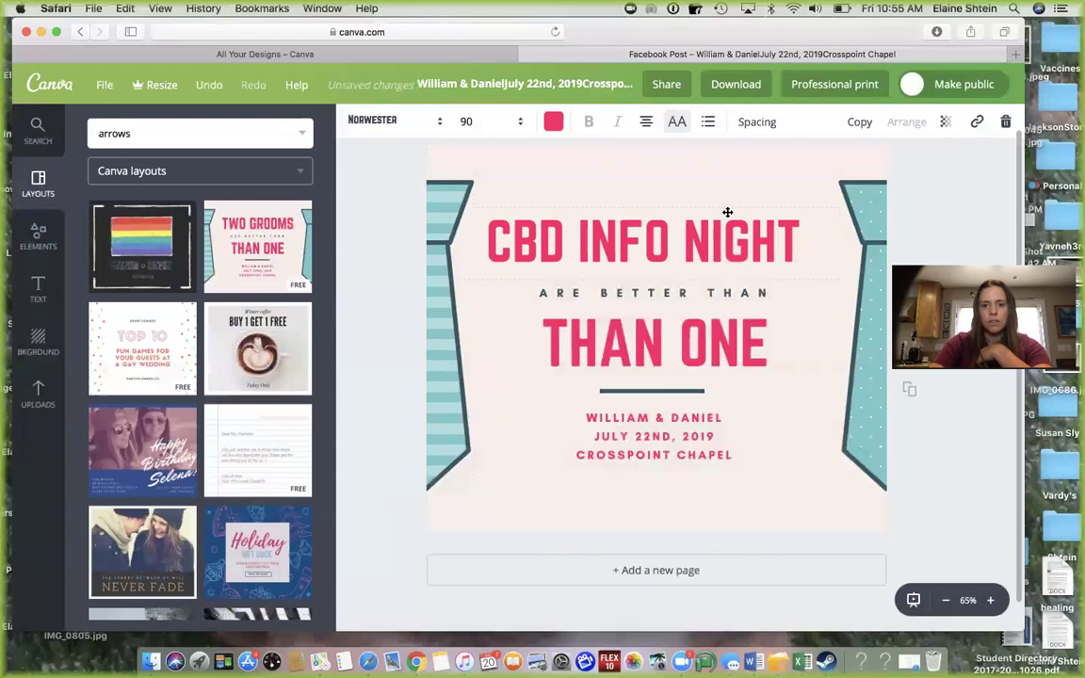
# Delete the pink background image, the CBD INFO NIGHT title and the THAN ONE text.
pyautogui.click(1006, 122)
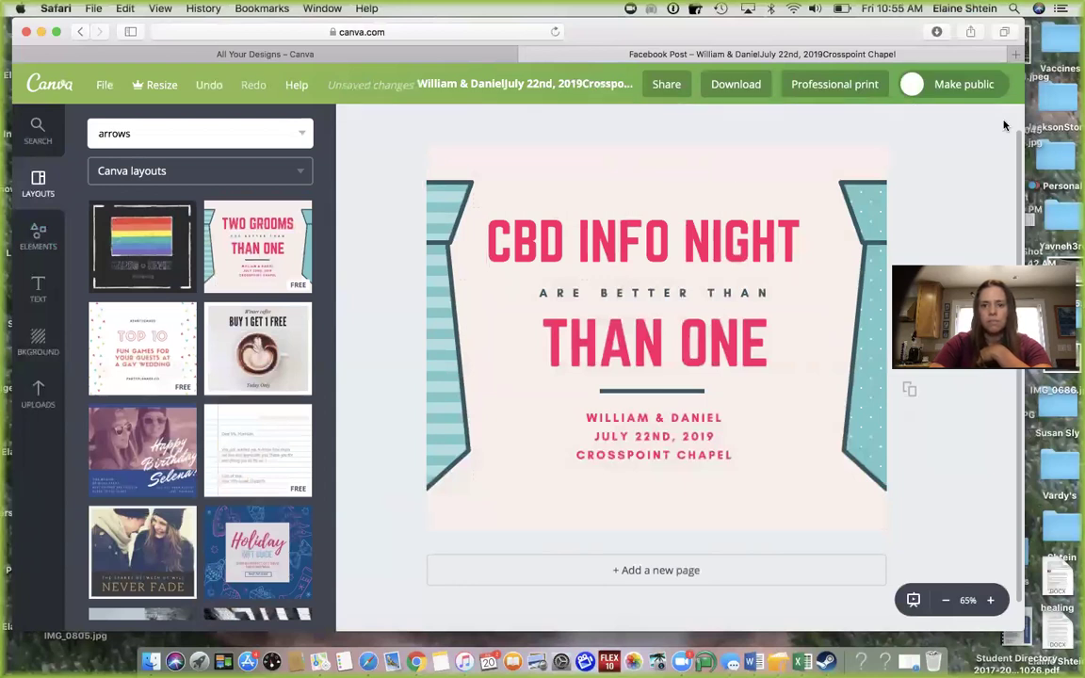
pyautogui.click(827, 162)
pyautogui.click(1005, 123)
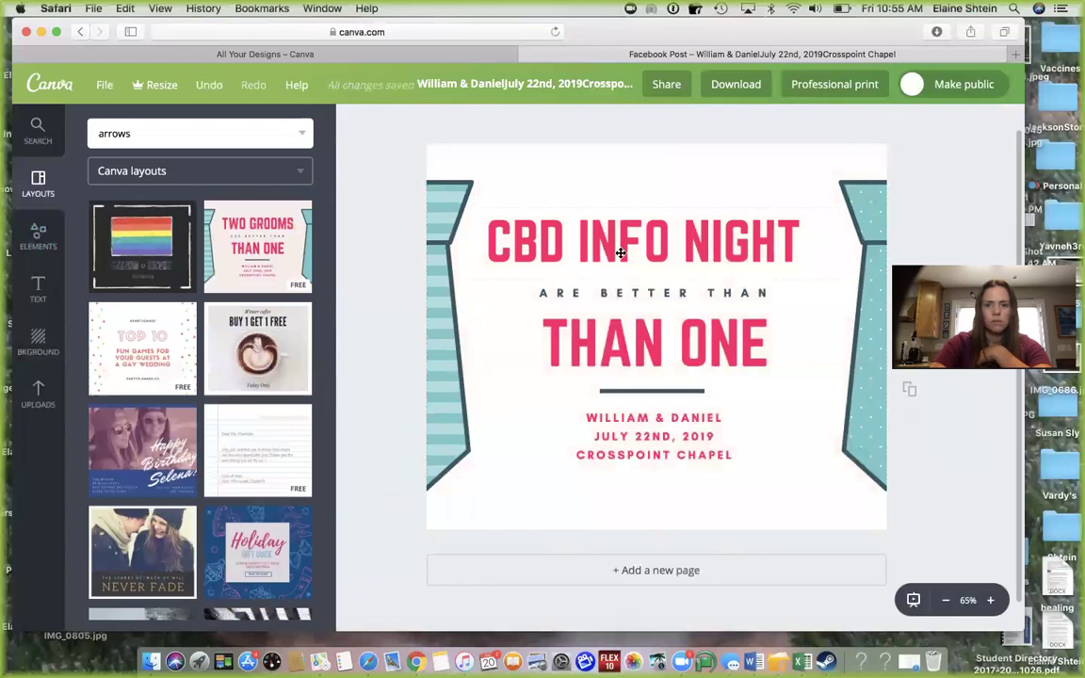
pyautogui.click(795, 243)
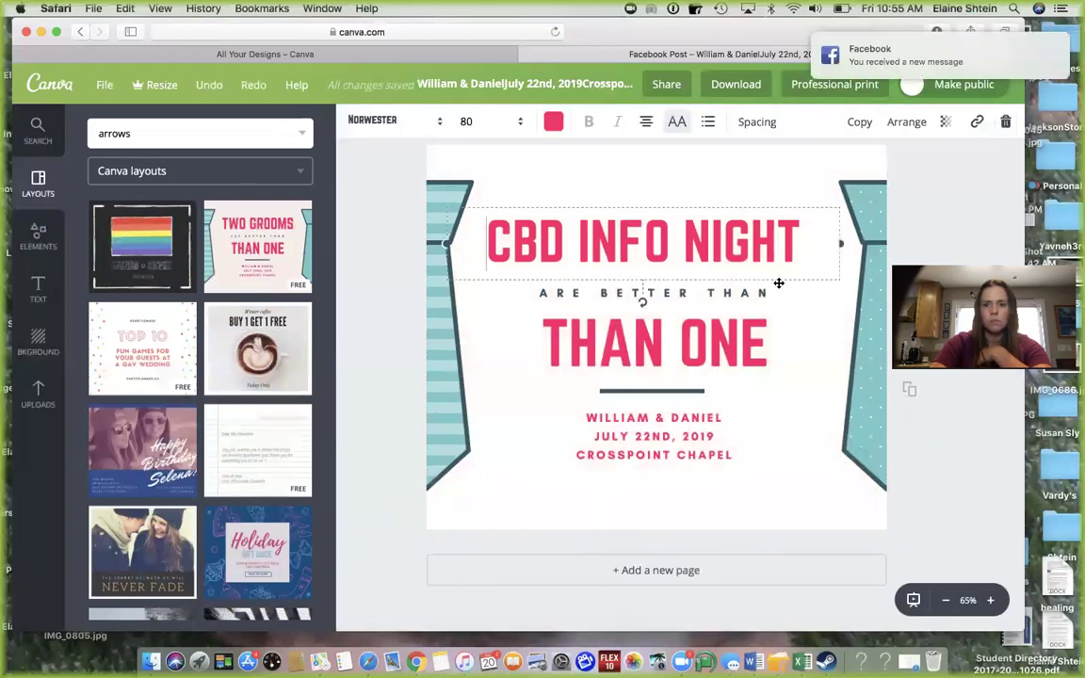
pyautogui.press('BackSpace')
pyautogui.hotkey('ctrl', 'z')
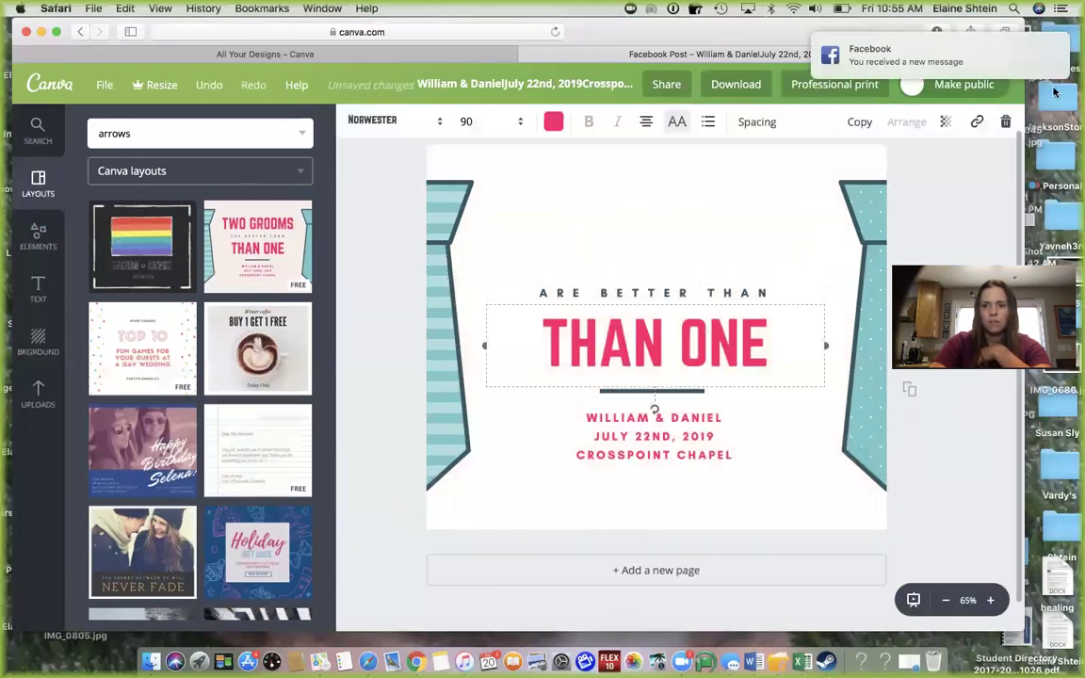
pyautogui.click(1005, 123)
# Delete the right and left tie graphics.
pyautogui.click(862, 311)
pyautogui.press('BackSpace')
pyautogui.click(450, 296)
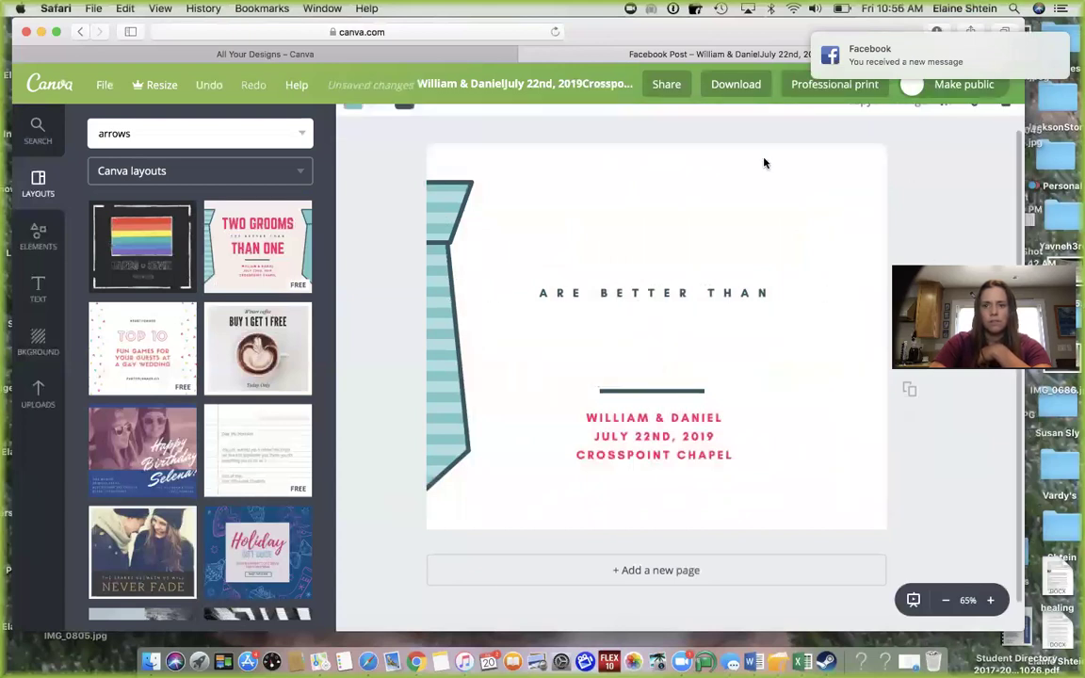
pyautogui.click(1006, 123)
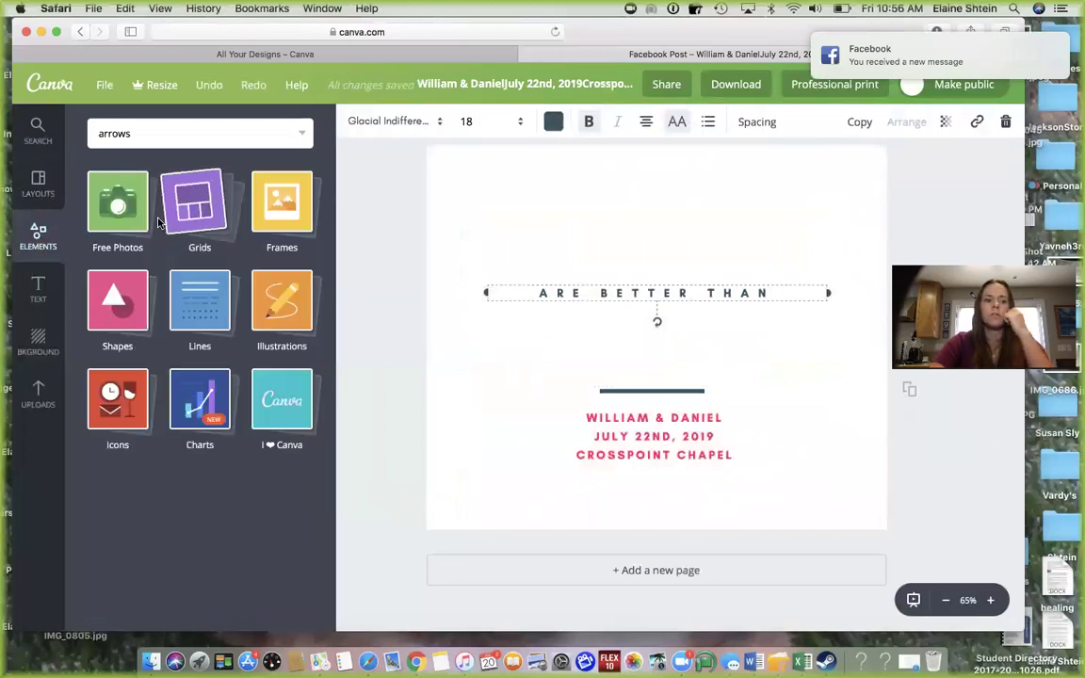
# Place the foggy beach photo, enlarge it to fill the page, and set it as background.
pyautogui.click(117, 217)
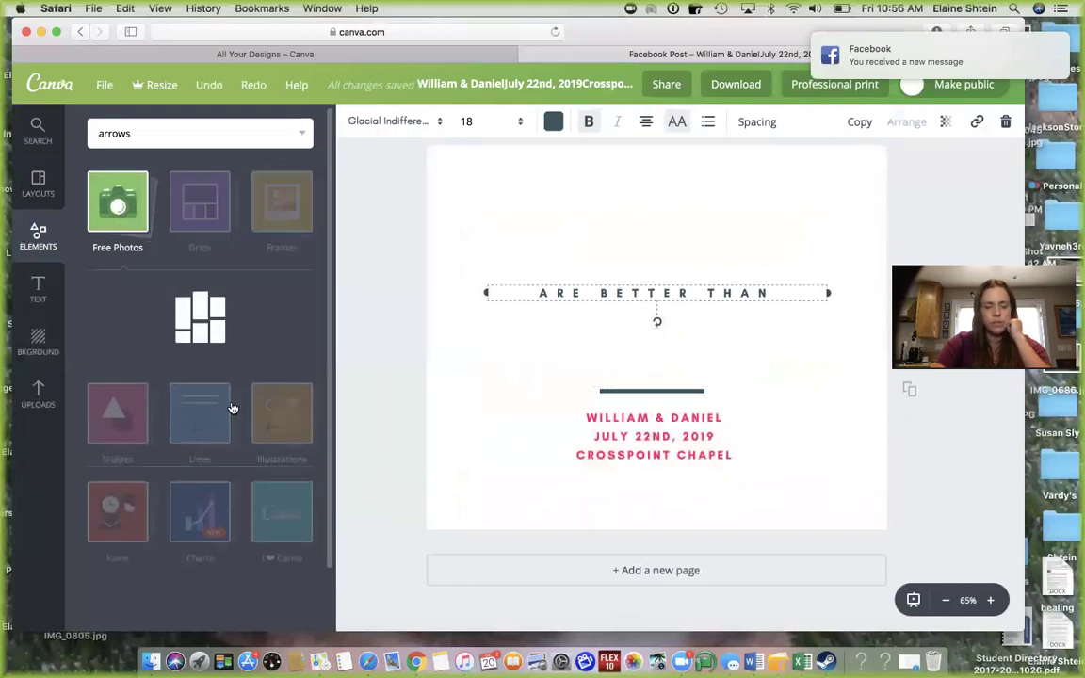
pyautogui.scroll(-2, 188, 395)
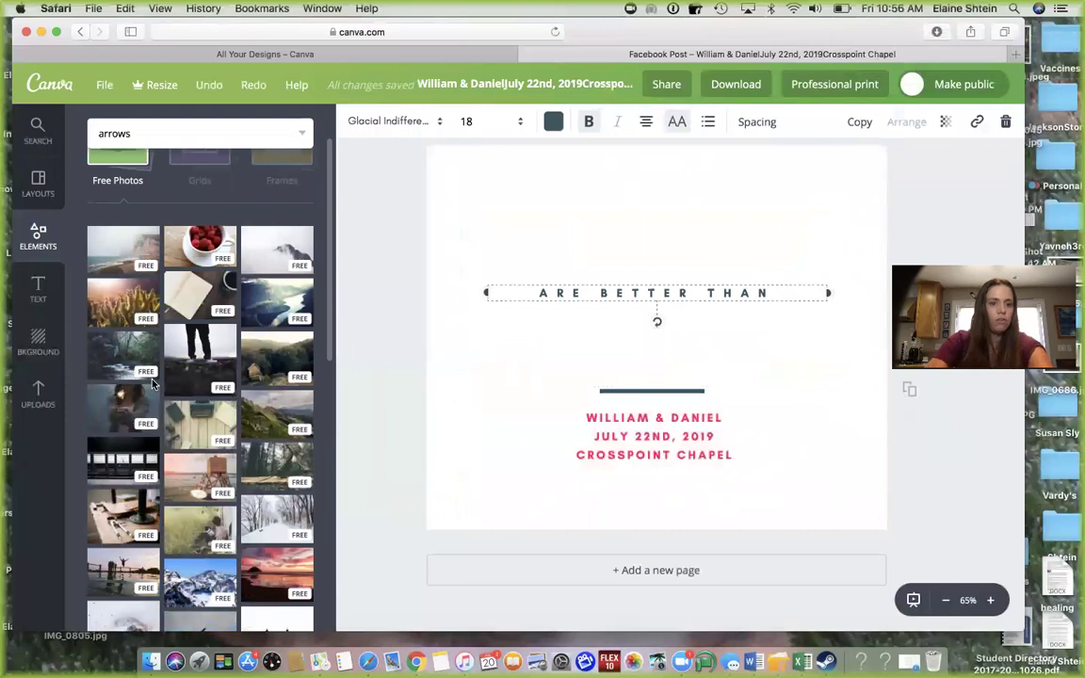
pyautogui.moveTo(122, 247); pyautogui.dragTo(601, 326)
pyautogui.click(505, 214)
pyautogui.moveTo(472, 198); pyautogui.dragTo(401, 150)
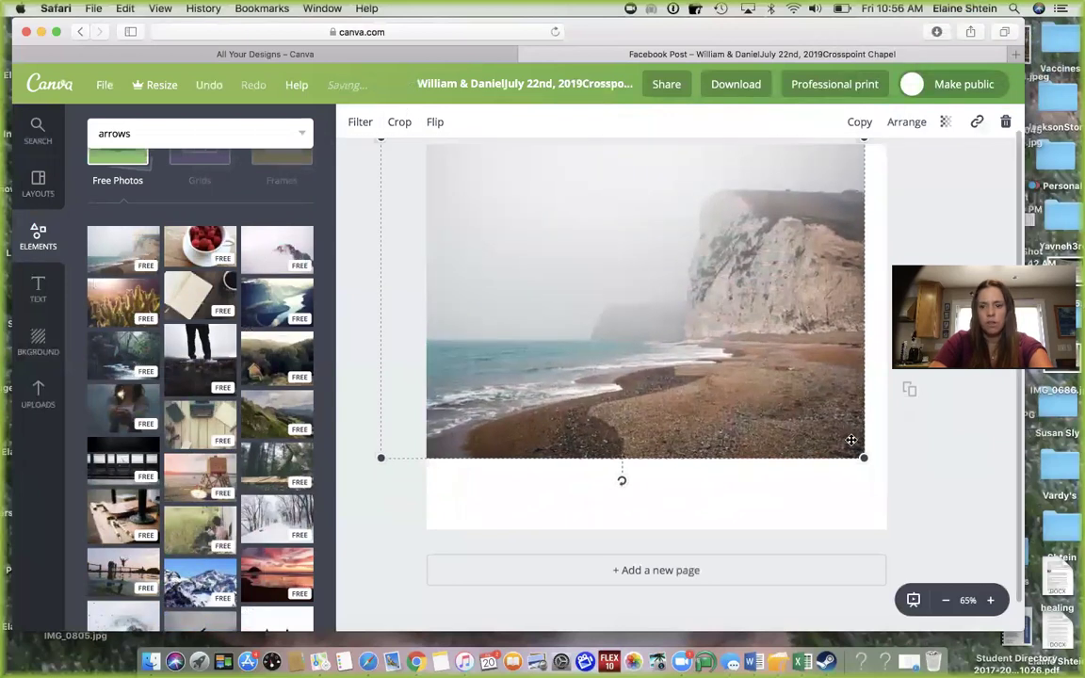
pyautogui.moveTo(933, 518); pyautogui.dragTo(972, 560)
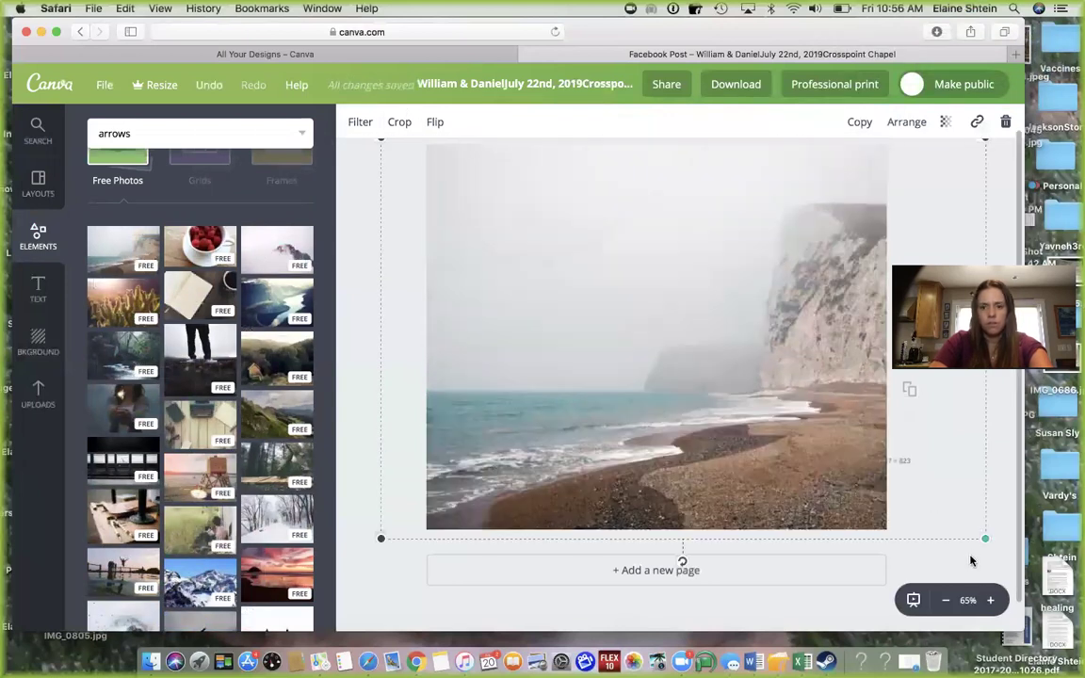
pyautogui.click(371, 344)
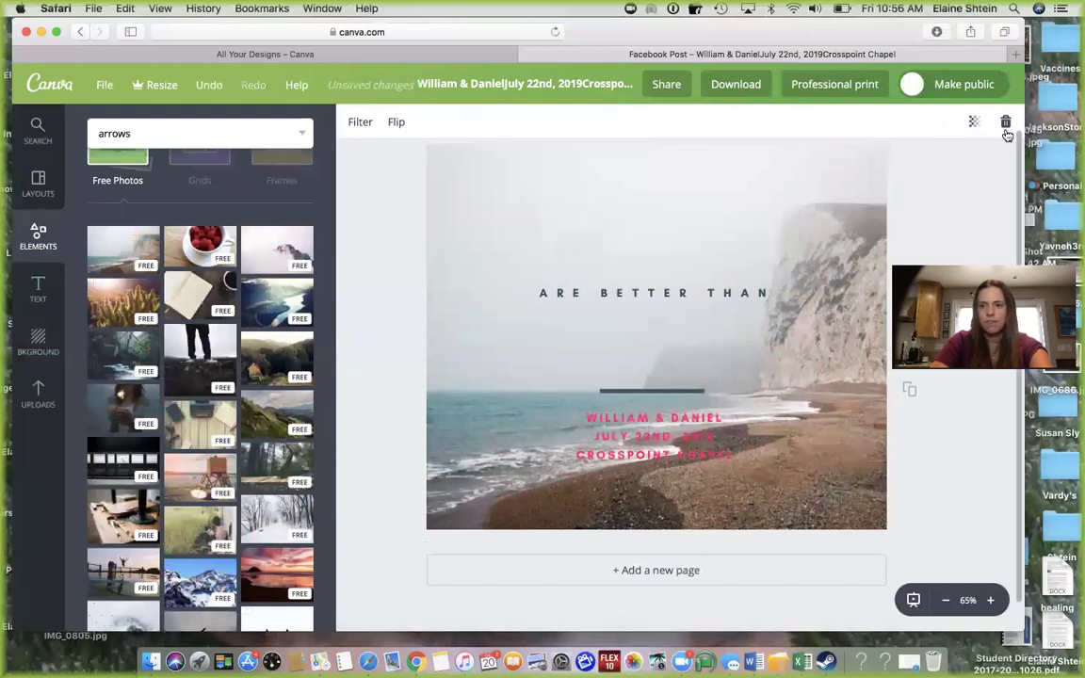
# Delete the ARE BETTER THAN tagline and the names-and-date text block.
pyautogui.click(654, 311)
pyautogui.press('Delete')
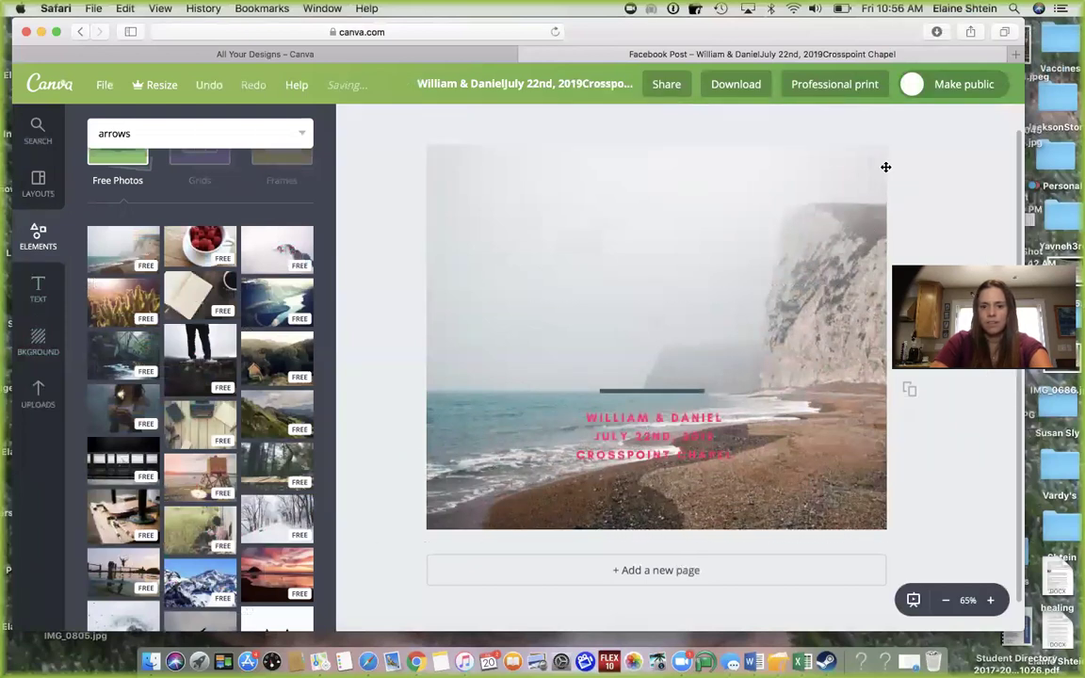
pyautogui.press('super+z')
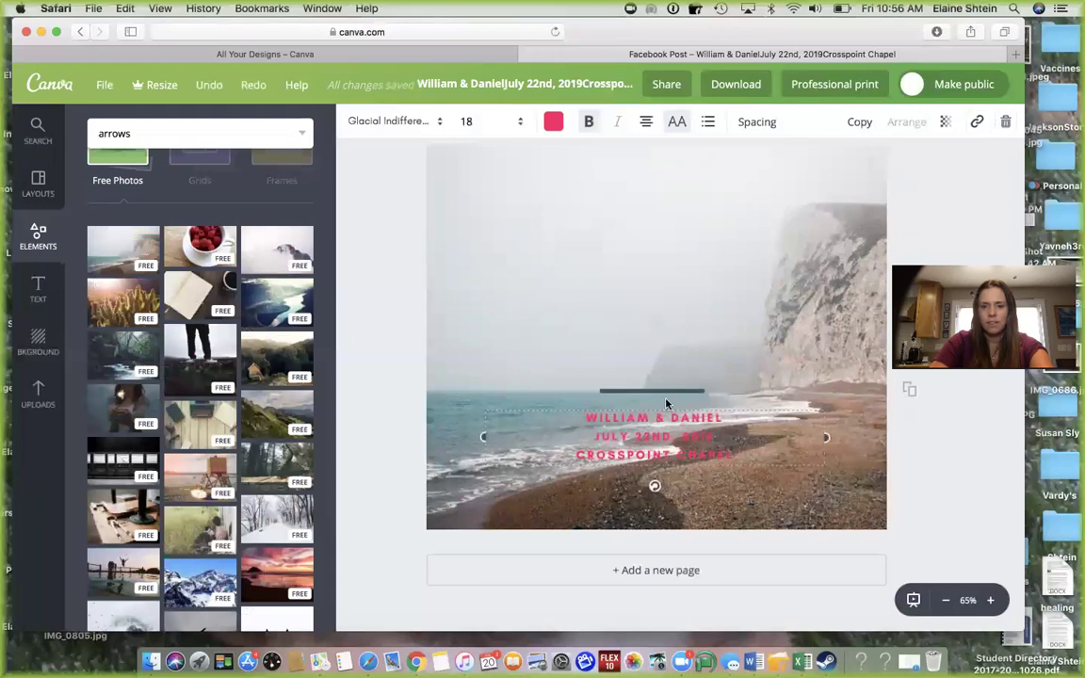
pyautogui.press('Delete')
pyautogui.press('Delete')
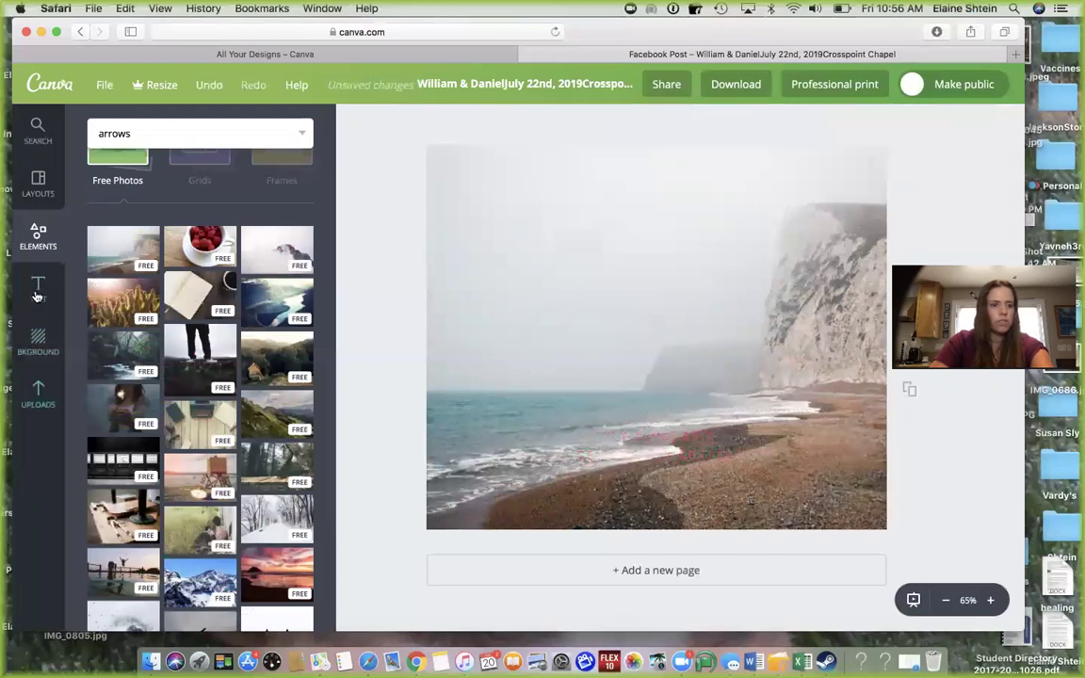
pyautogui.click(37, 294)
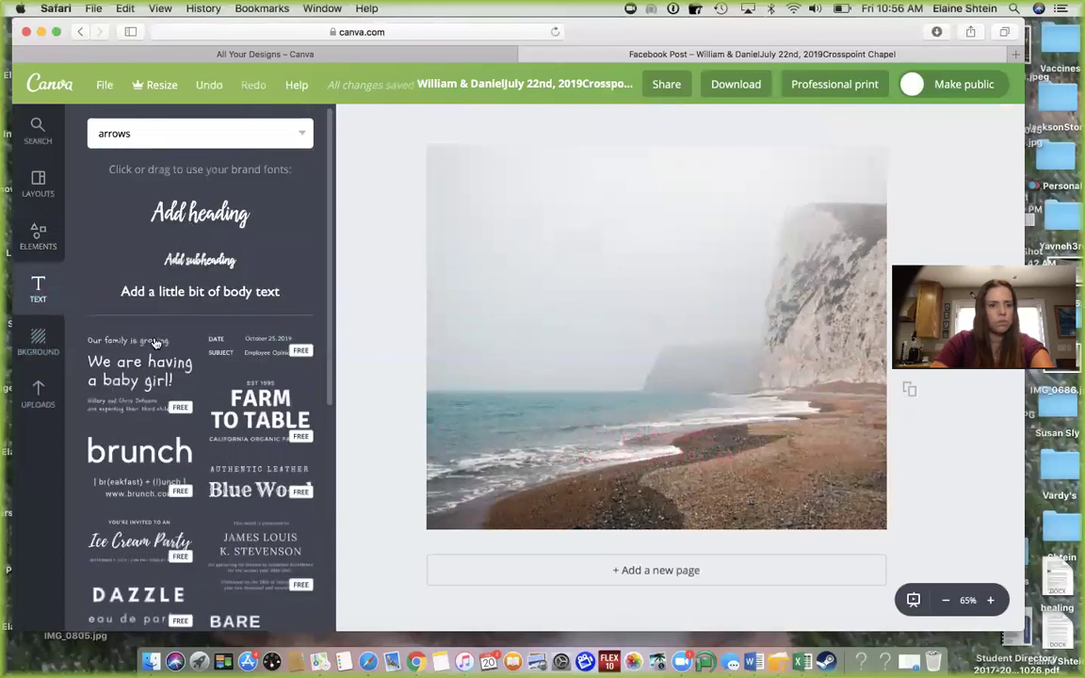
# Add a heading, move it to the top of the beach photo, and widen it across the page.
pyautogui.click(200, 213)
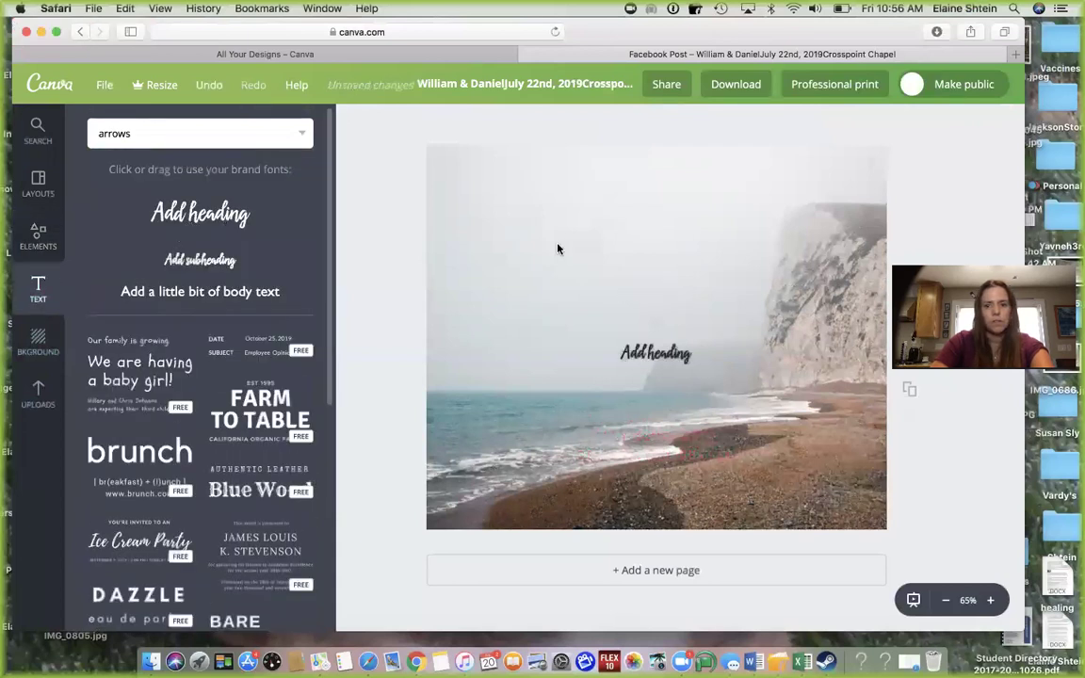
pyautogui.click(664, 375)
pyautogui.click(664, 373)
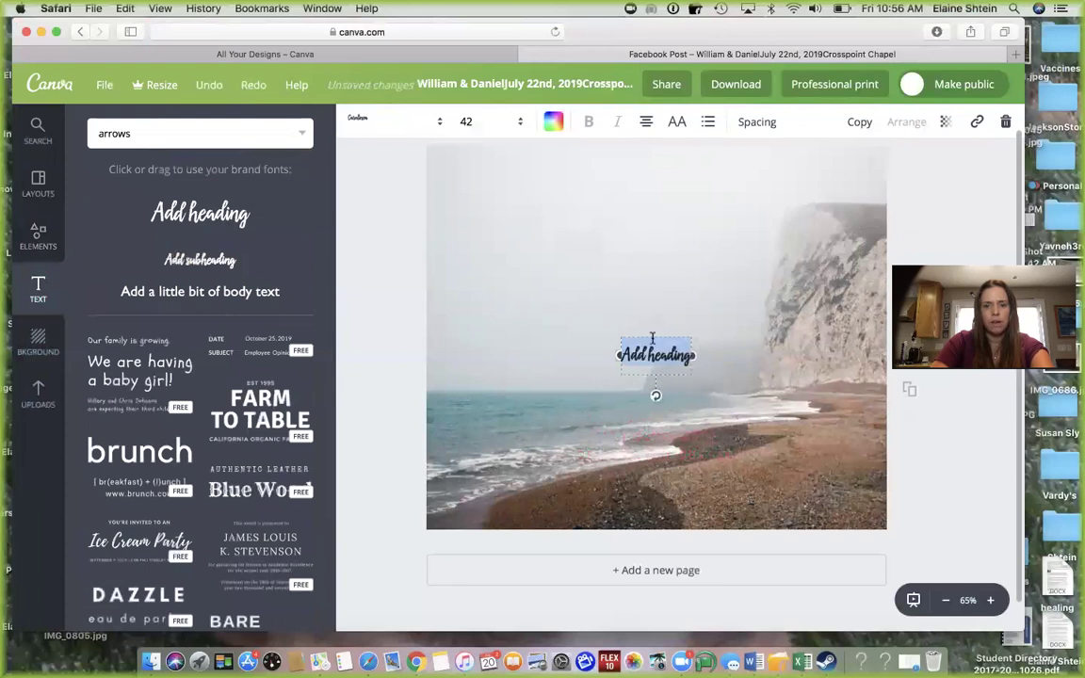
pyautogui.moveTo(621, 355); pyautogui.dragTo(452, 191)
pyautogui.moveTo(662, 193); pyautogui.dragTo(775, 194)
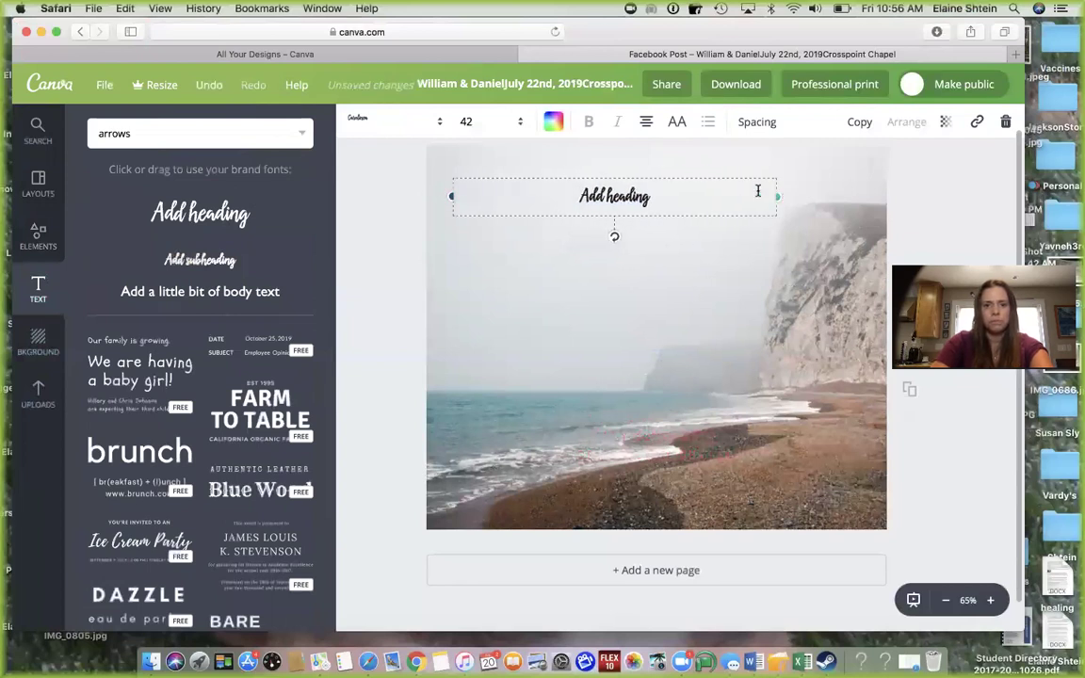
pyautogui.click(411, 120)
# Find Shadows Into Light Two in the font list and apply it to the heading.
pyautogui.scroll(-3, 434, 455)
pyautogui.scroll(-15, 433, 454)
pyautogui.scroll(-10, 433, 455)
pyautogui.scroll(-5, 433, 454)
pyautogui.scroll(-5, 434, 455)
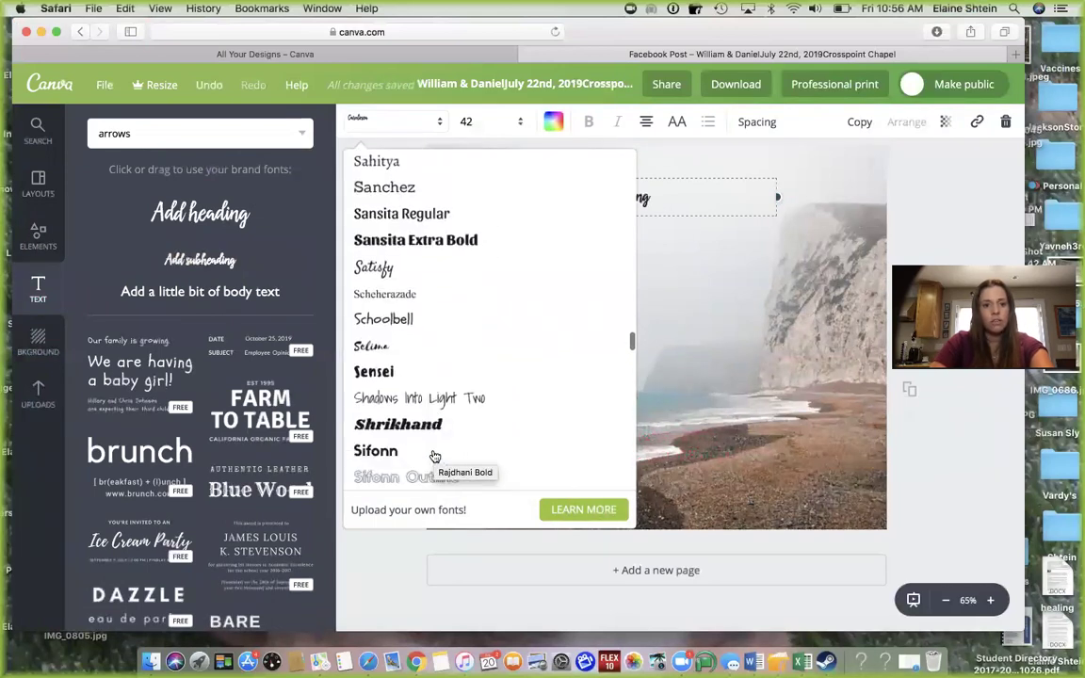
pyautogui.scroll(-5, 433, 455)
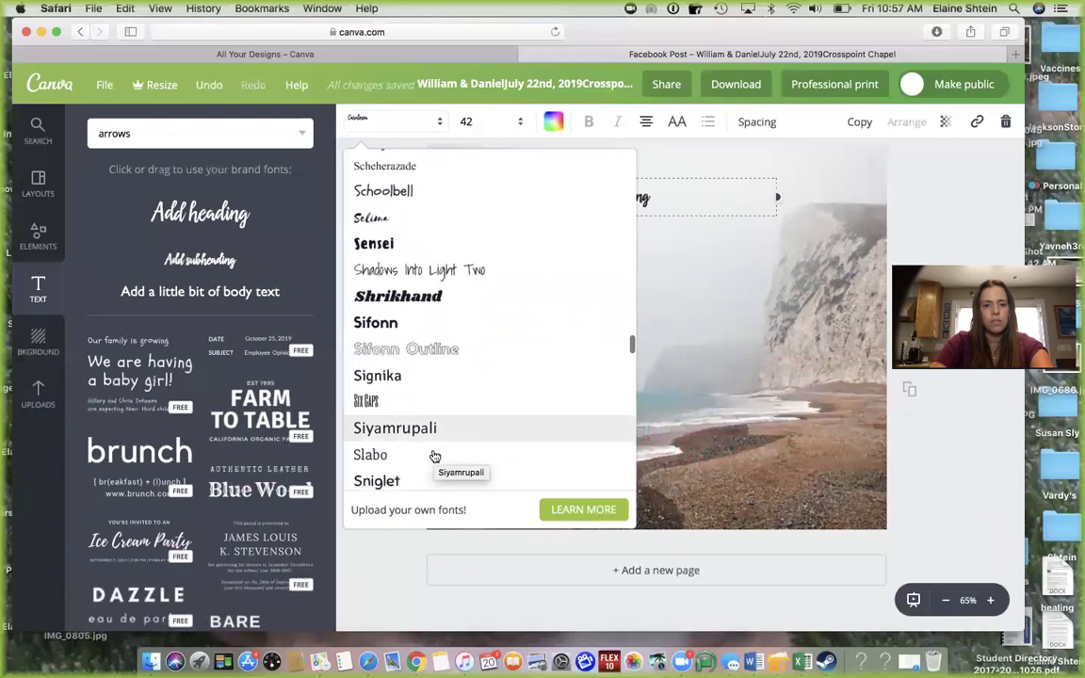
pyautogui.scroll(-5, 433, 455)
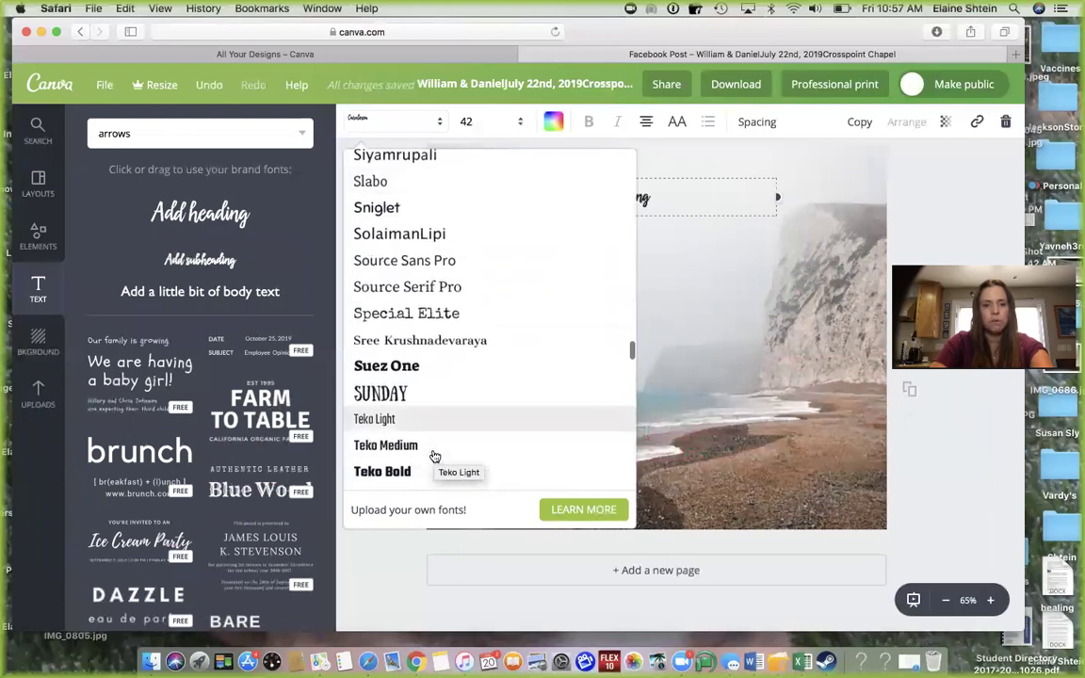
pyautogui.scroll(-5, 433, 454)
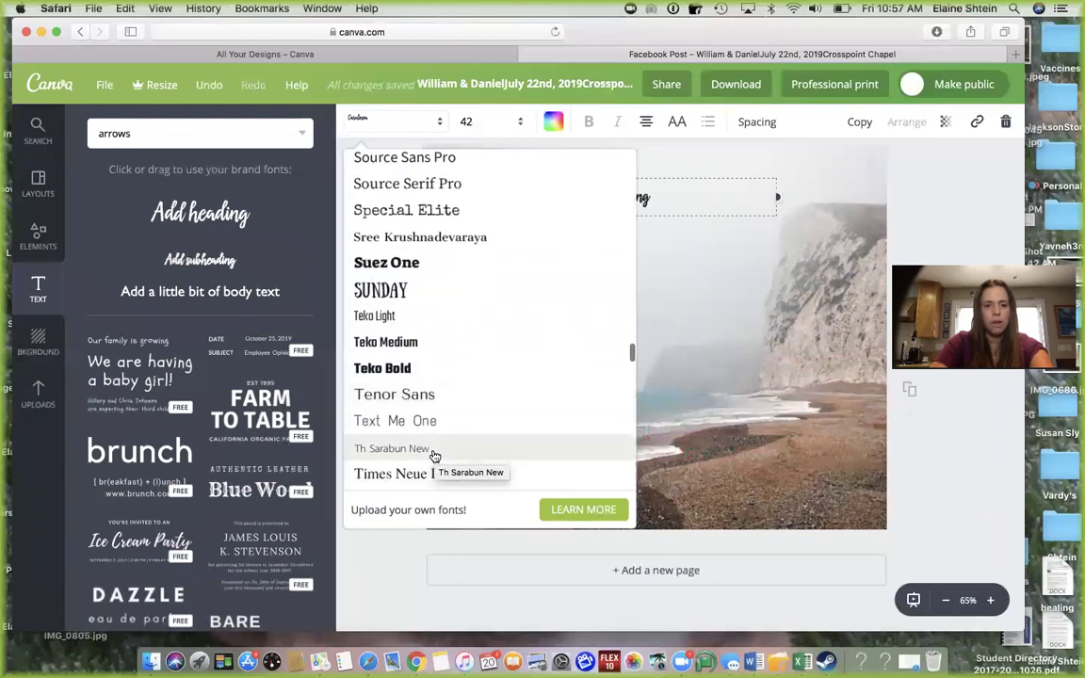
pyautogui.scroll(-5, 433, 455)
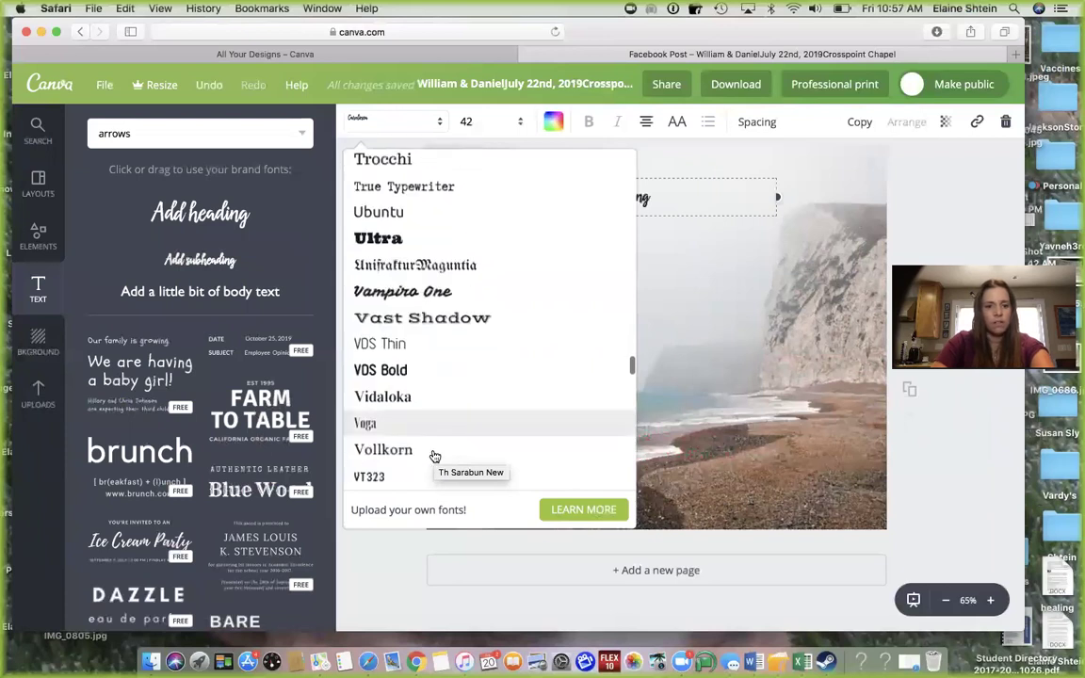
pyautogui.scroll(-5, 433, 455)
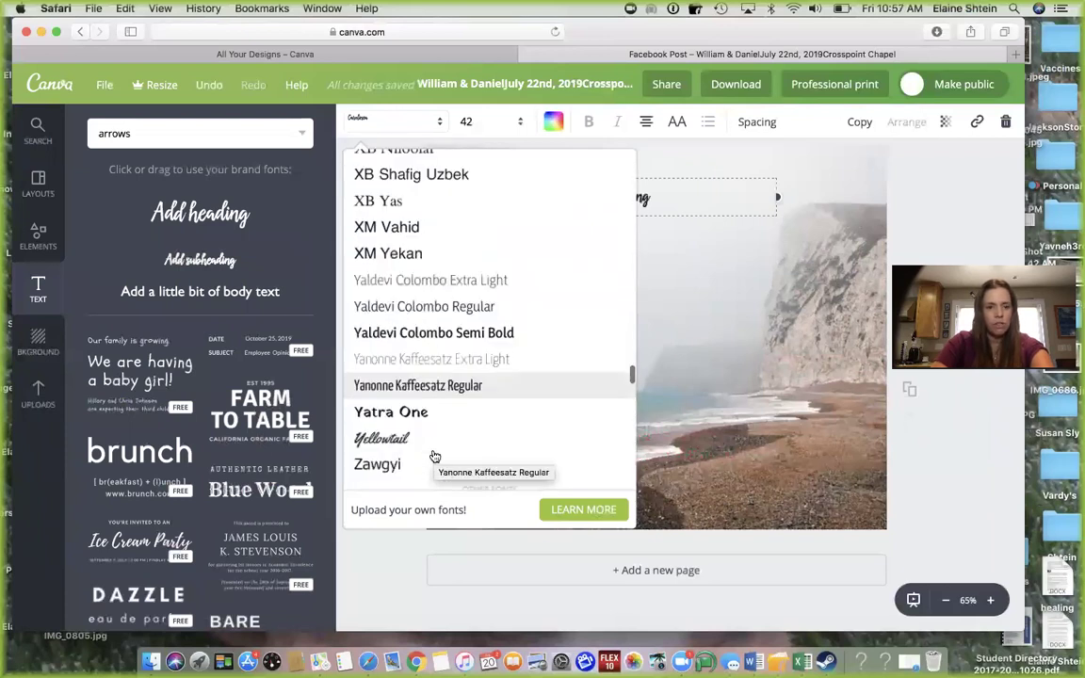
pyautogui.scroll(-2, 433, 455)
pyautogui.scroll(5, 433, 454)
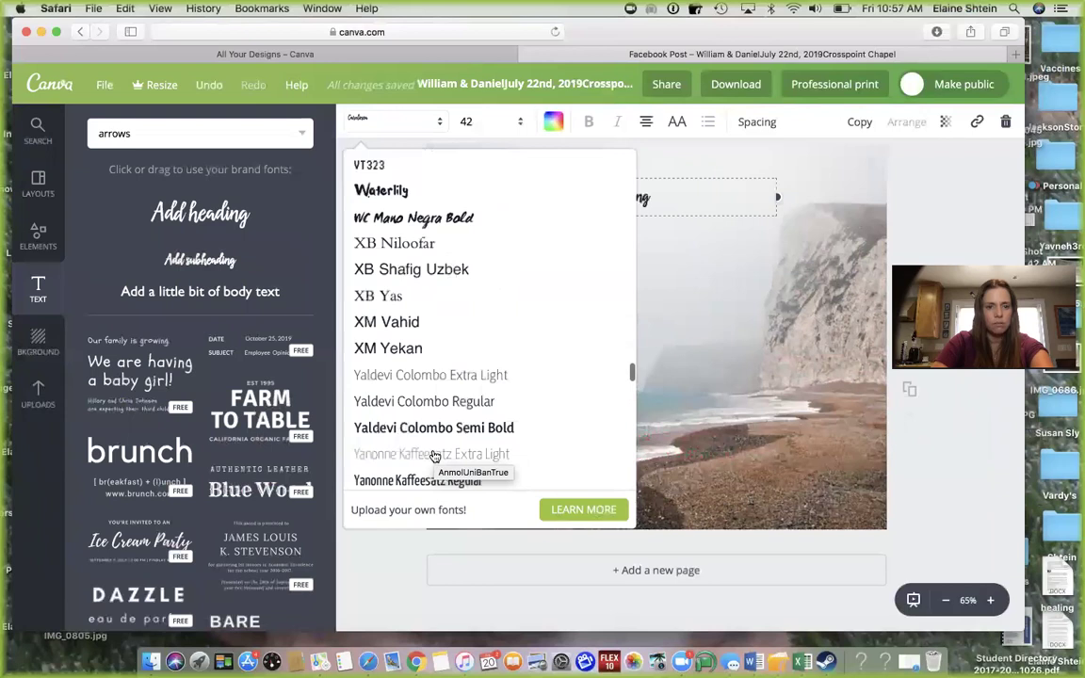
pyautogui.scroll(5, 434, 456)
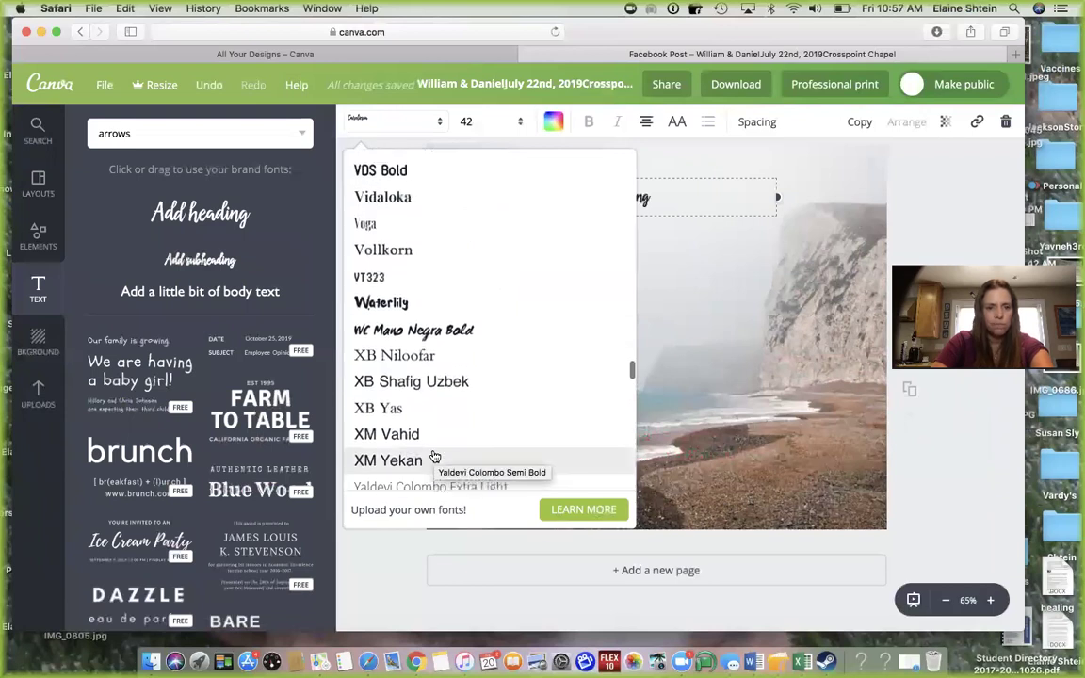
pyautogui.scroll(8, 434, 456)
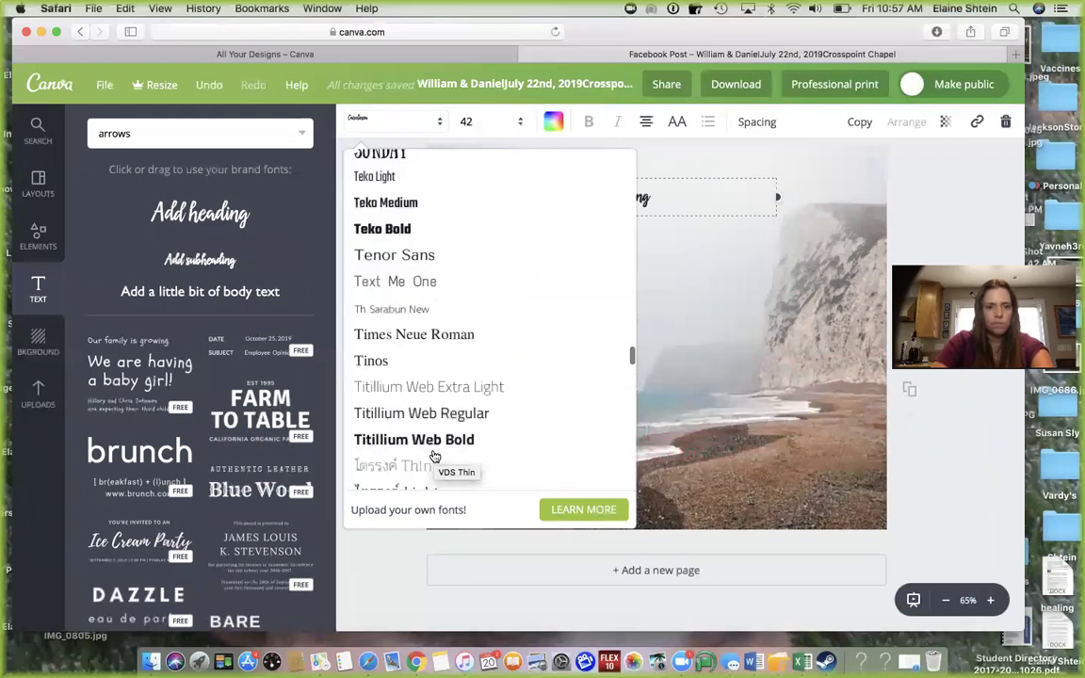
pyautogui.scroll(5, 433, 454)
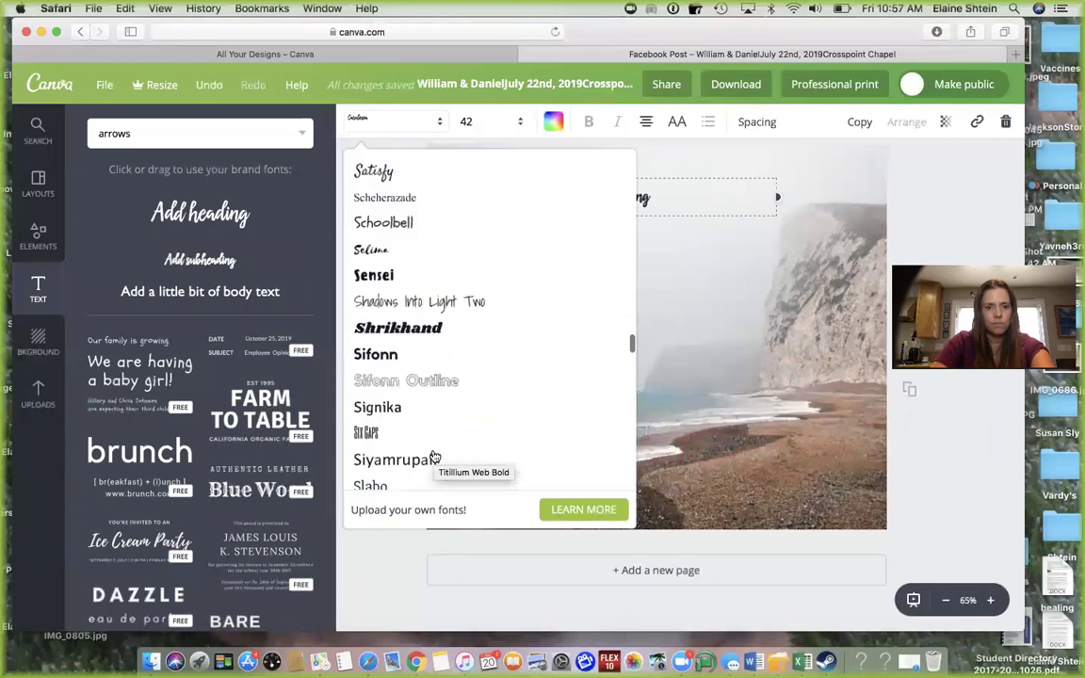
pyautogui.click(618, 254)
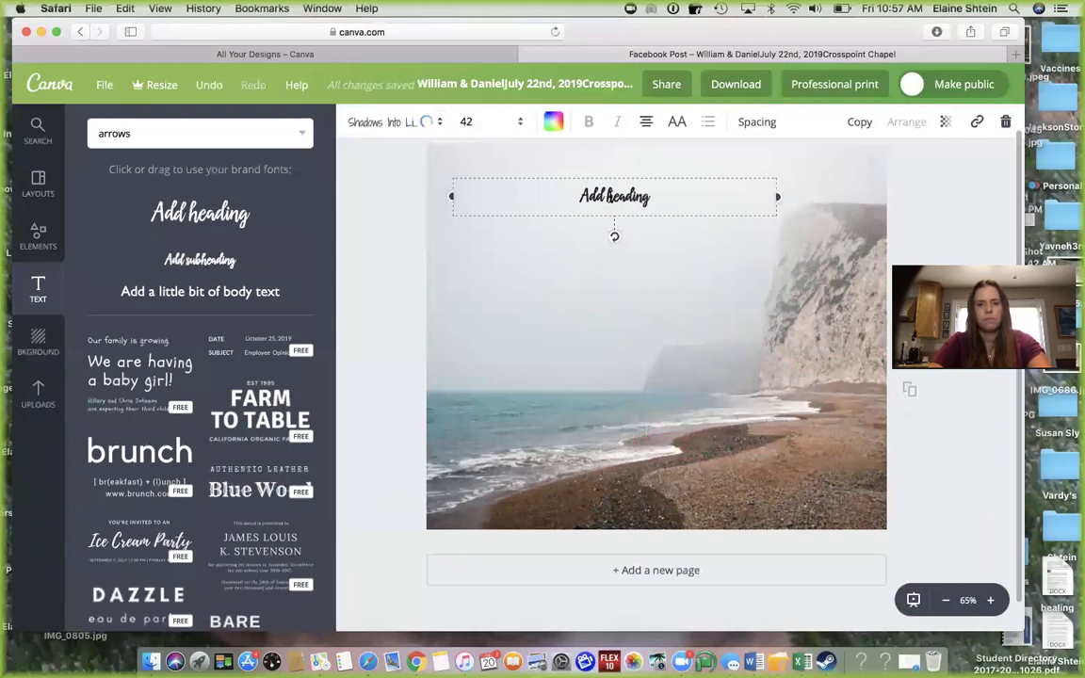
# Replace the heading text with 'If you always do what you Always did, you'll always get What you always got.'.
pyautogui.doubleClick(594, 198)
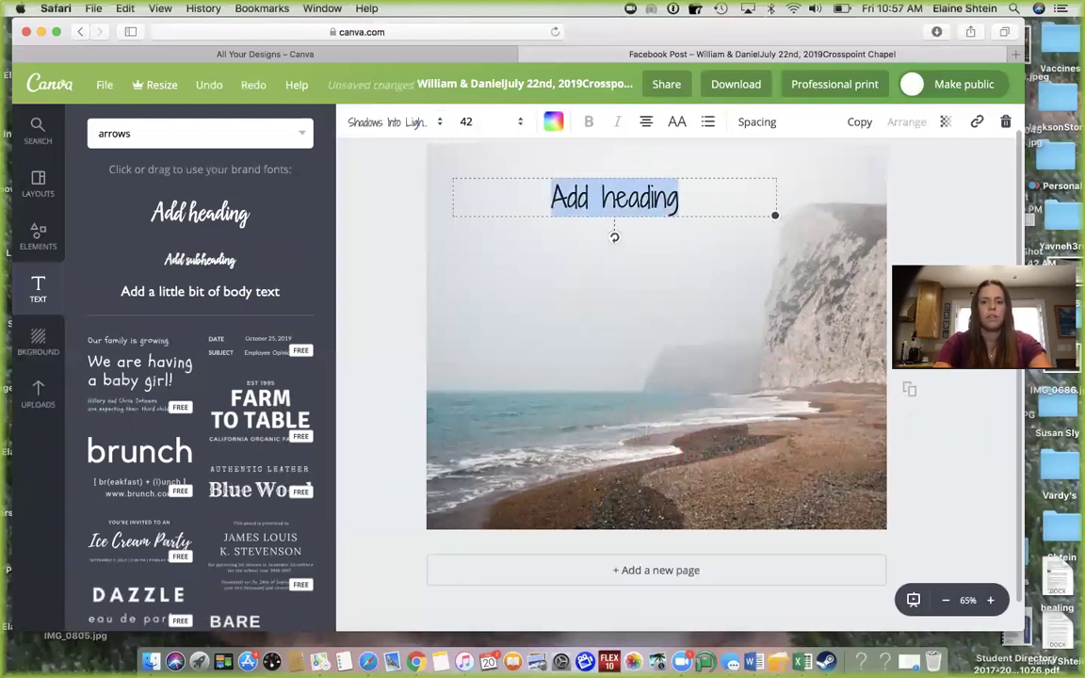
pyautogui.write('If you always do what you')
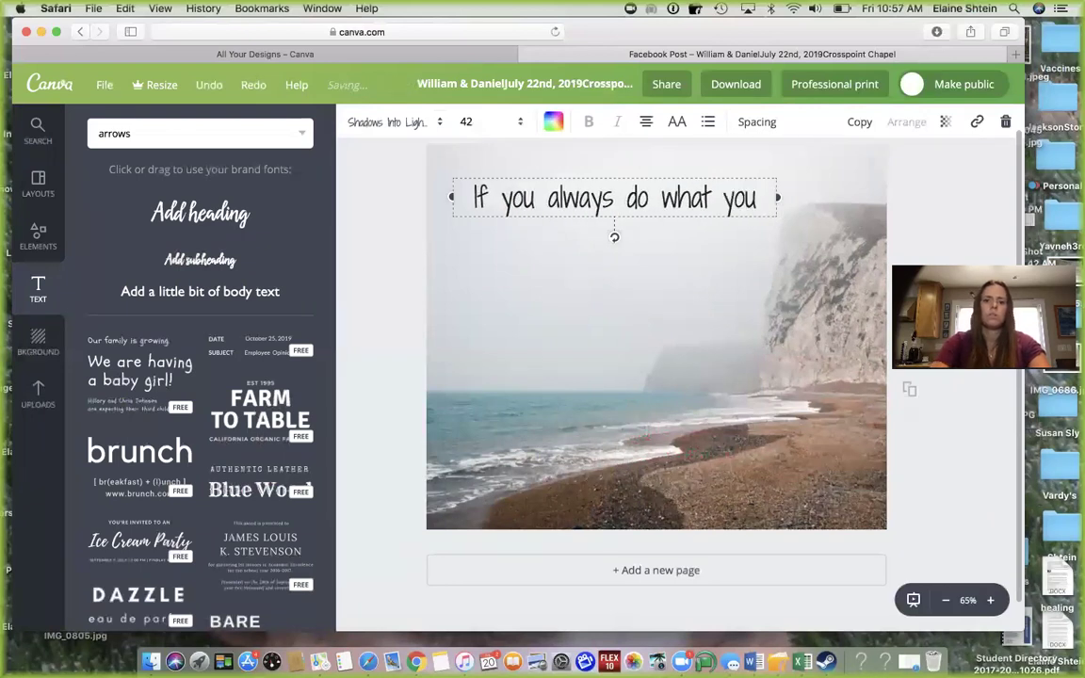
pyautogui.moveTo(618, 218); pyautogui.dragTo(616, 220)
pyautogui.write('Alwasy')
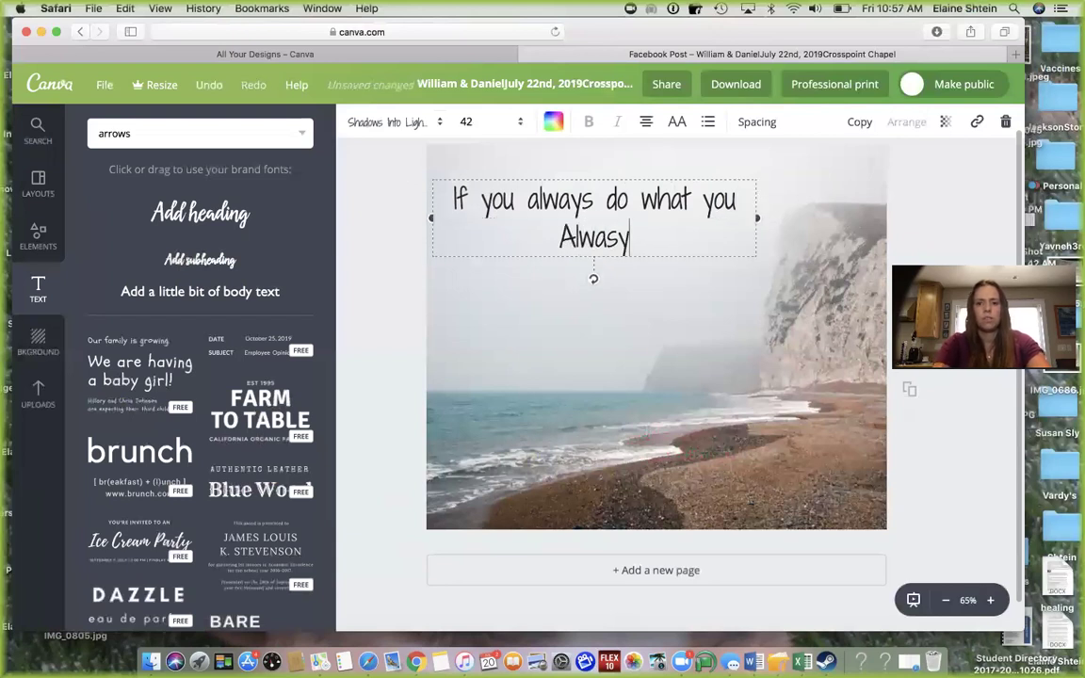
pyautogui.press('BackSpace')
pyautogui.press('BackSpace')
pyautogui.write("ys did, you'll a;")
pyautogui.write('w')
pyautogui.press('BackSpace')
pyautogui.press('BackSpace')
pyautogui.write('lways')
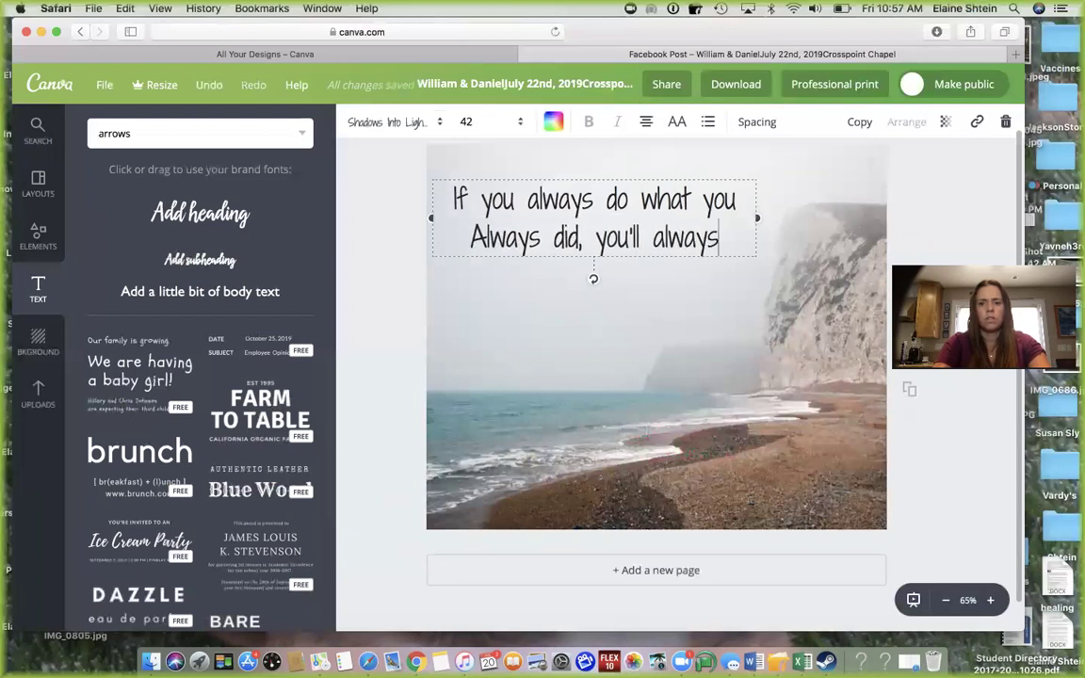
pyautogui.write(' get')
pyautogui.press('Return')
pyautogui.write('What you al')
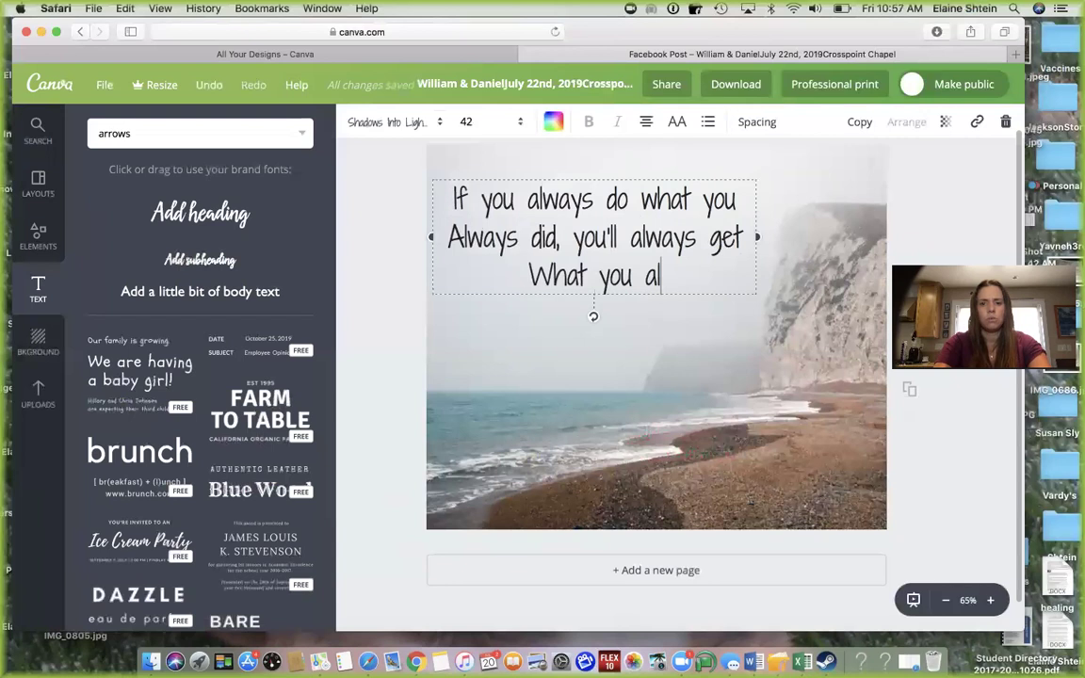
pyautogui.write('ways got.')
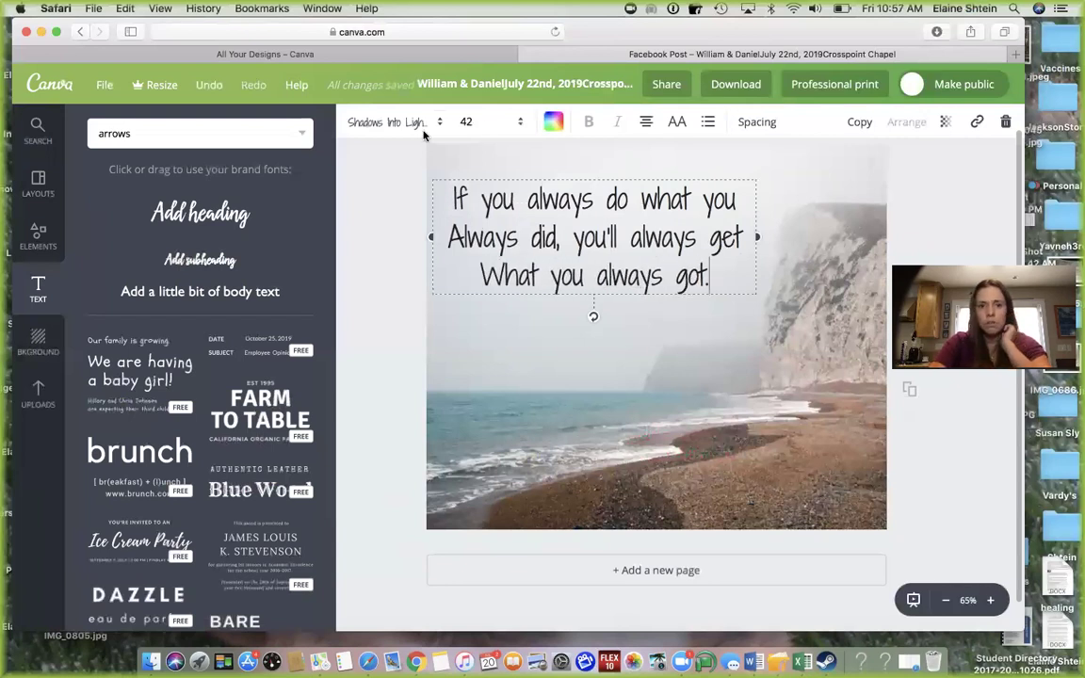
pyautogui.click(484, 124)
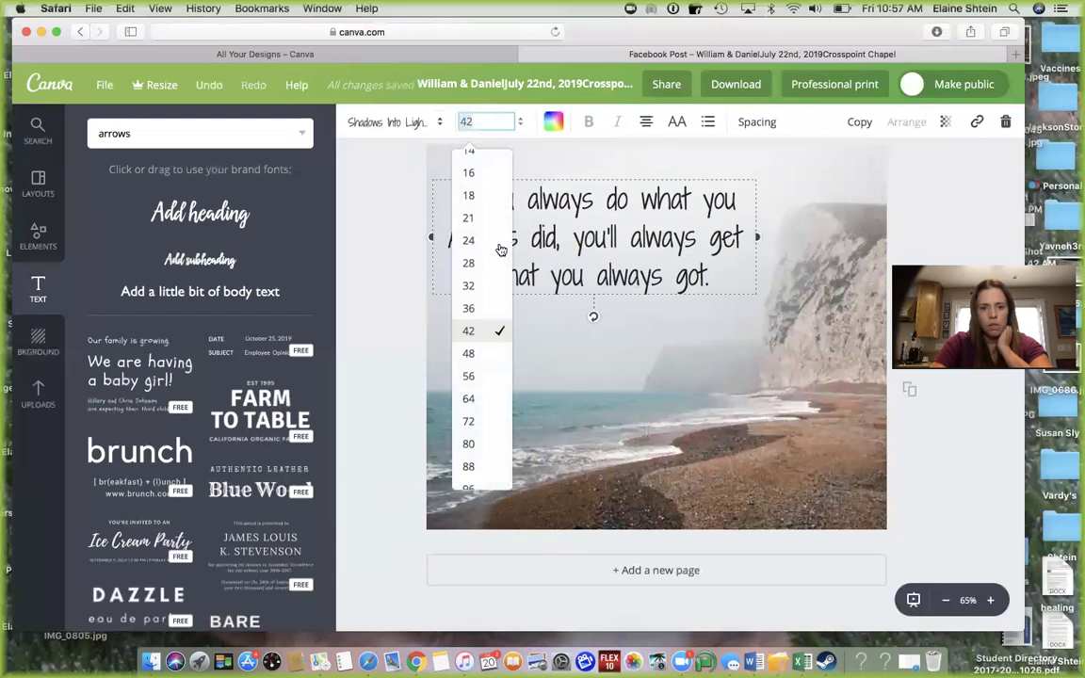
# Set the quote to size 48, widen its box, and shift it slightly down.
pyautogui.click(490, 362)
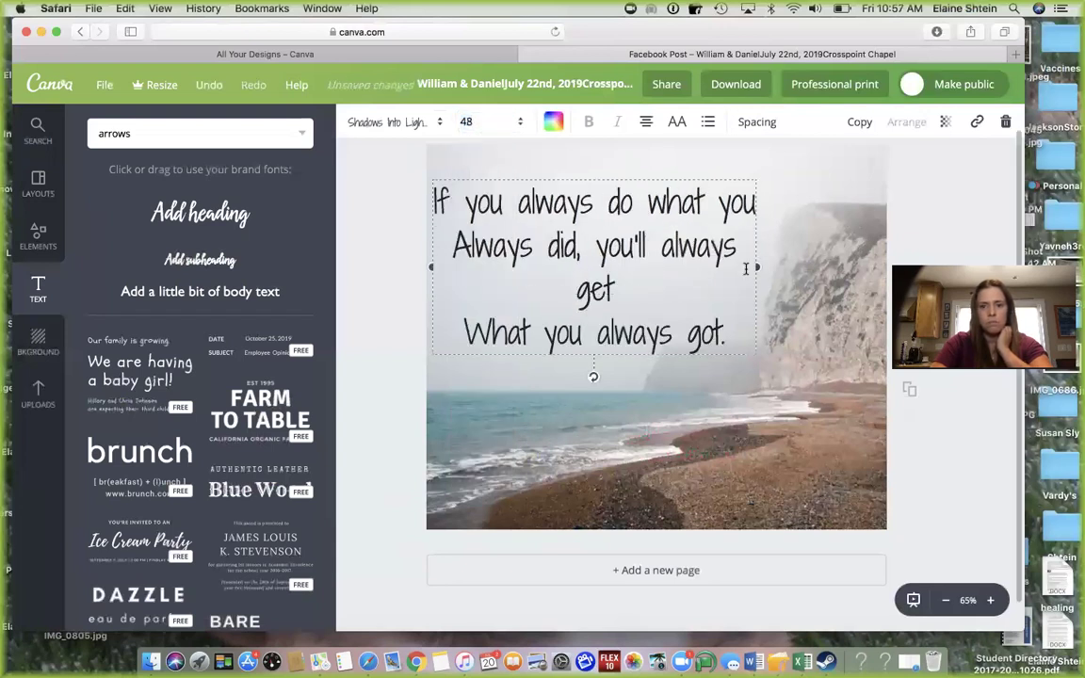
pyautogui.moveTo(757, 267); pyautogui.dragTo(790, 272)
pyautogui.press('Escape')
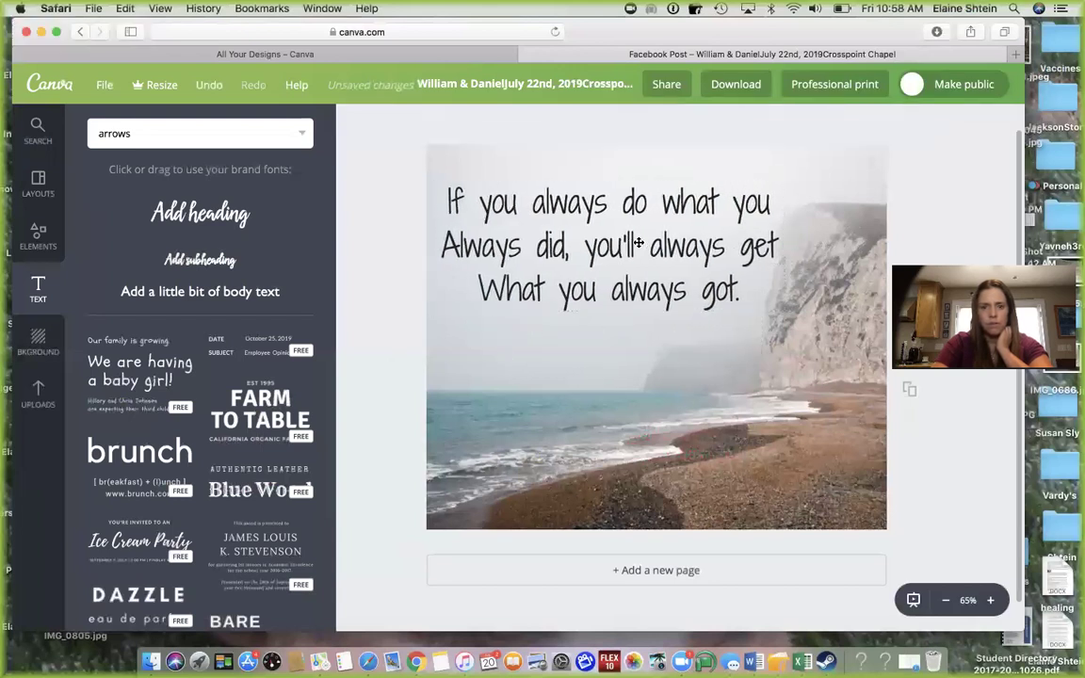
pyautogui.moveTo(637, 247); pyautogui.dragTo(638, 251)
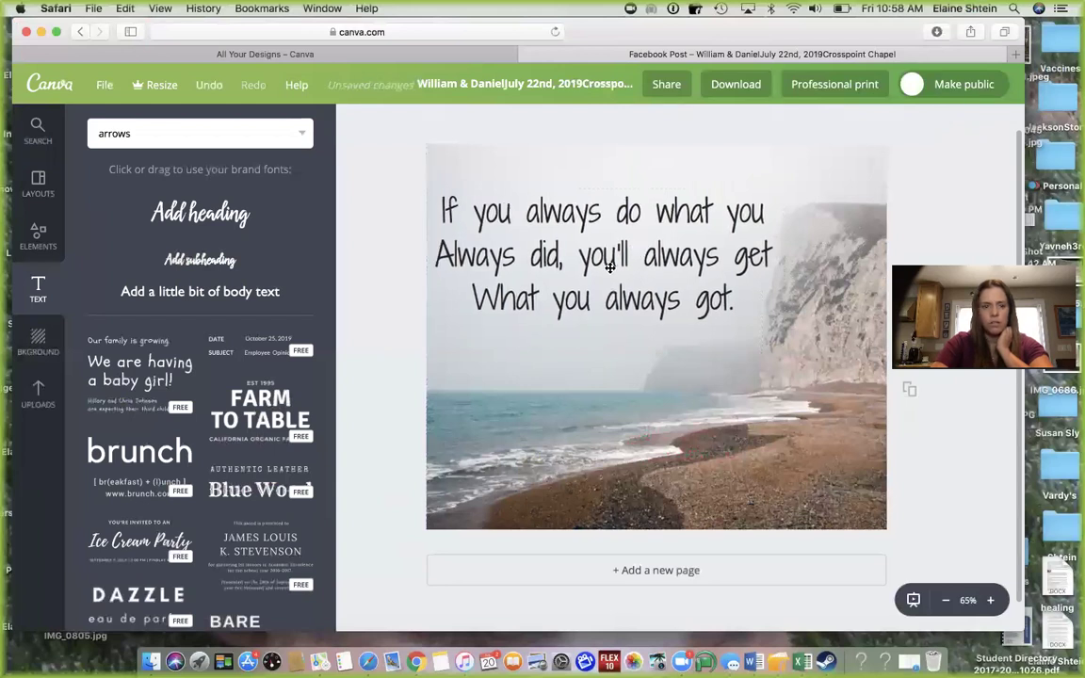
# Add the white Hempire logo from Uploads, shrink it, and move it to the bottom-right corner.
pyautogui.click(38, 394)
pyautogui.scroll(-2, 179, 448)
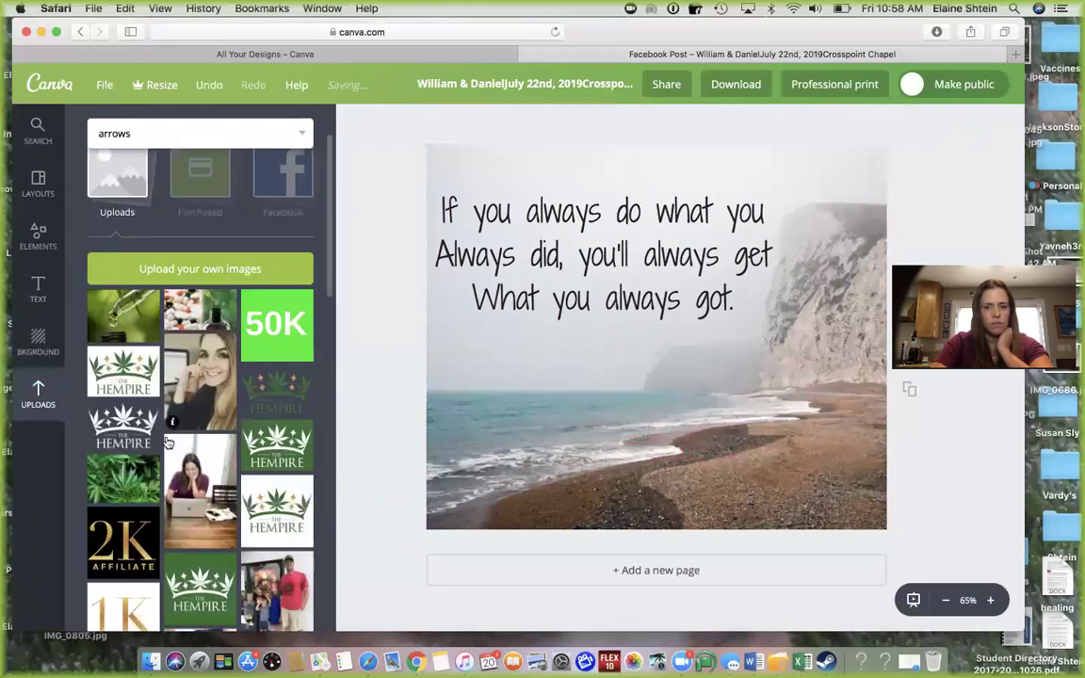
pyautogui.click(120, 429)
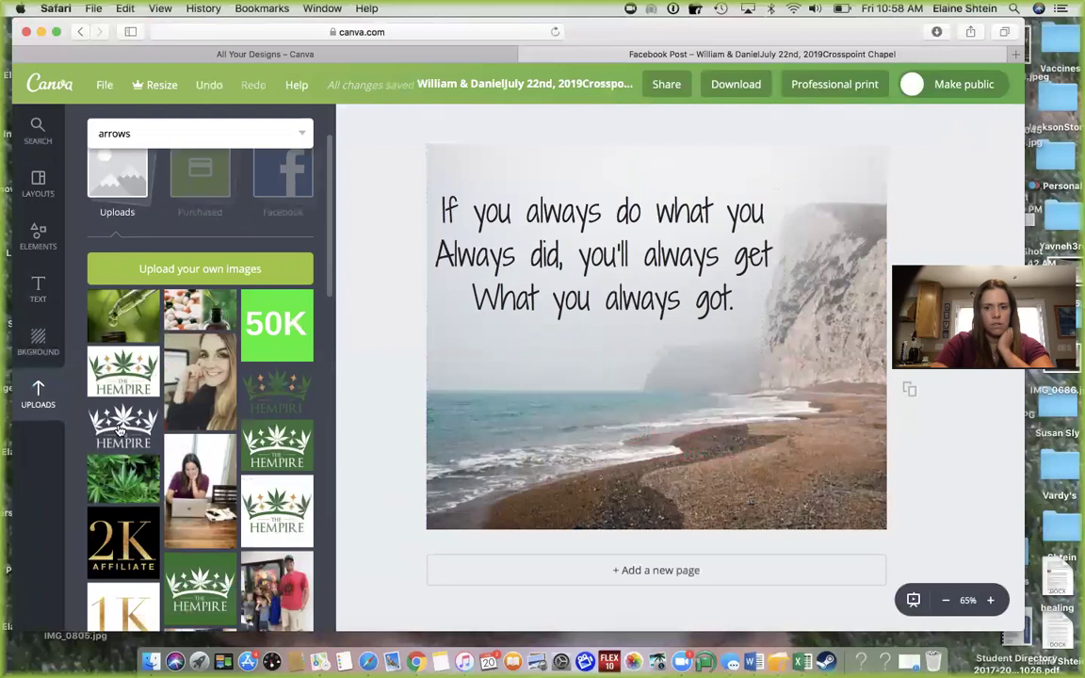
pyautogui.moveTo(459, 202); pyautogui.dragTo(772, 411)
pyautogui.moveTo(815, 471); pyautogui.dragTo(843, 520)
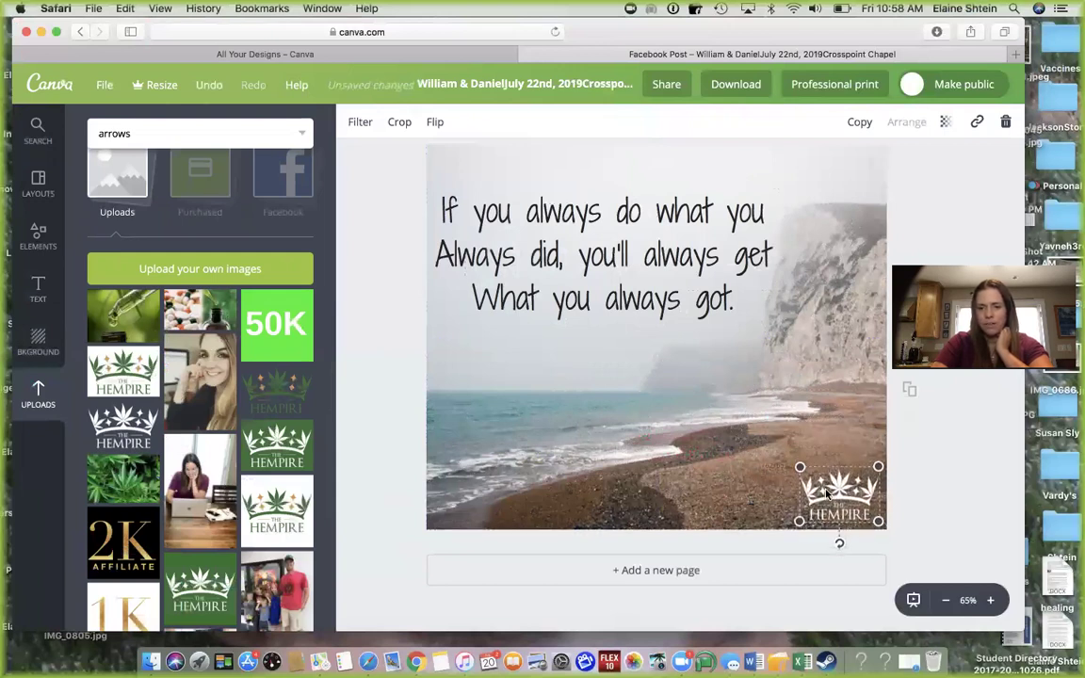
pyautogui.click(928, 516)
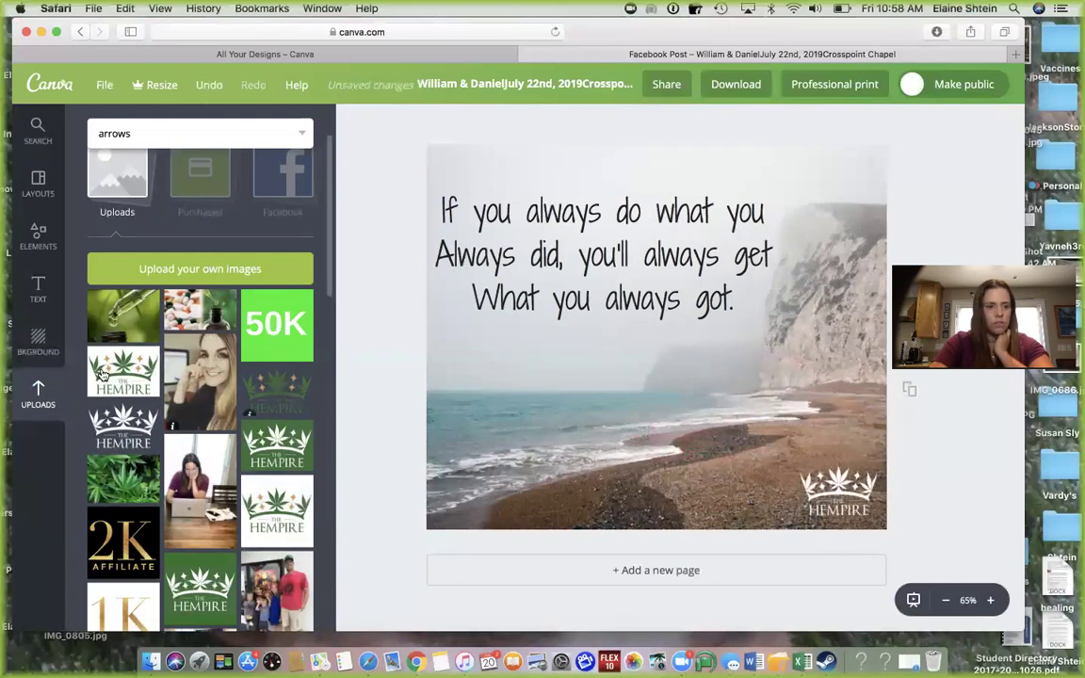
pyautogui.click(34, 294)
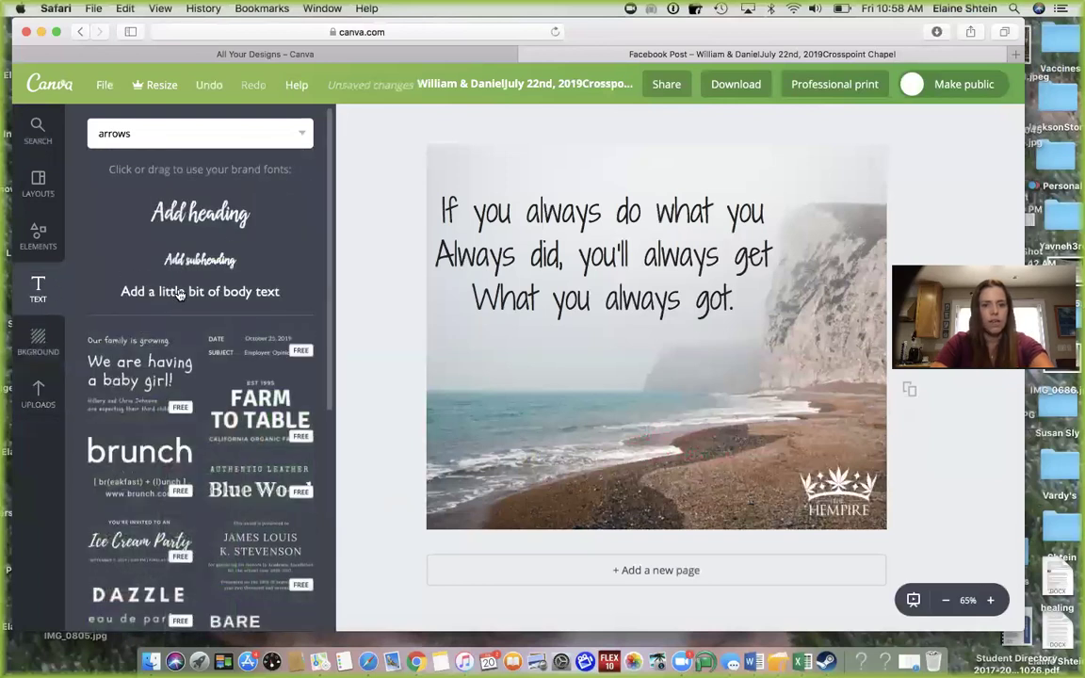
# Add a small white body text box and clear its placeholder text.
pyautogui.click(180, 294)
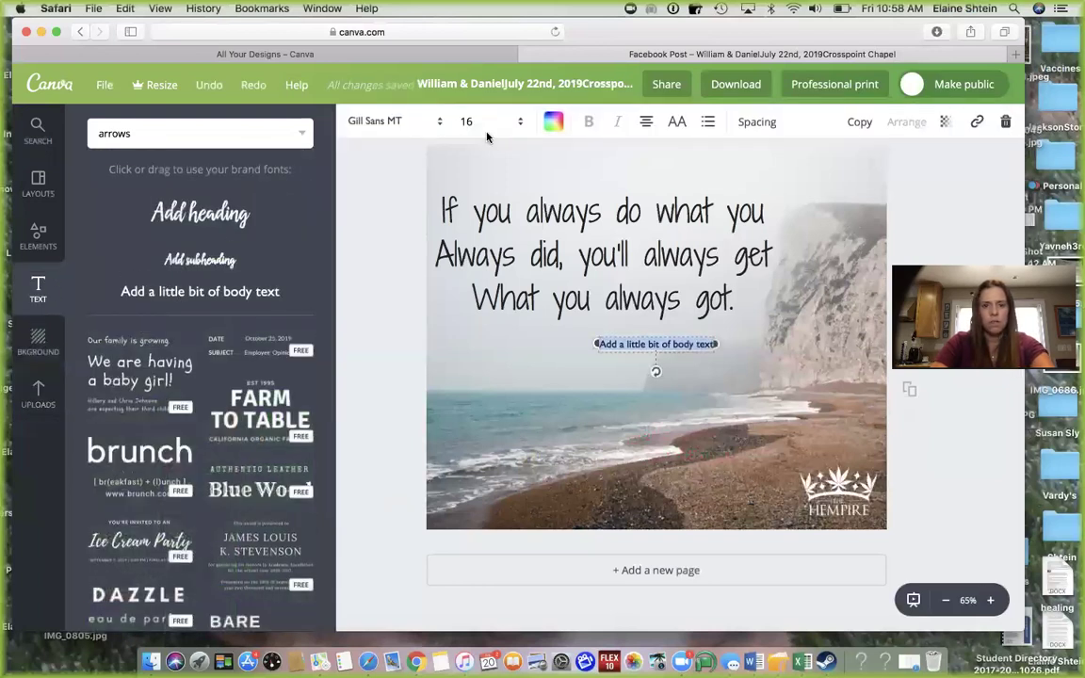
pyautogui.click(553, 122)
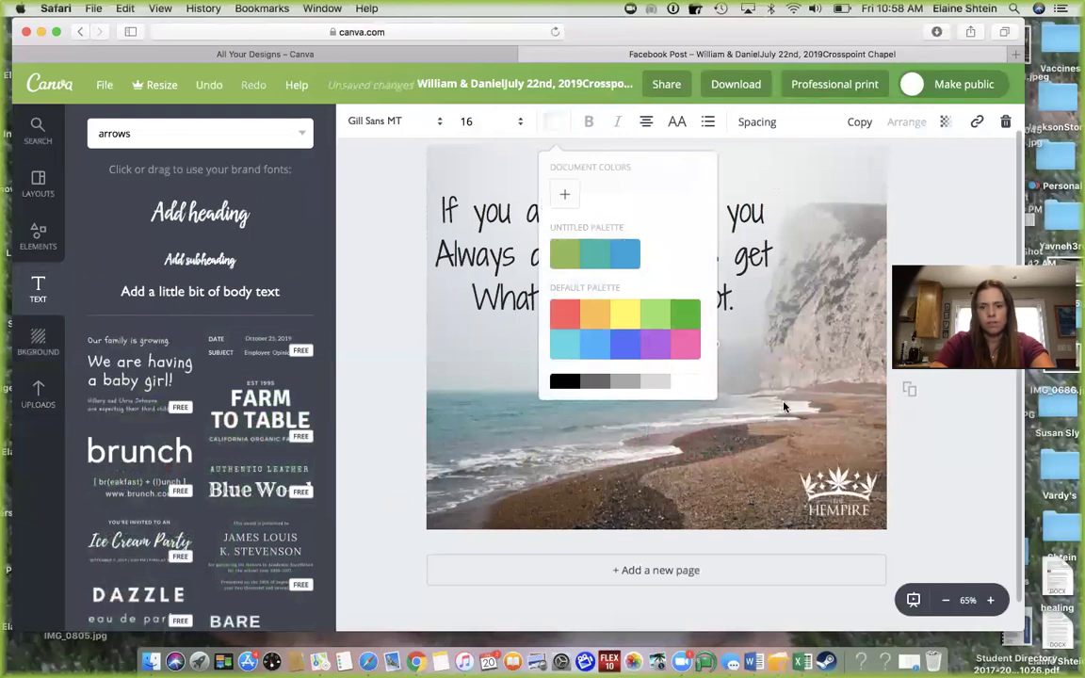
pyautogui.click(674, 352)
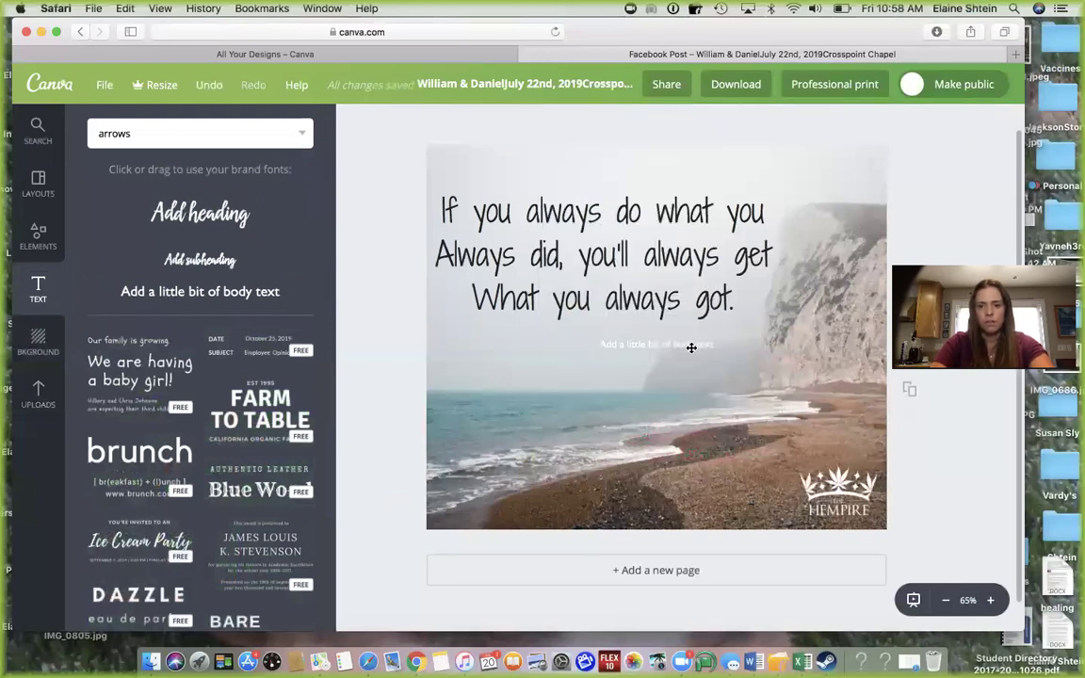
pyautogui.click(691, 346)
pyautogui.tripleClick(691, 347)
pyautogui.press('BackSpace')
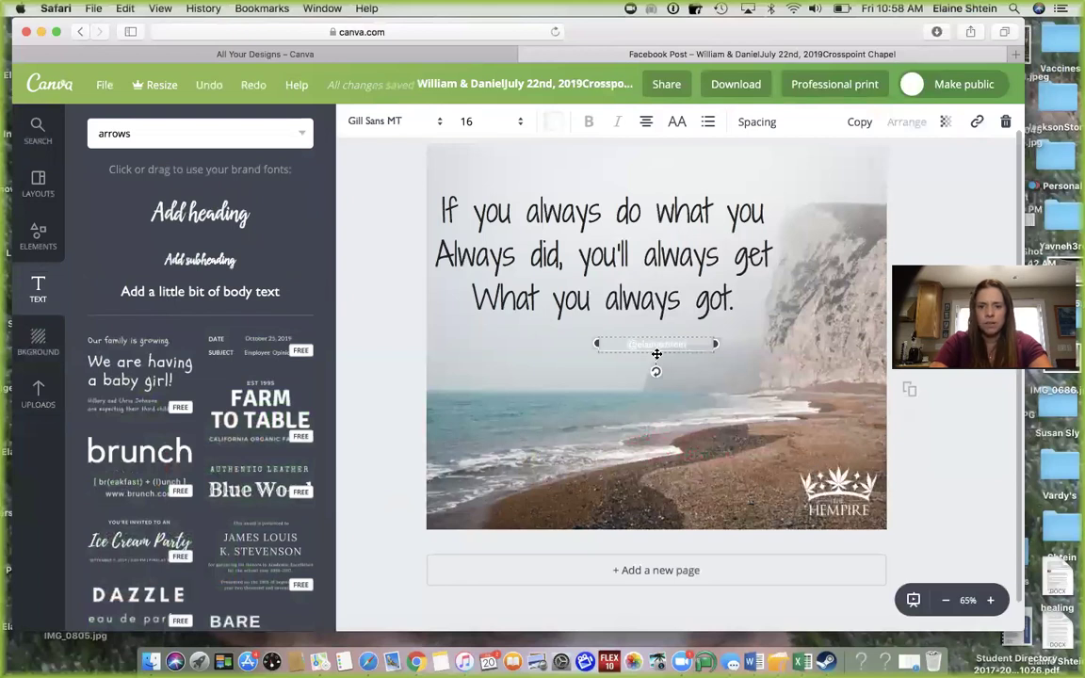
# Position the handle text just under the Hempire logo in the bottom-right corner.
pyautogui.moveTo(703, 372); pyautogui.dragTo(841, 535)
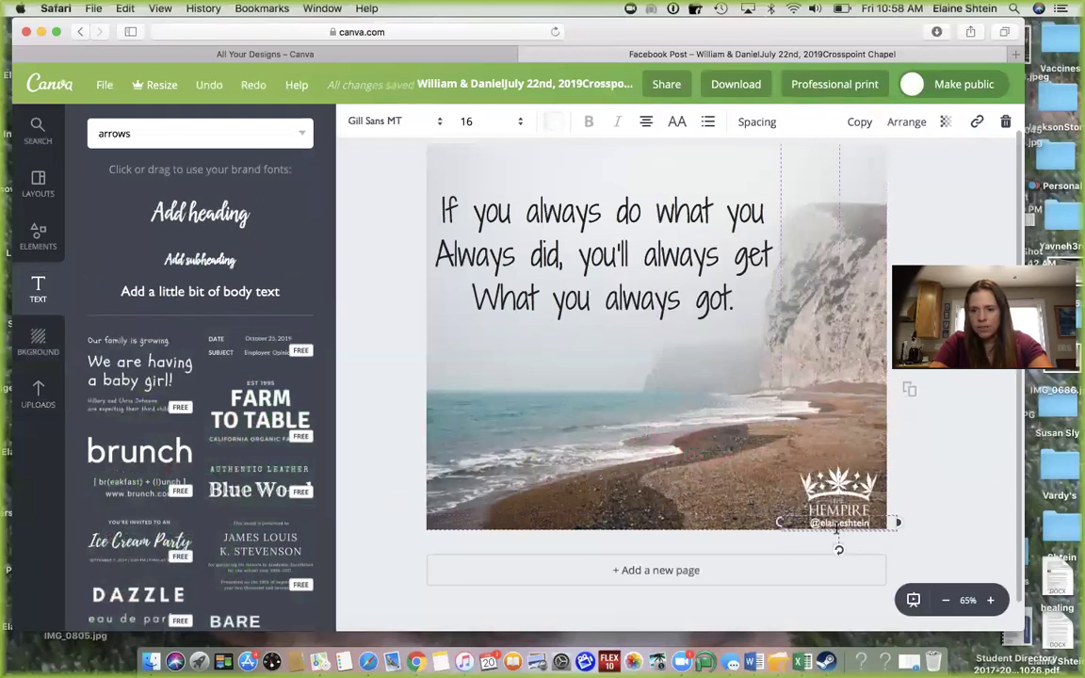
pyautogui.moveTo(836, 529); pyautogui.dragTo(841, 471)
pyautogui.click(840, 544)
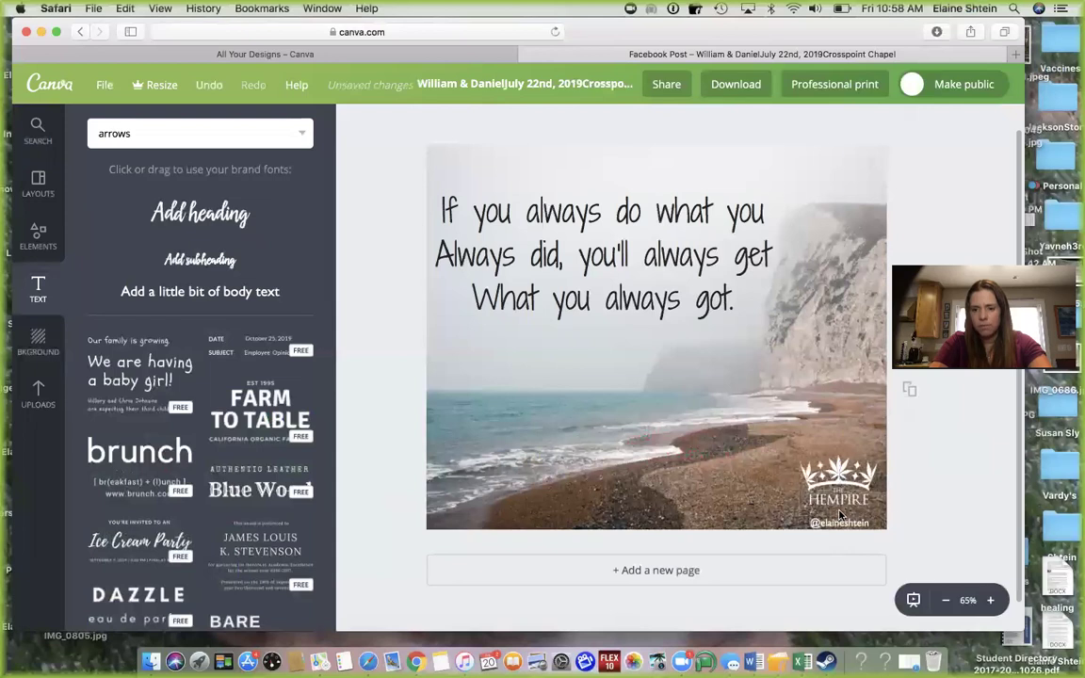
pyautogui.moveTo(839, 512); pyautogui.dragTo(839, 511)
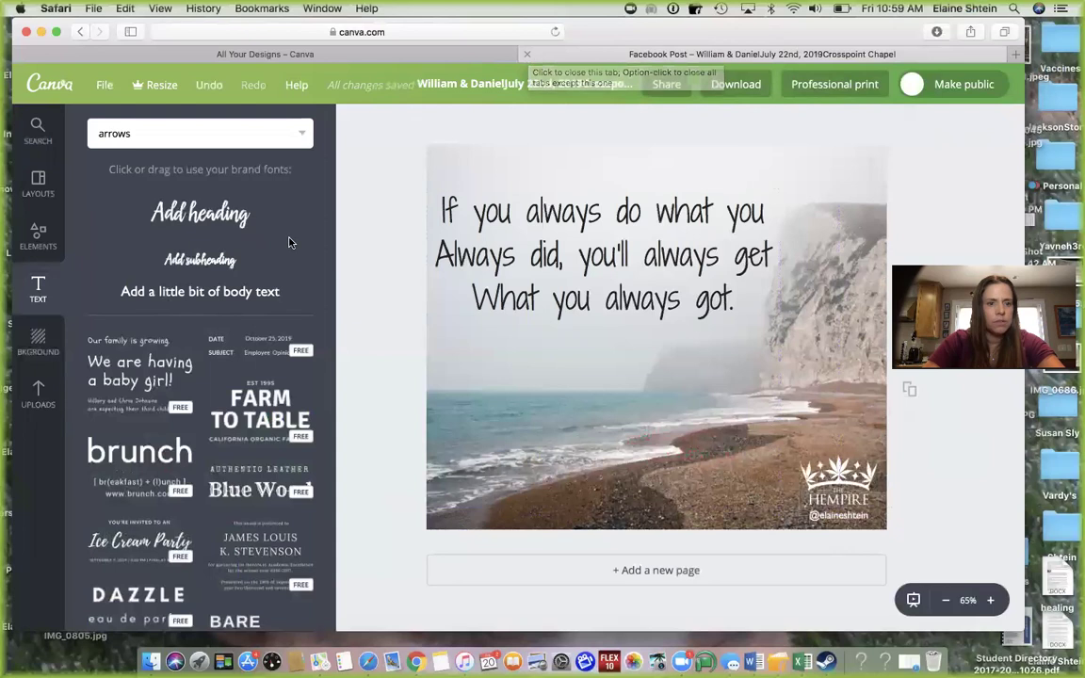
# Open the Elements panel and look through the Grids layouts.
pyautogui.click(37, 235)
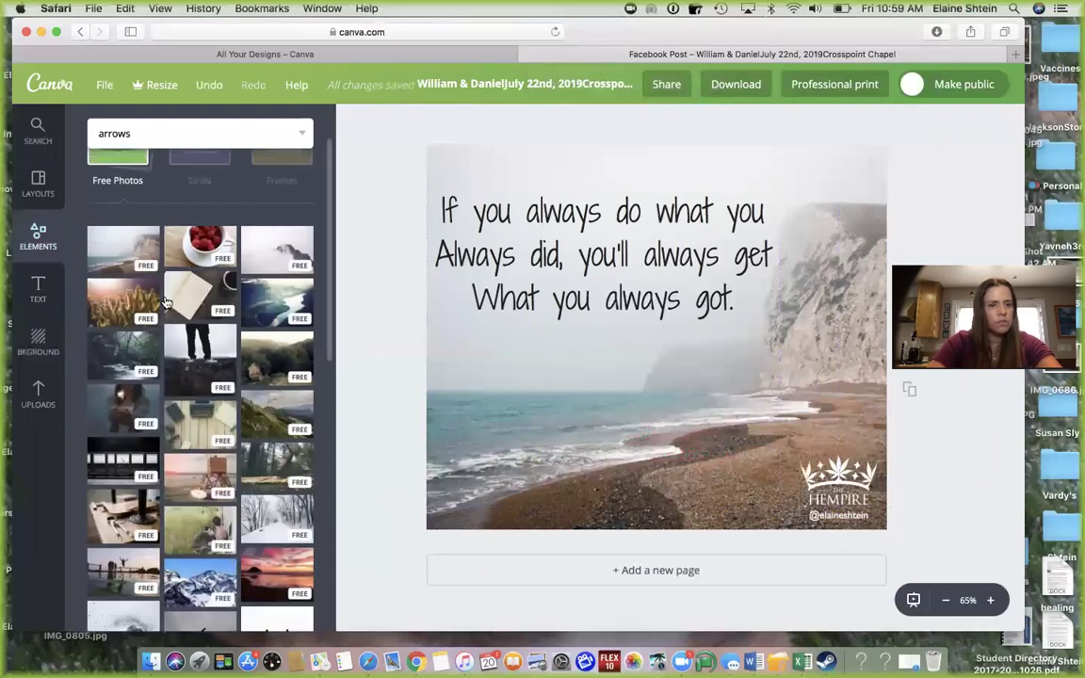
pyautogui.scroll(-2, 165, 302)
pyautogui.scroll(3, 149, 265)
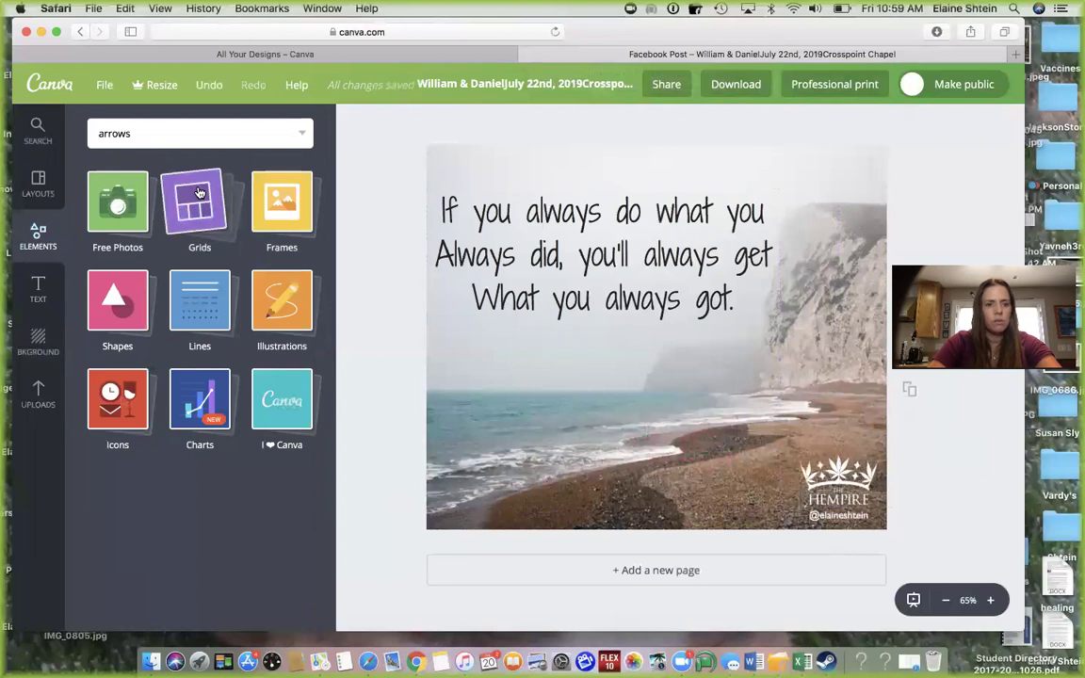
pyautogui.click(198, 193)
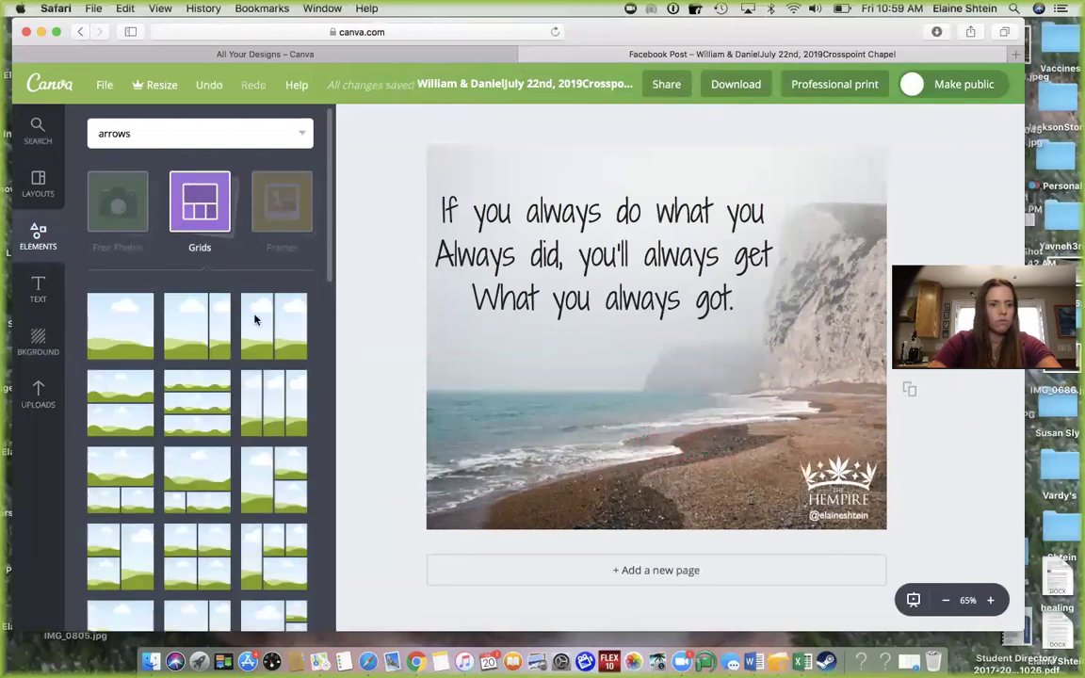
pyautogui.click(285, 217)
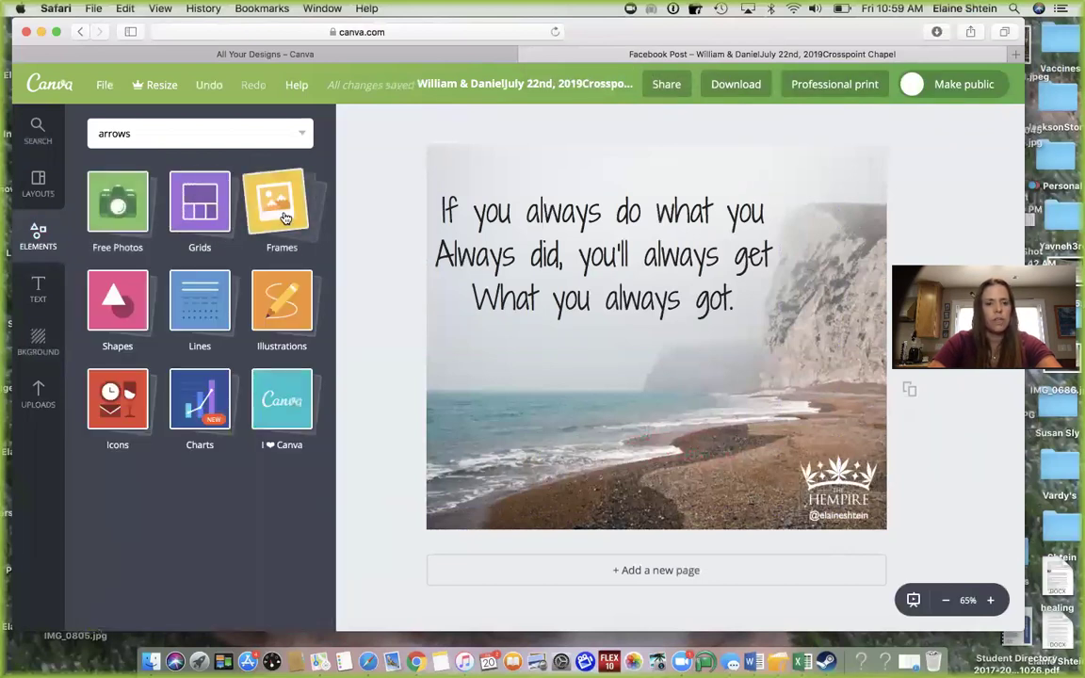
# Browse the Frames shapes, previewing one over the photo, then return to all element categories.
pyautogui.click(284, 218)
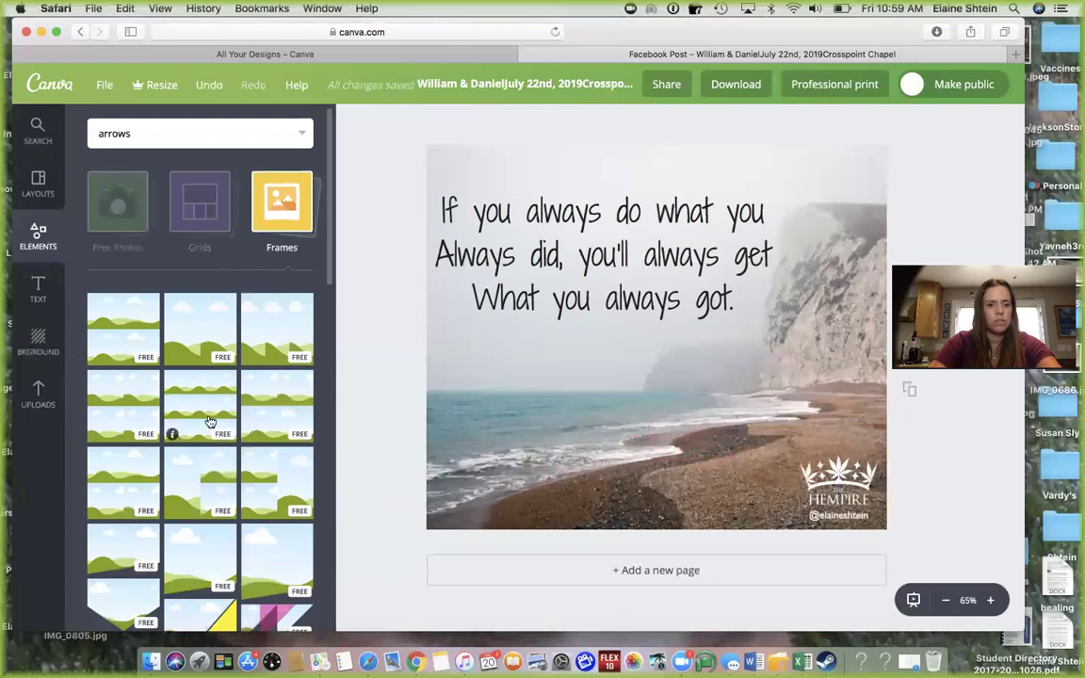
pyautogui.scroll(-1, 205, 433)
pyautogui.moveTo(207, 454)
pyautogui.mouseDown()
pyautogui.moveTo(676, 325)
pyautogui.moveTo(678, 335)
pyautogui.moveTo(240, 351)
pyautogui.moveTo(205, 439)
pyautogui.mouseUp()
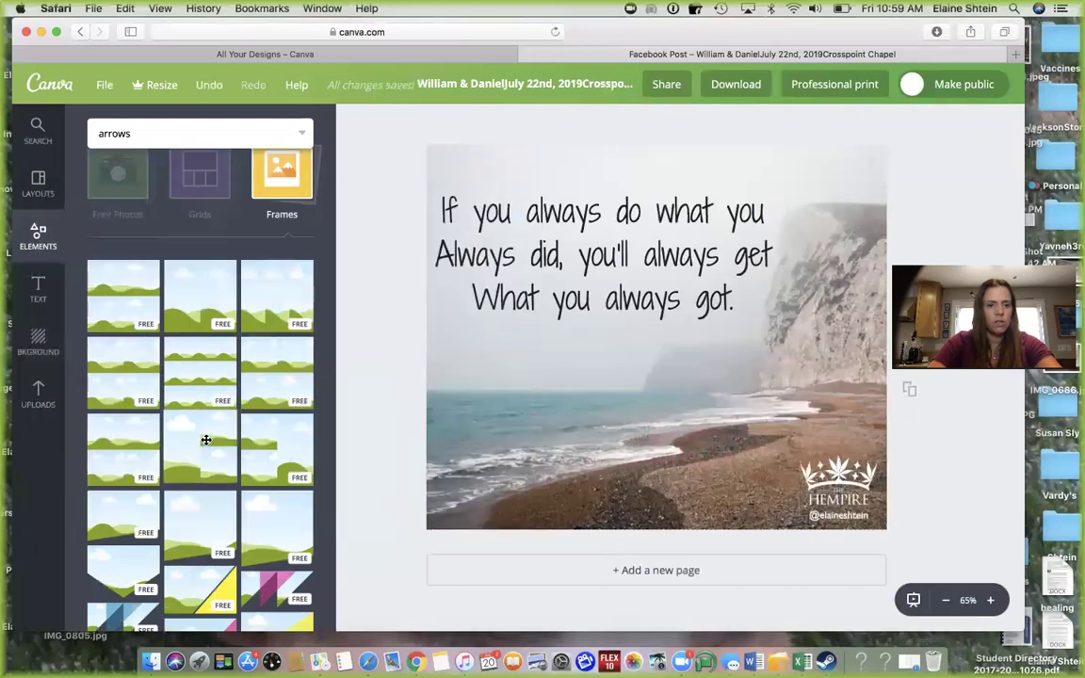
pyautogui.scroll(-10, 206, 438)
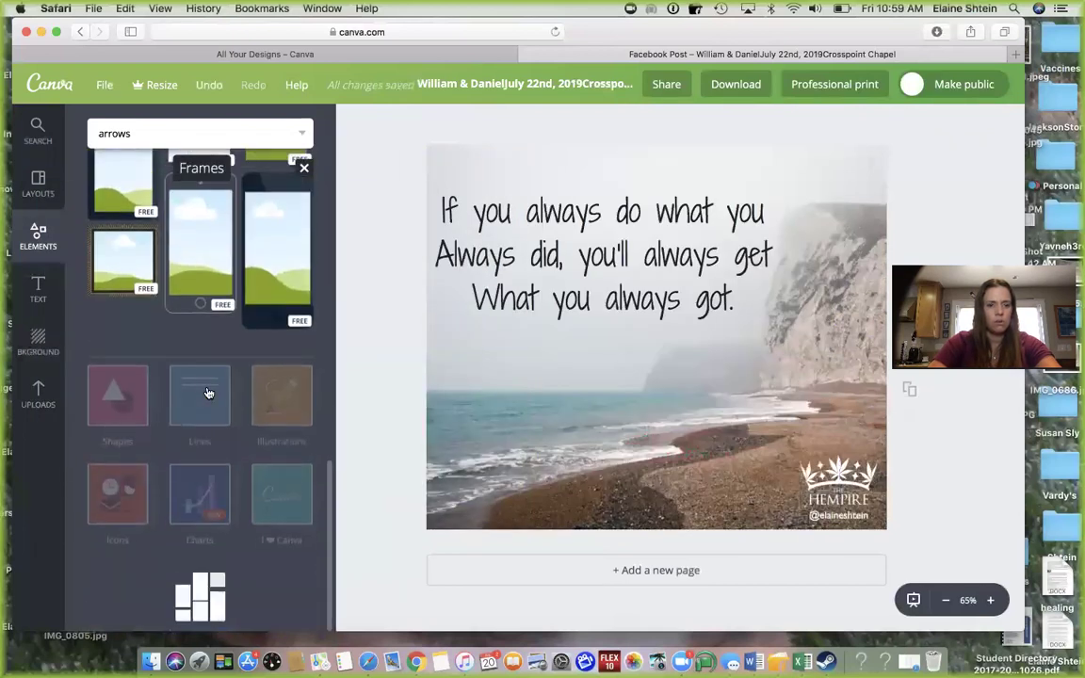
pyautogui.scroll(3, 208, 353)
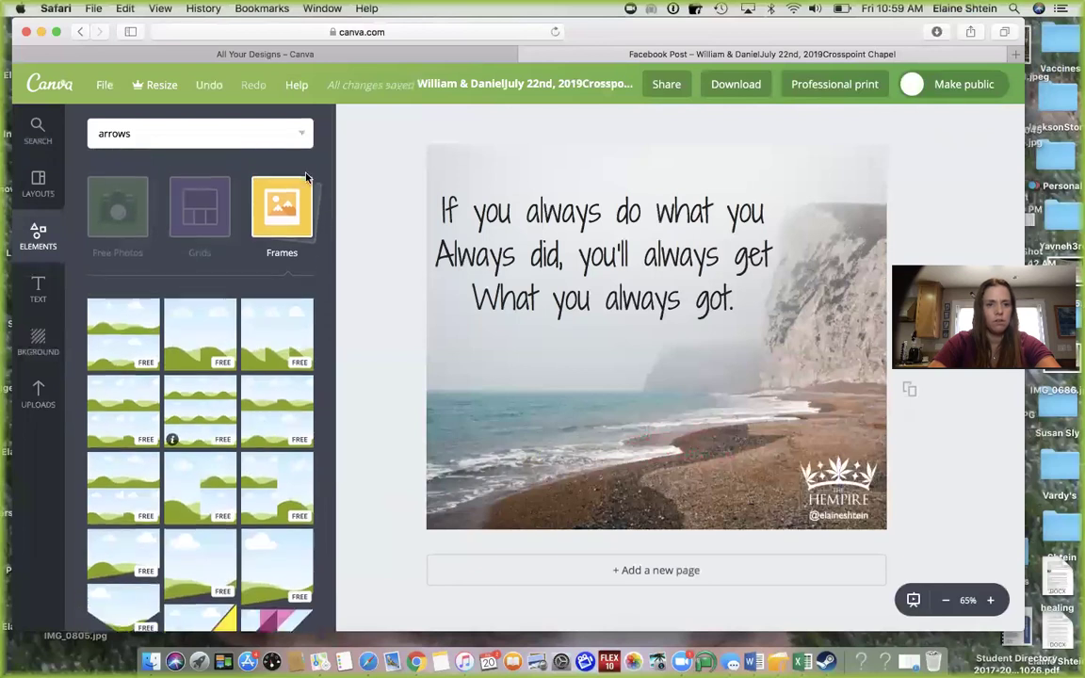
pyautogui.click(316, 161)
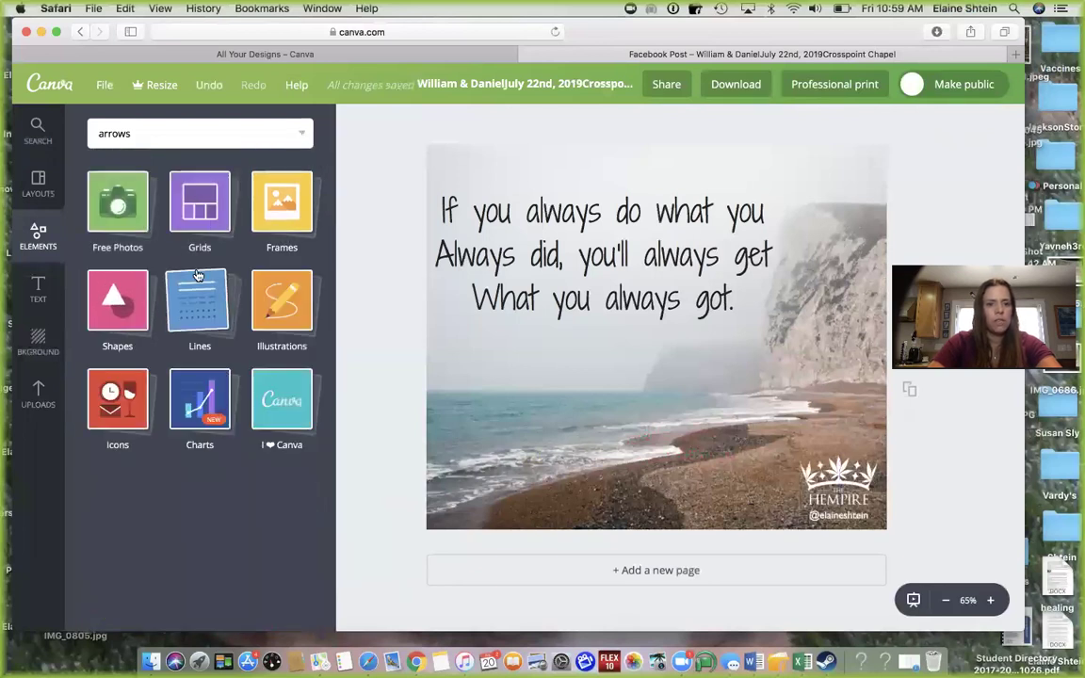
# Add the diamond-pattern line divider under the quote, lengthened leftward and raised slightly.
pyautogui.click(209, 300)
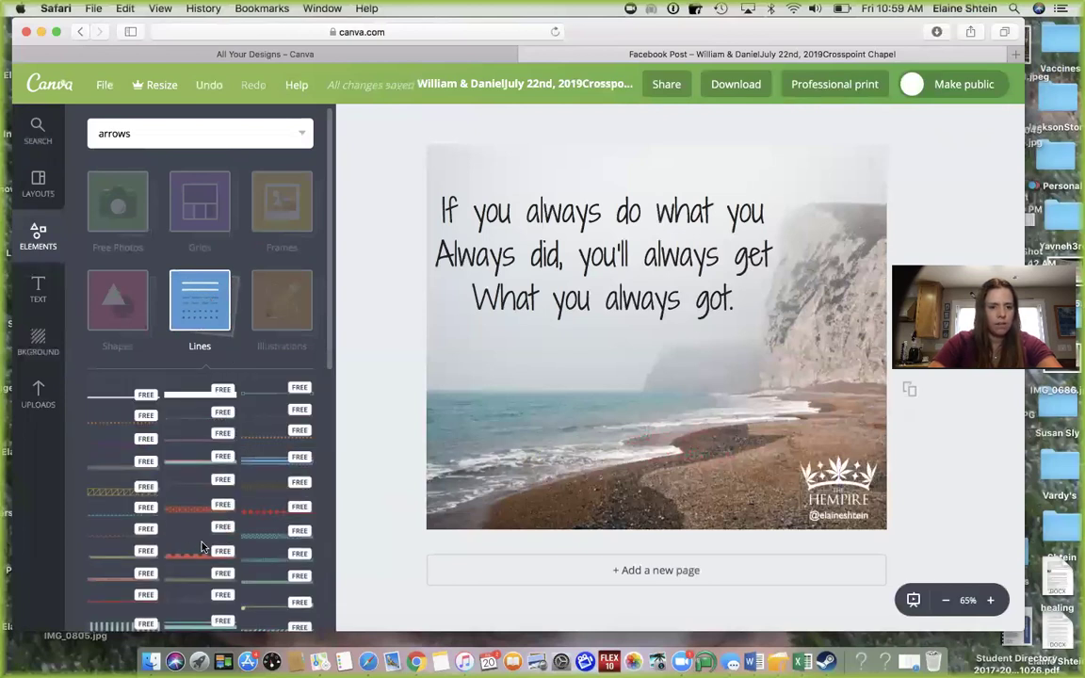
pyautogui.click(263, 514)
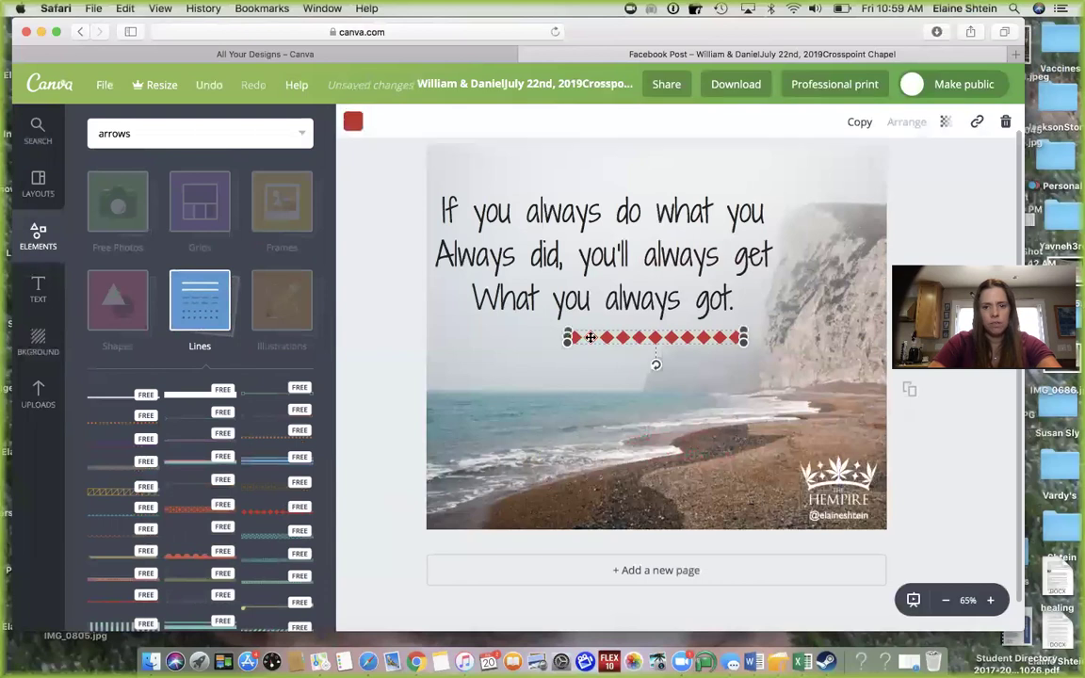
pyautogui.moveTo(565, 336); pyautogui.dragTo(458, 336)
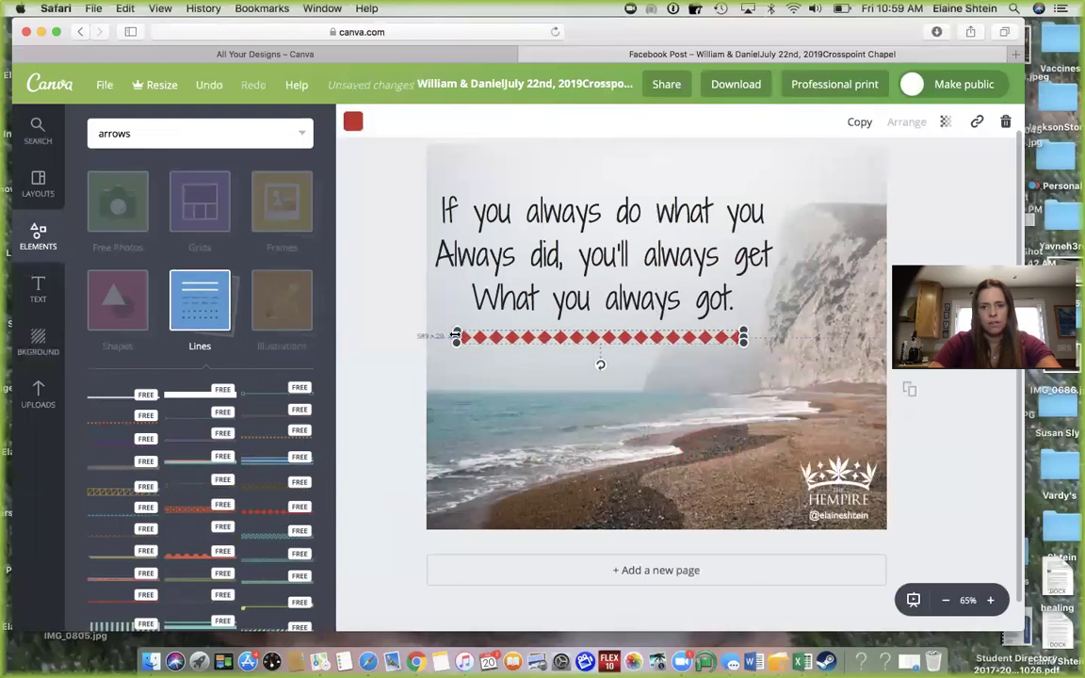
pyautogui.moveTo(609, 336); pyautogui.dragTo(606, 328)
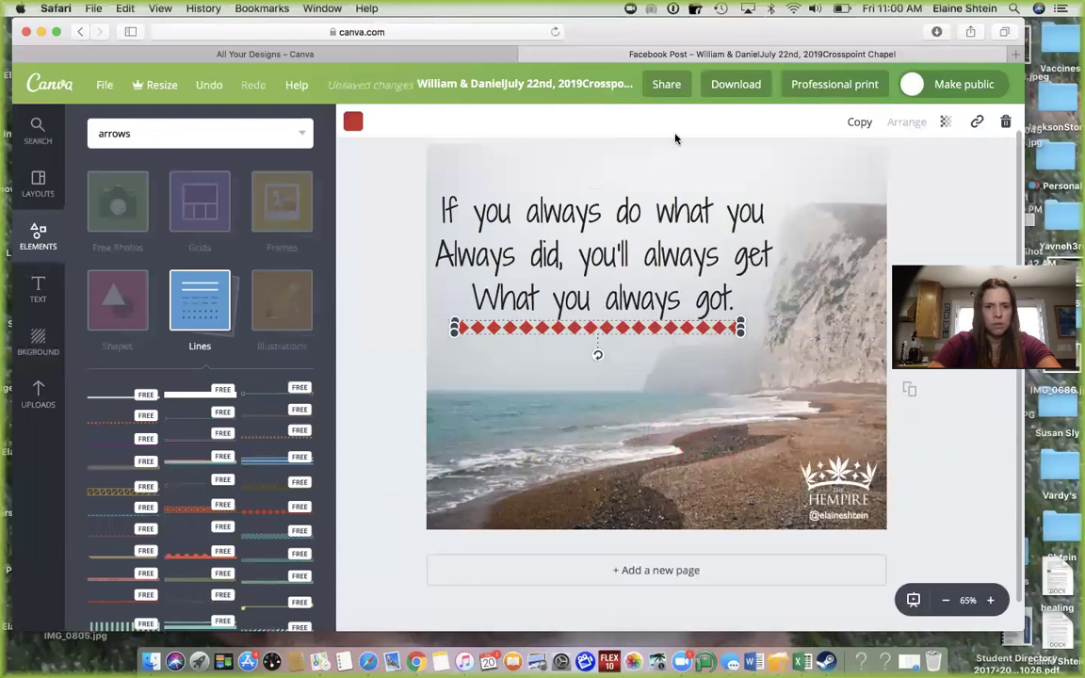
# Recolour the diamond divider light grey, then move on to the Illustrations elements.
pyautogui.click(352, 123)
pyautogui.click(430, 382)
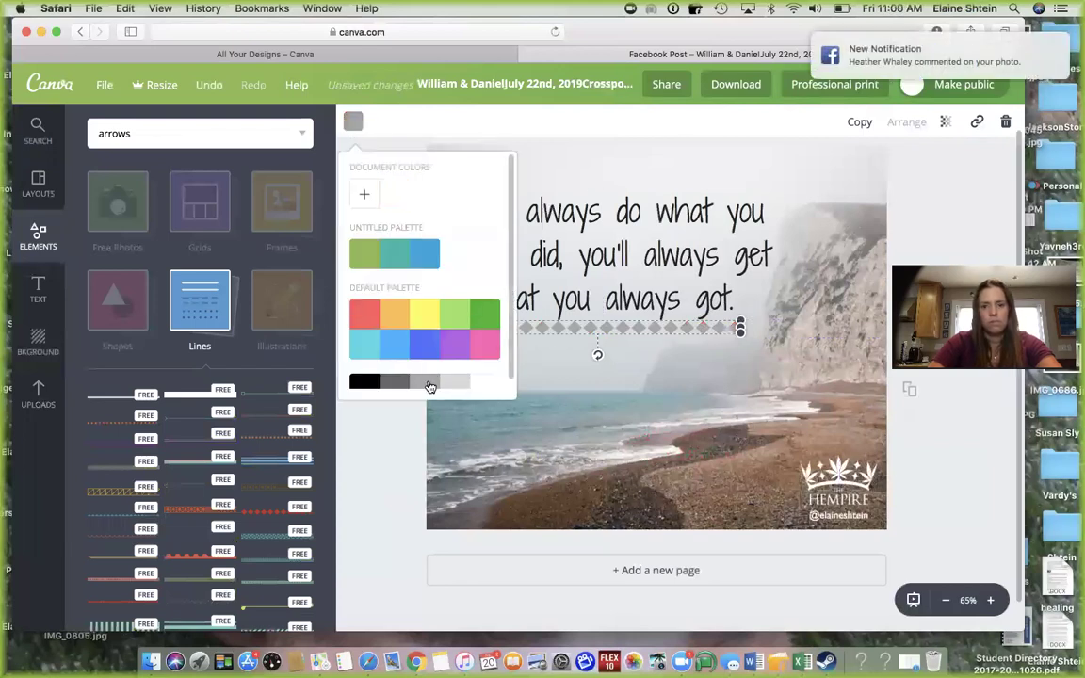
pyautogui.click(386, 457)
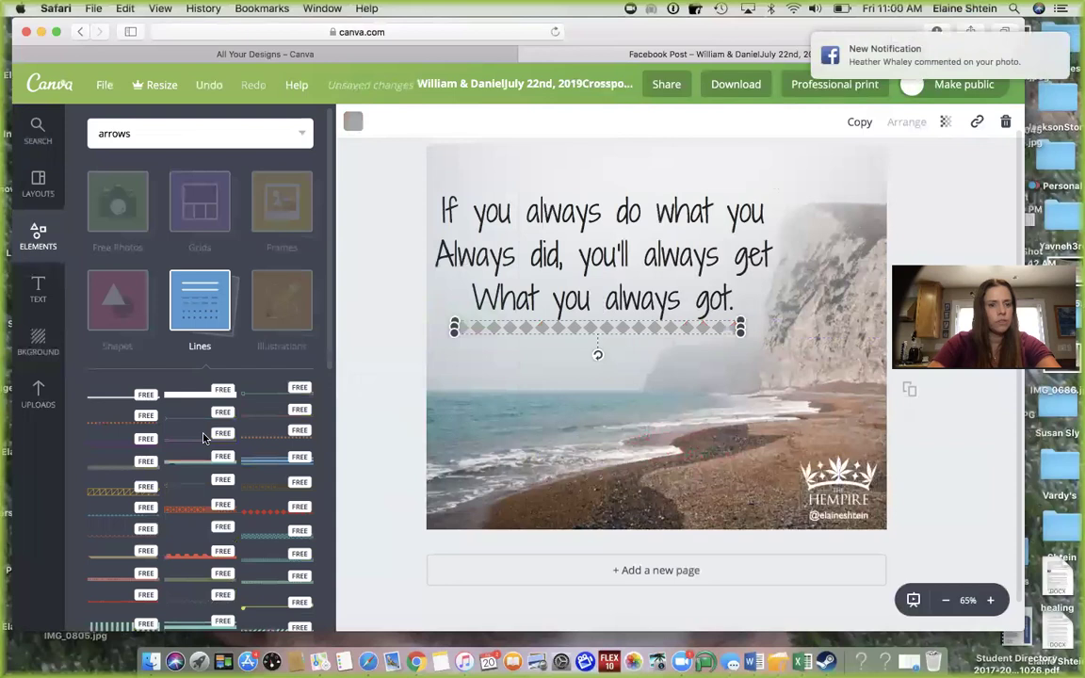
pyautogui.click(268, 306)
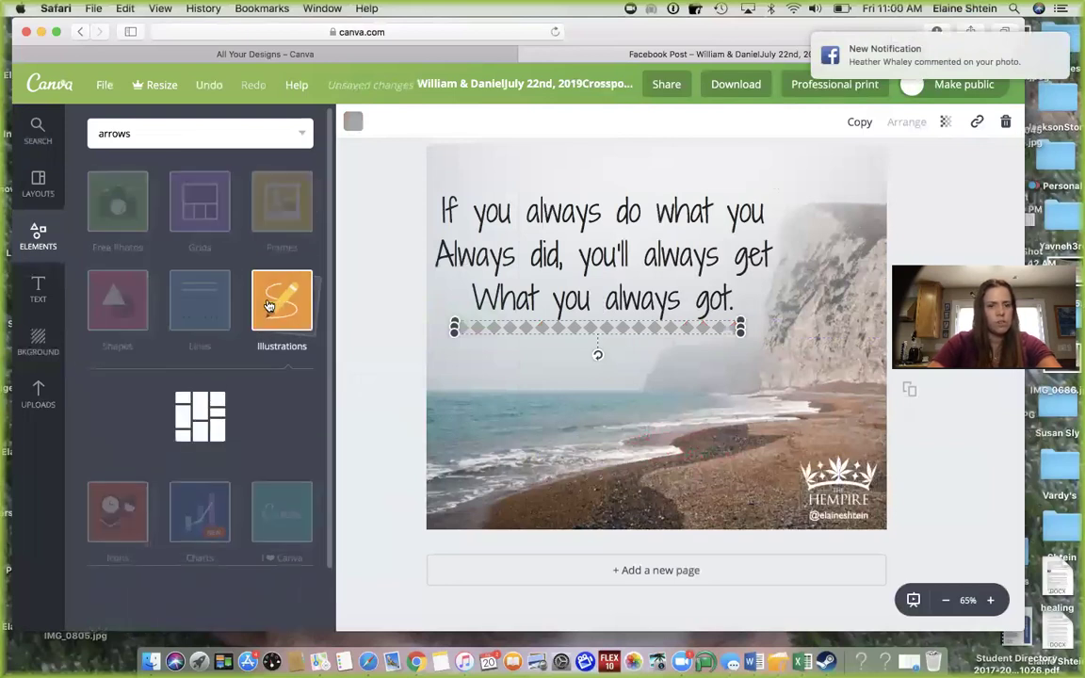
# Scroll through the Illustrations and Icons element libraries.
pyautogui.scroll(-2, 268, 304)
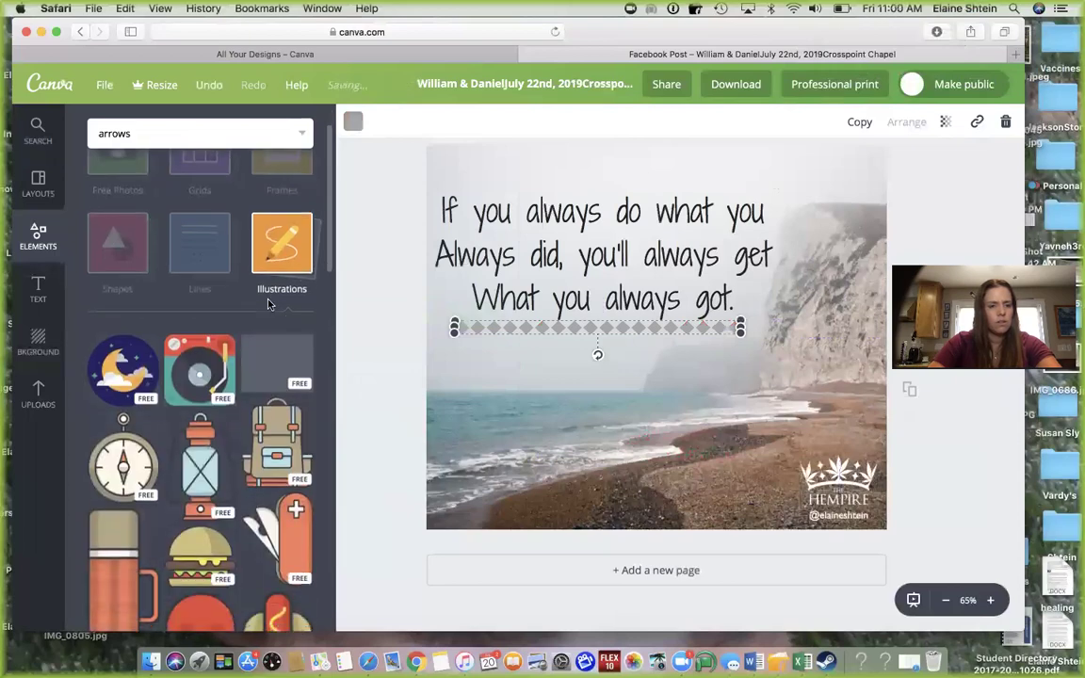
pyautogui.scroll(-8, 267, 304)
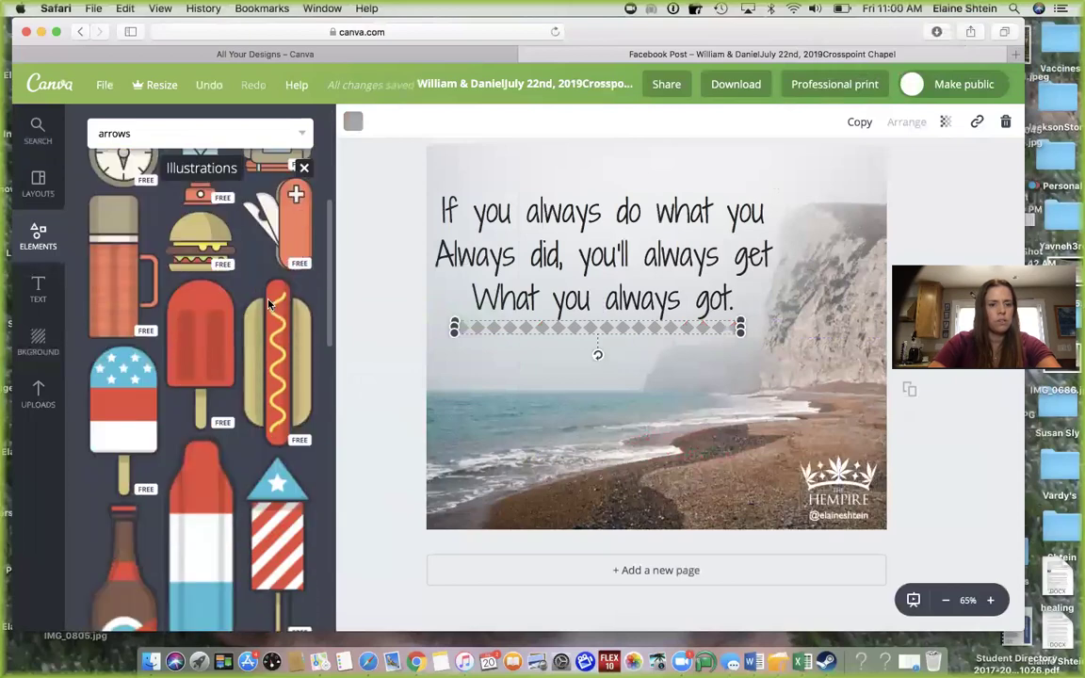
pyautogui.scroll(10, 267, 304)
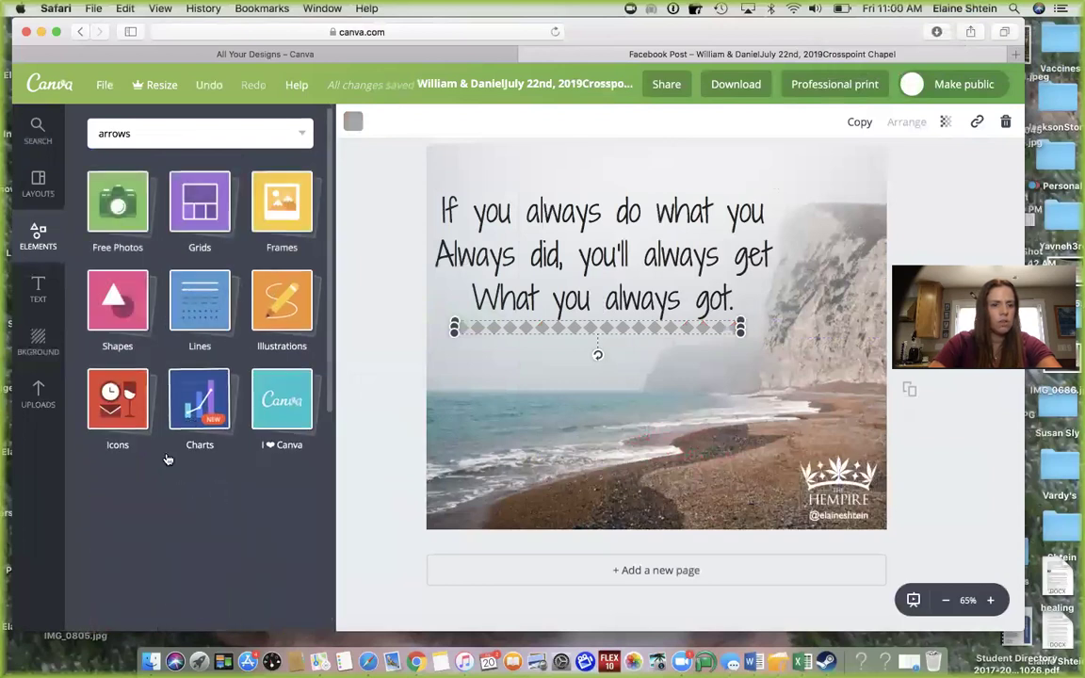
pyautogui.click(134, 407)
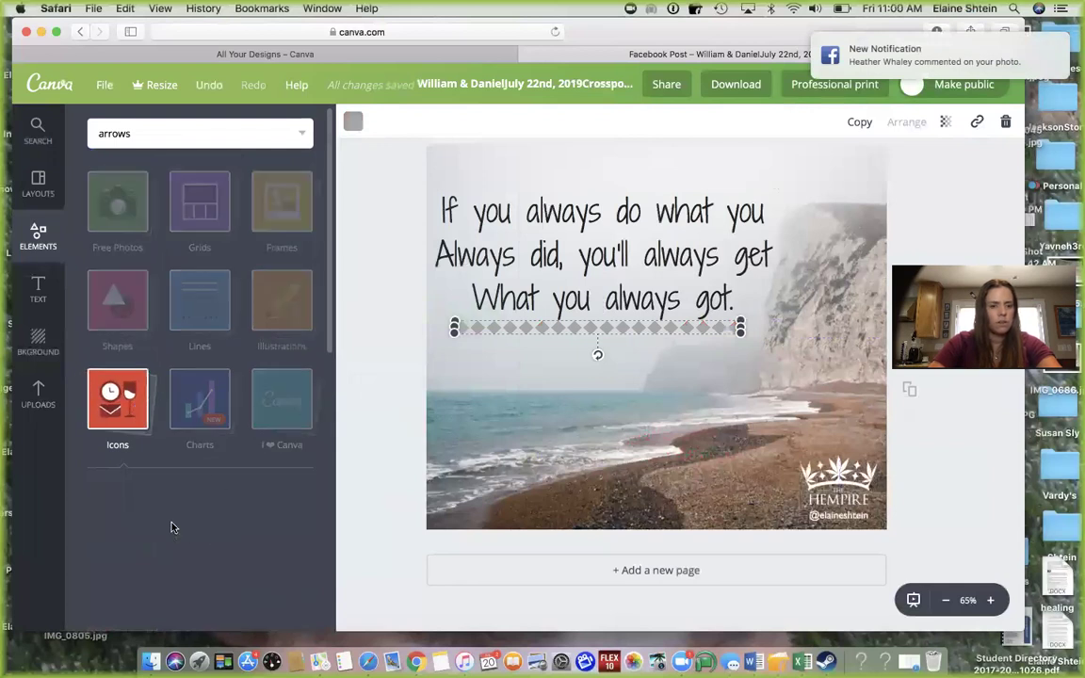
pyautogui.scroll(-6, 172, 527)
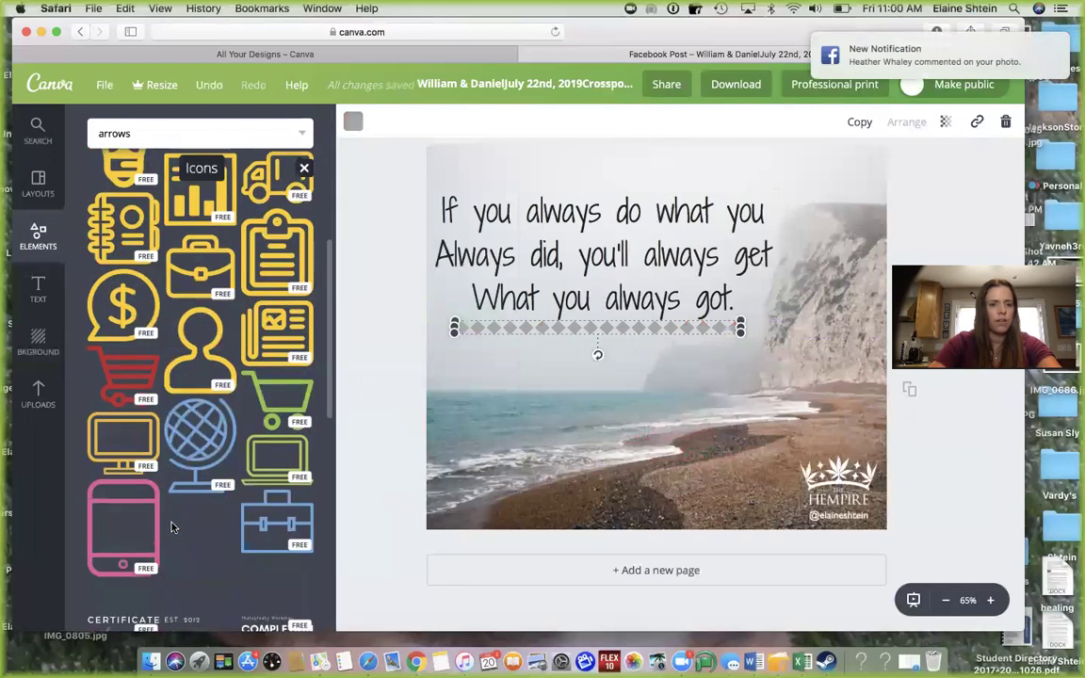
pyautogui.scroll(10, 202, 355)
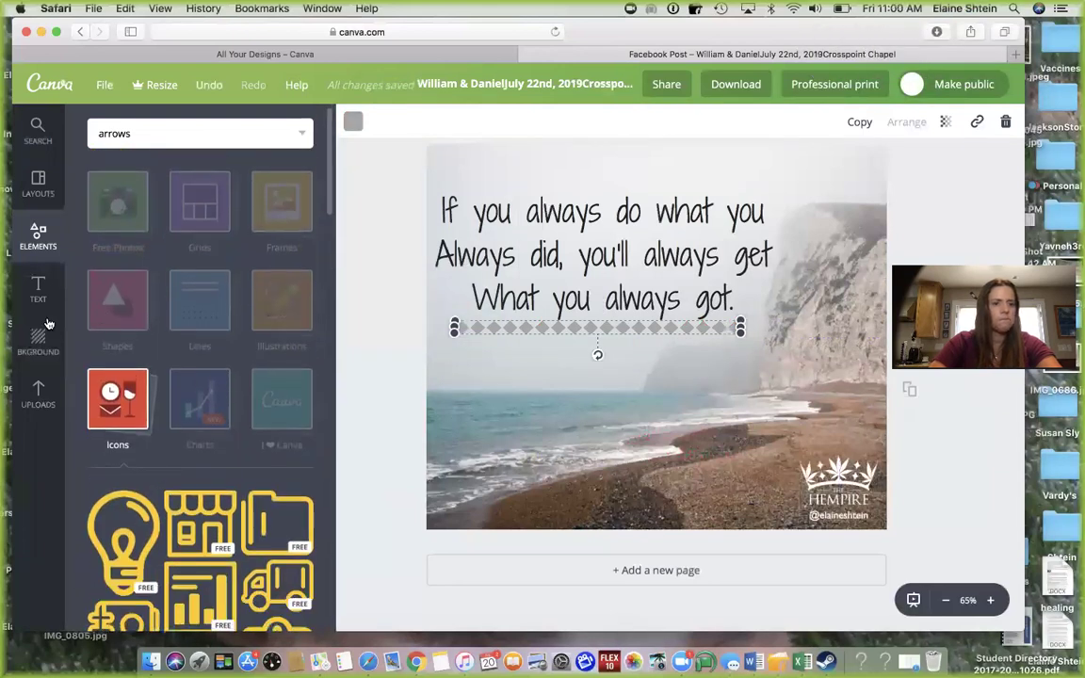
# Look through the Background, Uploads and Text tabs, then close the editor to return to all designs.
pyautogui.click(39, 343)
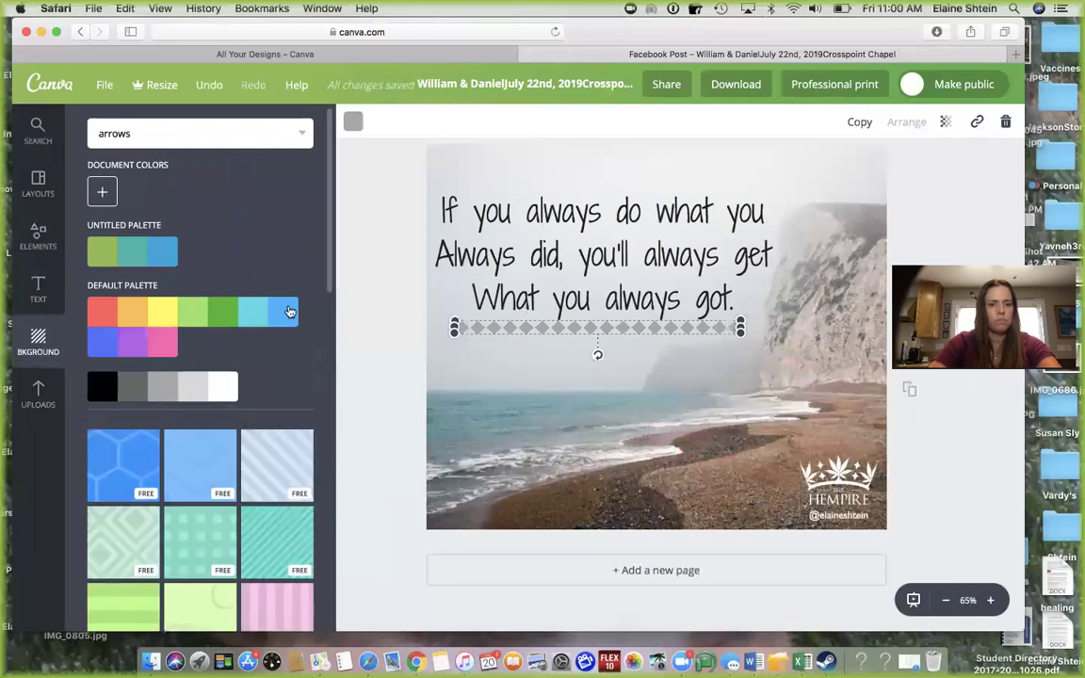
pyautogui.scroll(-2, 85, 391)
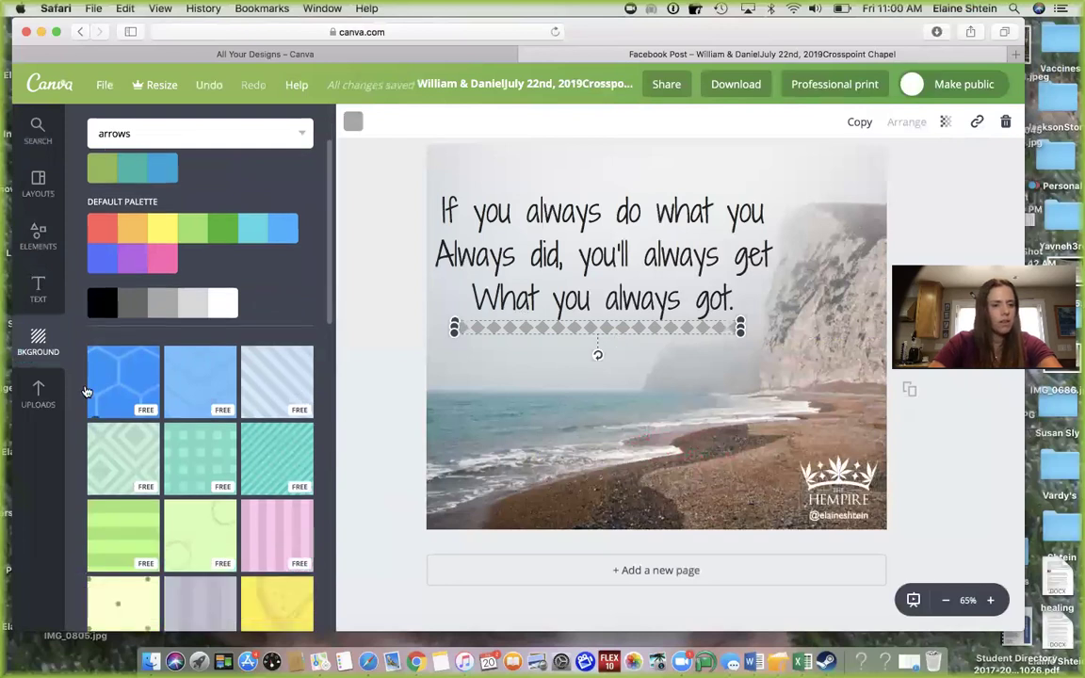
pyautogui.click(23, 405)
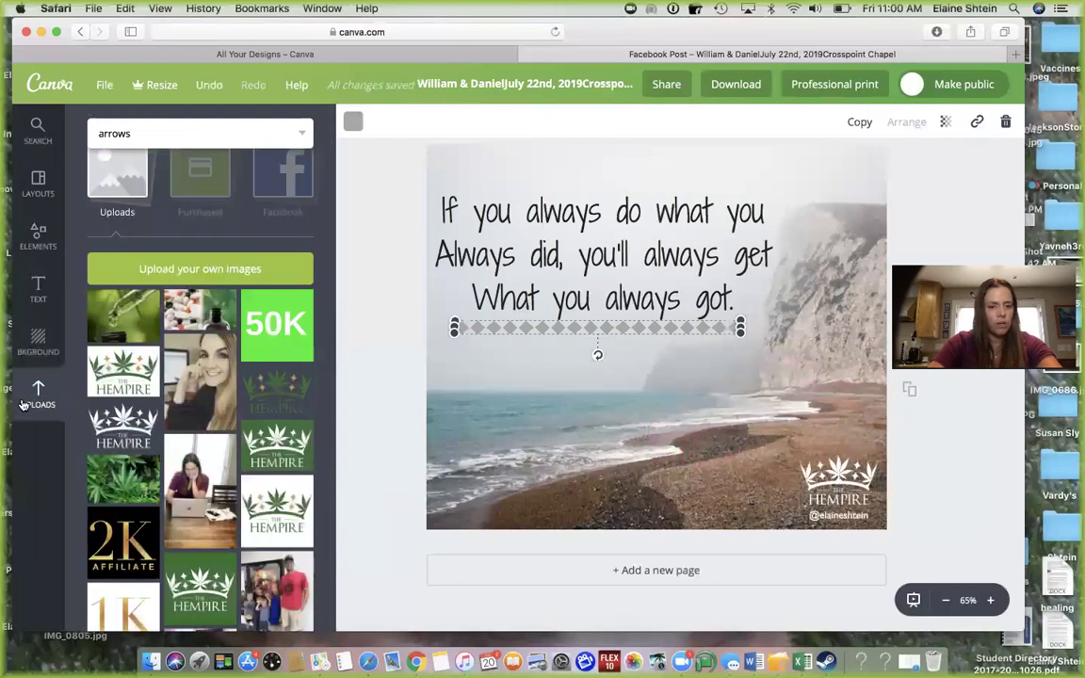
pyautogui.click(37, 337)
pyautogui.click(38, 288)
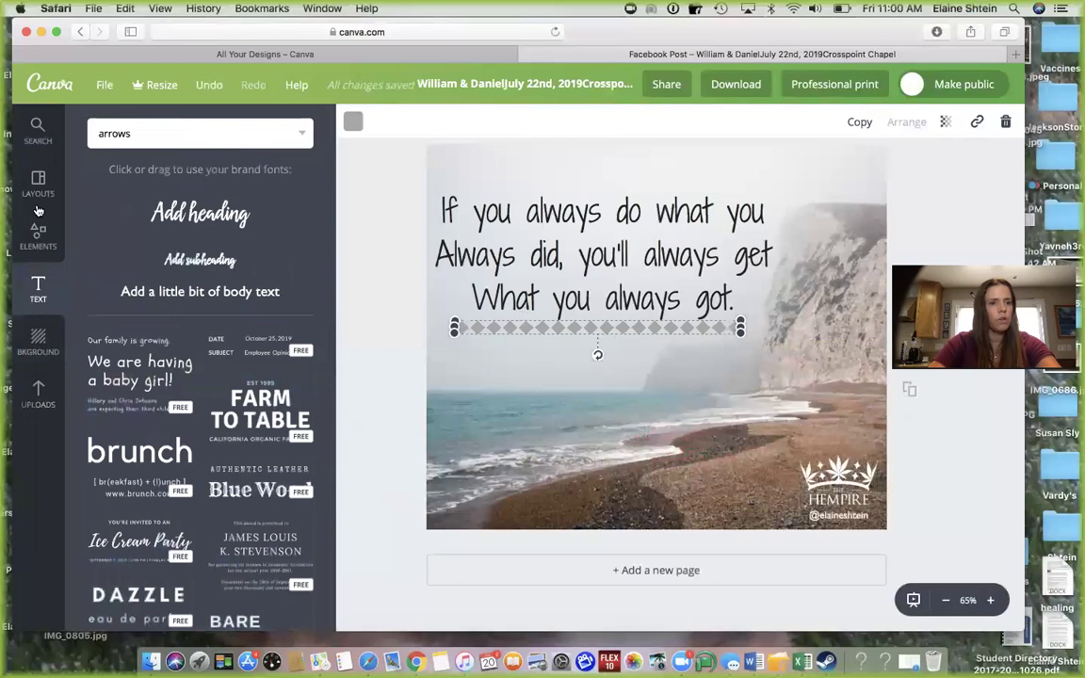
pyautogui.click(522, 57)
# Scroll down through the All Your Designs grid of older saved designs, then back up a little.
pyautogui.scroll(-3, 556, 306)
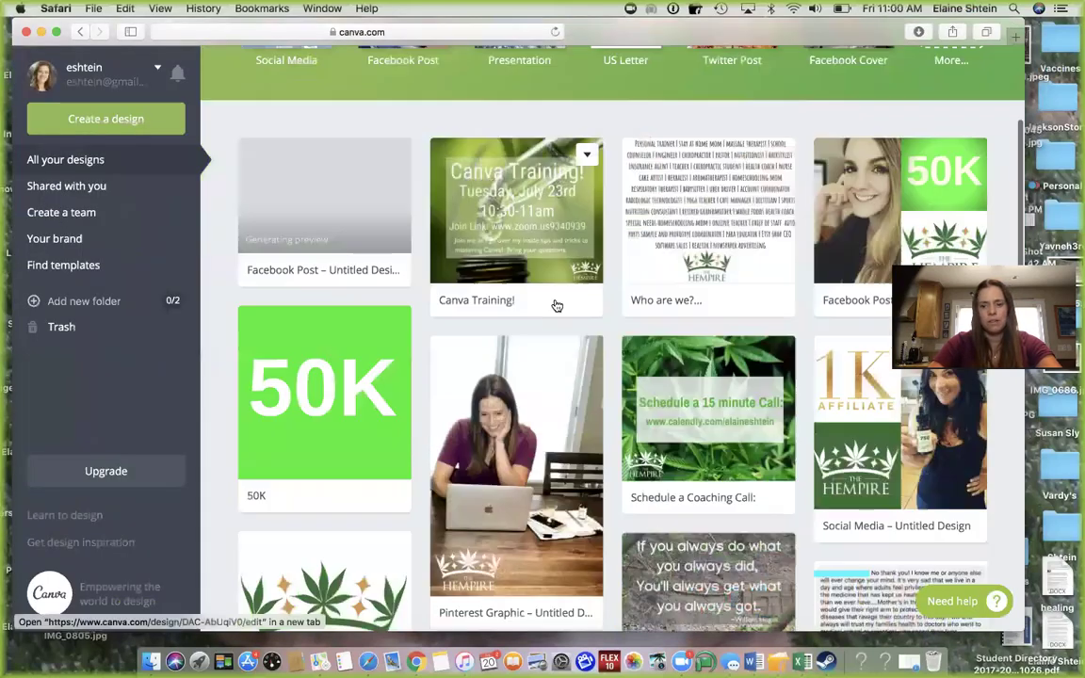
pyautogui.scroll(-10, 556, 305)
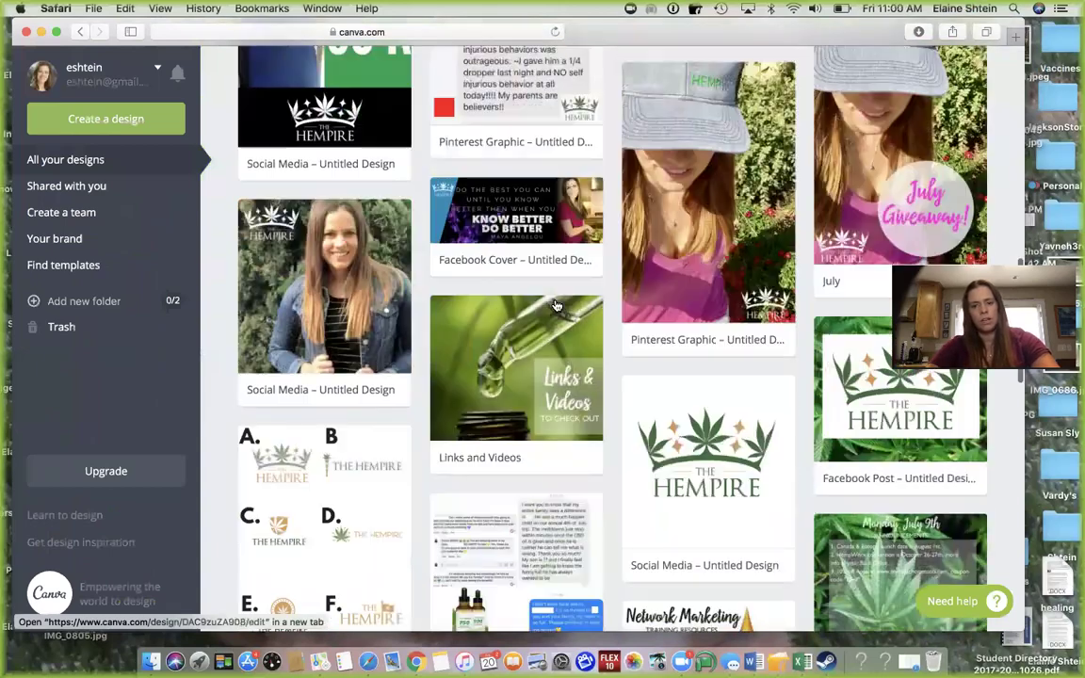
pyautogui.scroll(-10, 556, 305)
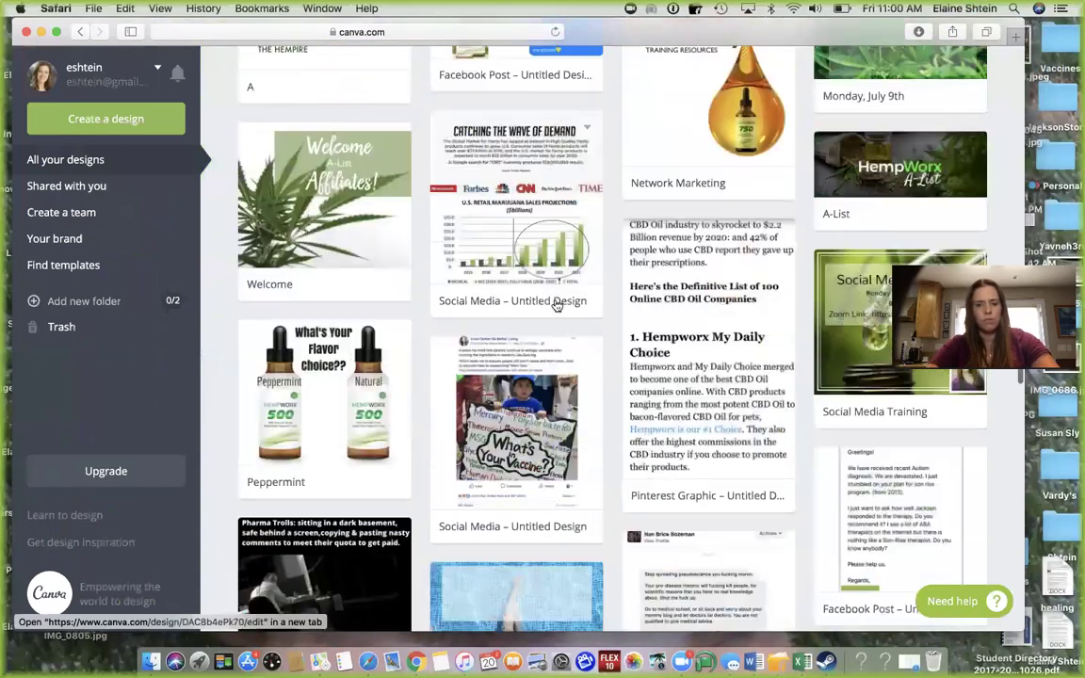
pyautogui.scroll(-10, 556, 305)
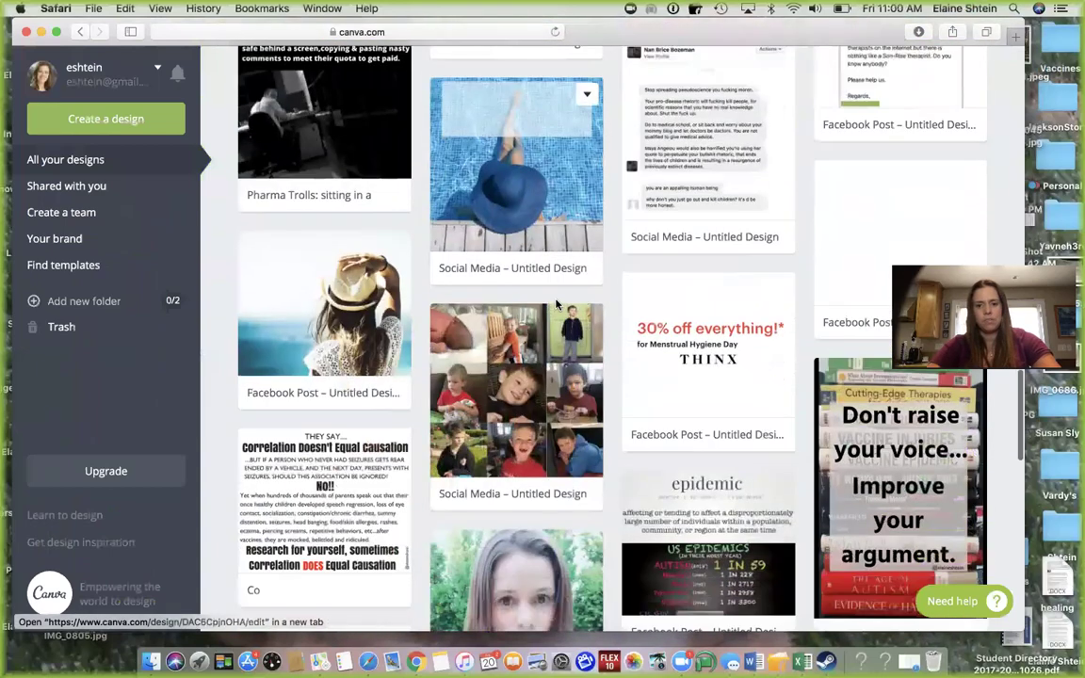
pyautogui.scroll(-10, 556, 305)
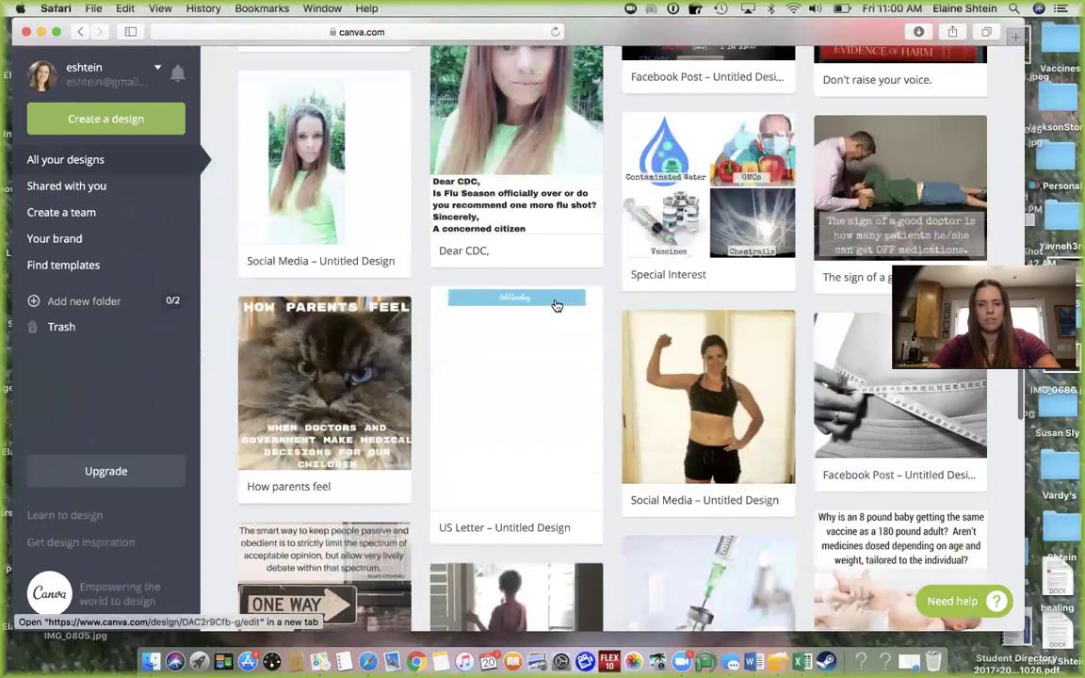
pyautogui.scroll(-15, 557, 305)
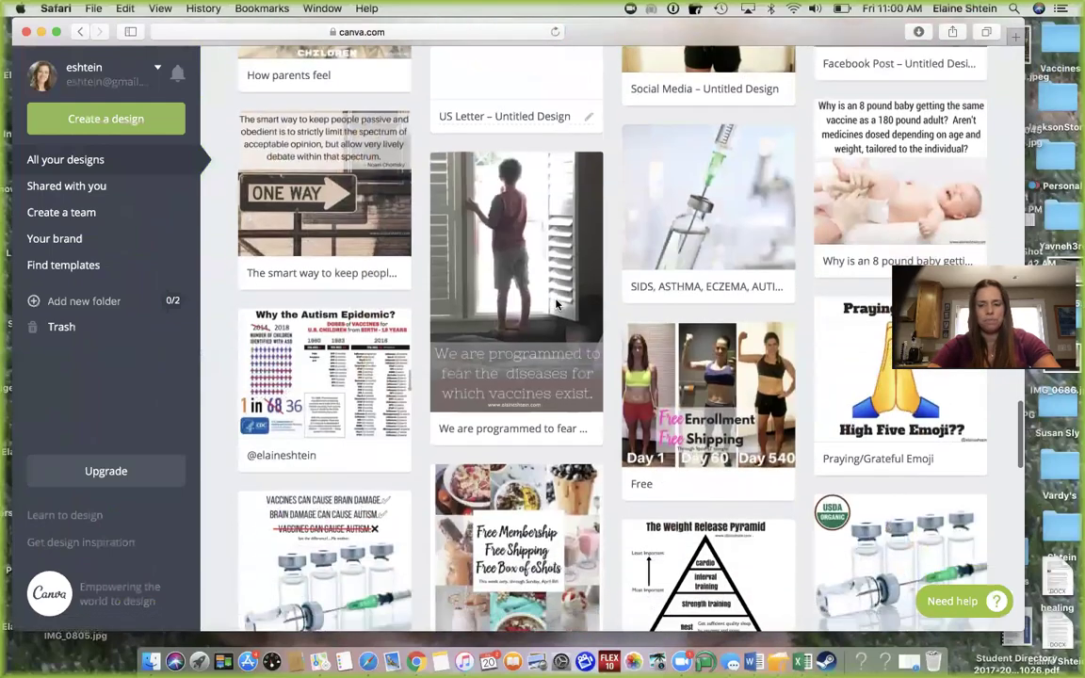
pyautogui.scroll(-4, 557, 305)
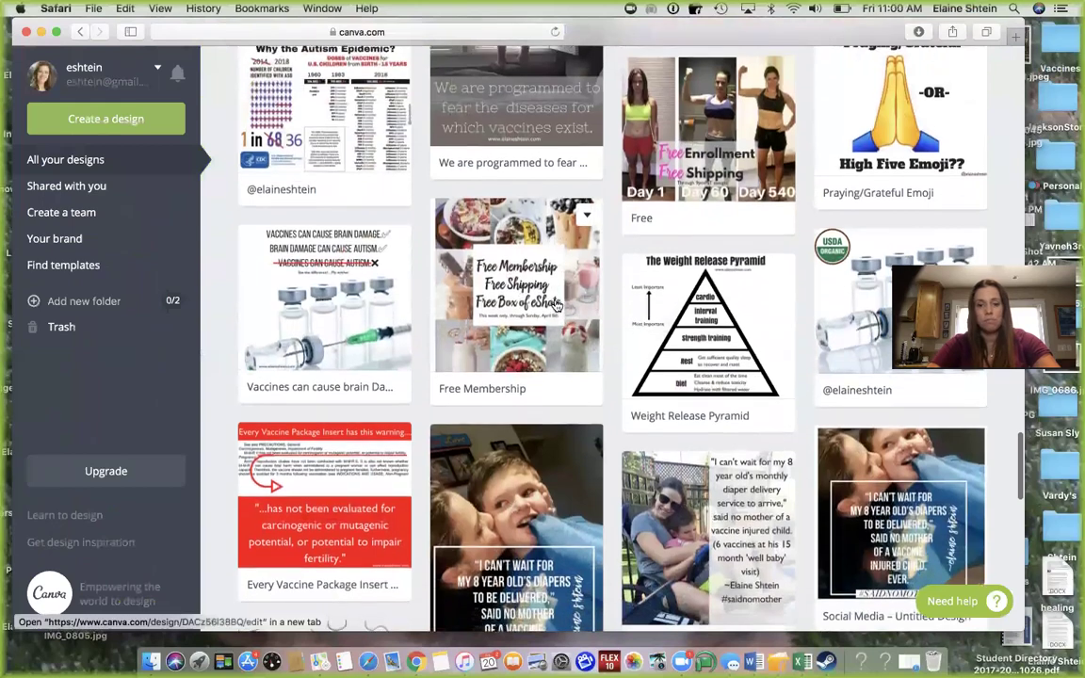
pyautogui.scroll(-9, 556, 305)
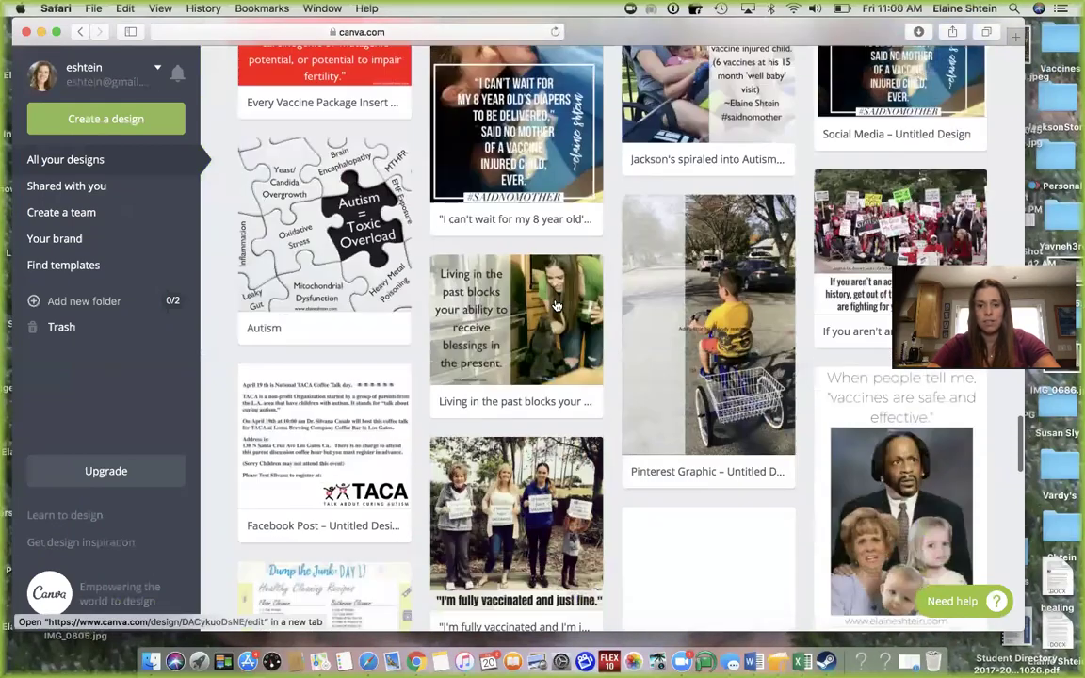
pyautogui.scroll(-7, 557, 305)
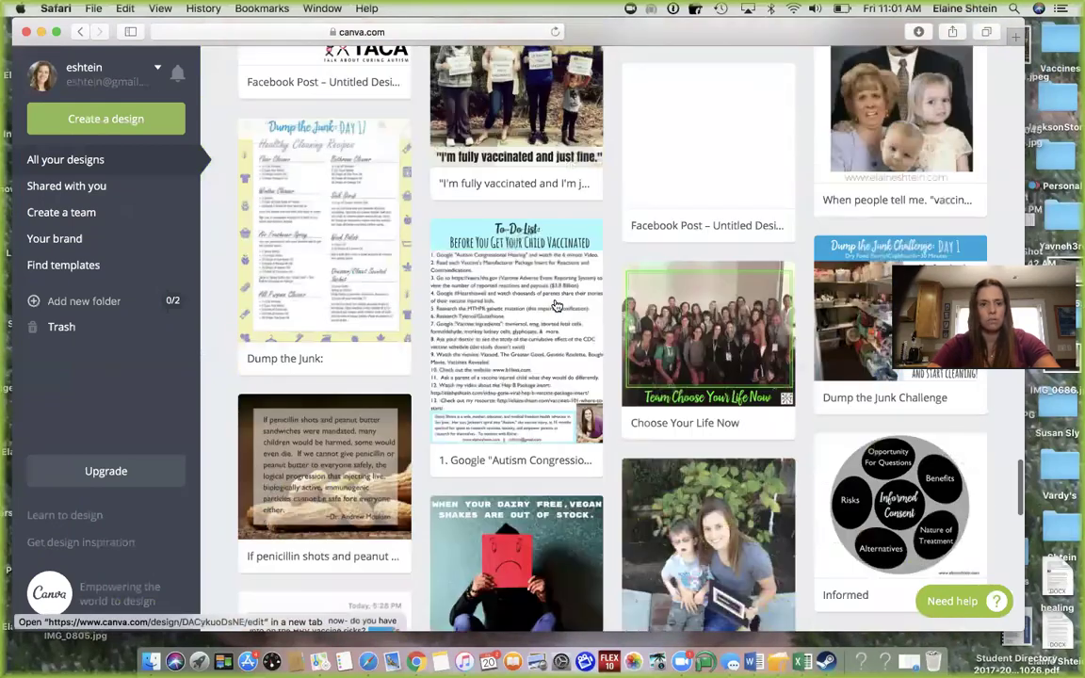
pyautogui.scroll(-6, 556, 305)
pyautogui.scroll(-14, 557, 305)
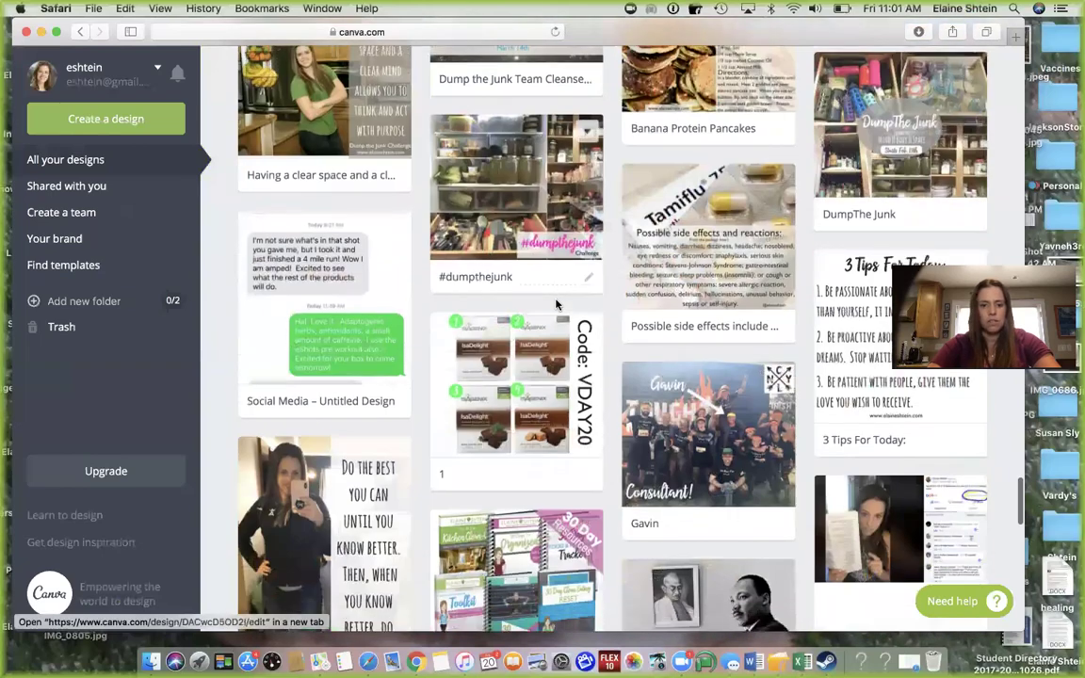
pyautogui.scroll(-8, 557, 305)
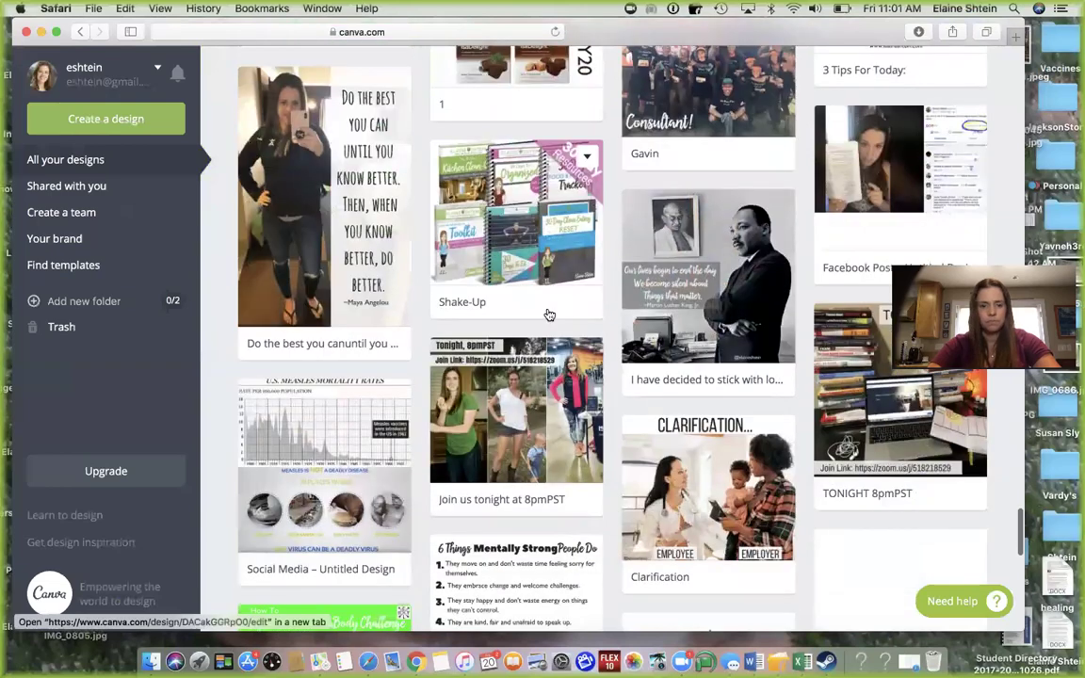
pyautogui.scroll(-15, 549, 315)
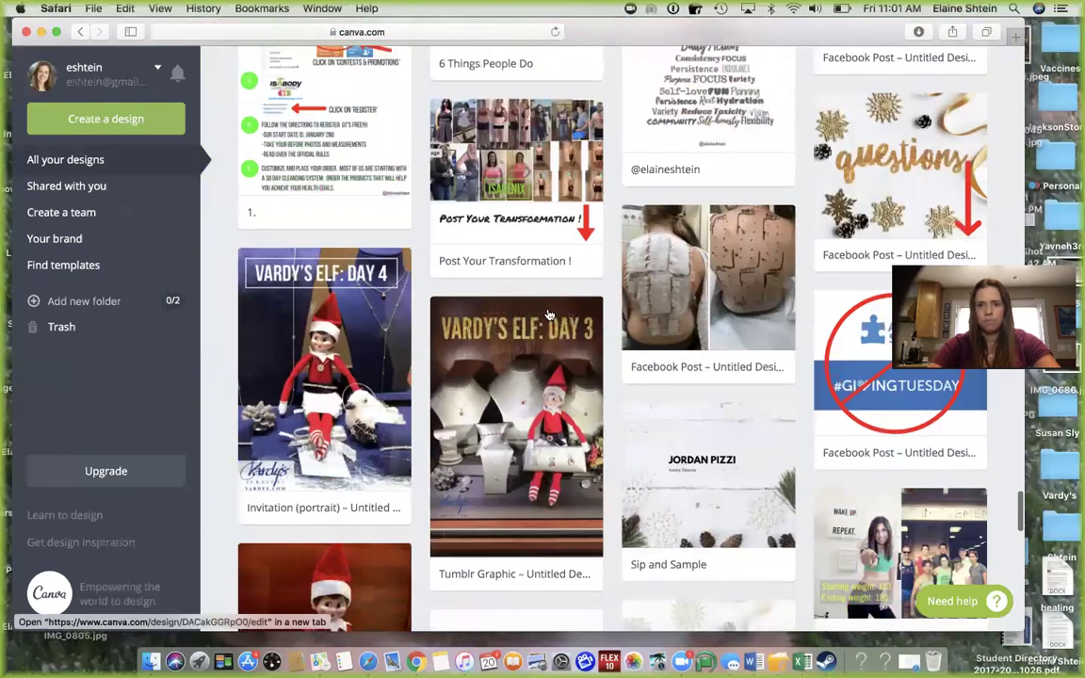
pyautogui.scroll(20, 549, 315)
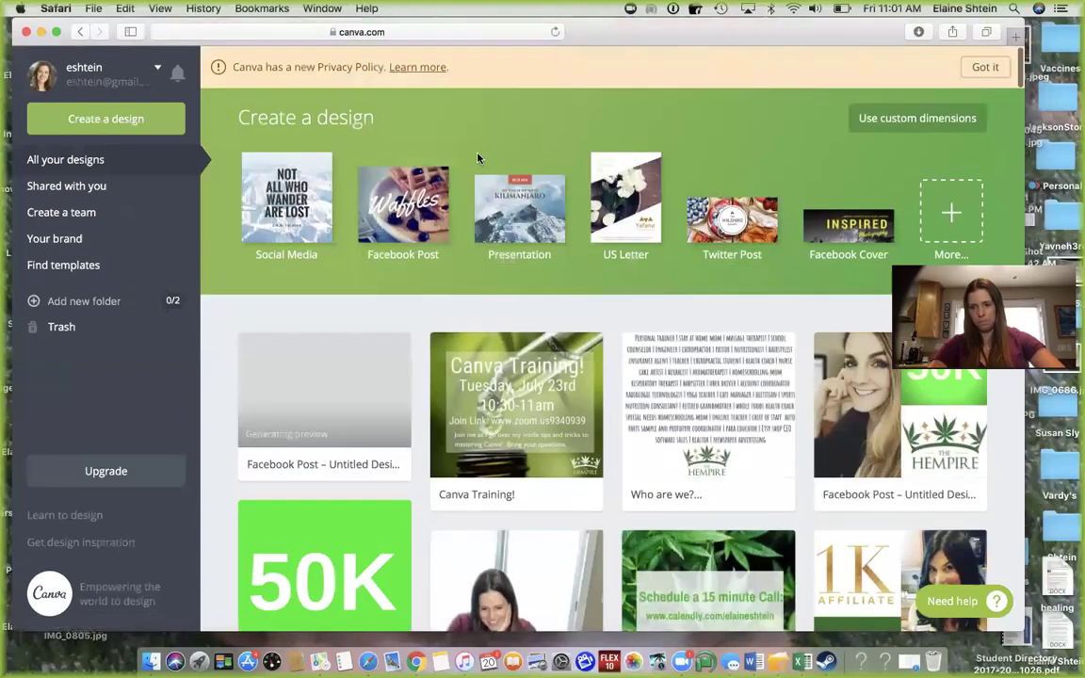